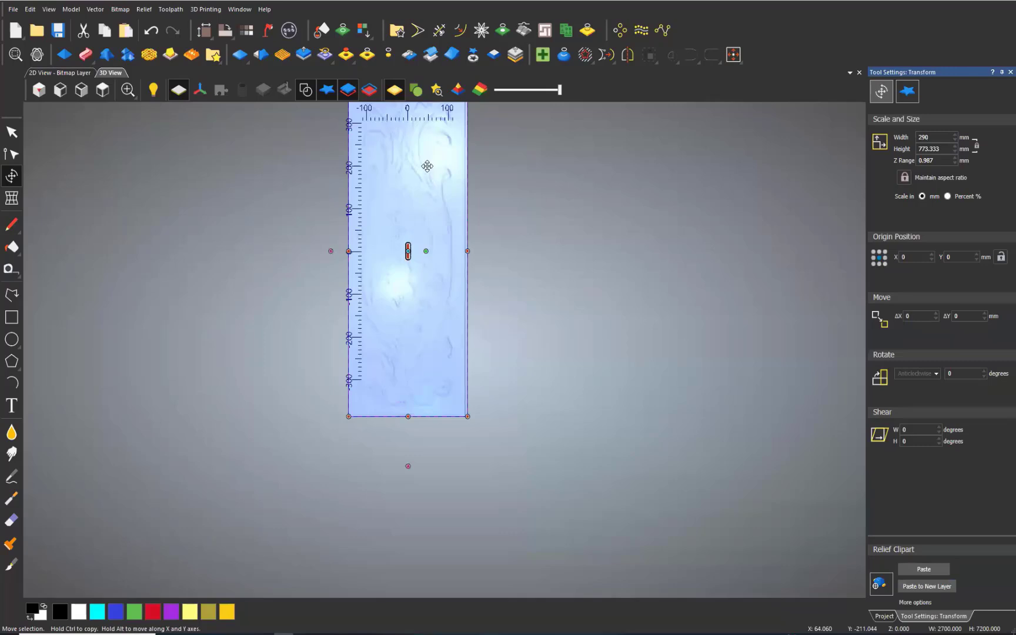
Try scaling the whole relief proportionally to widths of 250, 240 and 220 mm.
{"action": "scroll", "coordinate": [435, 341], "scroll_direction": "down", "scroll_amount": 1}
{"action": "scroll", "coordinate": [428, 166], "scroll_direction": "up", "scroll_amount": 1}
{"action": "left_click", "coordinate": [943, 137]}
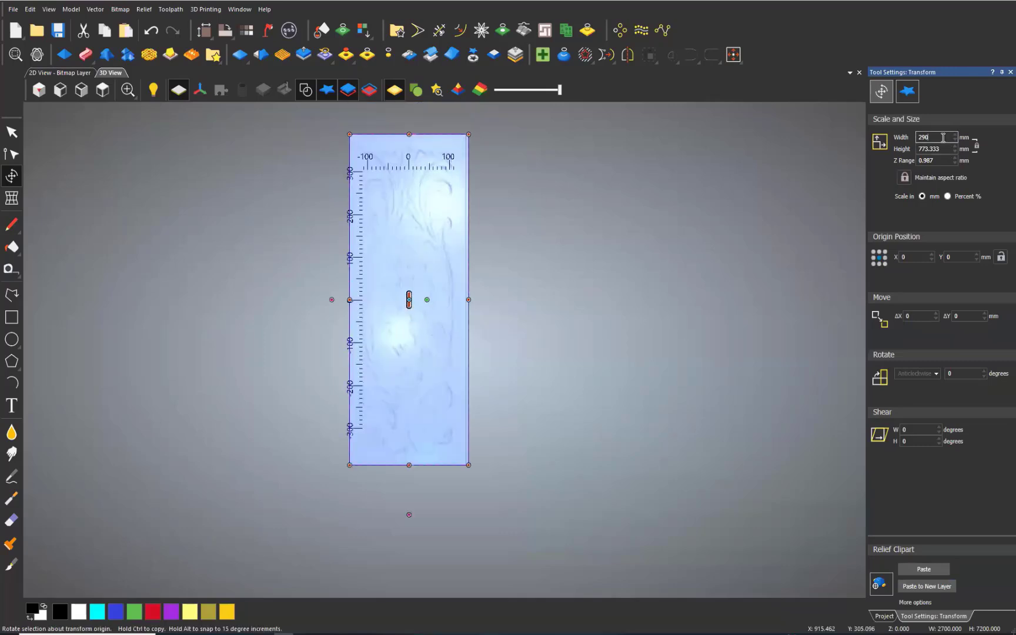
{"action": "key", "text": "ctrl+a"}
{"action": "type", "text": "250"}
{"action": "key", "text": "Return"}
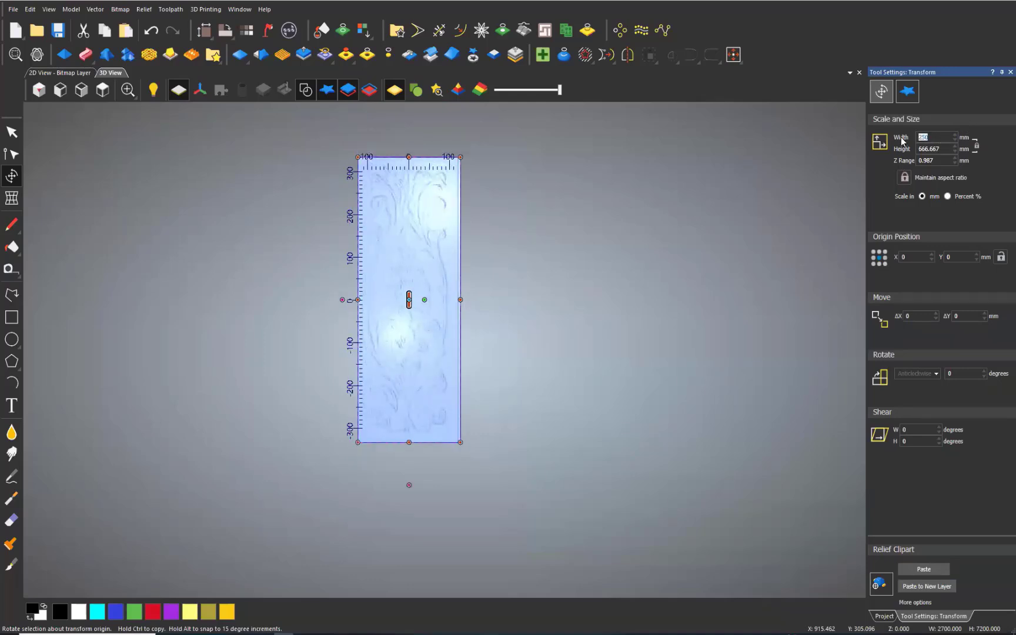
{"action": "type", "text": "2"}
{"action": "key", "text": "Return"}
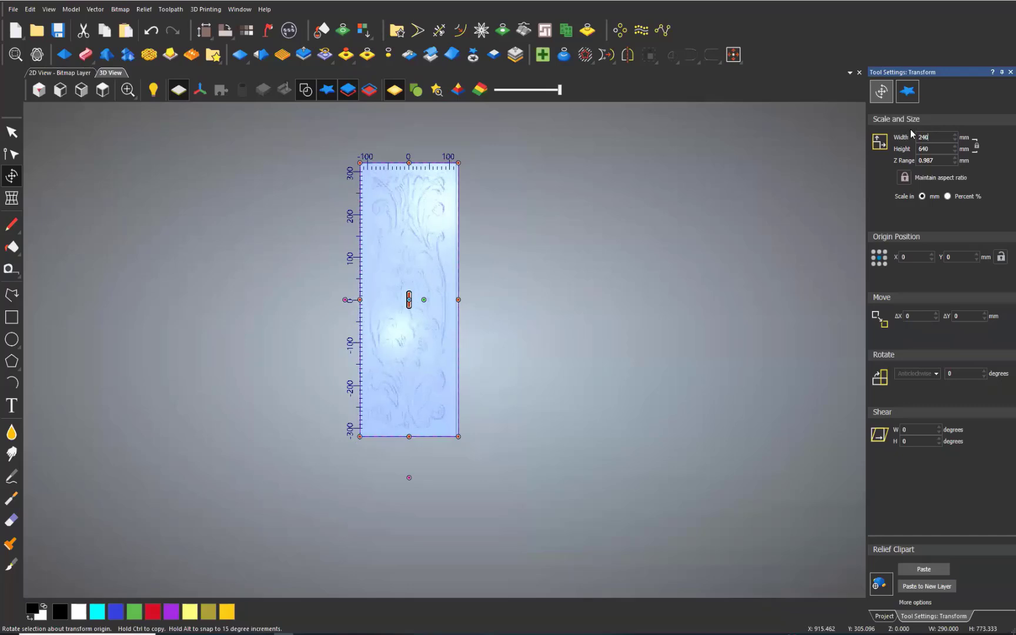
{"action": "left_click_drag", "start_coordinate": [937, 139], "coordinate": [887, 140]}
{"action": "type", "text": "220"}
{"action": "key", "text": "Return"}
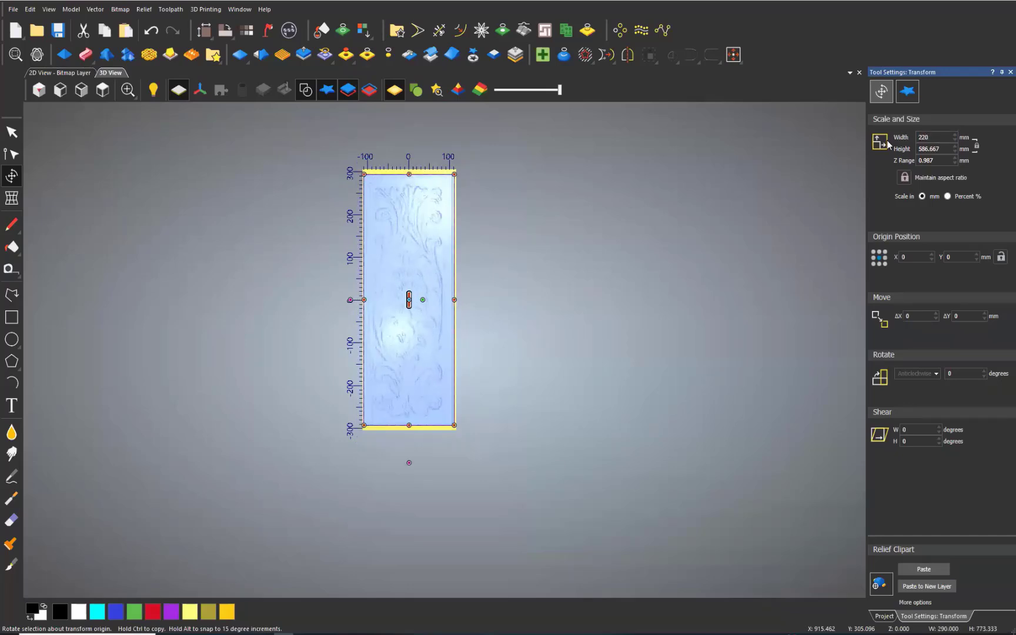
Set the relief's width to 230 mm with the height scaled proportionally.
{"action": "double_click", "coordinate": [921, 138]}
{"action": "type", "text": "230"}
{"action": "key", "text": "Return"}
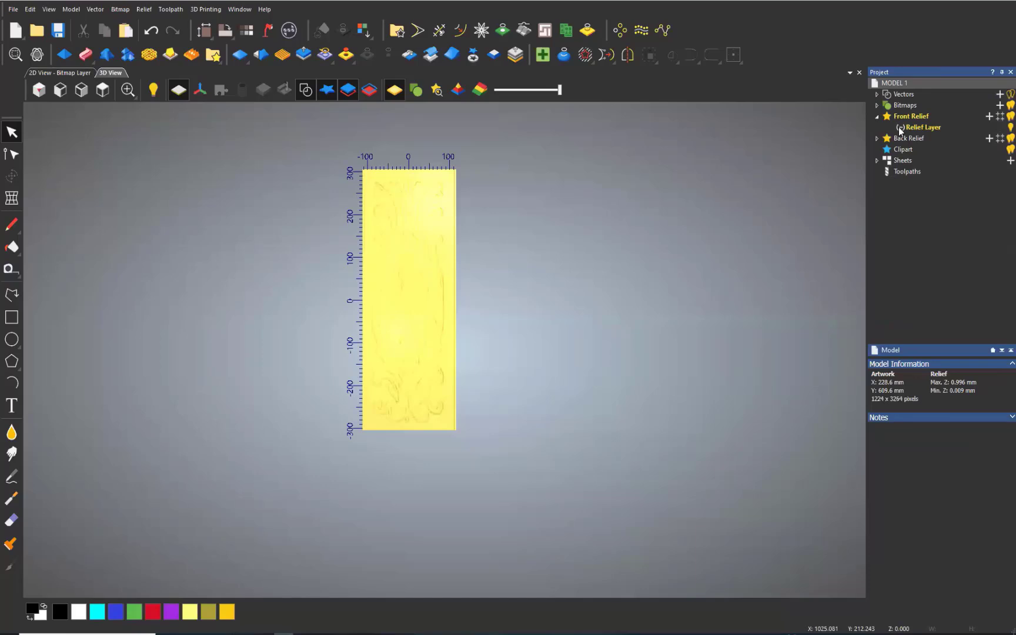
Rename the relief layer under Front Relief as "main image".
{"action": "left_click", "coordinate": [908, 127]}
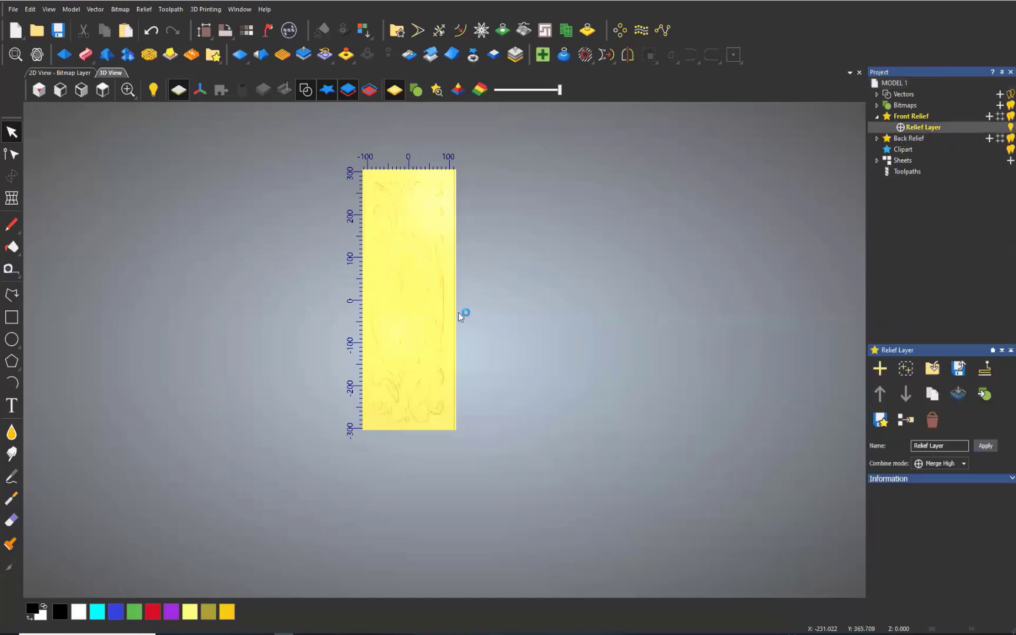
{"action": "left_click", "coordinate": [924, 129]}
{"action": "type", "text": "main image"}
{"action": "key", "text": "Return"}
Display the preview of the active relief layer in the 2D view and check the carved panel.
{"action": "left_click", "coordinate": [41, 74]}
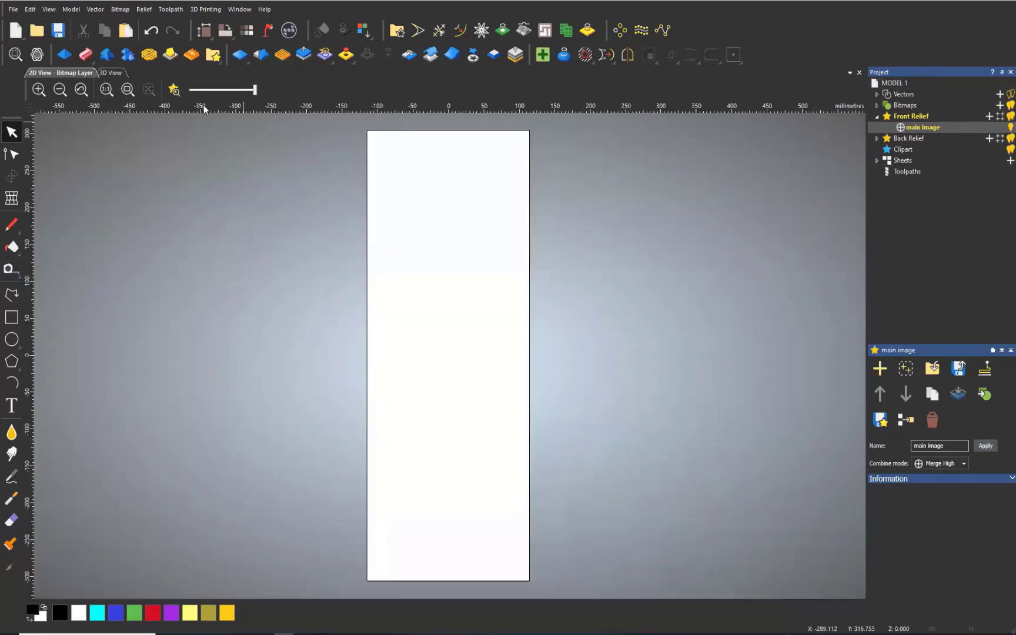
{"action": "left_click", "coordinate": [176, 93]}
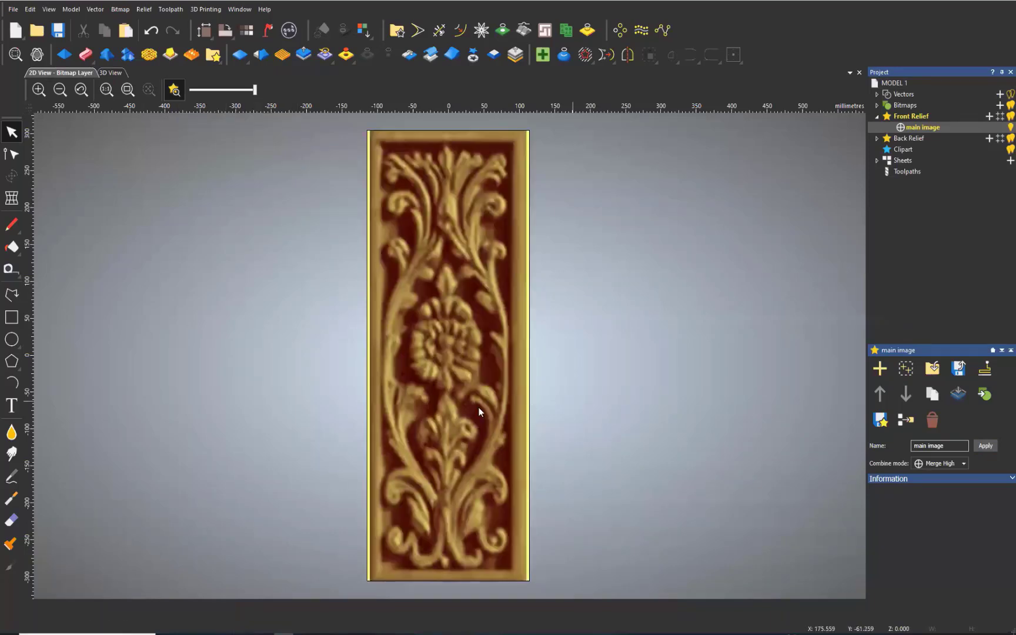
{"action": "scroll", "coordinate": [457, 385], "scroll_direction": "down", "scroll_amount": 2}
{"action": "scroll", "coordinate": [457, 384], "scroll_direction": "up", "scroll_amount": 2}
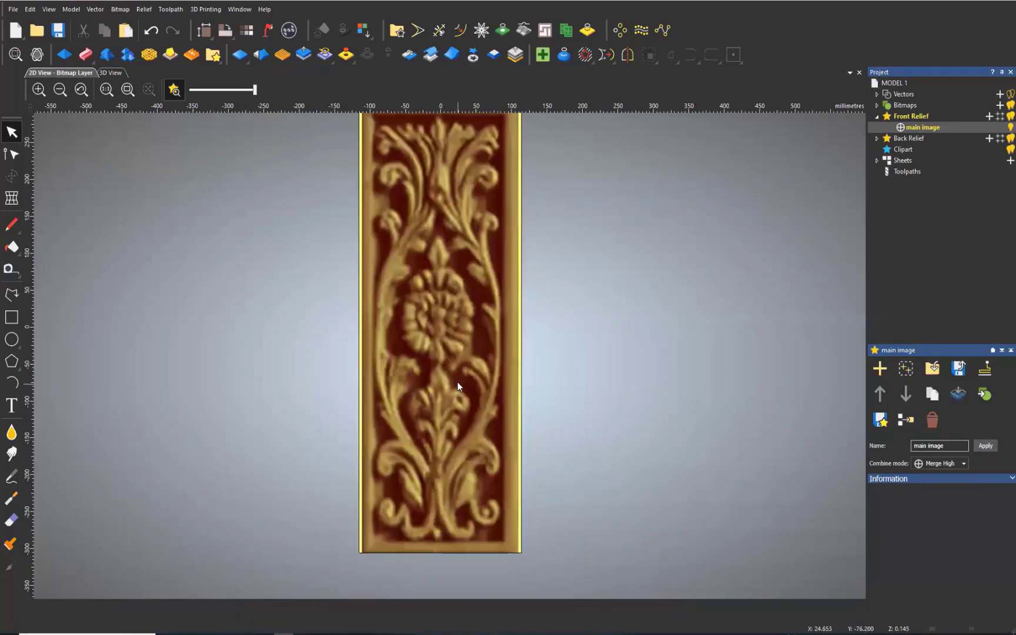
{"action": "scroll", "coordinate": [442, 372], "scroll_direction": "down", "scroll_amount": 2}
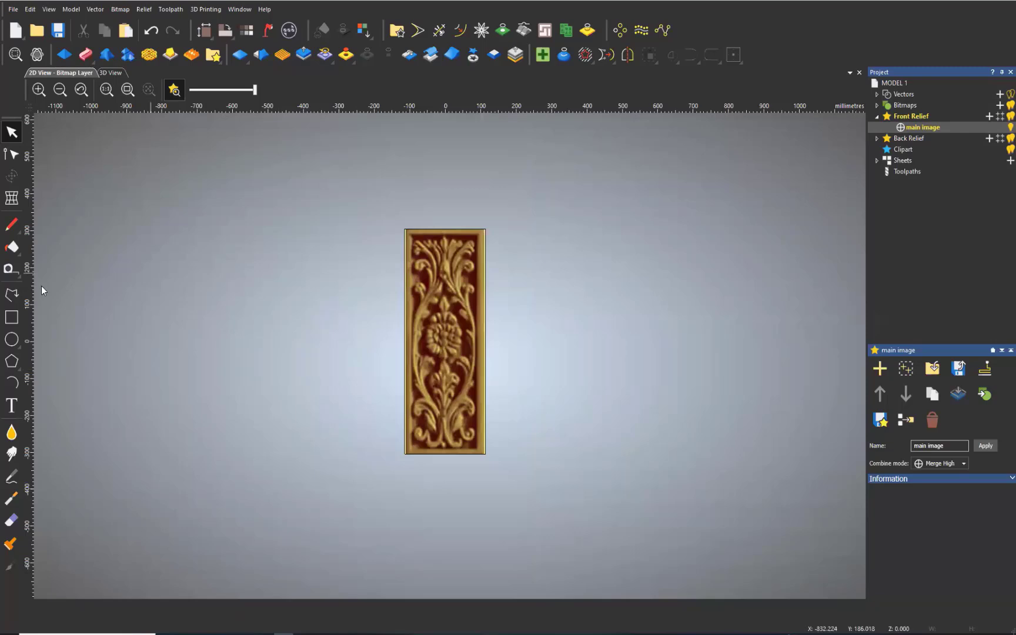
Draw a straight vertical polyline about 693 mm long down the middle of the panel, extending past both ends.
{"action": "left_click", "coordinate": [12, 295]}
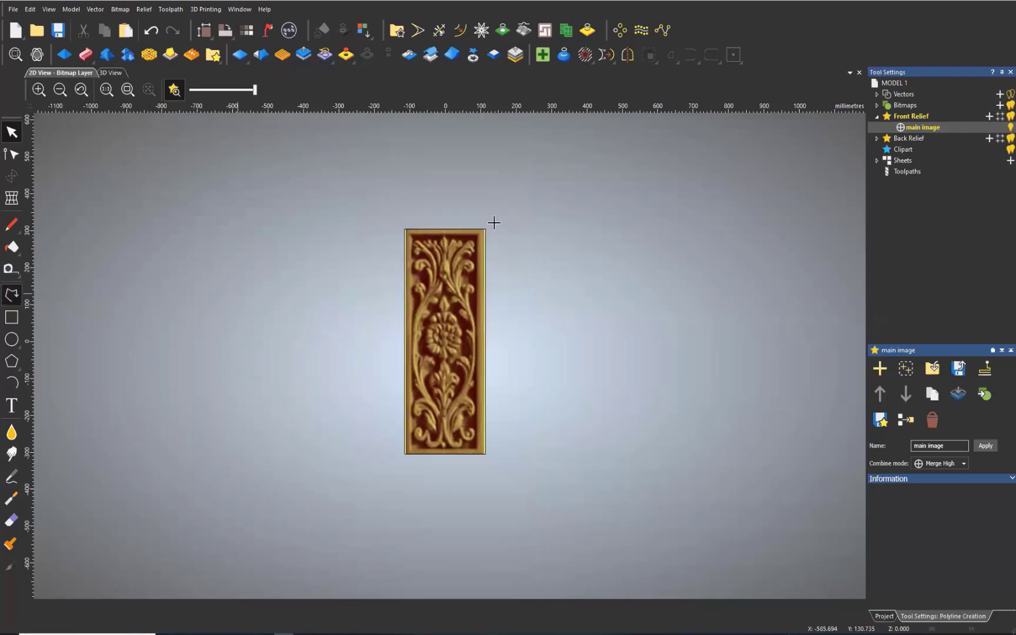
{"action": "left_click", "coordinate": [443, 216]}
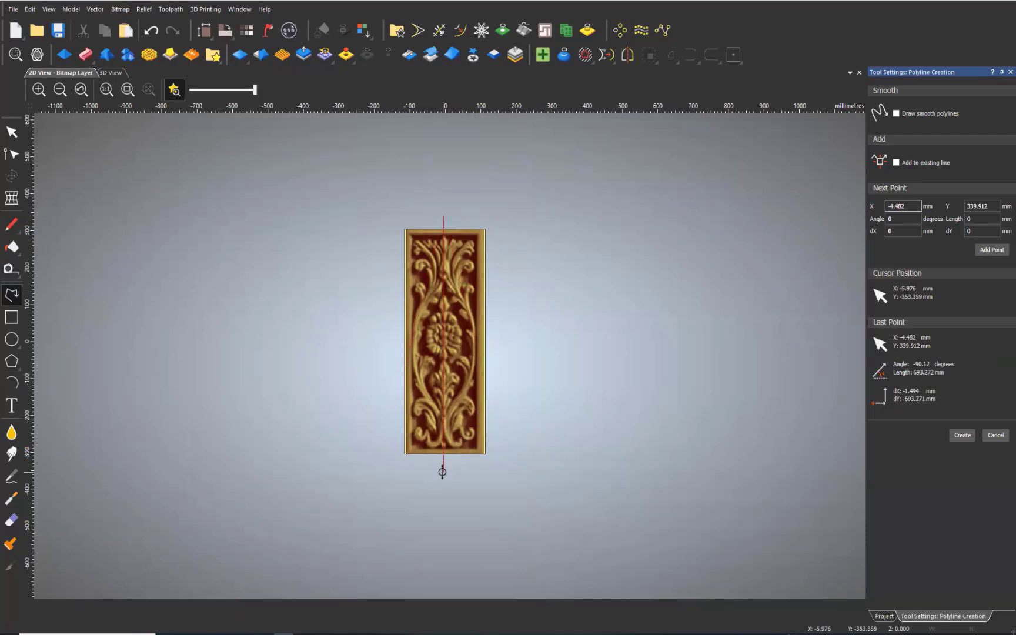
{"action": "left_click", "coordinate": [443, 472], "text": "ctrl"}
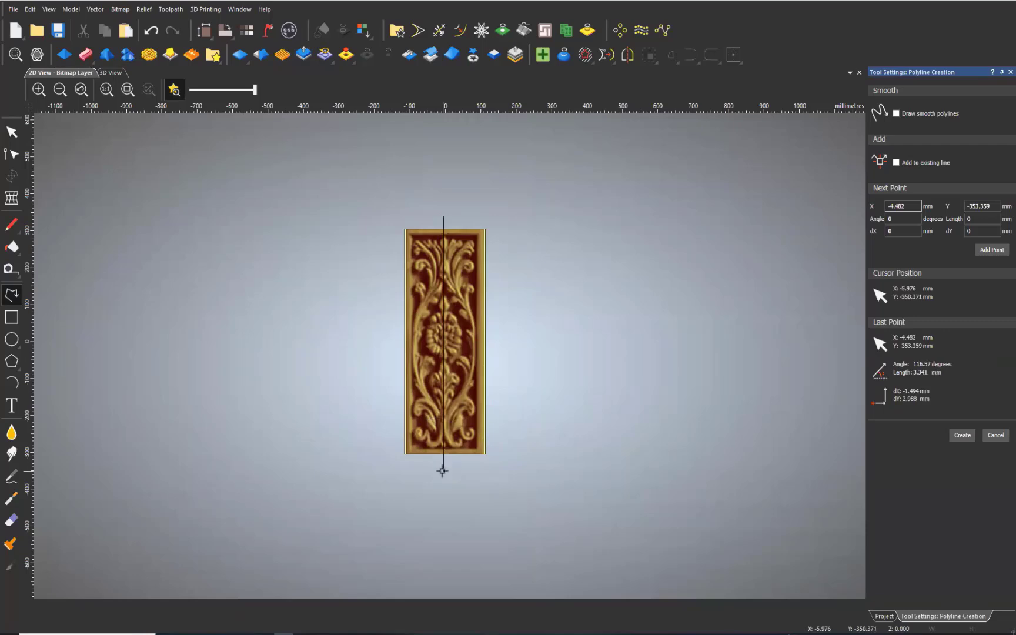
{"action": "right_click", "coordinate": [442, 471]}
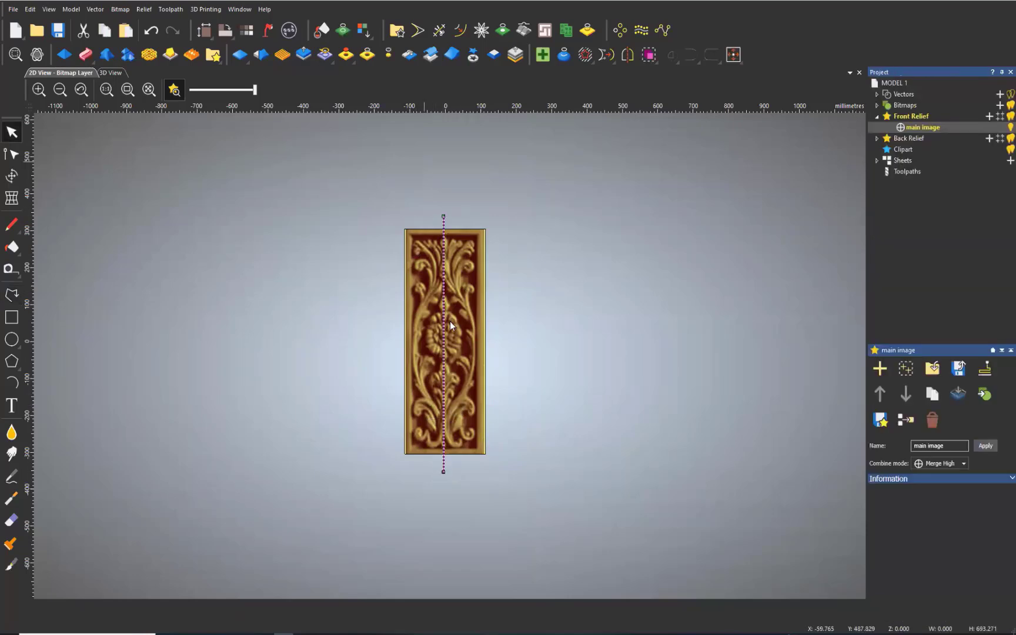
Move the vertical line onto the centre of the panel and check its alignment with the ornament.
{"action": "scroll", "coordinate": [450, 320], "scroll_direction": "up", "scroll_amount": 2}
{"action": "scroll", "coordinate": [449, 321], "scroll_direction": "down", "scroll_amount": 2}
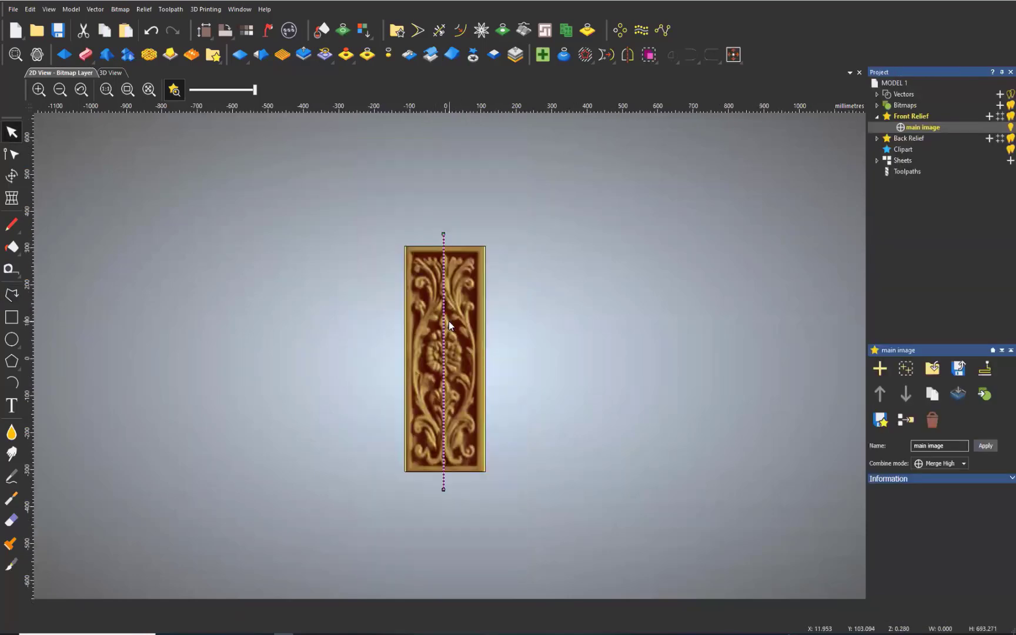
{"action": "left_click_drag", "start_coordinate": [449, 321], "coordinate": [451, 318]}
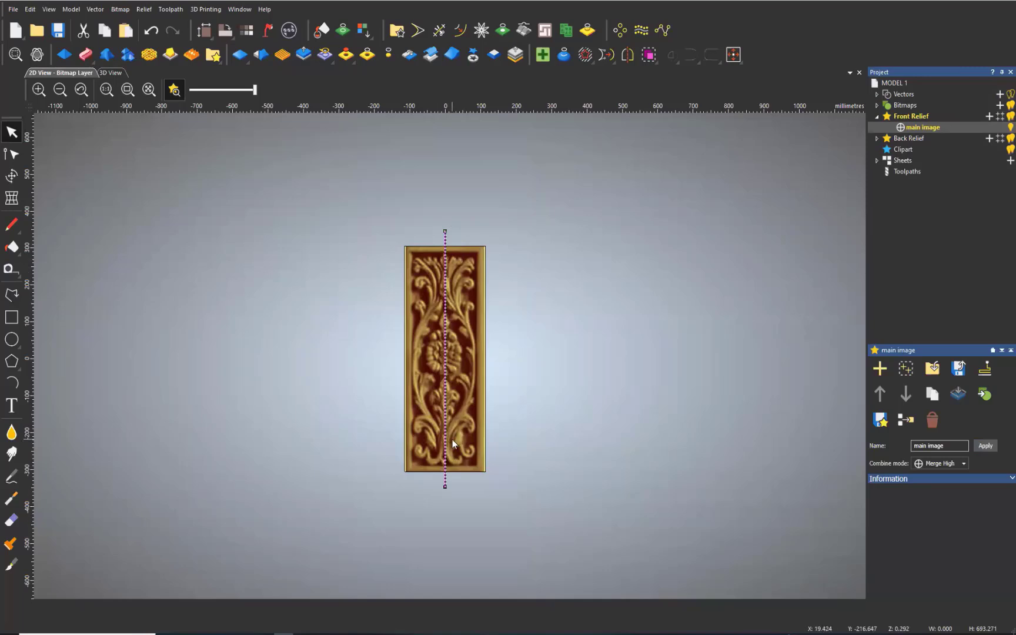
{"action": "scroll", "coordinate": [453, 441], "scroll_direction": "up", "scroll_amount": 2}
{"action": "scroll", "coordinate": [450, 364], "scroll_direction": "down", "scroll_amount": 2}
{"action": "scroll", "coordinate": [438, 215], "scroll_direction": "up", "scroll_amount": 2}
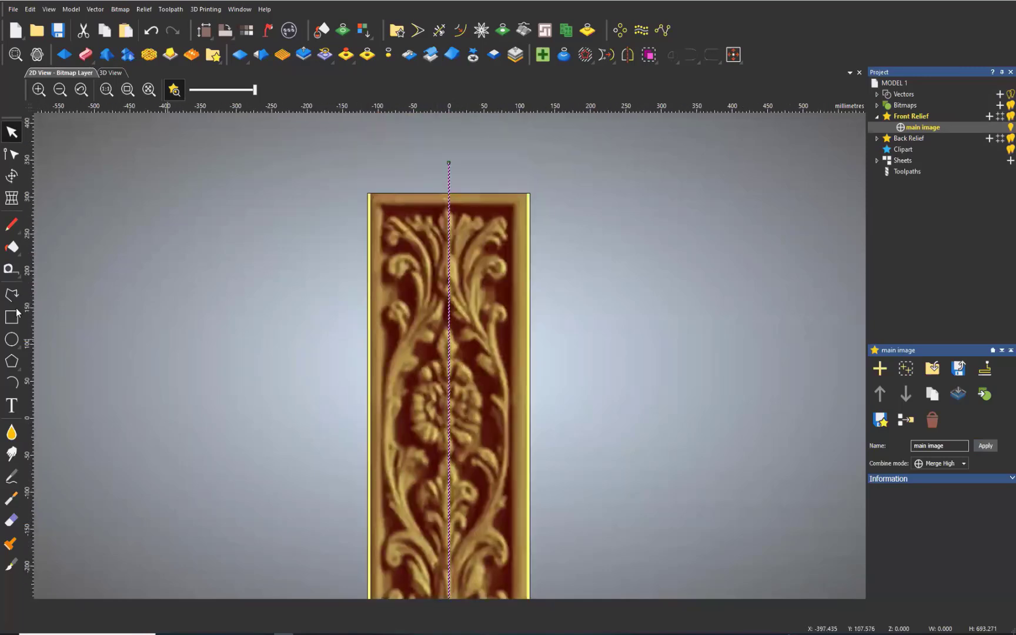
Draw a horizontal polyline about 353 mm long across the middle flower and centre it on the panel.
{"action": "left_click", "coordinate": [11, 294]}
{"action": "scroll", "coordinate": [353, 383], "scroll_direction": "down", "scroll_amount": 2}
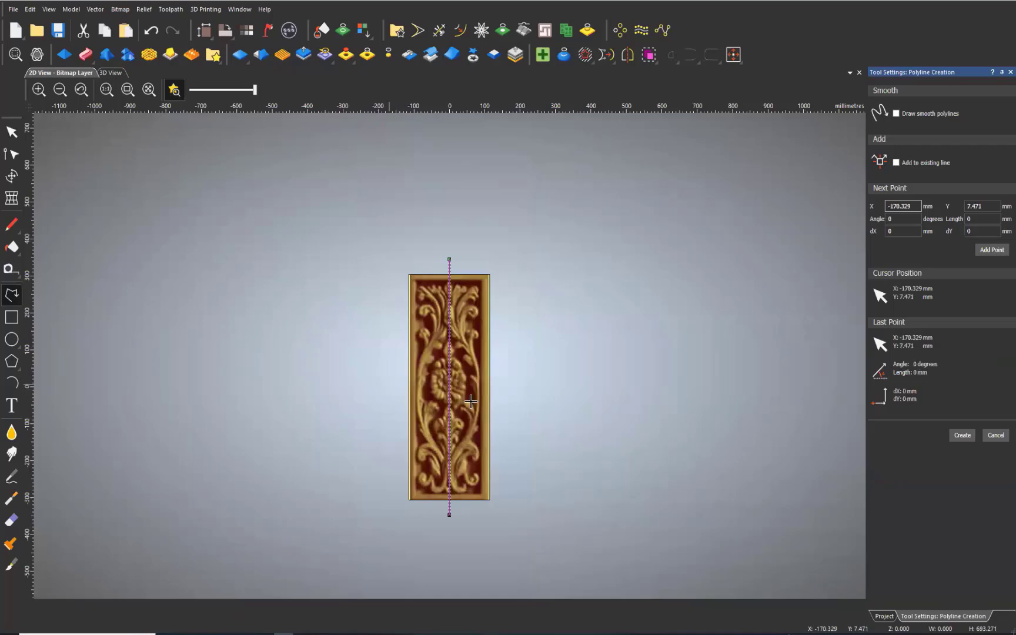
{"action": "left_click", "coordinate": [513, 383]}
{"action": "right_click", "coordinate": [514, 383]}
{"action": "scroll", "coordinate": [452, 385], "scroll_direction": "up", "scroll_amount": 2}
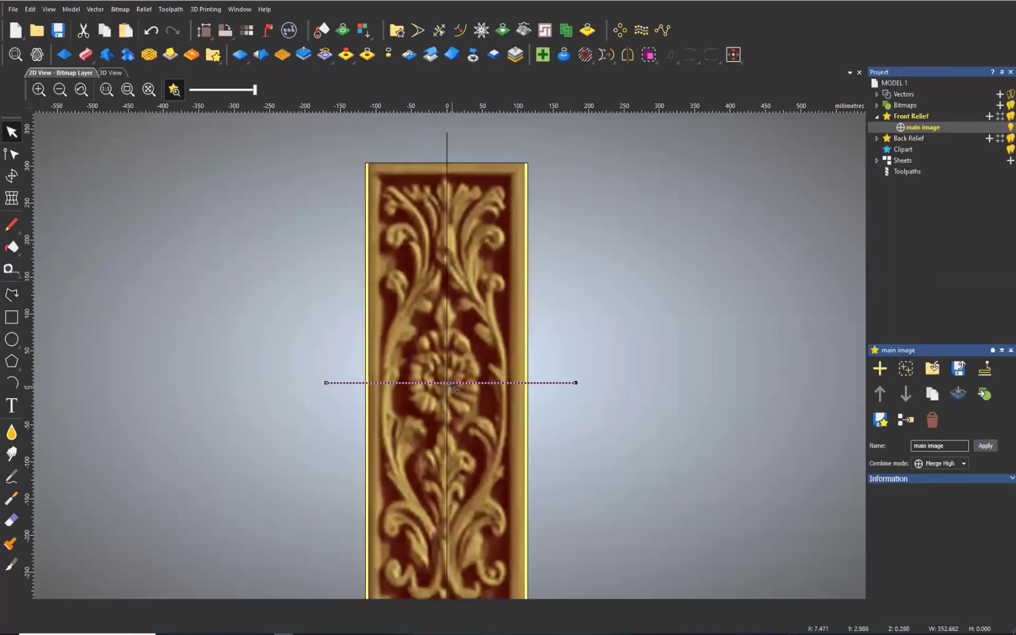
{"action": "key", "text": "F9"}
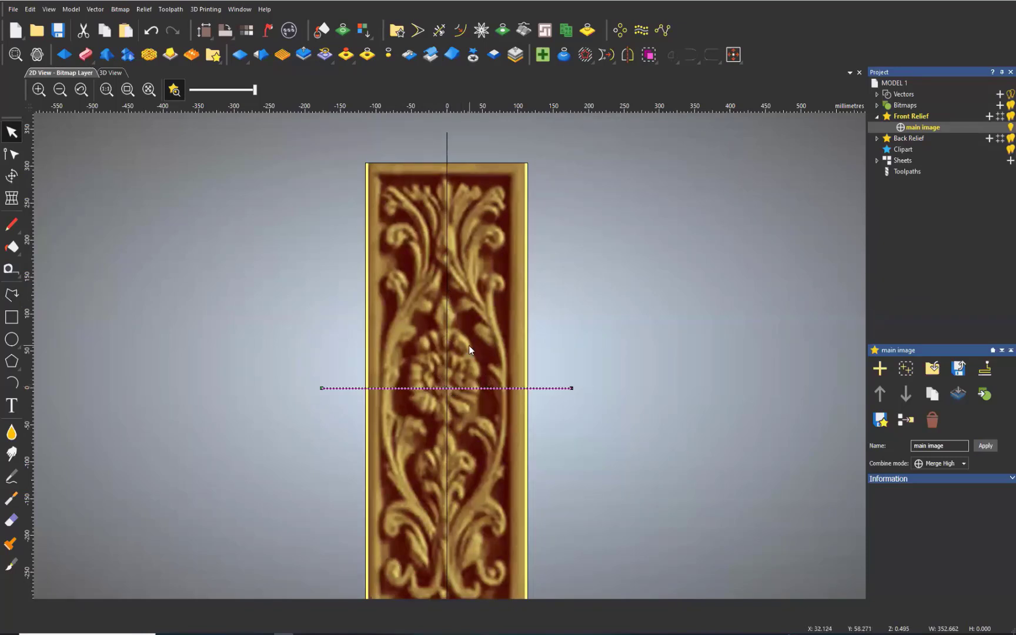
{"action": "scroll", "coordinate": [464, 473], "scroll_direction": "down", "scroll_amount": 2}
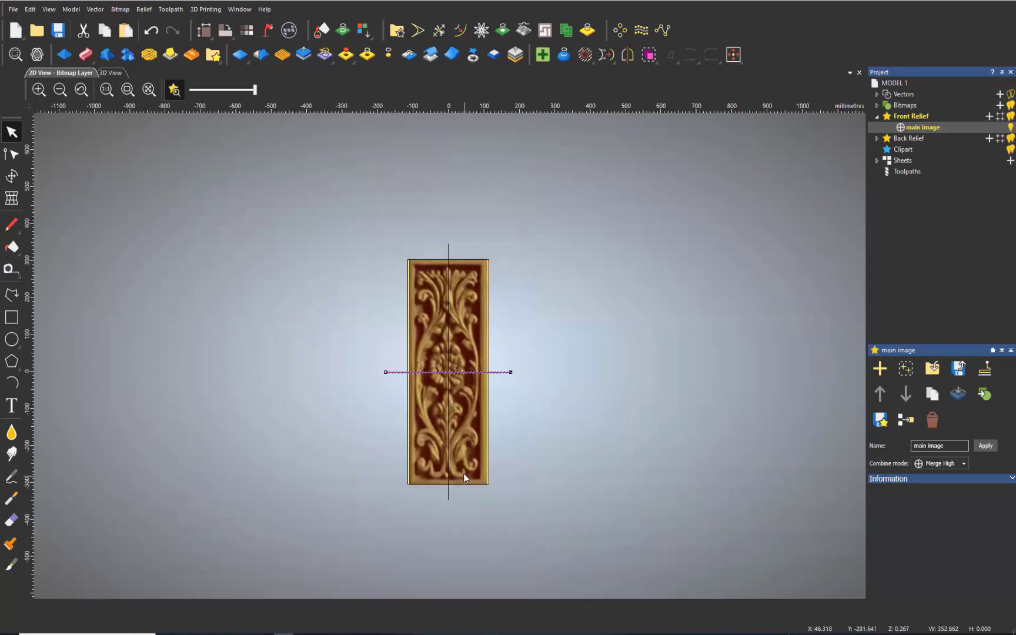
{"action": "scroll", "coordinate": [439, 431], "scroll_direction": "up", "scroll_amount": 2}
{"action": "scroll", "coordinate": [438, 430], "scroll_direction": "up", "scroll_amount": 2}
{"action": "scroll", "coordinate": [438, 430], "scroll_direction": "down", "scroll_amount": 2}
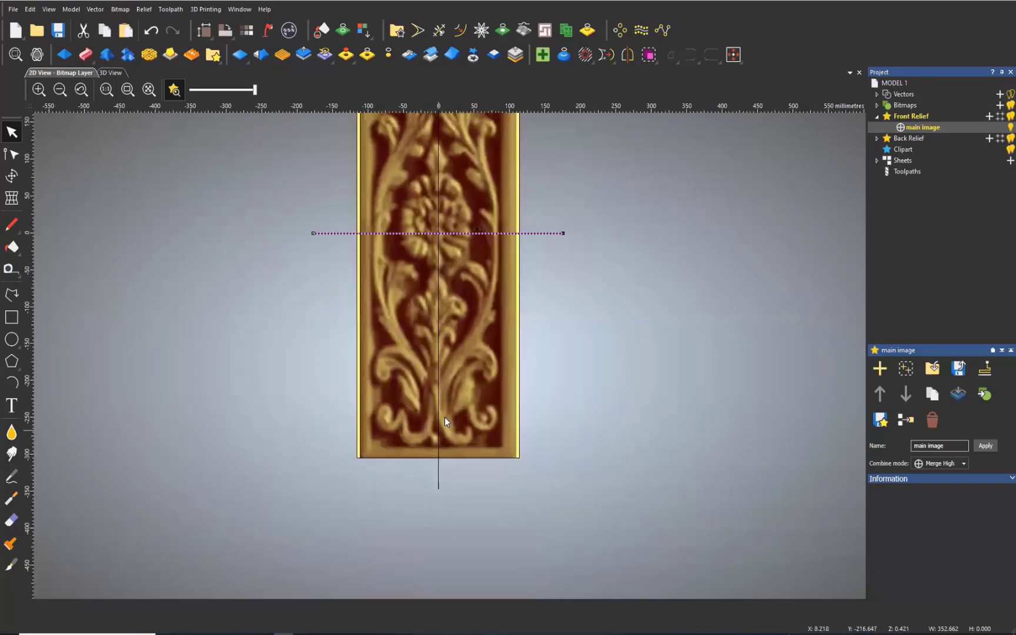
{"action": "left_click", "coordinate": [473, 56]}
{"action": "left_click", "coordinate": [469, 298]}
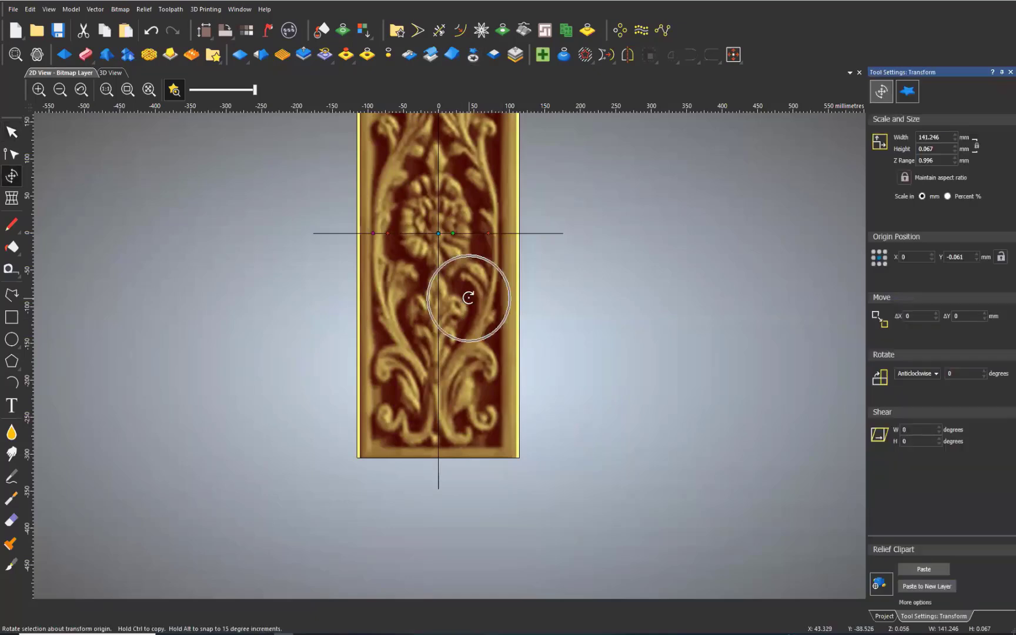
{"action": "key", "text": "ctrl+z"}
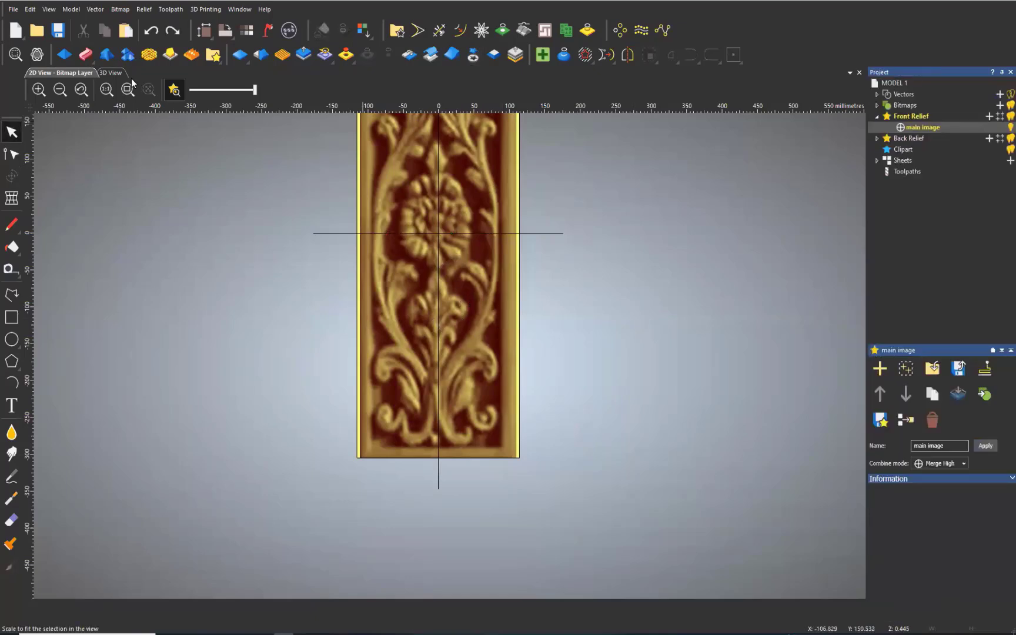
Switch to the 3D view and display the active relief layer preview to inspect the ornament against the guide lines.
{"action": "key", "text": "F3"}
{"action": "scroll", "coordinate": [422, 381], "scroll_direction": "up", "scroll_amount": 3}
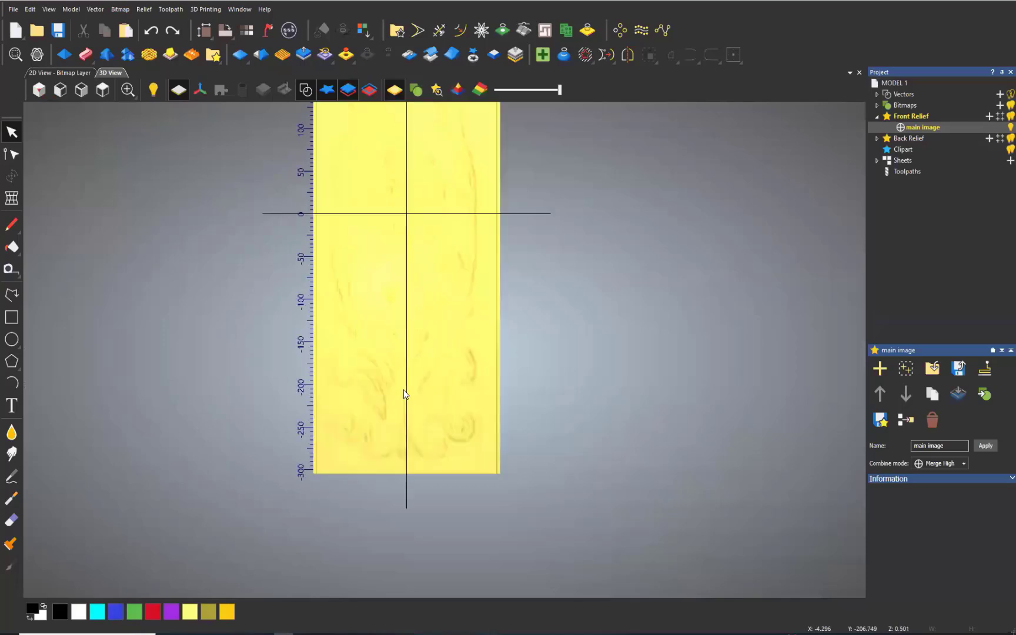
{"action": "scroll", "coordinate": [406, 388], "scroll_direction": "down", "scroll_amount": 1}
{"action": "scroll", "coordinate": [408, 298], "scroll_direction": "down", "scroll_amount": 1}
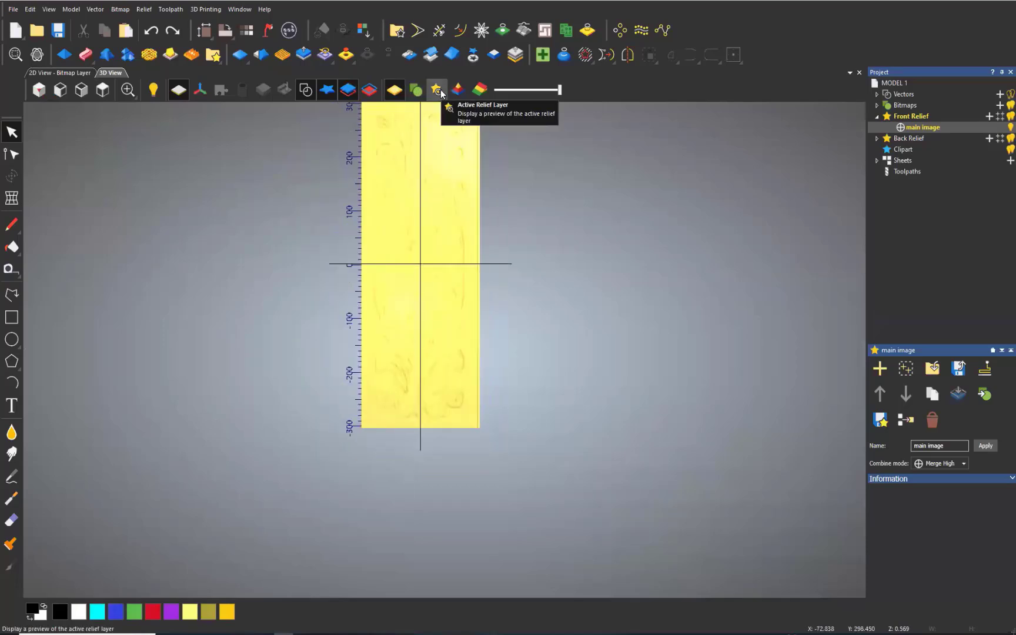
{"action": "left_click", "coordinate": [440, 90]}
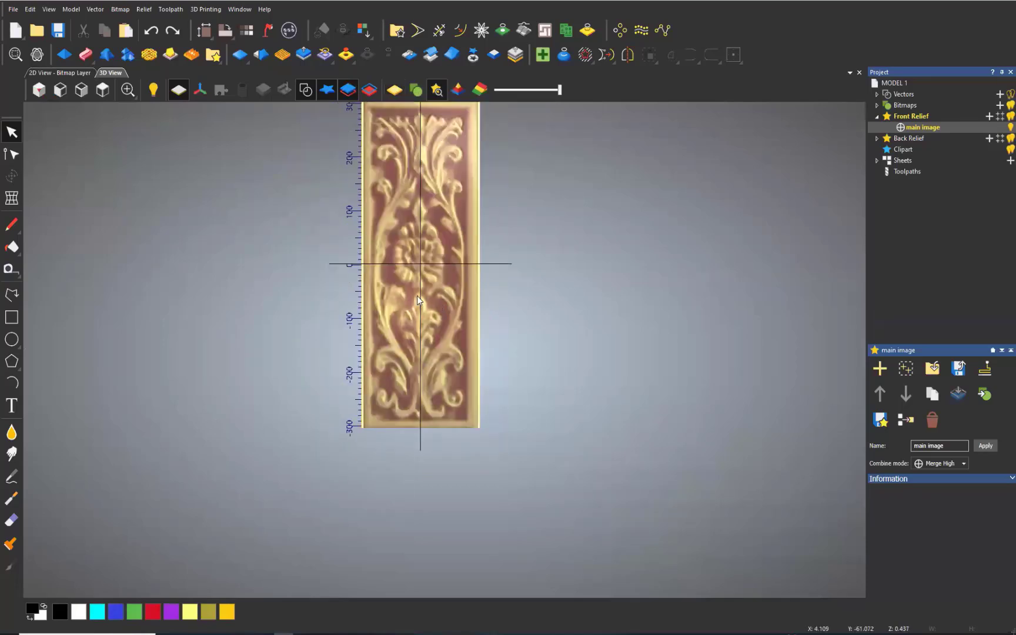
{"action": "scroll", "coordinate": [417, 297], "scroll_direction": "up", "scroll_amount": 1}
{"action": "scroll", "coordinate": [412, 410], "scroll_direction": "up", "scroll_amount": 1}
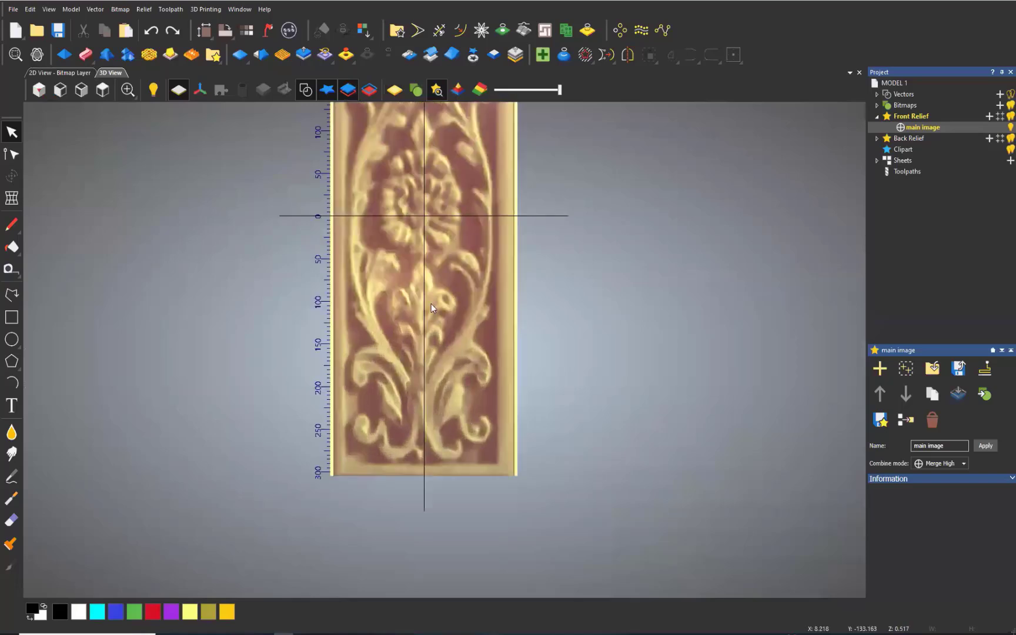
Shift the whole relief sideways to origin X 1.939 mm to line the ornament up with the vertical guide, and paste it.
{"action": "left_click", "coordinate": [465, 59]}
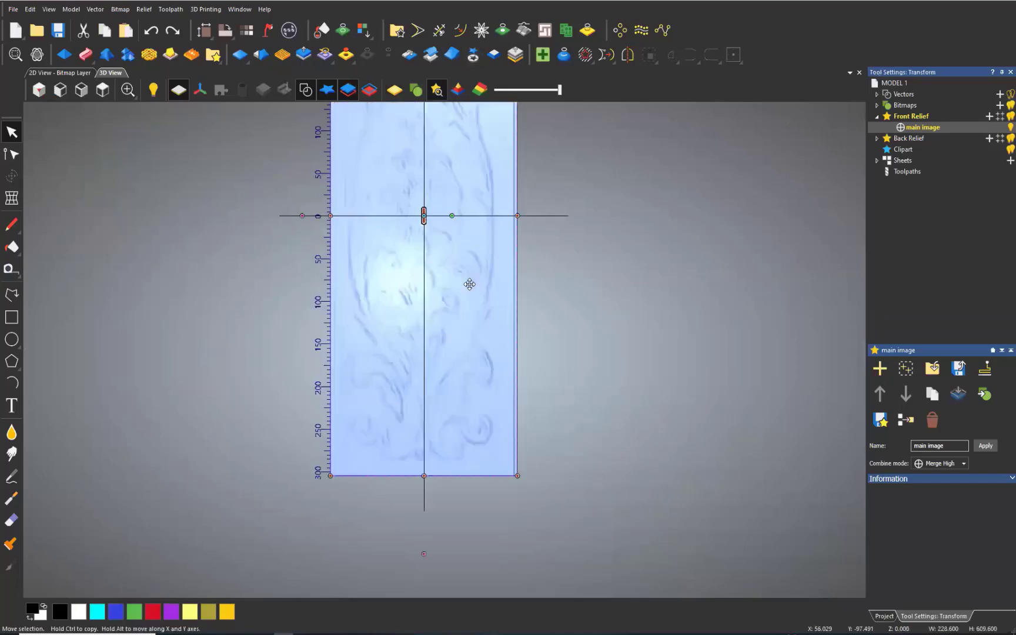
{"action": "left_click_drag", "start_coordinate": [469, 285], "coordinate": [469, 299]}
{"action": "key", "text": "Left"}
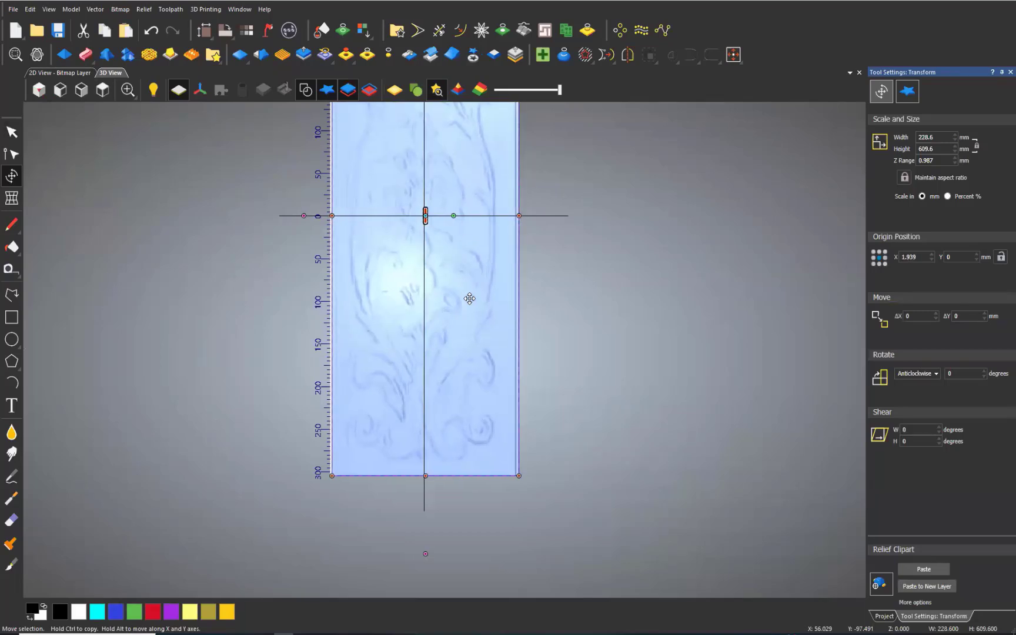
{"action": "left_click", "coordinate": [941, 569]}
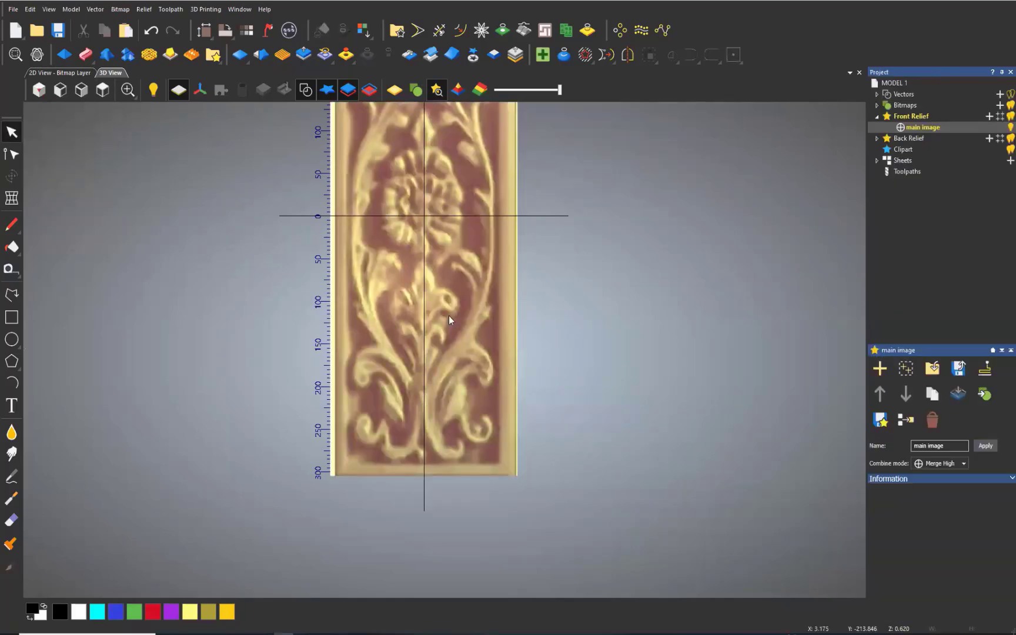
{"action": "scroll", "coordinate": [446, 347], "scroll_direction": "down", "scroll_amount": 2}
{"action": "scroll", "coordinate": [444, 179], "scroll_direction": "up", "scroll_amount": 2}
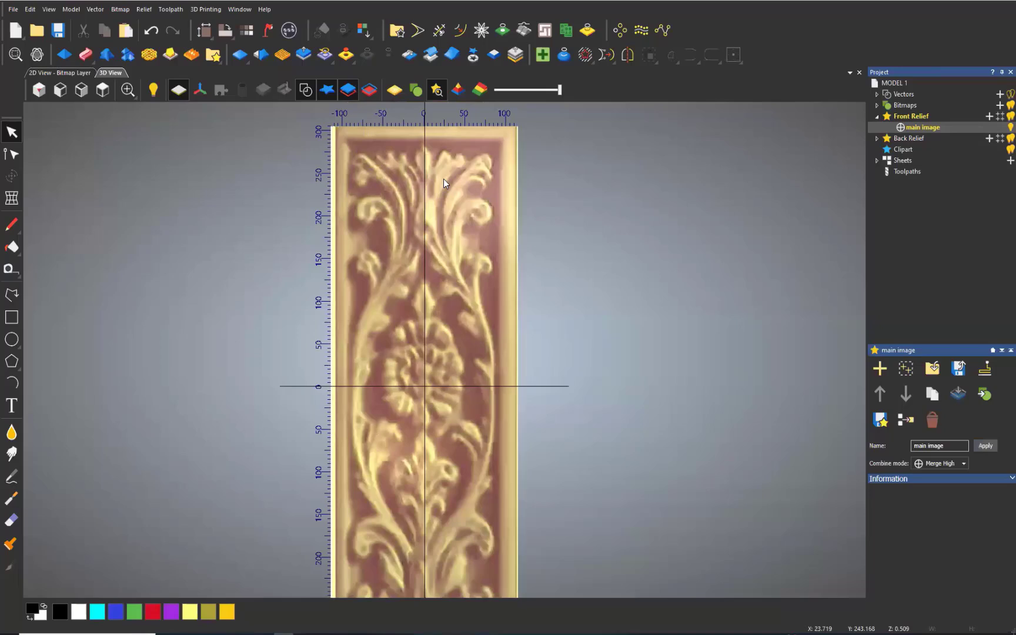
Save the model and delete the horizontal guide line across the flower.
{"action": "key", "text": "ctrl+s"}
{"action": "scroll", "coordinate": [469, 379], "scroll_direction": "down", "scroll_amount": 2}
{"action": "scroll", "coordinate": [472, 390], "scroll_direction": "up", "scroll_amount": 1}
{"action": "left_click", "coordinate": [458, 397]}
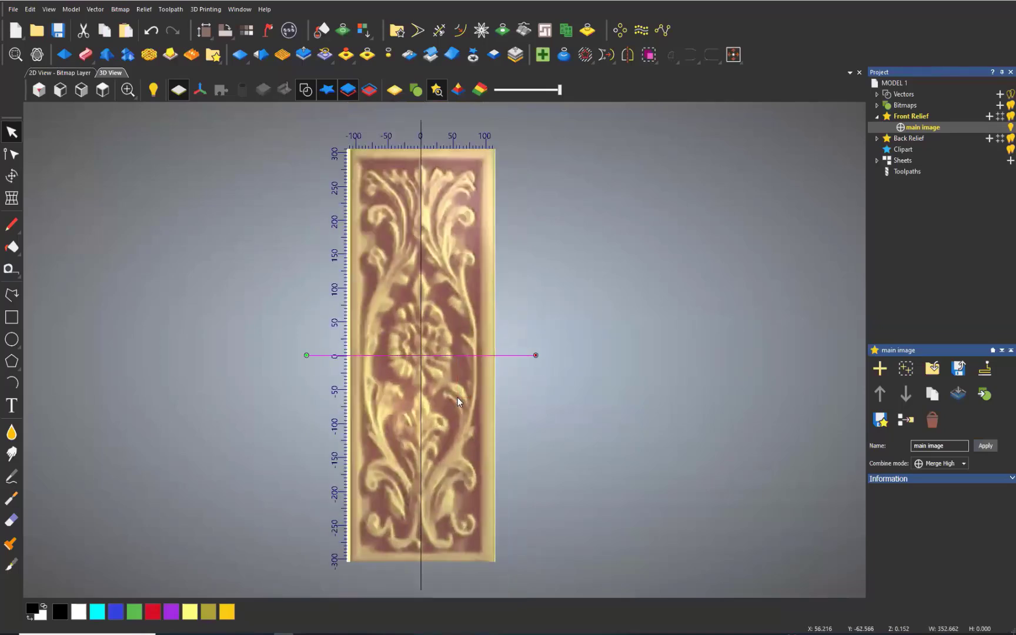
{"action": "key", "text": "Delete"}
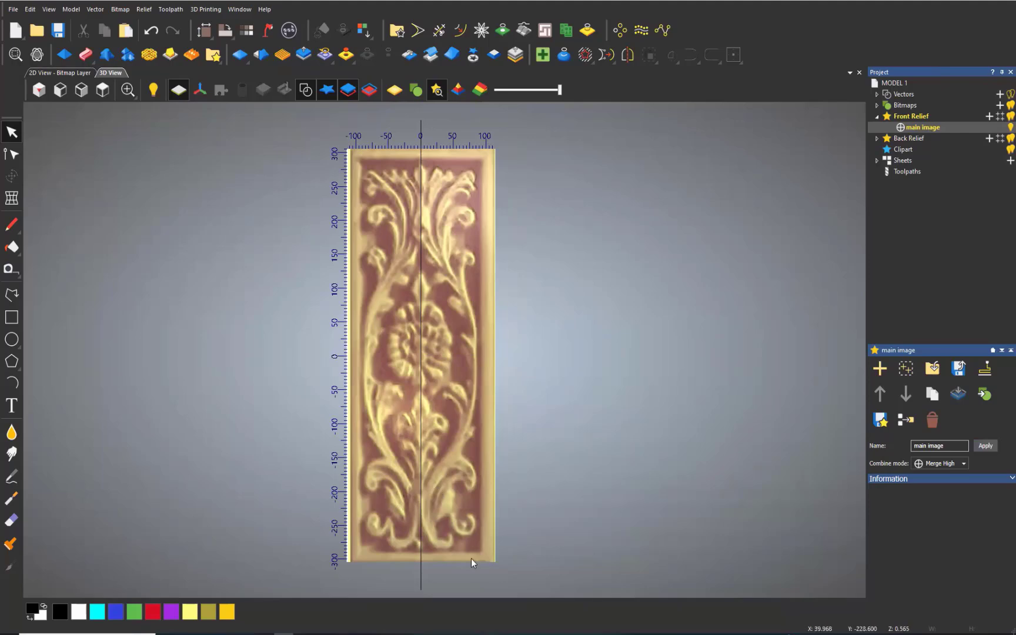
{"action": "scroll", "coordinate": [444, 529], "scroll_direction": "up", "scroll_amount": 2}
{"action": "scroll", "coordinate": [442, 377], "scroll_direction": "down", "scroll_amount": 1}
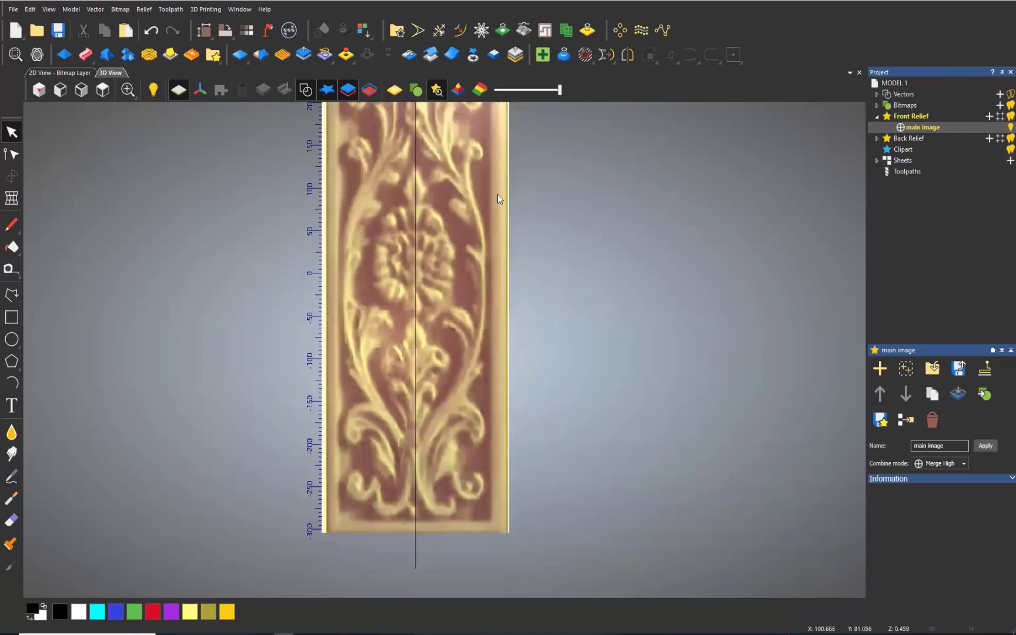
{"action": "scroll", "coordinate": [479, 204], "scroll_direction": "down", "scroll_amount": 2}
{"action": "scroll", "coordinate": [456, 174], "scroll_direction": "up", "scroll_amount": 1}
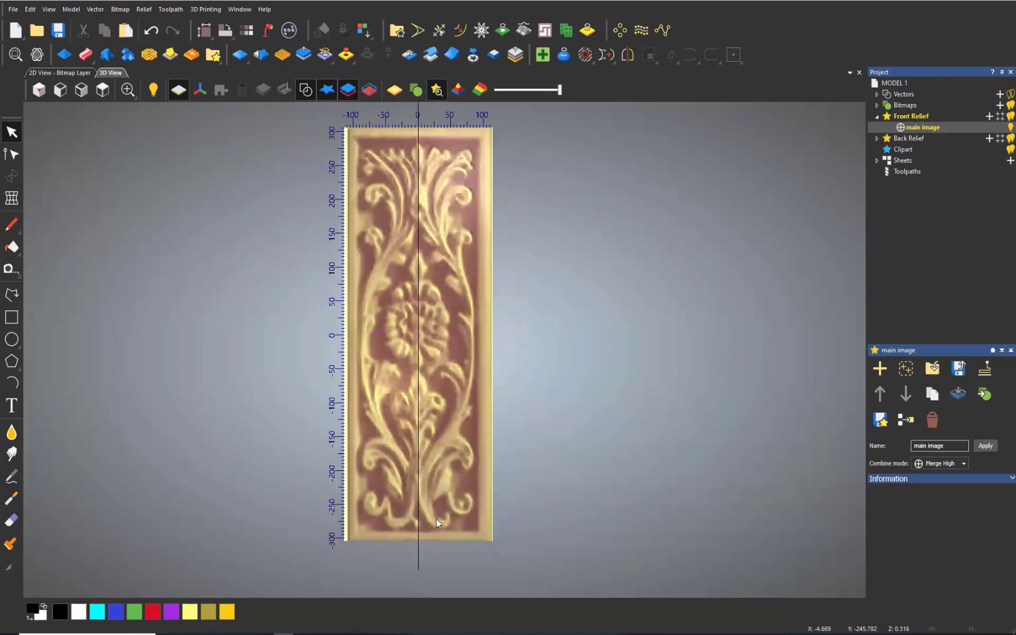
{"action": "scroll", "coordinate": [441, 518], "scroll_direction": "up", "scroll_amount": 1}
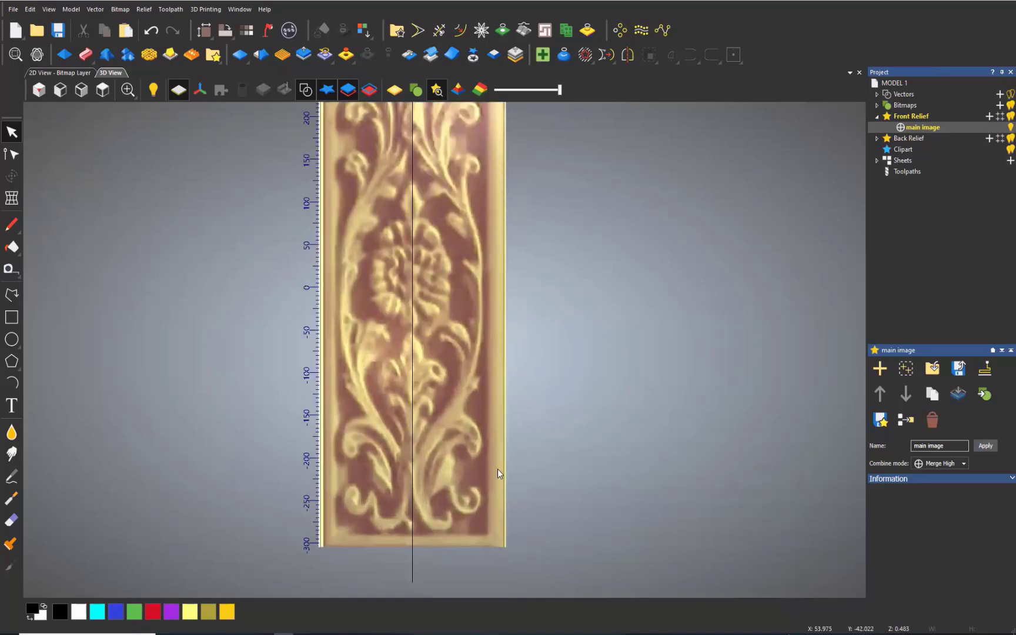
{"action": "scroll", "coordinate": [494, 467], "scroll_direction": "down", "scroll_amount": 2}
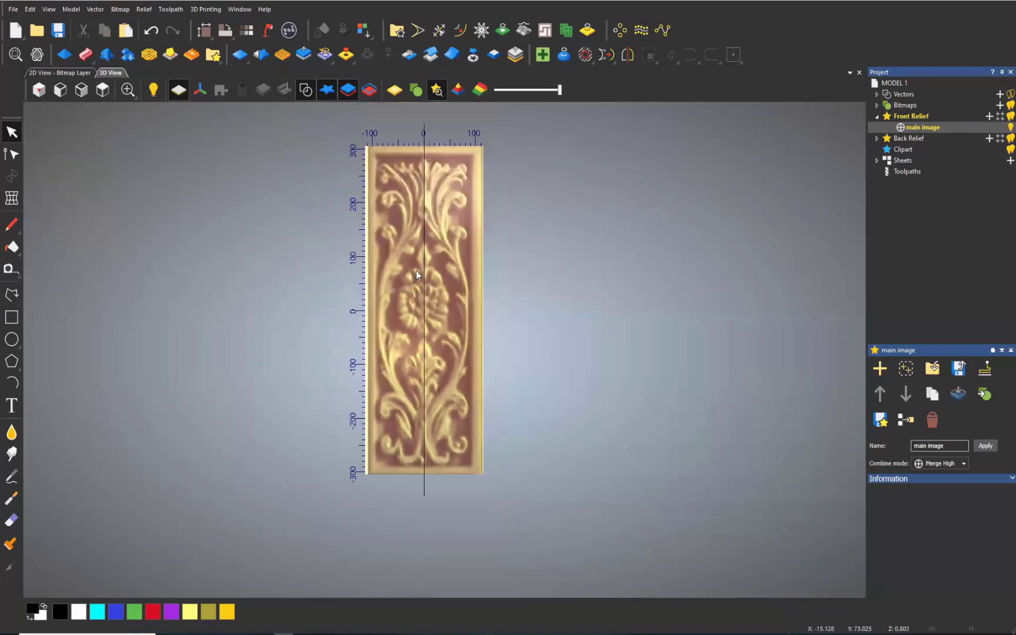
{"action": "scroll", "coordinate": [453, 428], "scroll_direction": "up", "scroll_amount": 3}
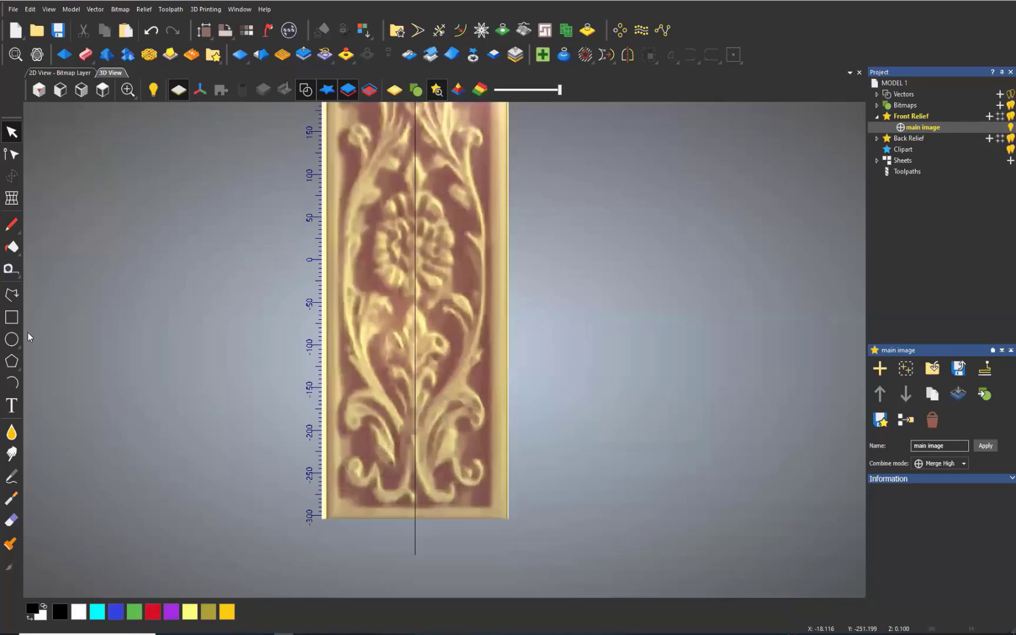
Draw a start-end-point arc with a radius of about 16 mm around the inner curl at the lower end of the right-hand scroll.
{"action": "left_click", "coordinate": [11, 383]}
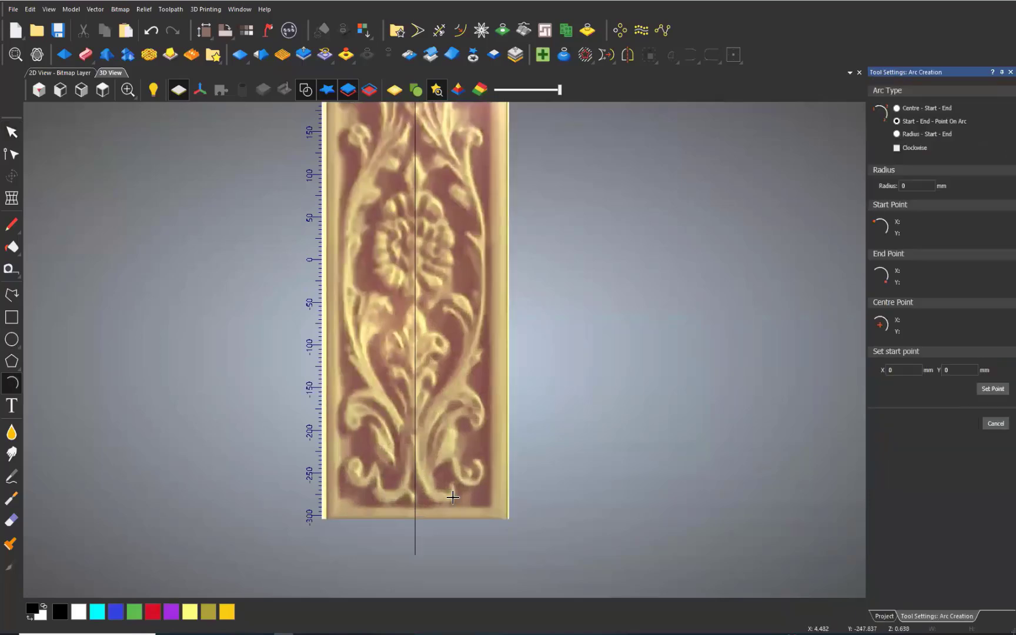
{"action": "scroll", "coordinate": [453, 500], "scroll_direction": "up", "scroll_amount": 1}
{"action": "scroll", "coordinate": [457, 504], "scroll_direction": "up", "scroll_amount": 1}
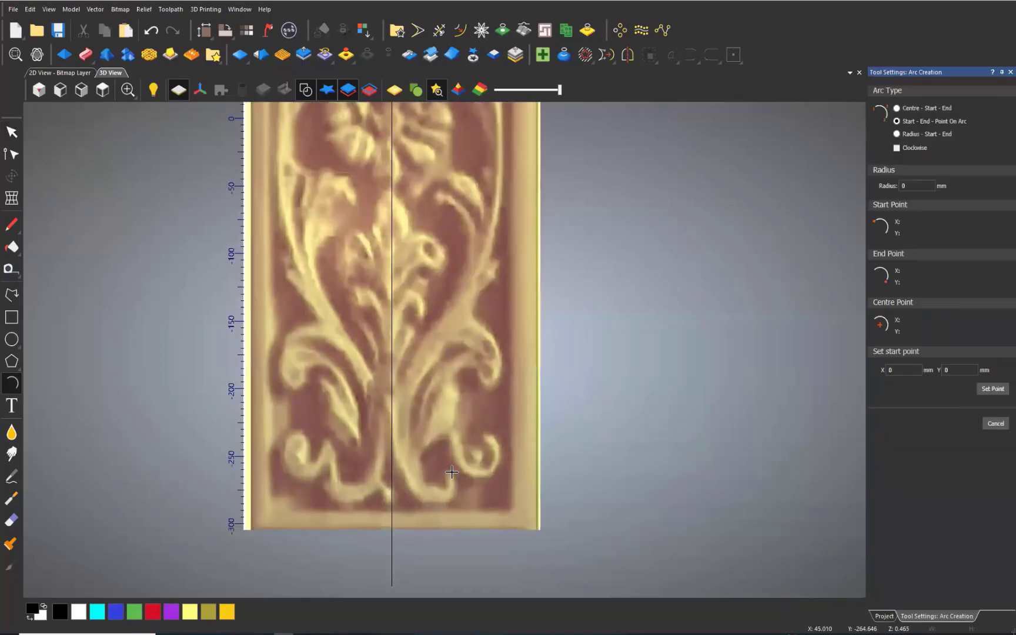
{"action": "left_click_drag", "start_coordinate": [435, 495], "coordinate": [393, 432]}
{"action": "left_click", "coordinate": [447, 503]}
{"action": "left_click", "coordinate": [392, 434]}
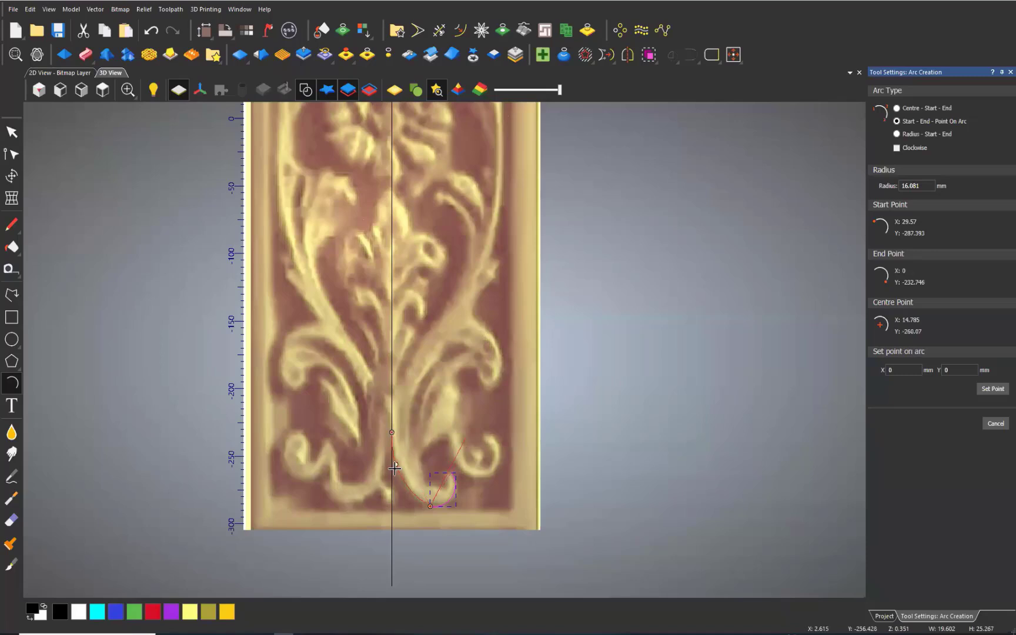
{"action": "left_click", "coordinate": [392, 456]}
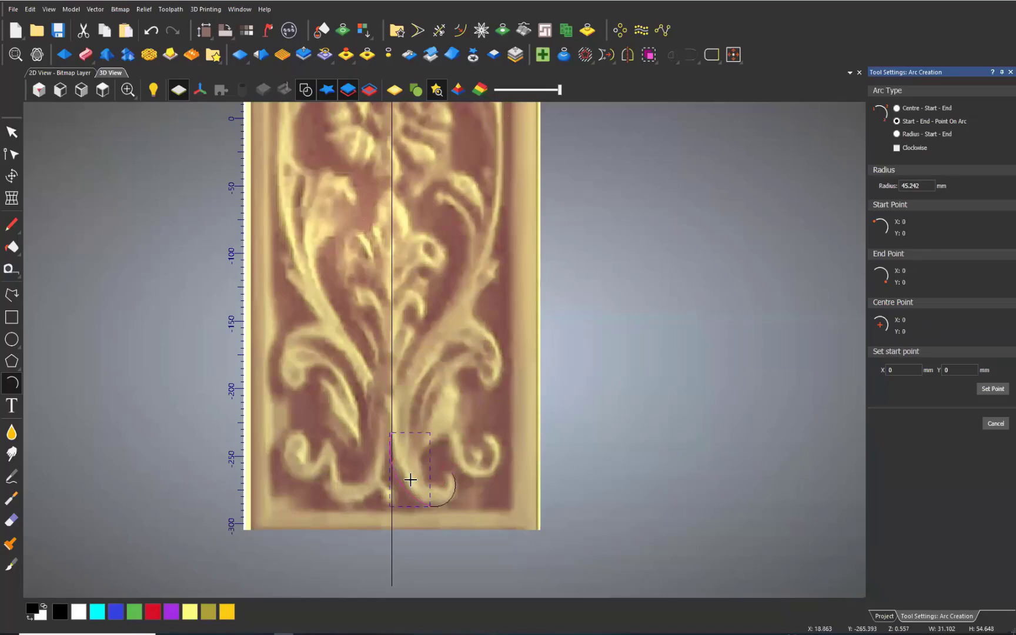
{"action": "key", "text": "ctrl+z"}
Extend the curl arc with three connected arcs up the inner edge of the right-hand stem, with radii of about 37, 131 and 490 mm.
{"action": "left_click", "coordinate": [429, 506]}
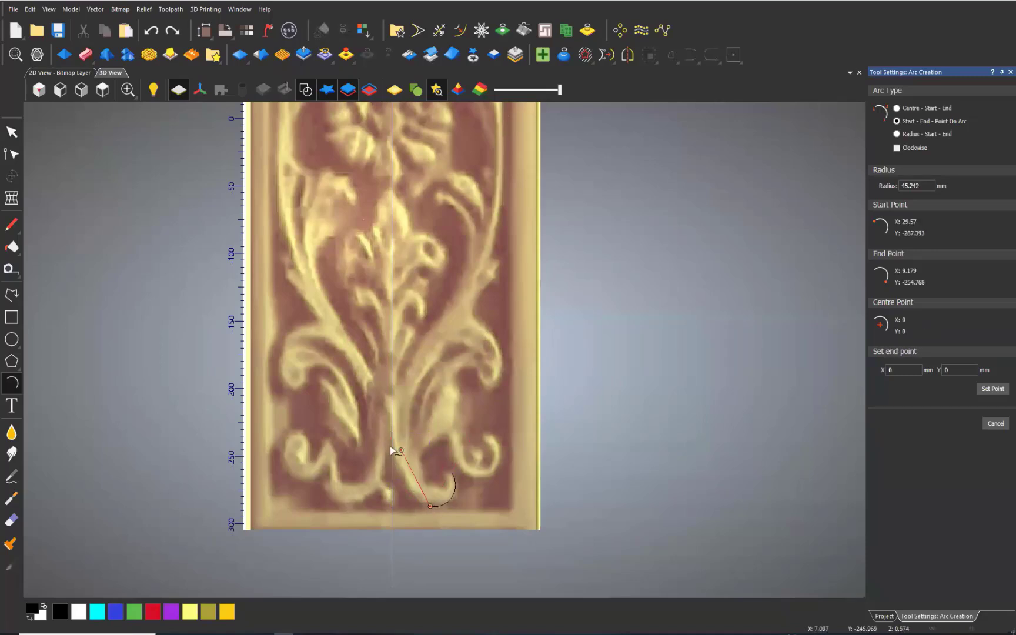
{"action": "left_click", "coordinate": [401, 487]}
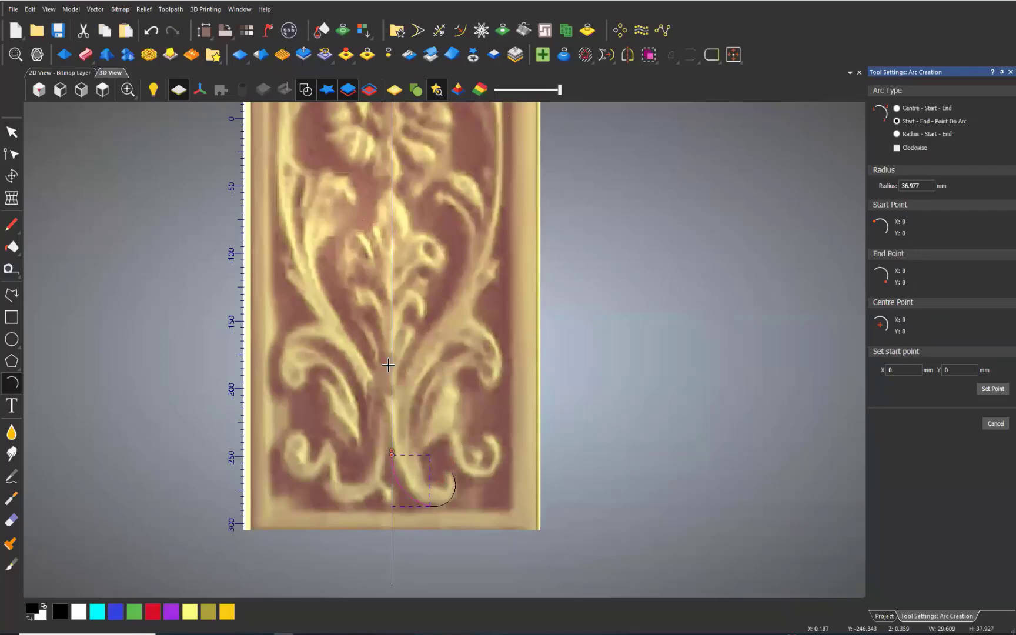
{"action": "left_click", "coordinate": [391, 455]}
{"action": "left_click", "coordinate": [413, 362]}
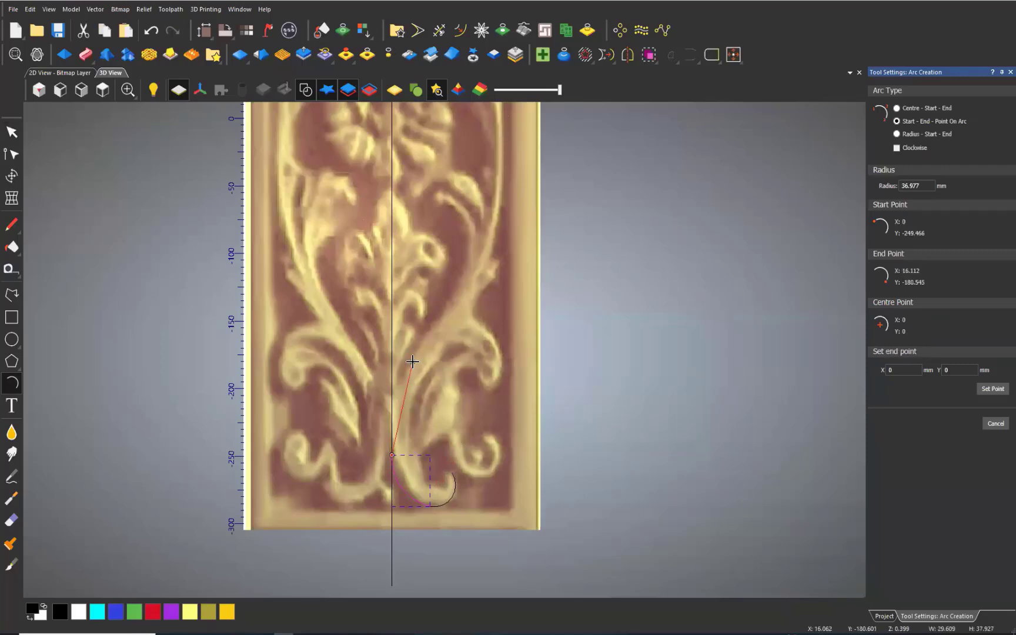
{"action": "left_click", "coordinate": [392, 440]}
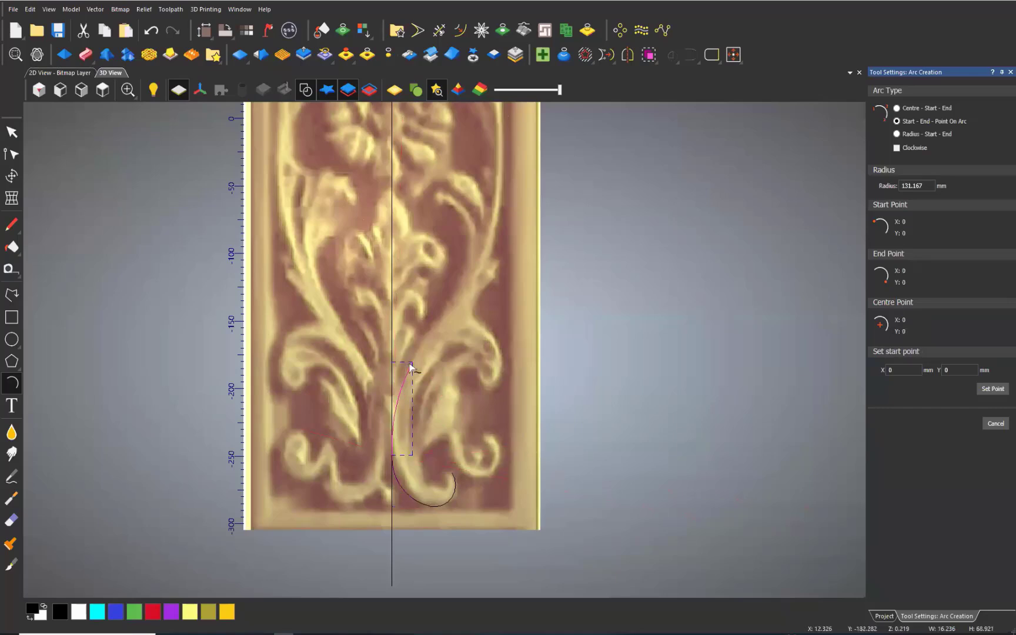
{"action": "left_click", "coordinate": [413, 362]}
{"action": "left_click", "coordinate": [449, 301]}
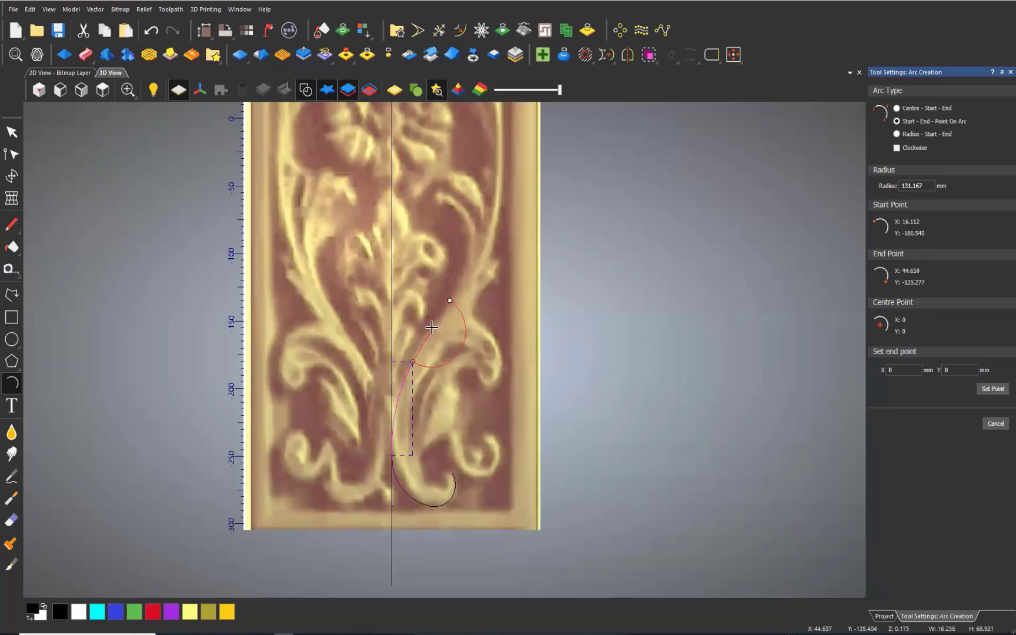
{"action": "left_click", "coordinate": [432, 330]}
Try to continue the stem with an arc of about 73 mm radius inside the small side leaf, and delete it.
{"action": "left_click", "coordinate": [450, 300]}
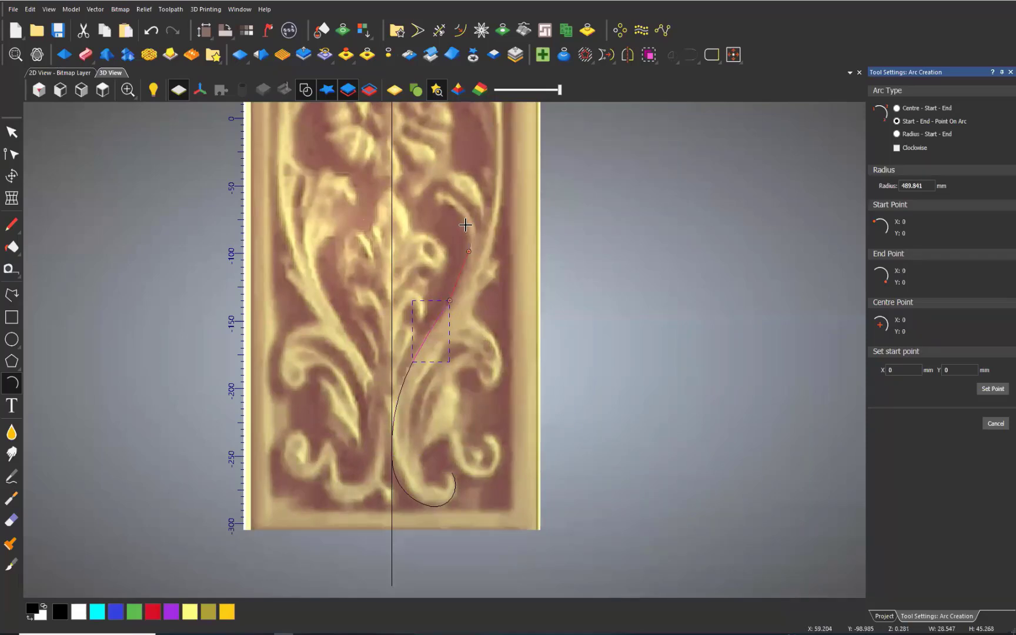
{"action": "left_click", "coordinate": [465, 225]}
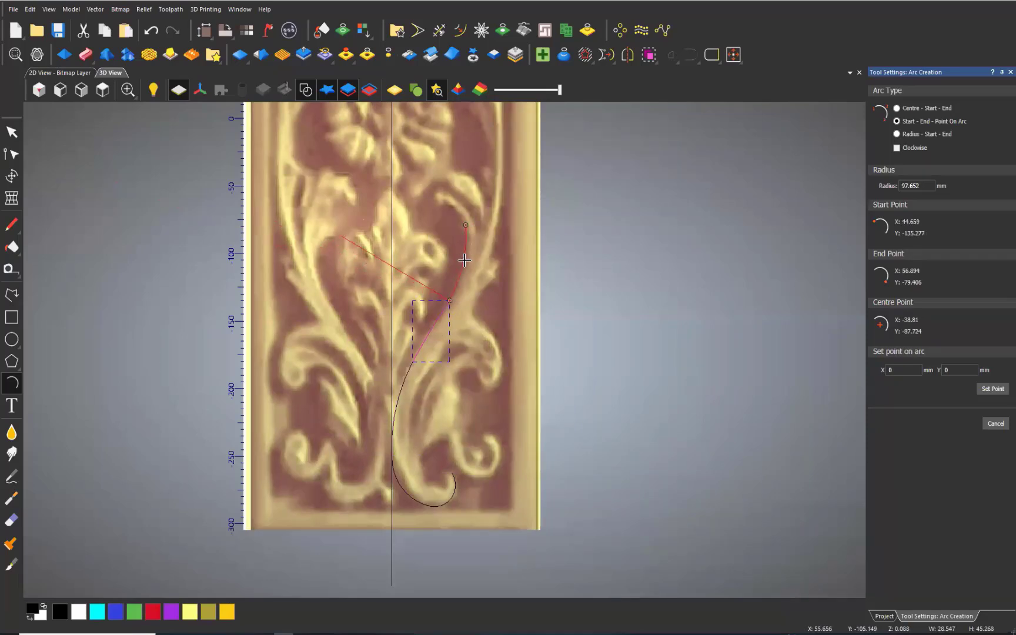
{"action": "left_click", "coordinate": [464, 259]}
{"action": "scroll", "coordinate": [439, 227], "scroll_direction": "down", "scroll_amount": 2}
{"action": "scroll", "coordinate": [440, 227], "scroll_direction": "up", "scroll_amount": 2}
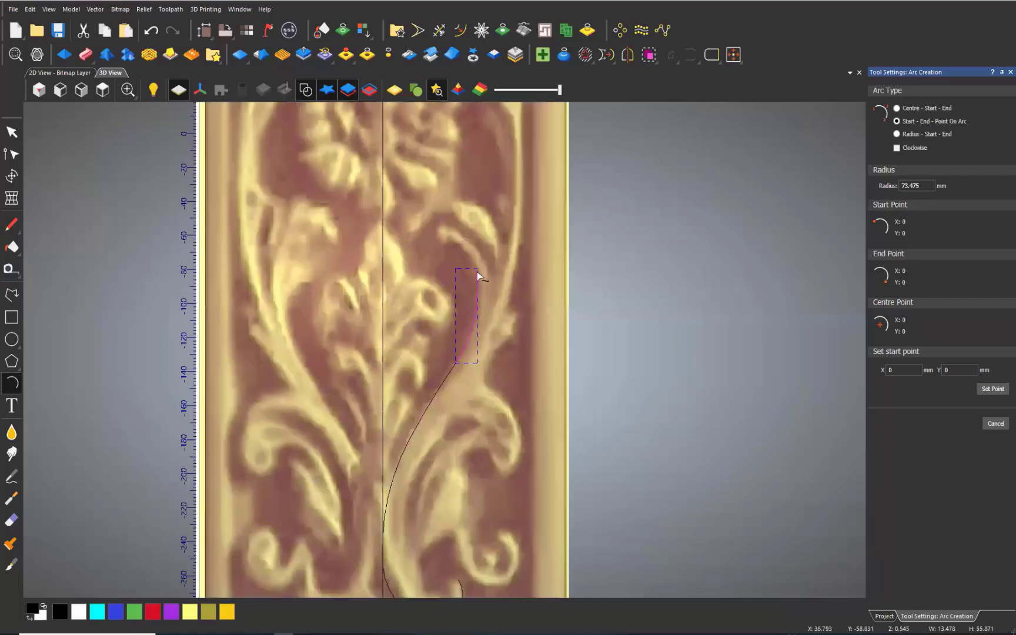
{"action": "left_click", "coordinate": [472, 266]}
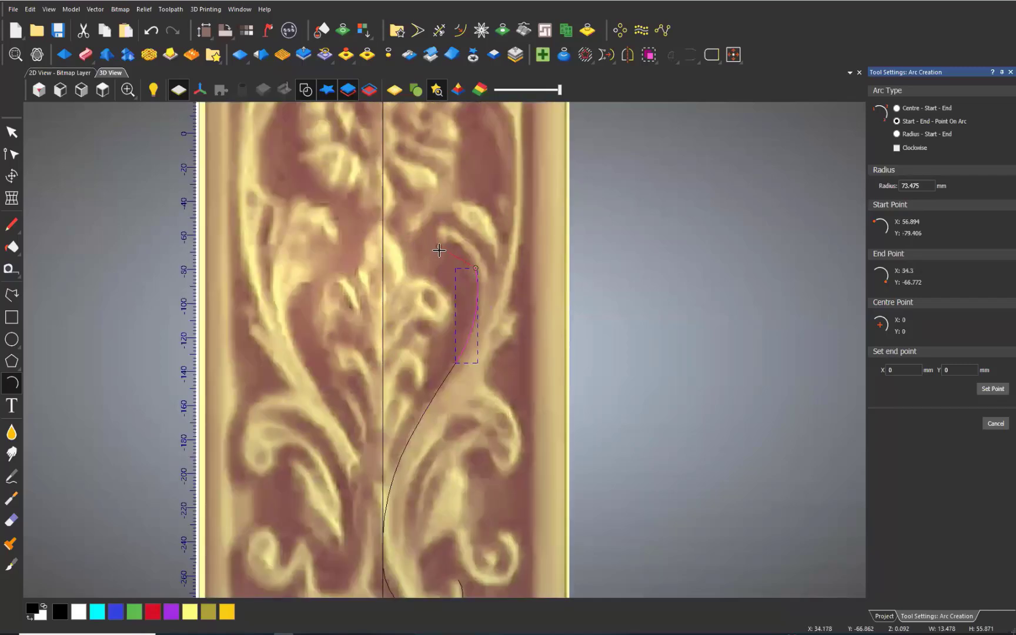
{"action": "key", "text": "Escape"}
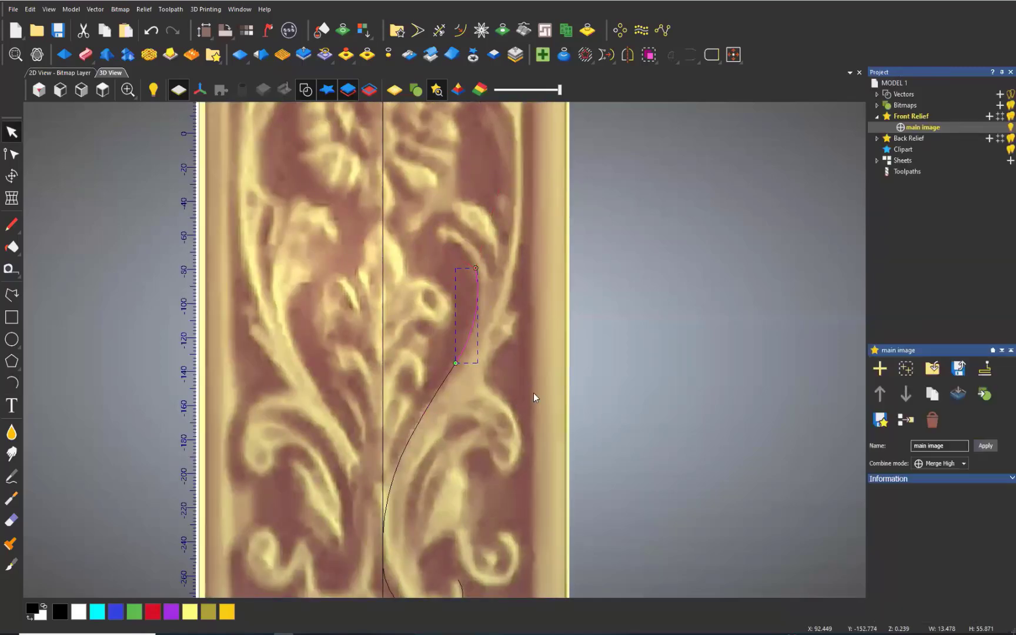
{"action": "key", "text": "Delete"}
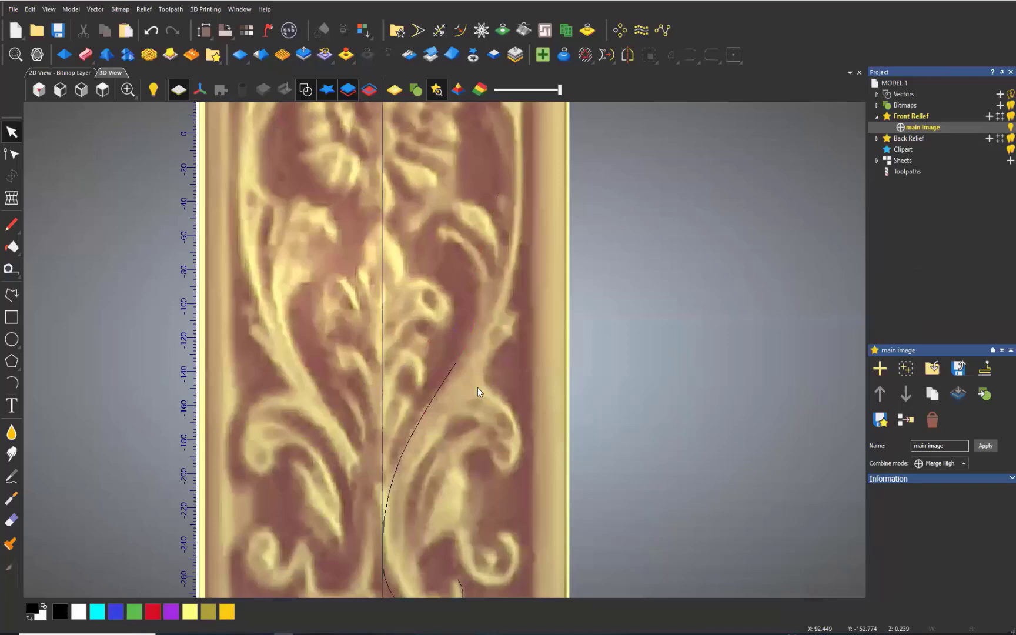
Continue the stem with two connected arcs past the side leaf and alongside the middle flower, with radii of about 197 and 333 mm.
{"action": "left_click", "coordinate": [13, 383]}
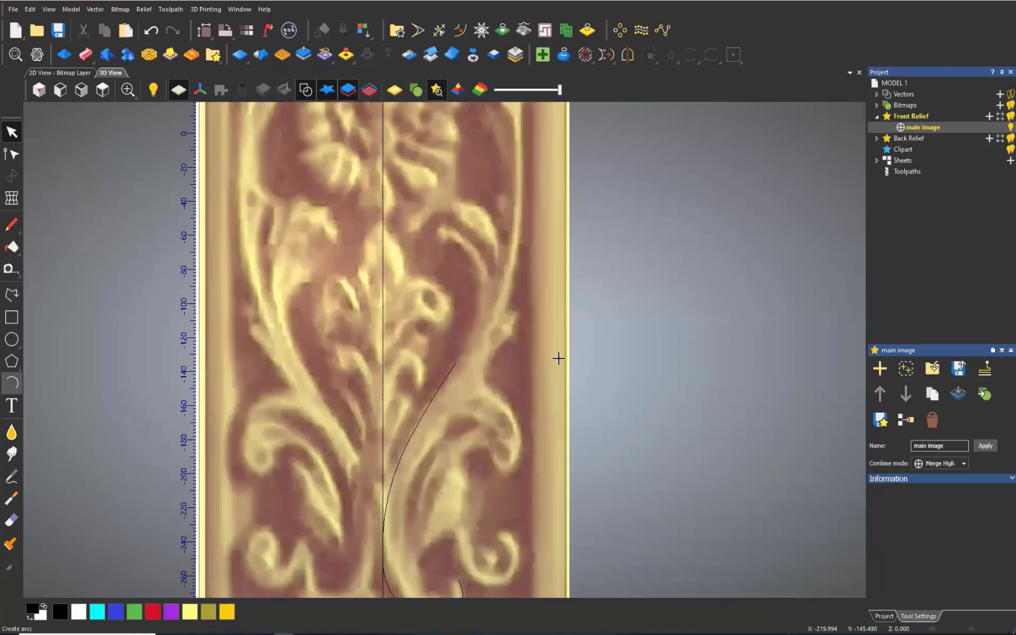
{"action": "left_click", "coordinate": [456, 363]}
{"action": "left_click", "coordinate": [504, 212]}
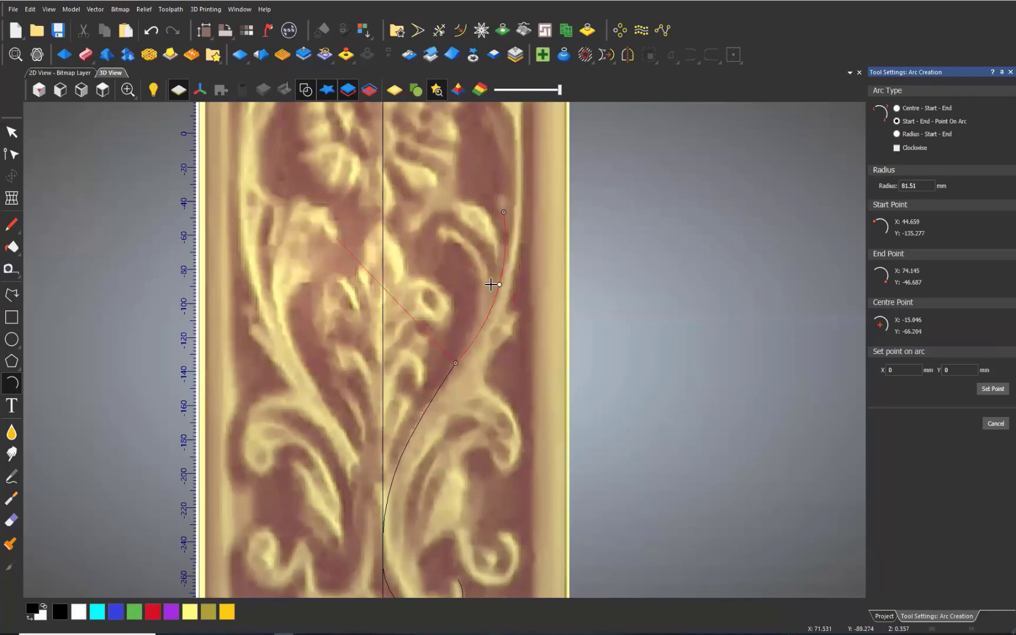
{"action": "left_click", "coordinate": [502, 258]}
{"action": "scroll", "coordinate": [467, 204], "scroll_direction": "down", "scroll_amount": 2}
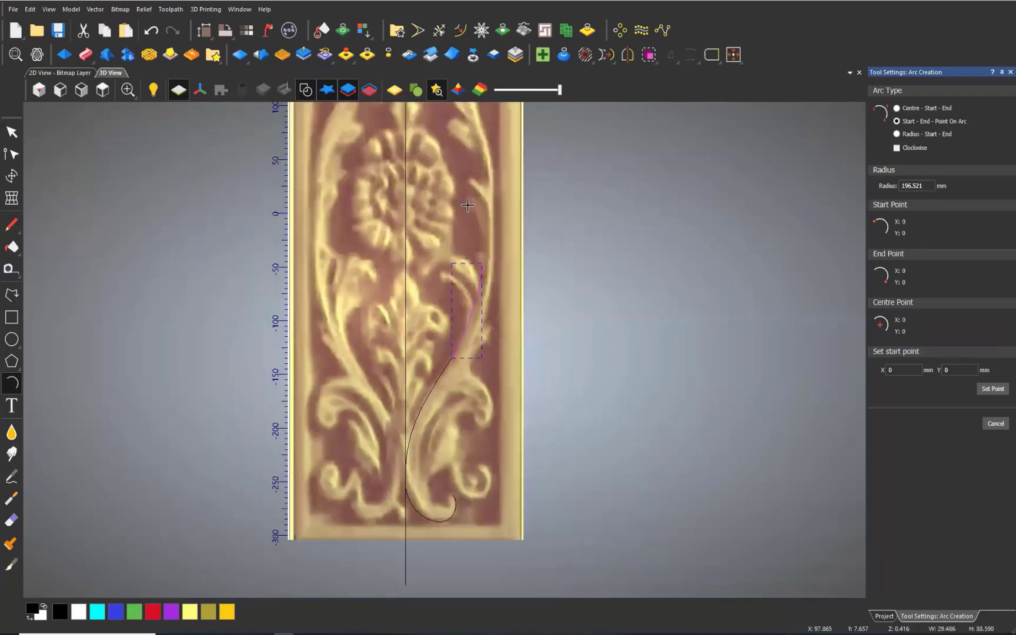
{"action": "scroll", "coordinate": [473, 238], "scroll_direction": "up", "scroll_amount": 2}
{"action": "scroll", "coordinate": [473, 588], "scroll_direction": "down", "scroll_amount": 2}
{"action": "scroll", "coordinate": [484, 343], "scroll_direction": "up", "scroll_amount": 2}
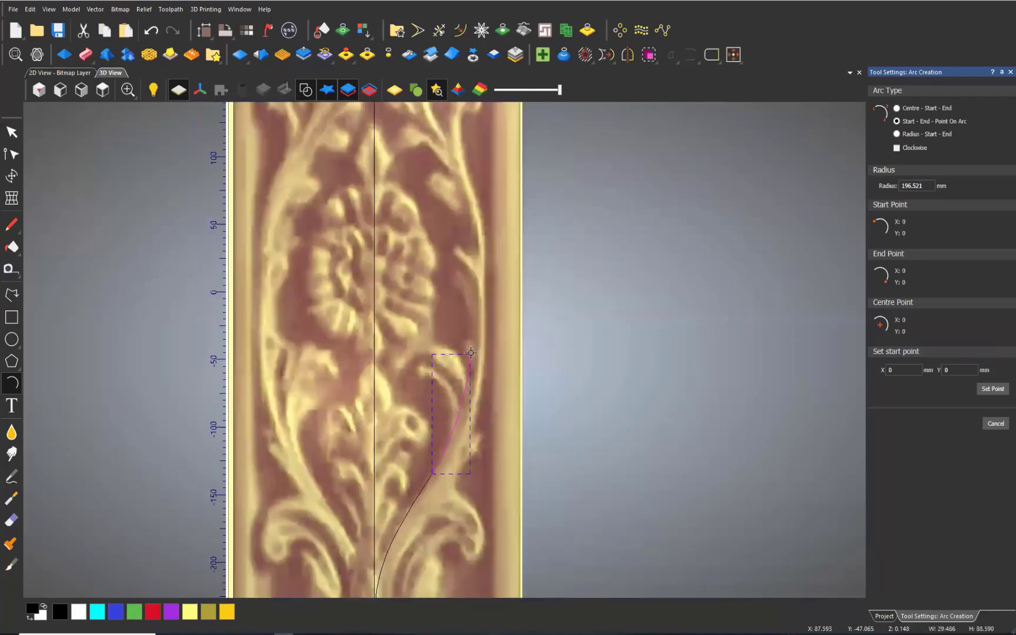
{"action": "left_click", "coordinate": [471, 352]}
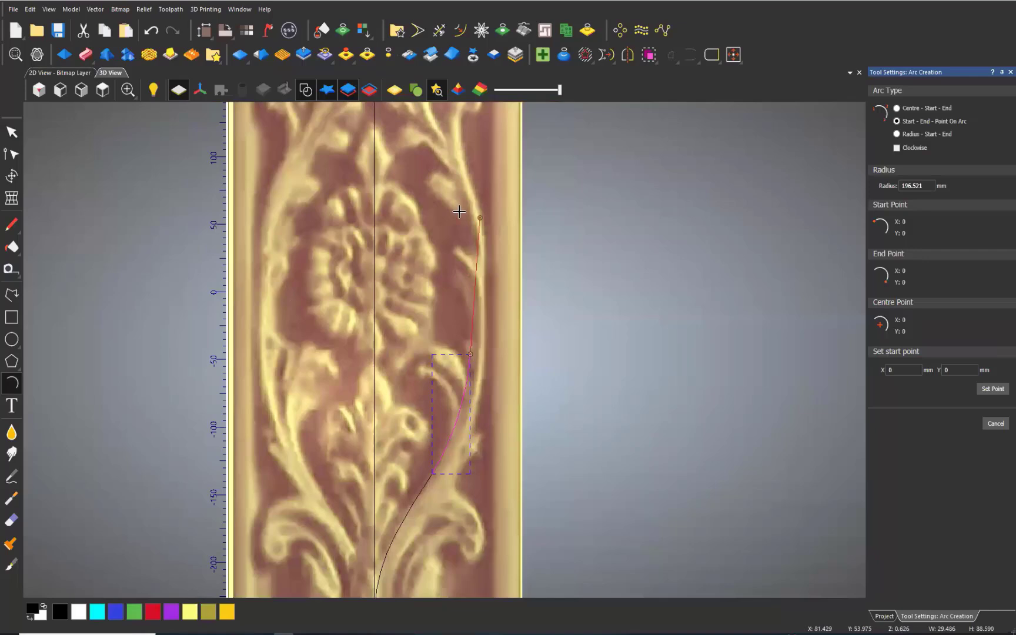
{"action": "left_click", "coordinate": [470, 256]}
Add an arc of about 143 mm radius from above the flower's side up to the base of the upper right curl.
{"action": "scroll", "coordinate": [447, 241], "scroll_direction": "down", "scroll_amount": 1}
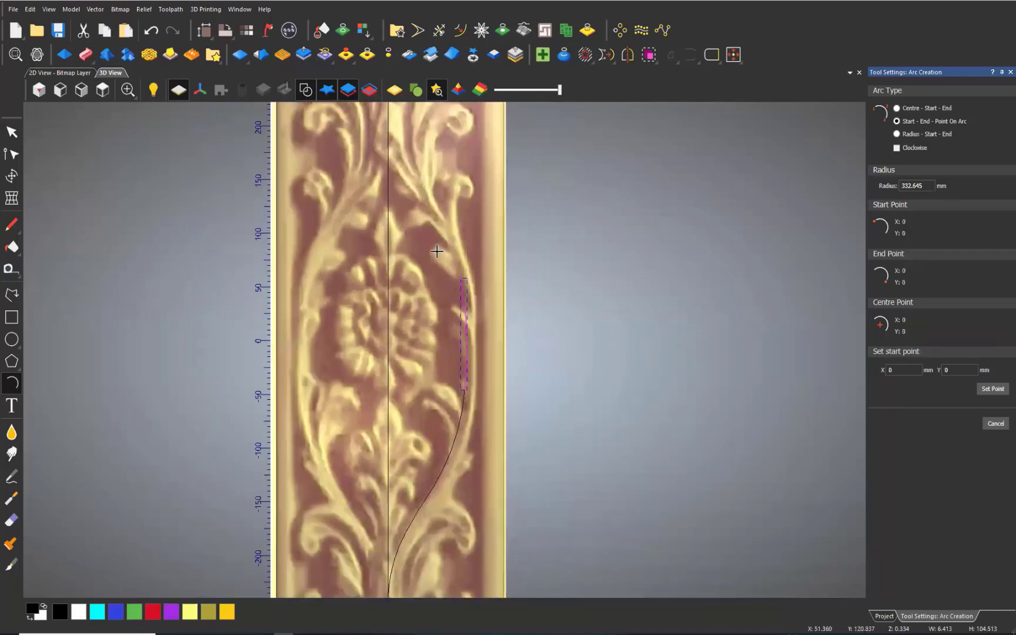
{"action": "scroll", "coordinate": [447, 259], "scroll_direction": "up", "scroll_amount": 1}
{"action": "left_click", "coordinate": [466, 296]}
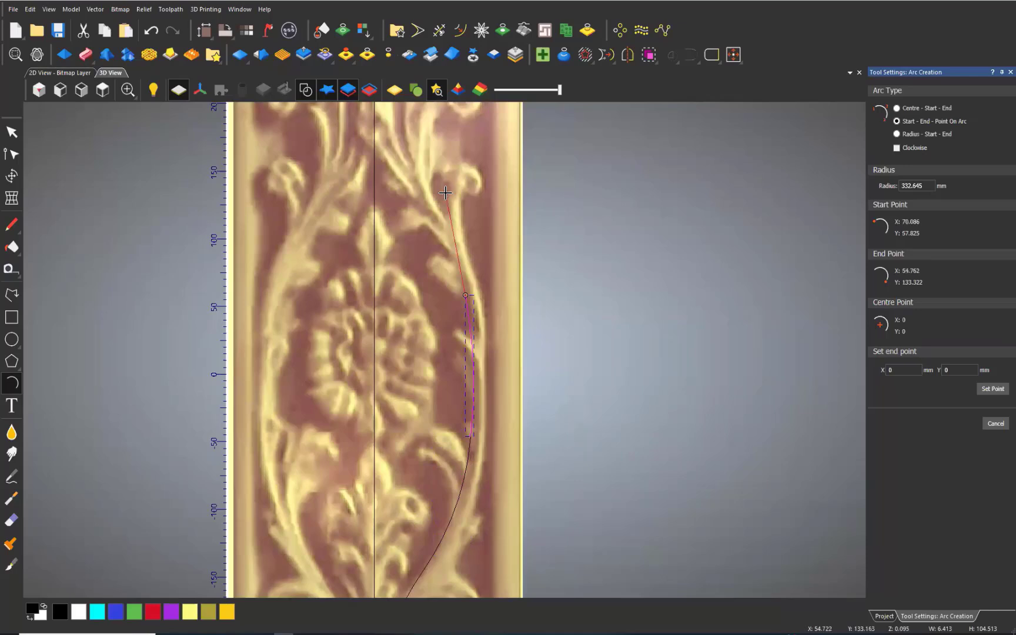
{"action": "left_click", "coordinate": [445, 193]}
{"action": "left_click", "coordinate": [450, 241]}
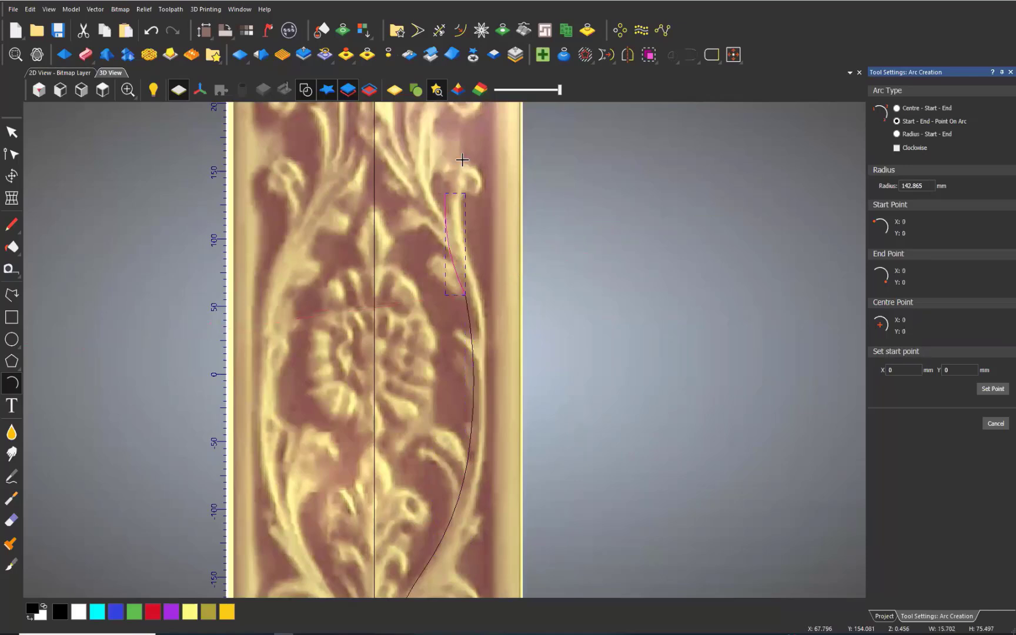
Round off the upper right curl with a 20 mm radius arc and a closing arc about 21 mm tall on its outer side.
{"action": "scroll", "coordinate": [462, 160], "scroll_direction": "up", "scroll_amount": 1}
{"action": "left_click", "coordinate": [434, 228]}
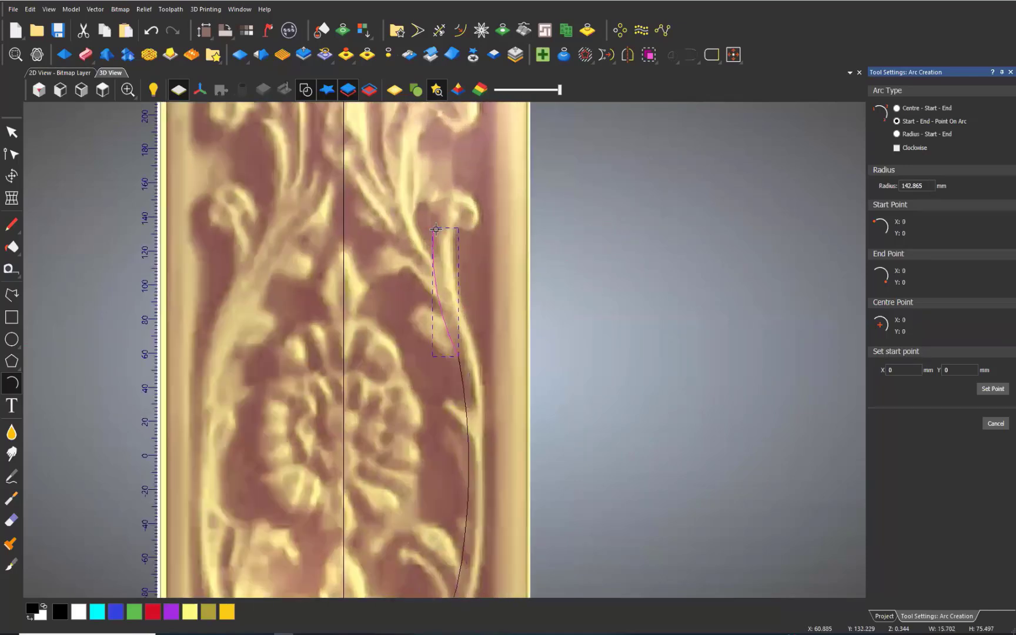
{"action": "left_click", "coordinate": [469, 197]}
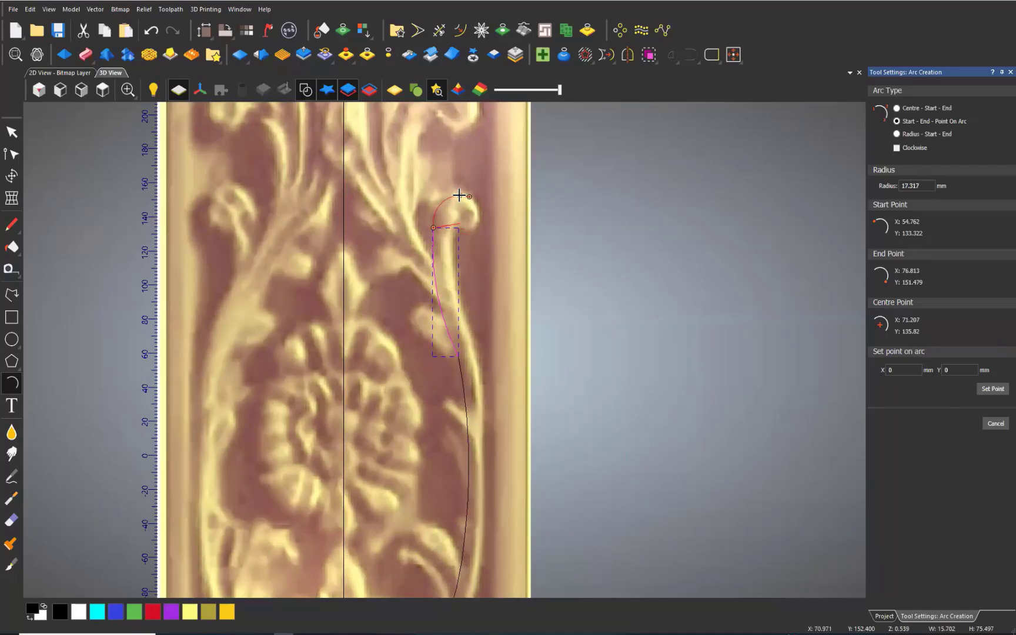
{"action": "left_click", "coordinate": [462, 199]}
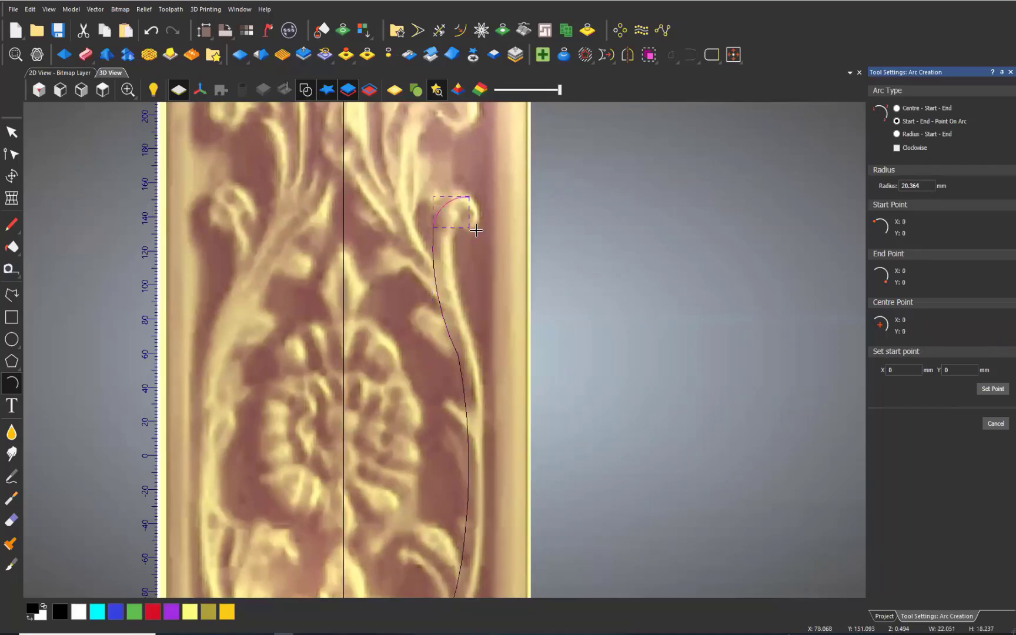
{"action": "left_click", "coordinate": [469, 196]}
{"action": "left_click", "coordinate": [469, 232]}
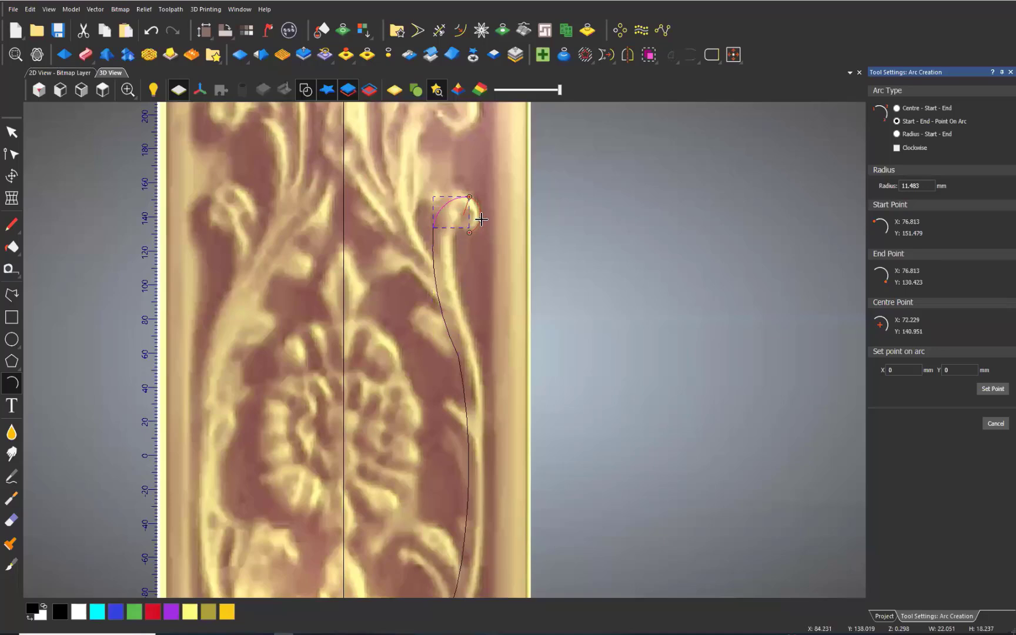
{"action": "left_click", "coordinate": [480, 219]}
{"action": "scroll", "coordinate": [502, 265], "scroll_direction": "down", "scroll_amount": 1}
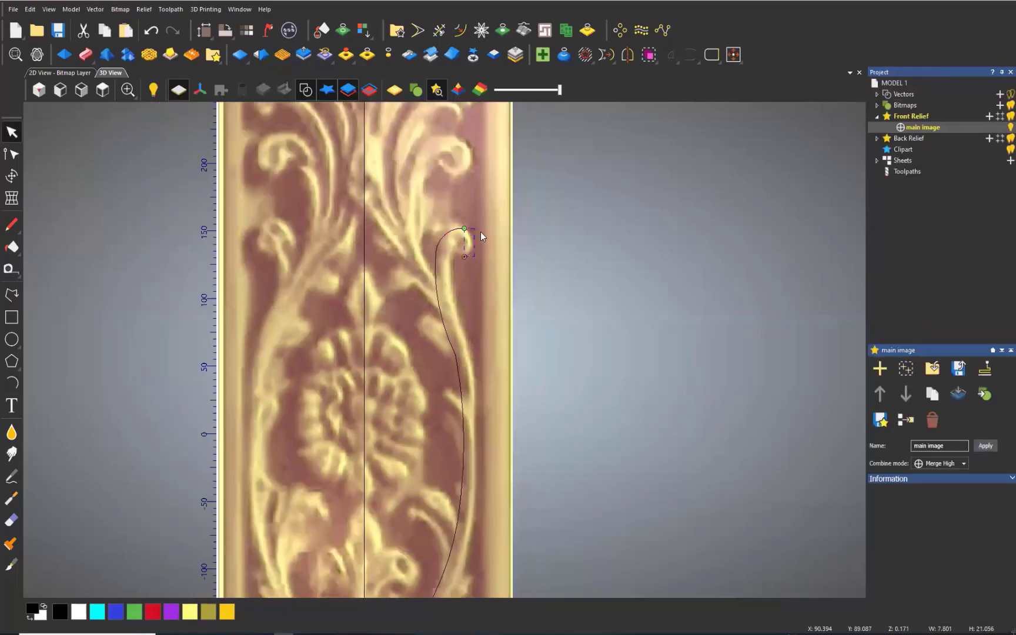
Join all the stem's arcs from the upper right curl to the lower curl with coincident nodes at 0.025 mm tolerance.
{"action": "left_click", "coordinate": [464, 402]}
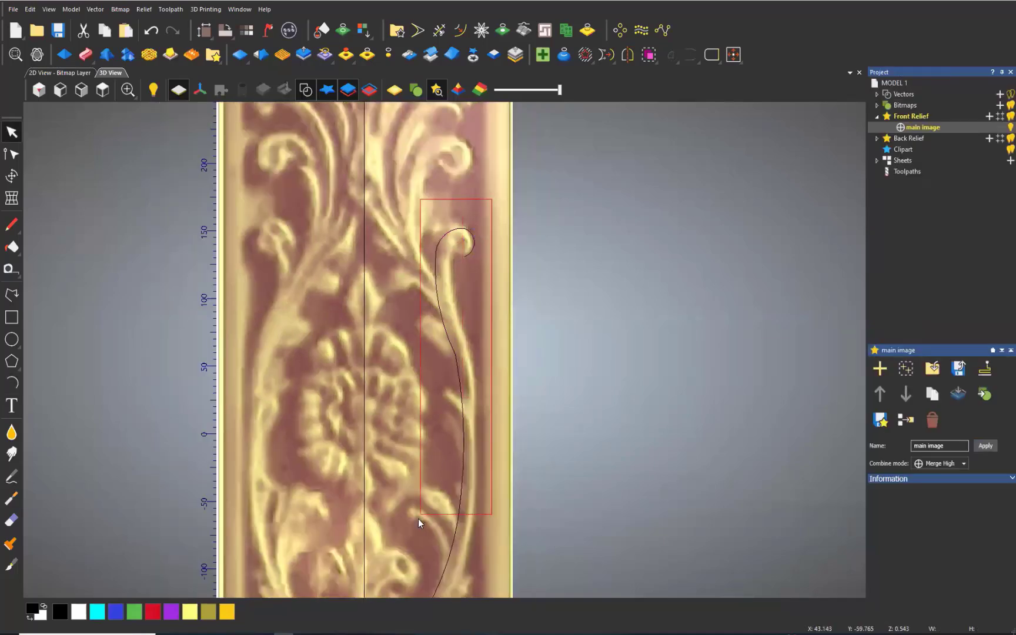
{"action": "scroll", "coordinate": [424, 482], "scroll_direction": "down", "scroll_amount": 3}
{"action": "scroll", "coordinate": [456, 395], "scroll_direction": "up", "scroll_amount": 2}
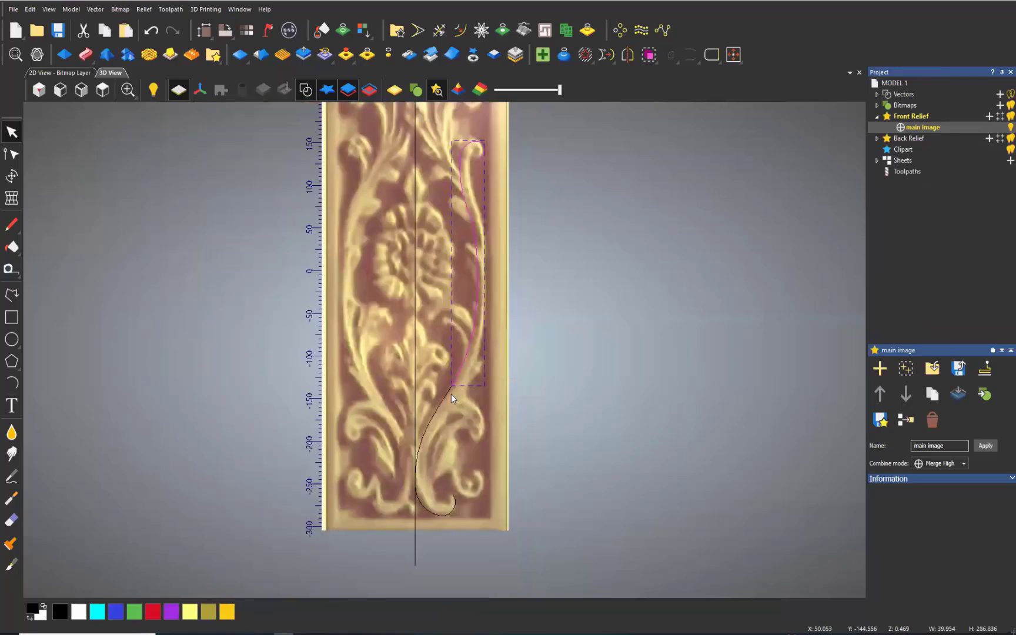
{"action": "left_click", "coordinate": [447, 393]}
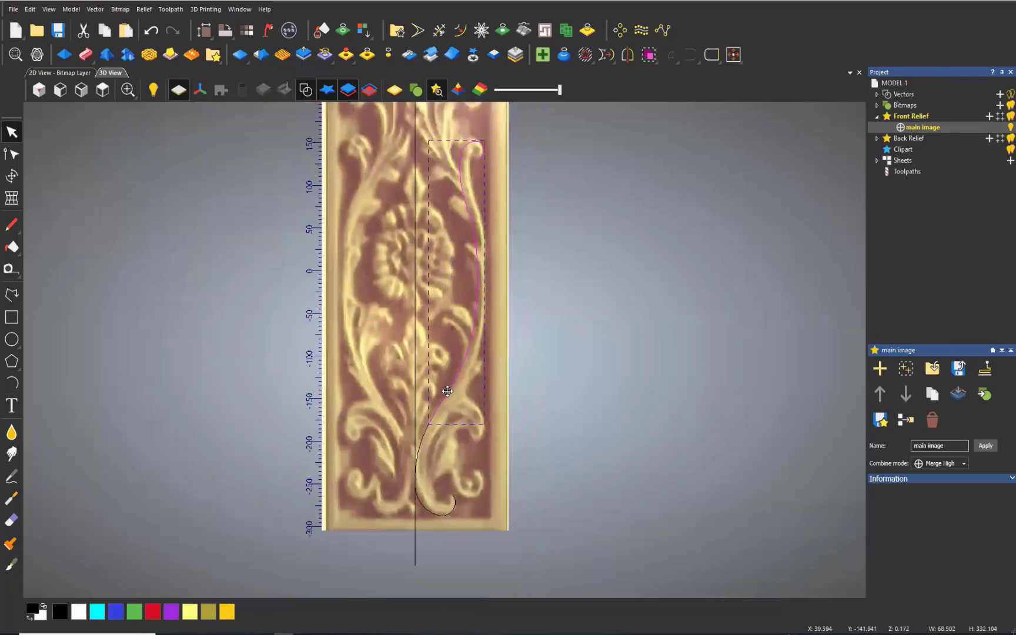
{"action": "left_click", "coordinate": [423, 510], "text": "shift"}
{"action": "scroll", "coordinate": [421, 475], "scroll_direction": "up", "scroll_amount": 2}
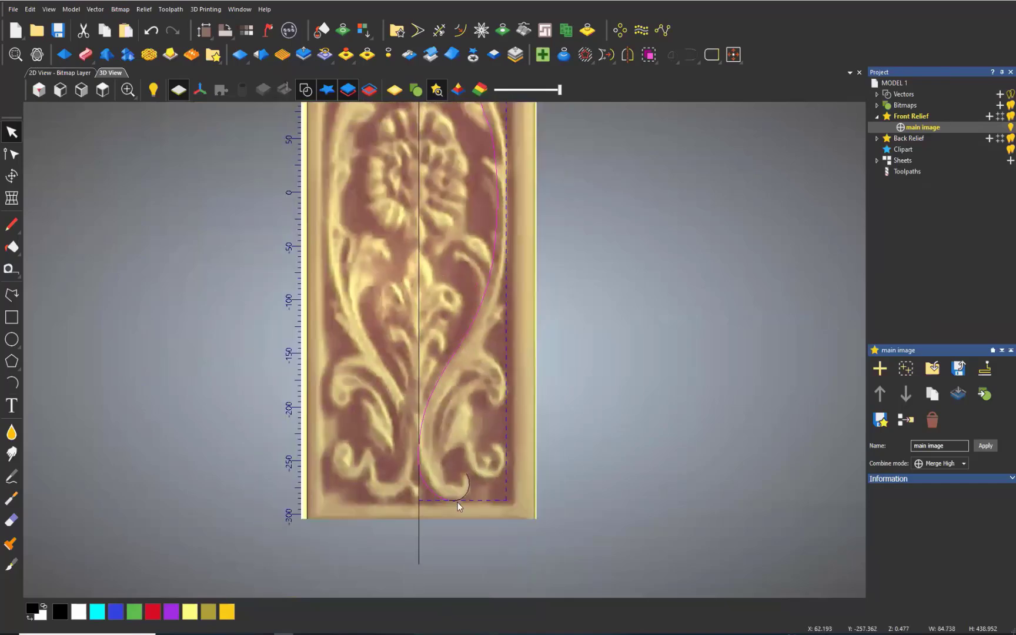
{"action": "scroll", "coordinate": [452, 505], "scroll_direction": "up", "scroll_amount": 1}
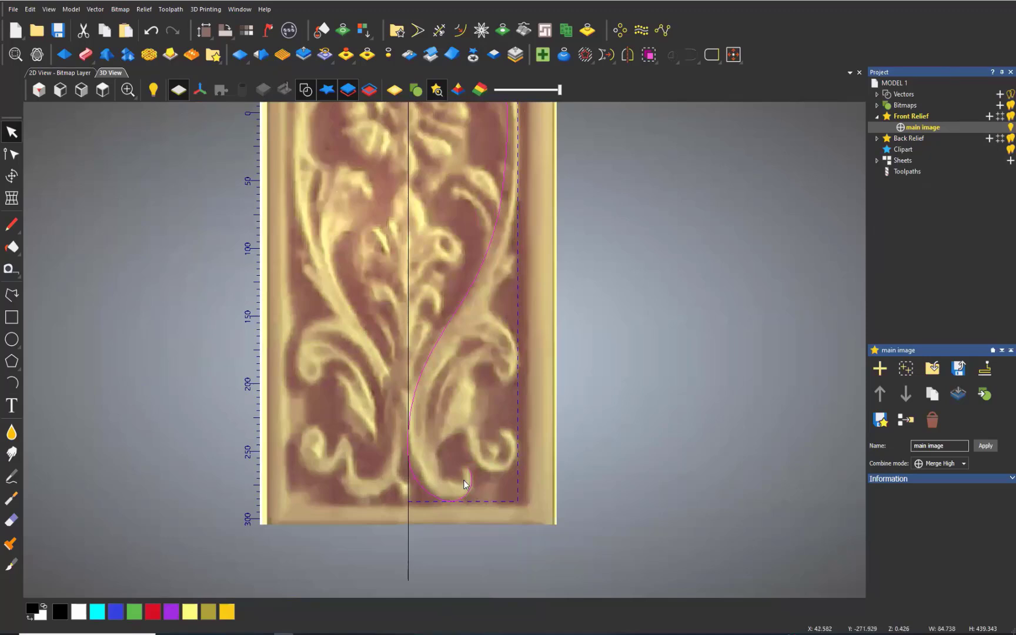
{"action": "right_click", "coordinate": [463, 477]}
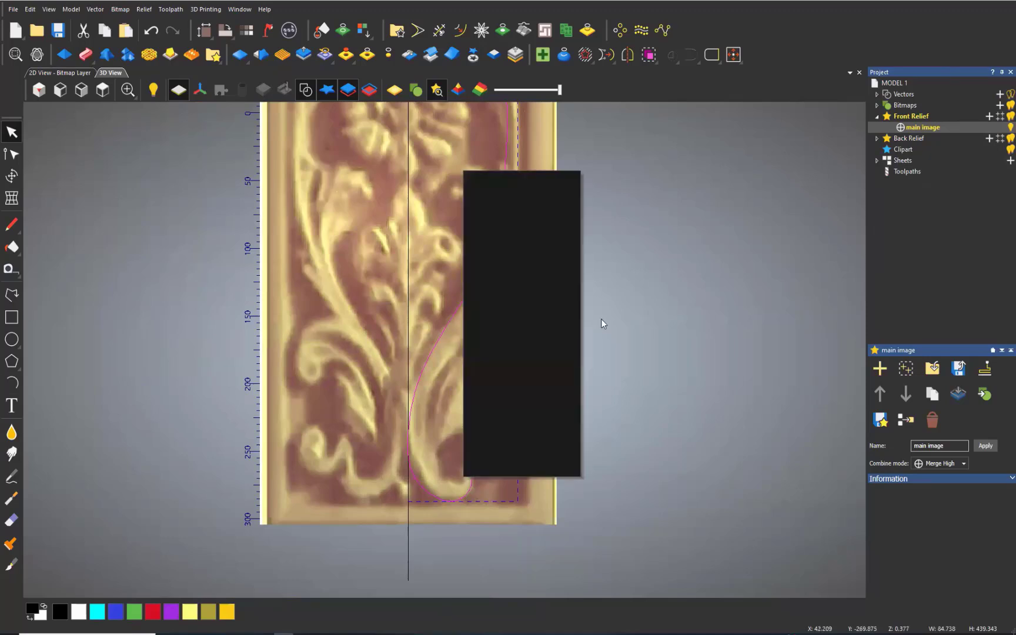
{"action": "mouse_move", "coordinate": [514, 378]}
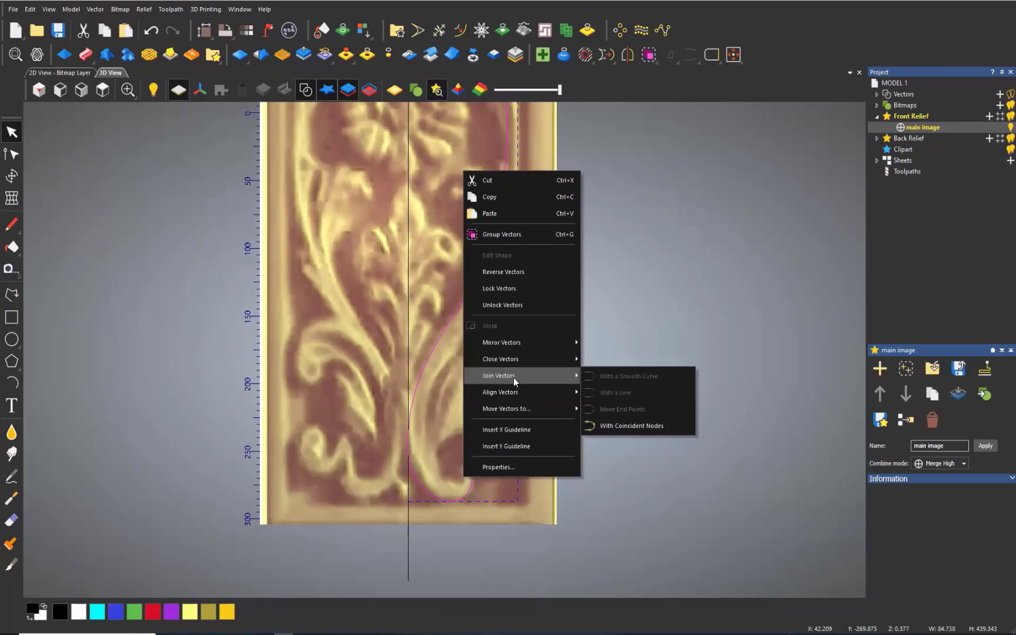
{"action": "left_click", "coordinate": [635, 425]}
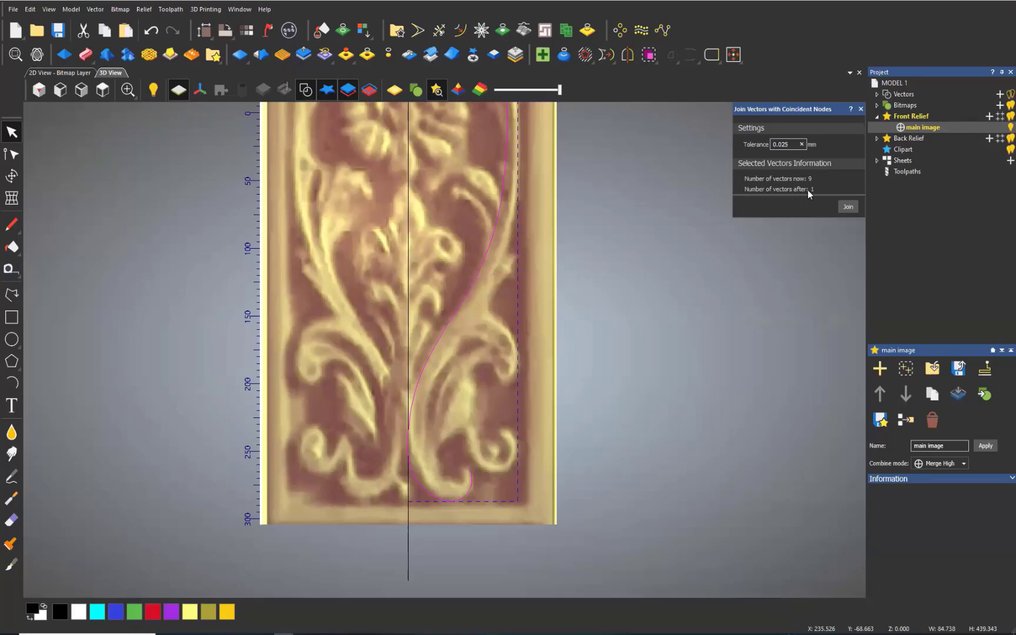
{"action": "left_click", "coordinate": [848, 207]}
{"action": "scroll", "coordinate": [467, 376], "scroll_direction": "down", "scroll_amount": 3}
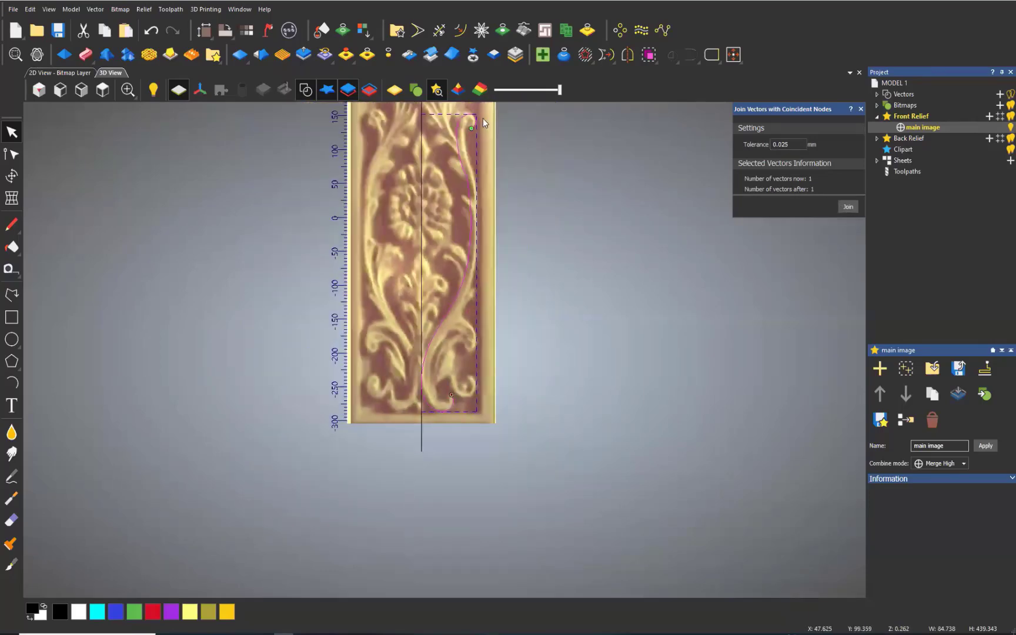
{"action": "scroll", "coordinate": [469, 133], "scroll_direction": "up", "scroll_amount": 1}
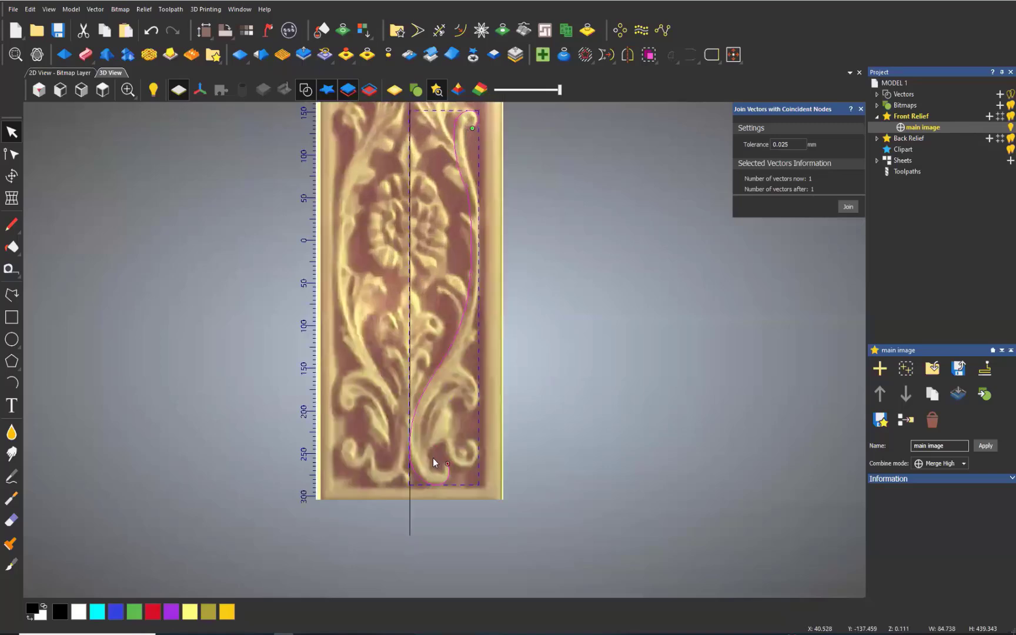
{"action": "left_click", "coordinate": [426, 389]}
{"action": "left_click", "coordinate": [427, 389]}
{"action": "left_click", "coordinate": [861, 109]}
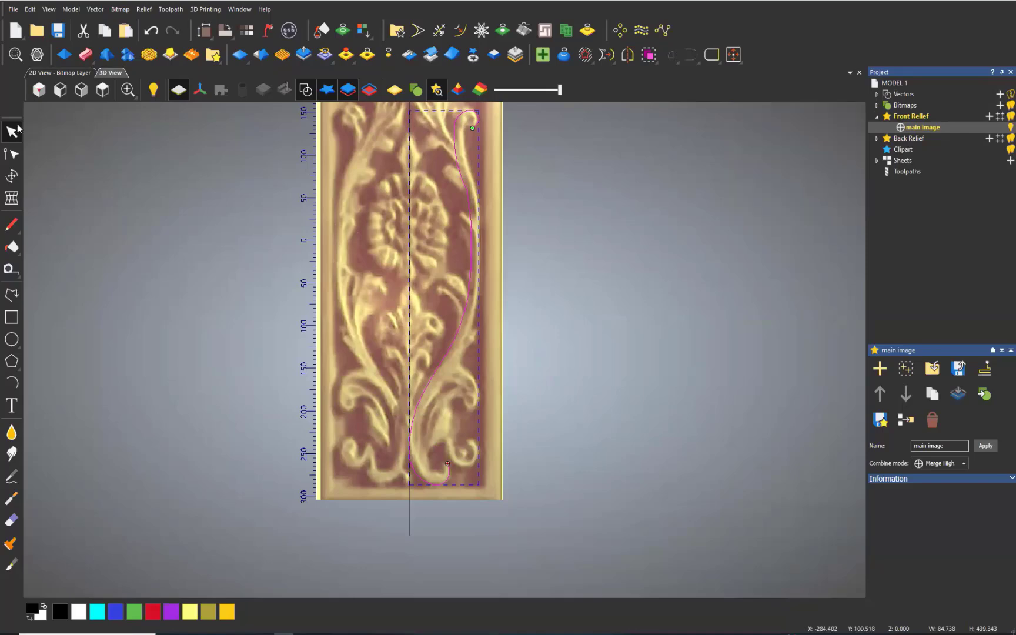
Edit the joined stem vector's nodes and smooth those on the inner side and crest of the upper curl.
{"action": "left_click", "coordinate": [12, 155]}
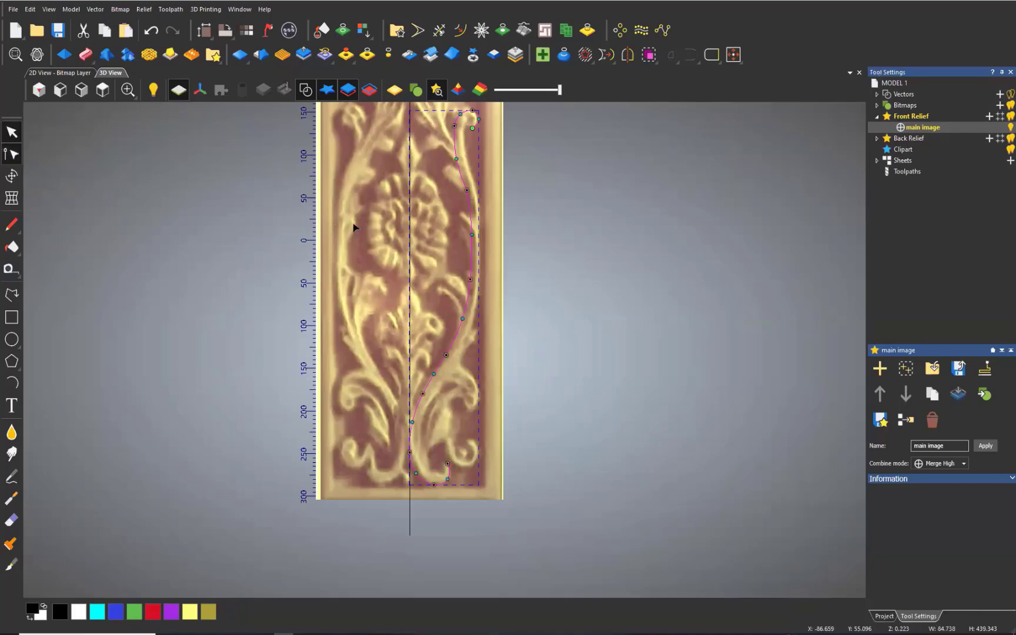
{"action": "scroll", "coordinate": [445, 215], "scroll_direction": "up", "scroll_amount": 4}
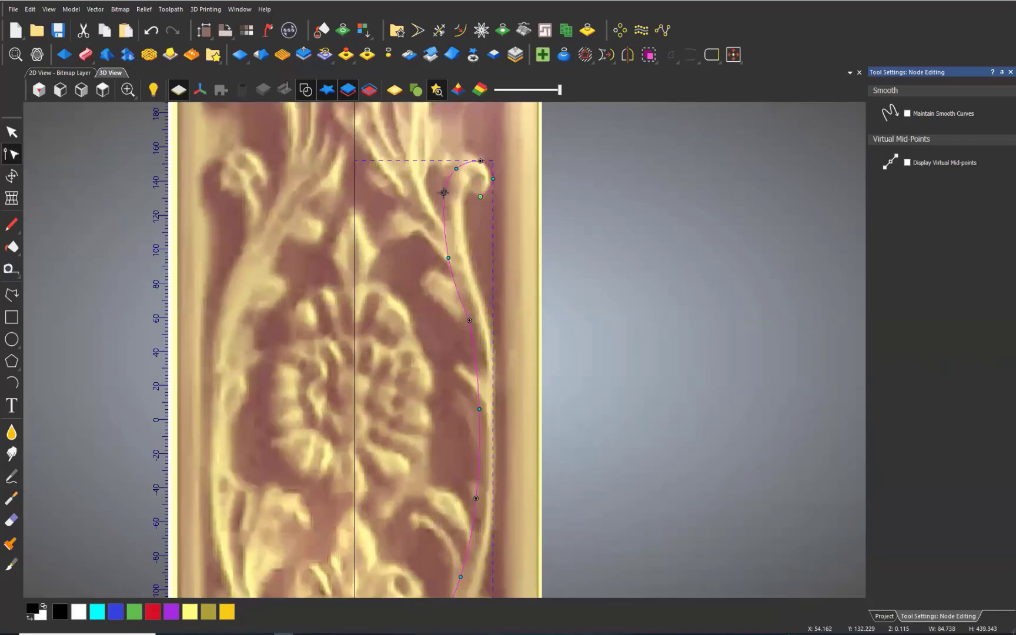
{"action": "double_click", "coordinate": [445, 193]}
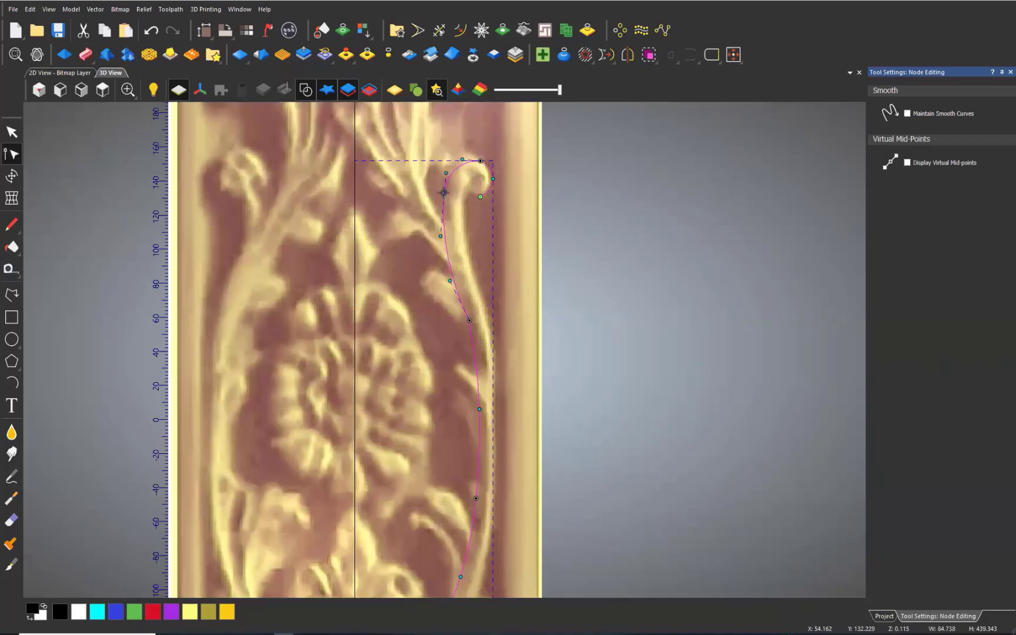
{"action": "right_click", "coordinate": [481, 160]}
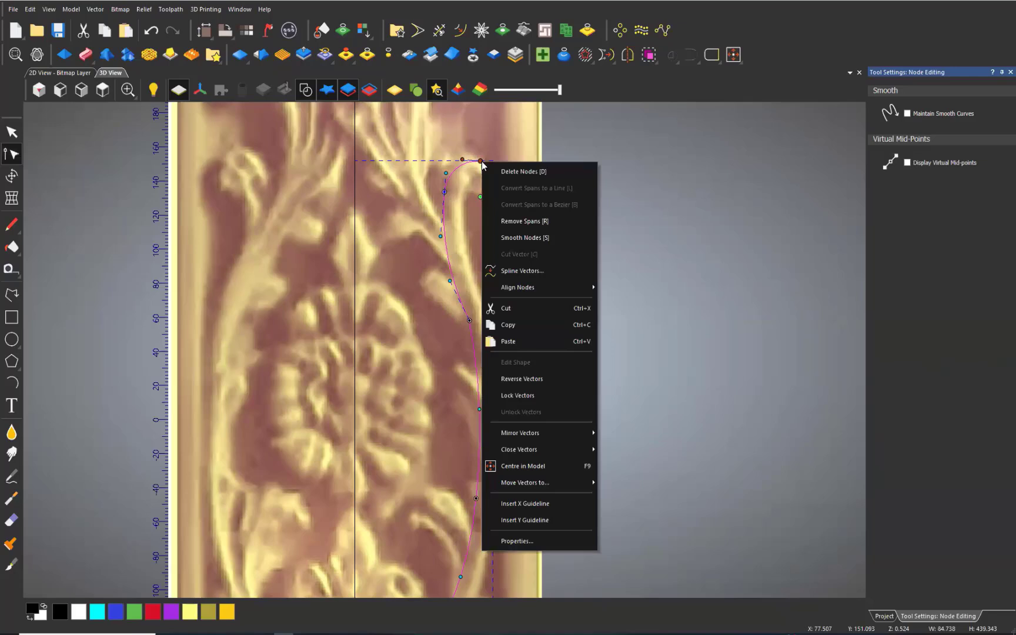
{"action": "left_click", "coordinate": [550, 238]}
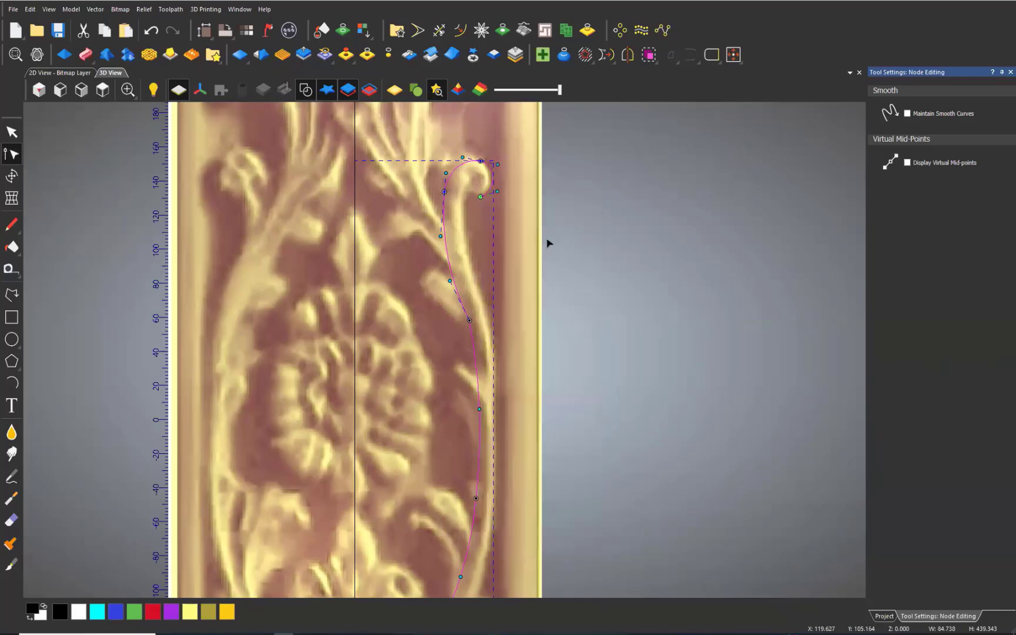
Smooth the remaining arc junction nodes down the stem vector to the lower curl, and finish node editing.
{"action": "left_click_drag", "start_coordinate": [496, 298], "coordinate": [417, 561]}
{"action": "scroll", "coordinate": [422, 535], "scroll_direction": "down", "scroll_amount": 4}
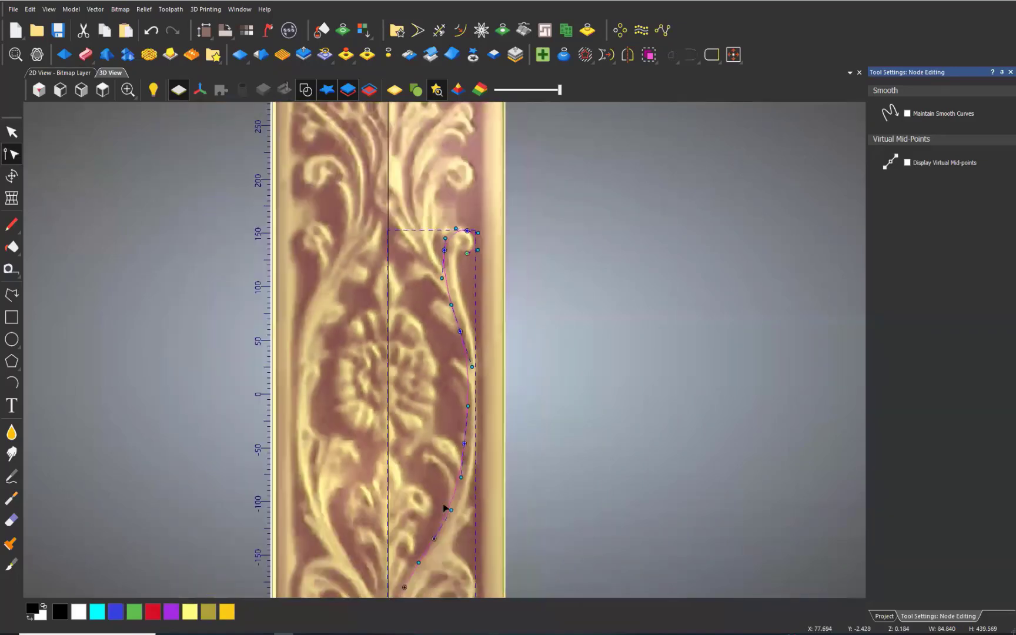
{"action": "scroll", "coordinate": [422, 535], "scroll_direction": "up", "scroll_amount": 4}
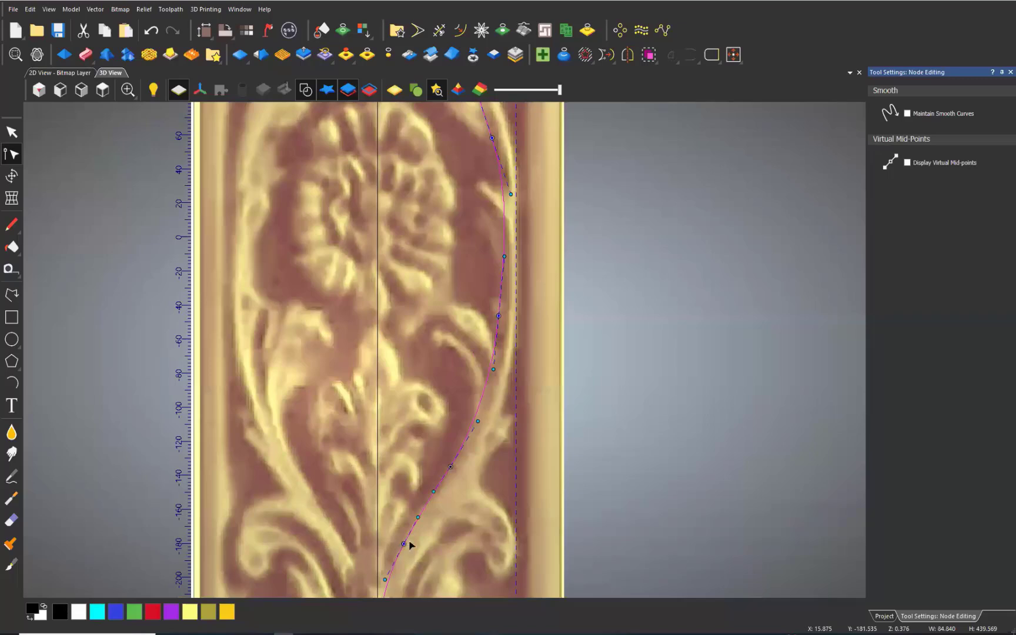
{"action": "scroll", "coordinate": [411, 541], "scroll_direction": "down", "scroll_amount": 4}
{"action": "scroll", "coordinate": [418, 532], "scroll_direction": "up", "scroll_amount": 3}
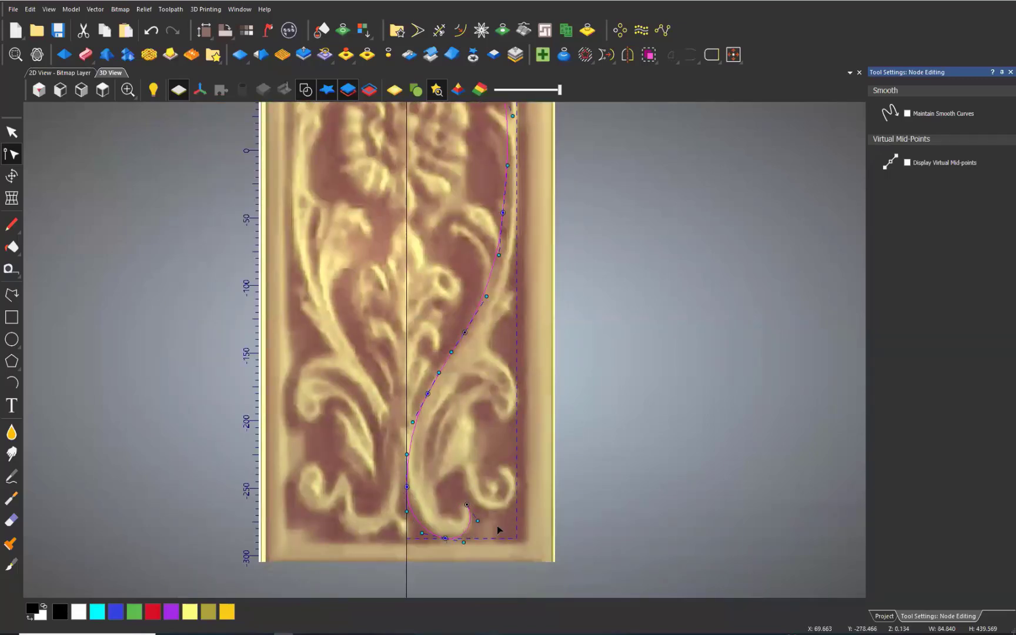
{"action": "key", "text": "Escape"}
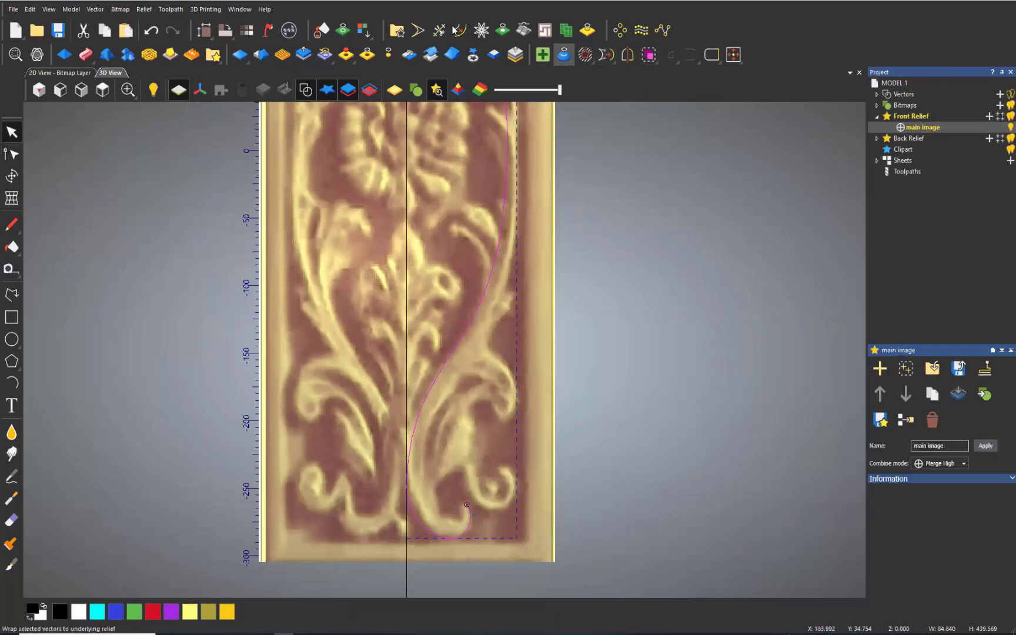
Try to offset the stem vector 15 mm outwards/right with sharp corners, and undo it.
{"action": "left_click", "coordinate": [459, 30]}
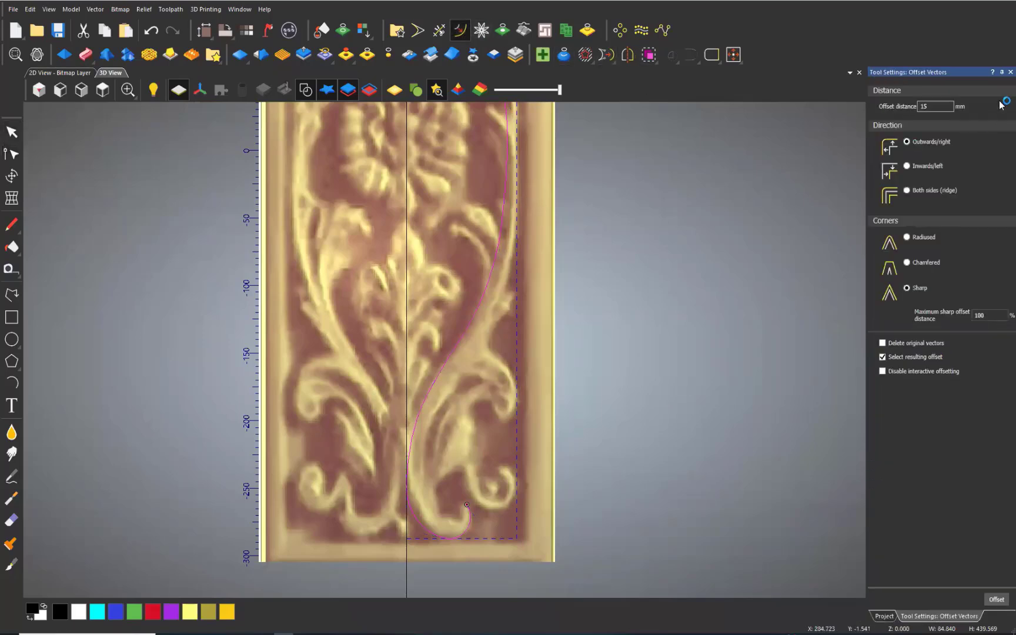
{"action": "left_click", "coordinate": [943, 106]}
{"action": "left_click", "coordinate": [997, 599]}
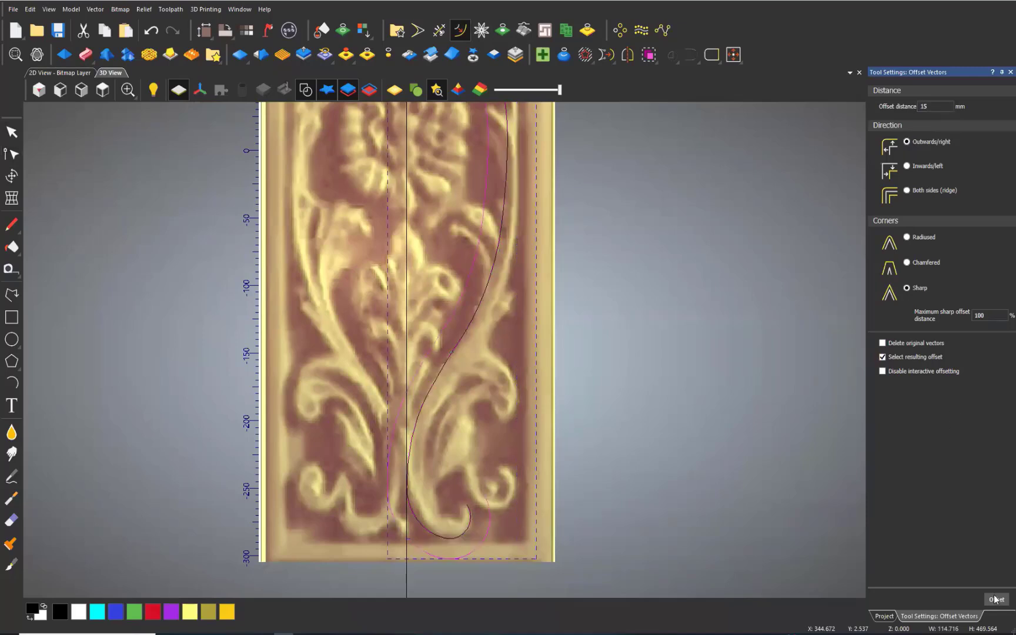
{"action": "key", "text": "ctrl+z"}
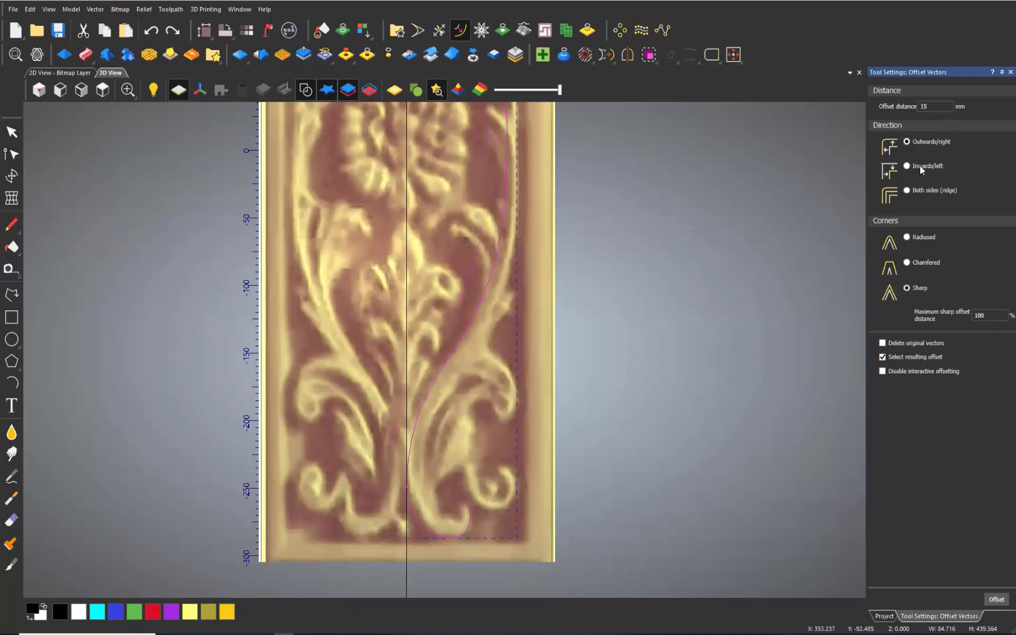
Offset the stem vector 15 mm inwards/left with sharp corners, keeping the original vector, and save the model.
{"action": "left_click", "coordinate": [921, 166]}
{"action": "left_click", "coordinate": [996, 600]}
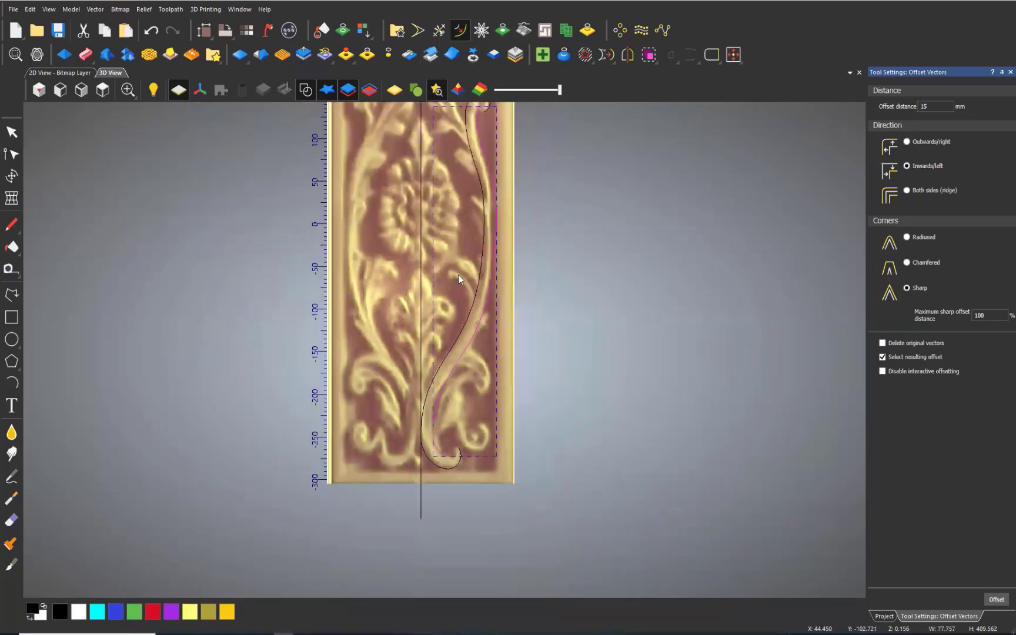
{"action": "scroll", "coordinate": [458, 275], "scroll_direction": "down", "scroll_amount": 3}
{"action": "scroll", "coordinate": [472, 151], "scroll_direction": "up", "scroll_amount": 2}
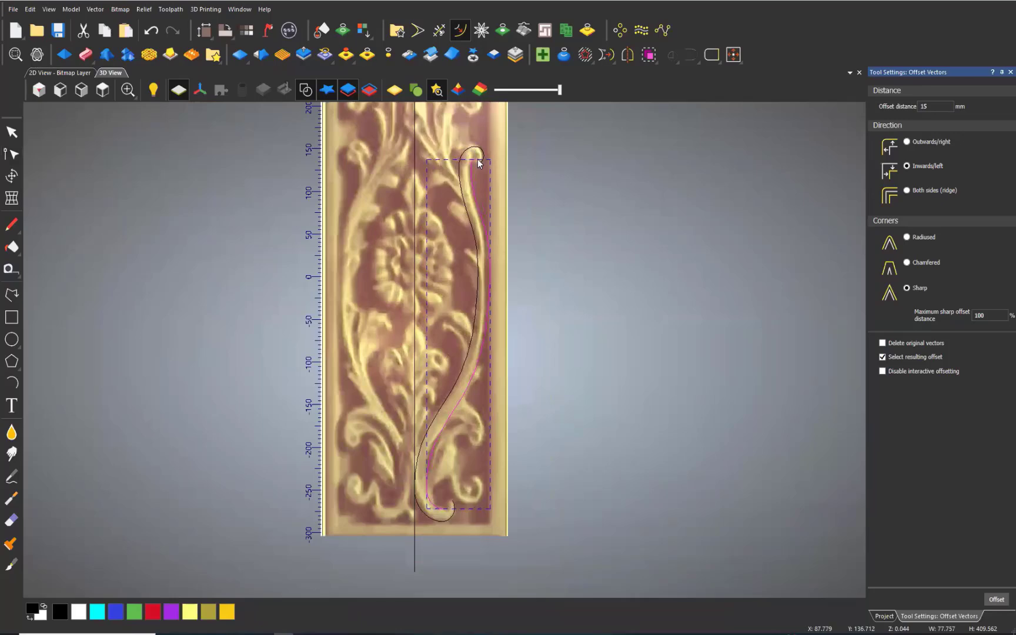
{"action": "scroll", "coordinate": [472, 154], "scroll_direction": "up", "scroll_amount": 2}
{"action": "scroll", "coordinate": [477, 170], "scroll_direction": "up", "scroll_amount": 2}
{"action": "scroll", "coordinate": [464, 424], "scroll_direction": "down", "scroll_amount": 4}
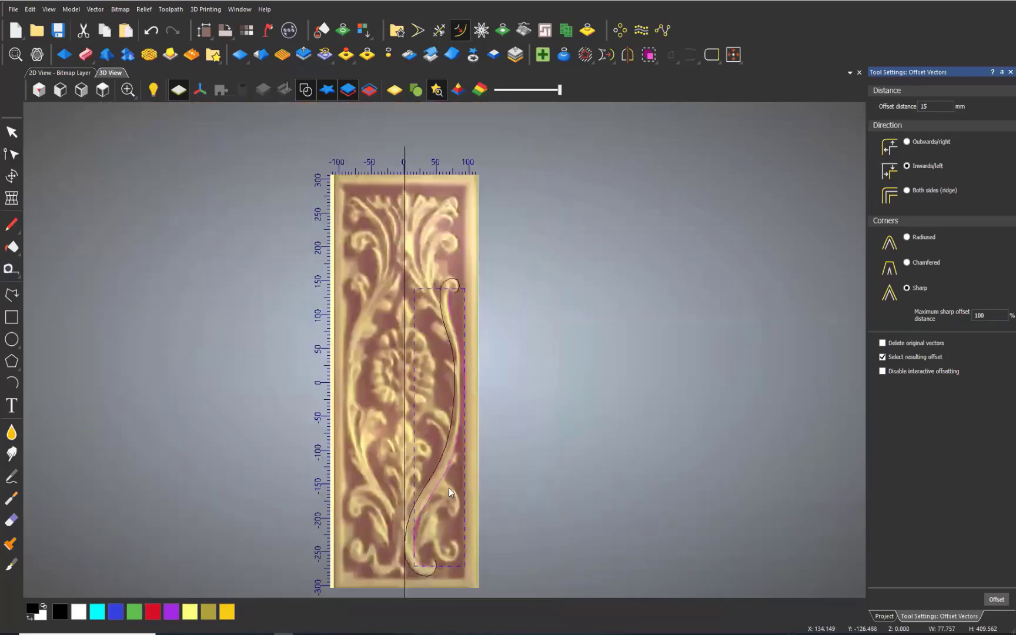
{"action": "scroll", "coordinate": [444, 506], "scroll_direction": "up", "scroll_amount": 2}
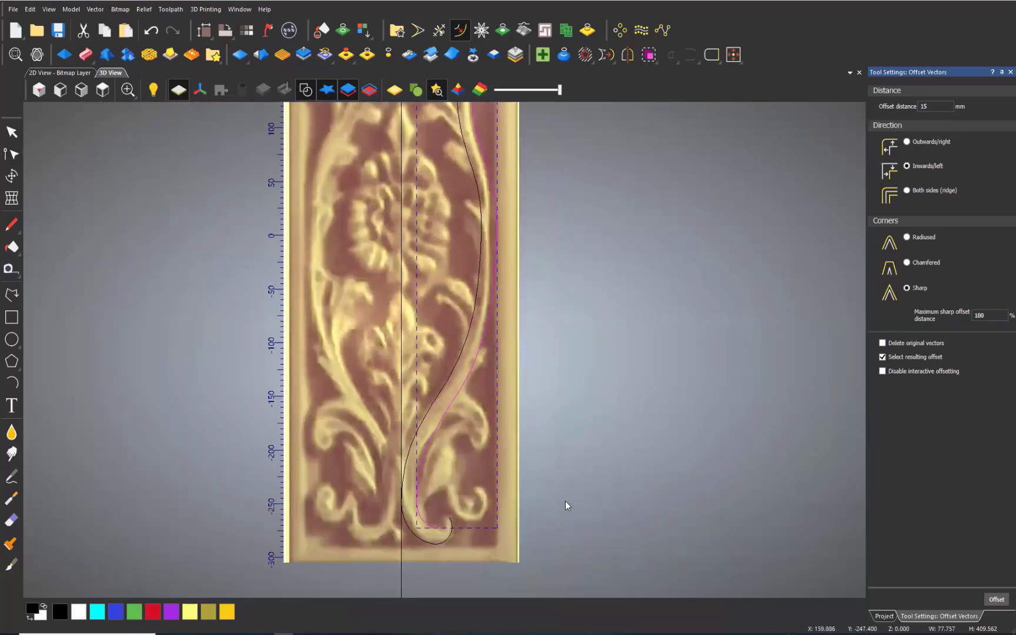
{"action": "left_click", "coordinate": [433, 525]}
{"action": "key", "text": "ctrl+s"}
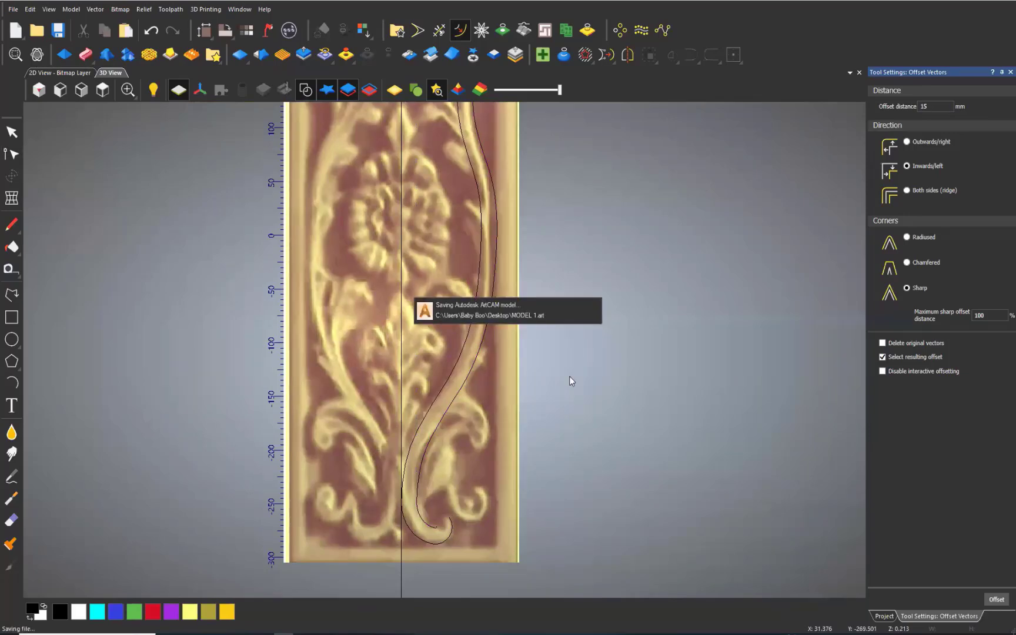
Check both stem outlines against the carved scroll along the whole panel, and leave the offset command with nothing selected.
{"action": "scroll", "coordinate": [440, 206], "scroll_direction": "down", "scroll_amount": 2}
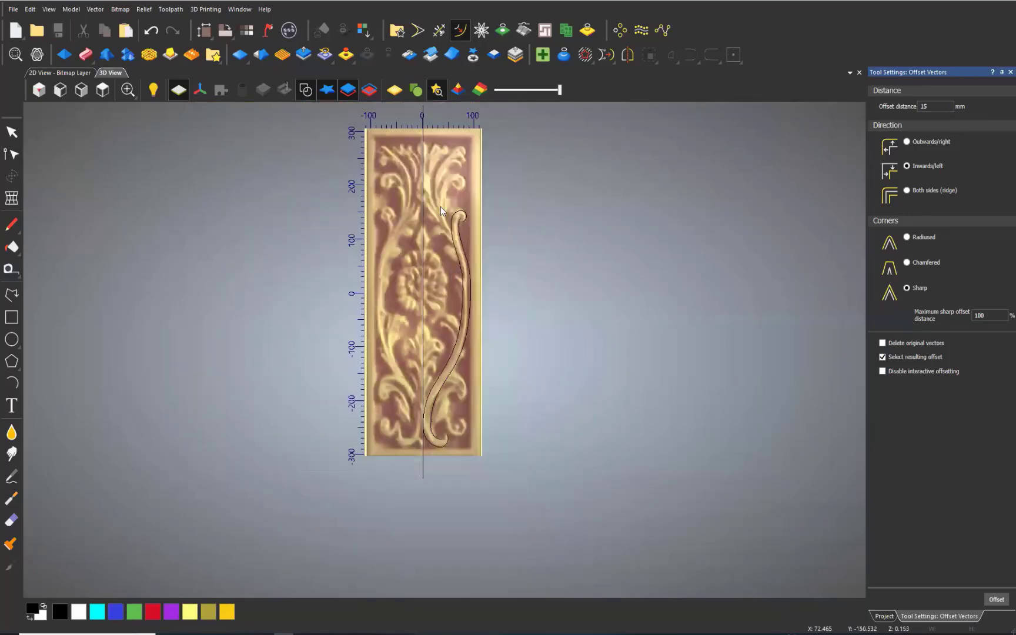
{"action": "scroll", "coordinate": [458, 317], "scroll_direction": "up", "scroll_amount": 2}
{"action": "scroll", "coordinate": [458, 318], "scroll_direction": "down", "scroll_amount": 1}
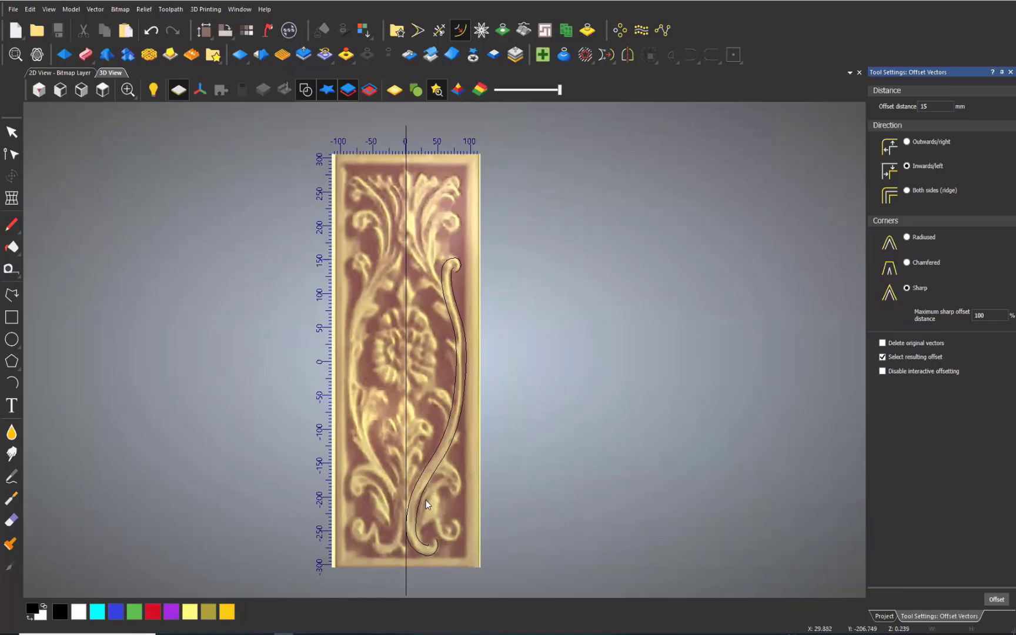
{"action": "scroll", "coordinate": [423, 501], "scroll_direction": "up", "scroll_amount": 2}
{"action": "scroll", "coordinate": [432, 345], "scroll_direction": "down", "scroll_amount": 2}
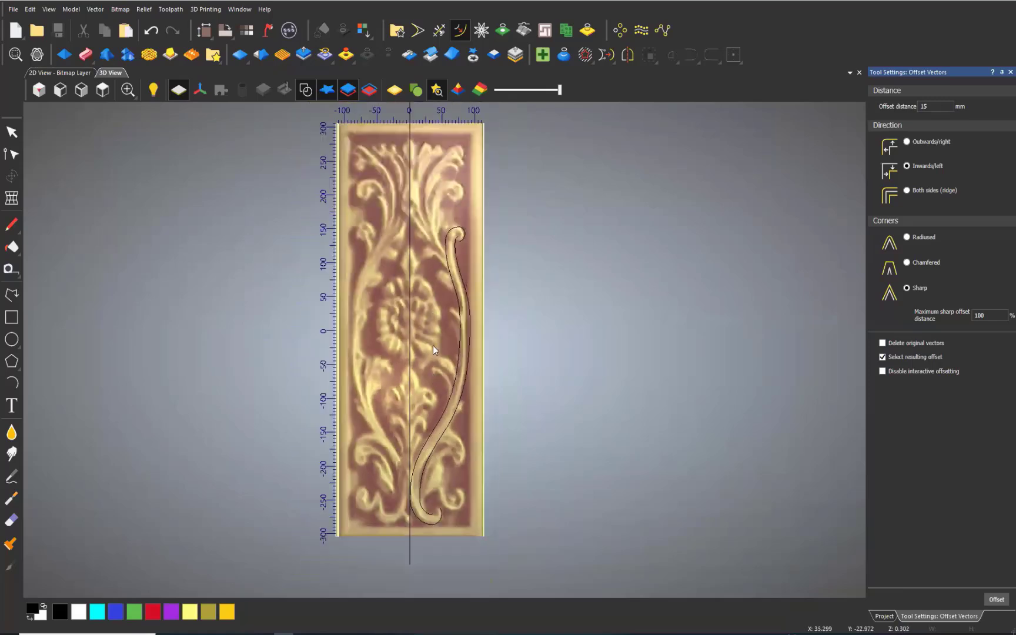
{"action": "scroll", "coordinate": [451, 400], "scroll_direction": "up", "scroll_amount": 2}
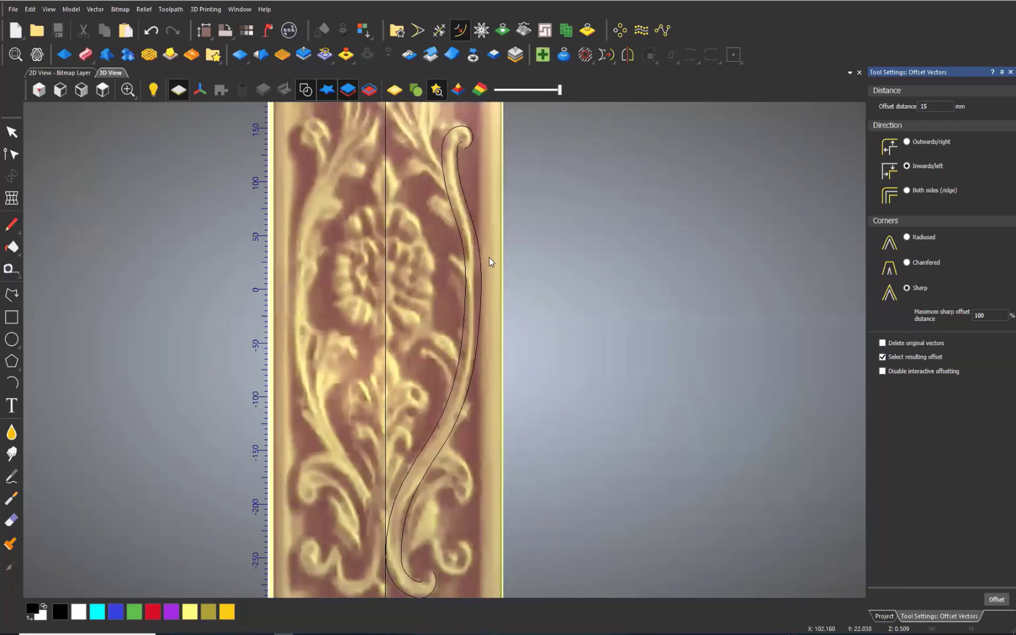
{"action": "left_click", "coordinate": [425, 302]}
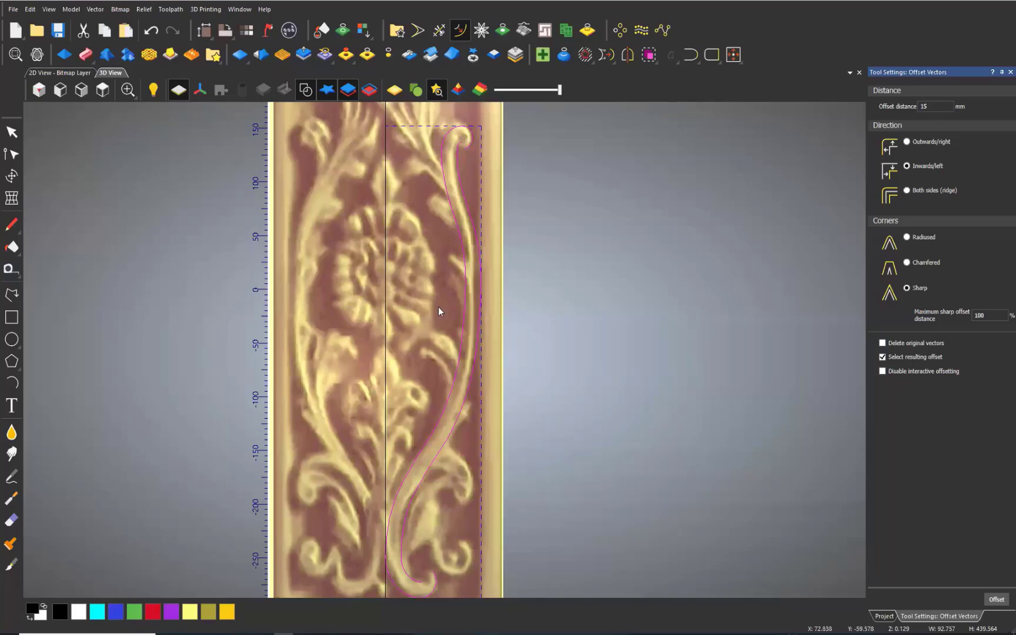
{"action": "left_click", "coordinate": [12, 132]}
{"action": "left_click", "coordinate": [367, 275]}
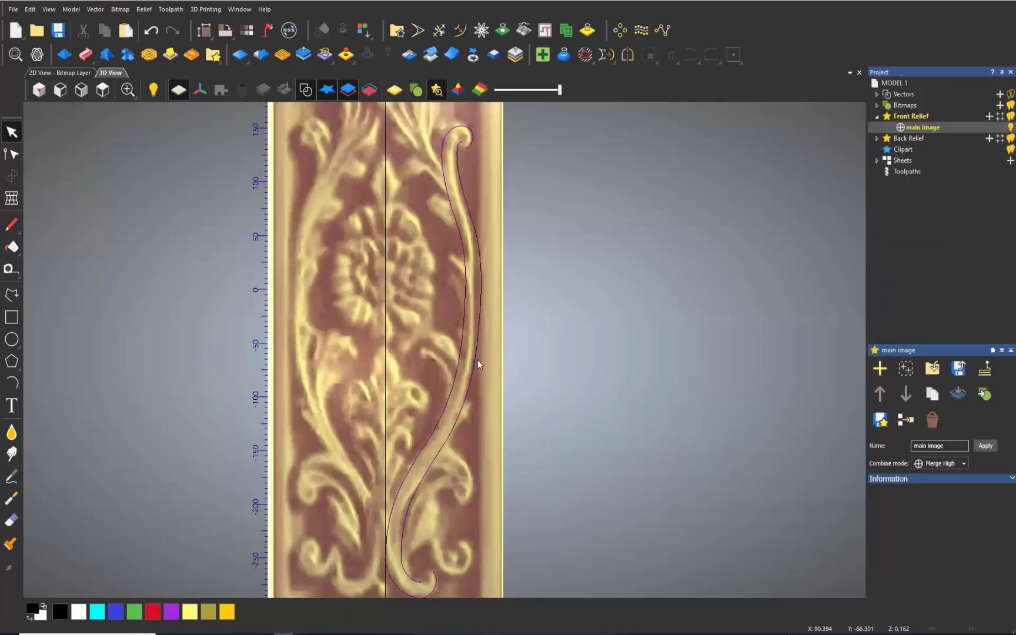
{"action": "scroll", "coordinate": [477, 360], "scroll_direction": "up", "scroll_amount": 1}
{"action": "scroll", "coordinate": [476, 360], "scroll_direction": "down", "scroll_amount": 3}
{"action": "scroll", "coordinate": [442, 408], "scroll_direction": "up", "scroll_amount": 2}
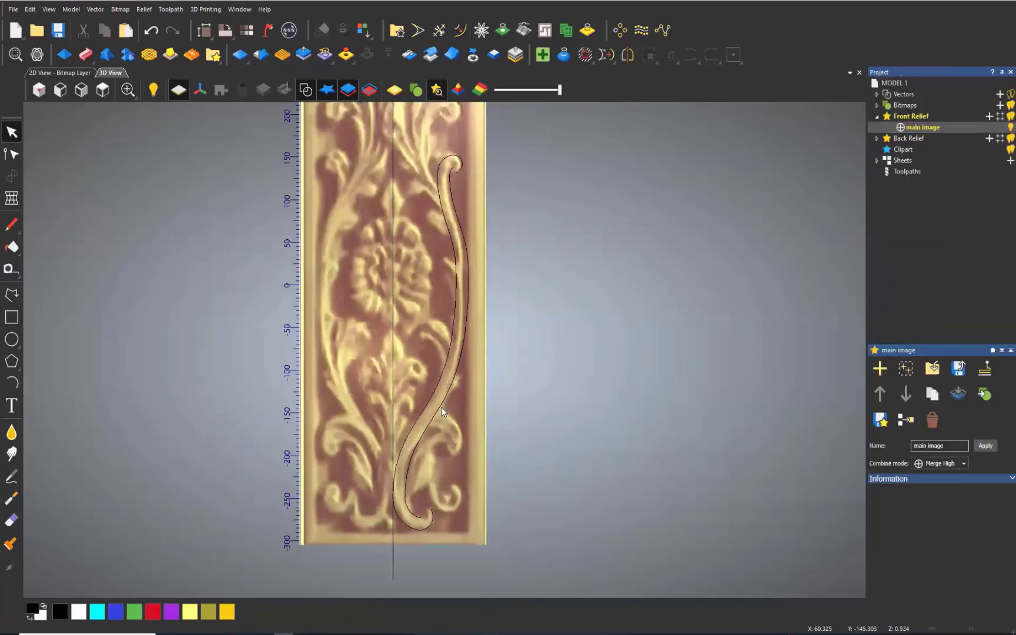
Examine how the paired stem outlines run between the upper and lower curls, including them selected together, and leave nothing selected.
{"action": "scroll", "coordinate": [463, 183], "scroll_direction": "up", "scroll_amount": 2}
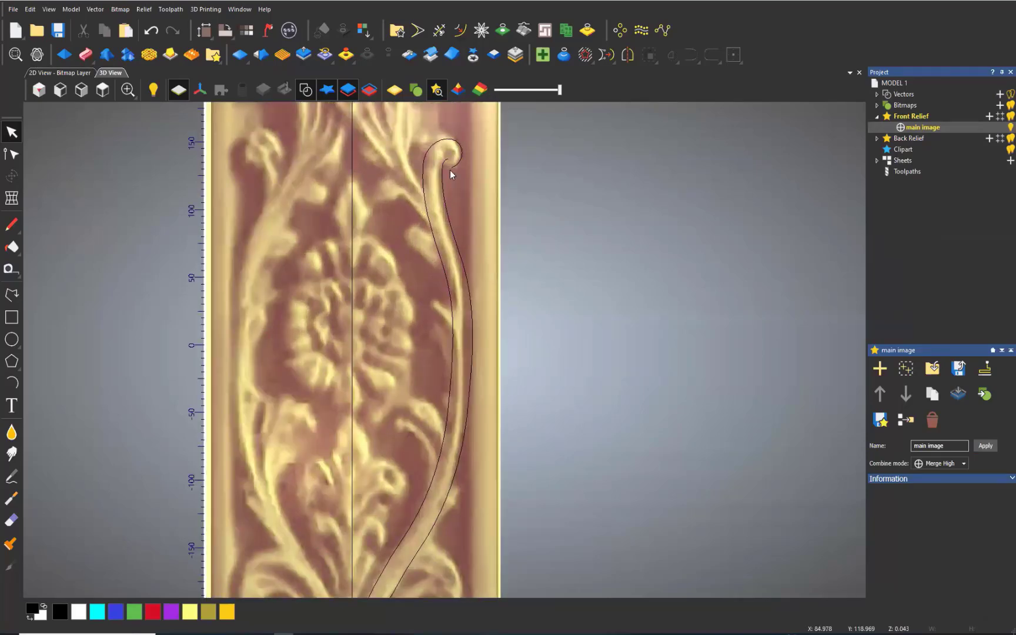
{"action": "scroll", "coordinate": [450, 170], "scroll_direction": "down", "scroll_amount": 1}
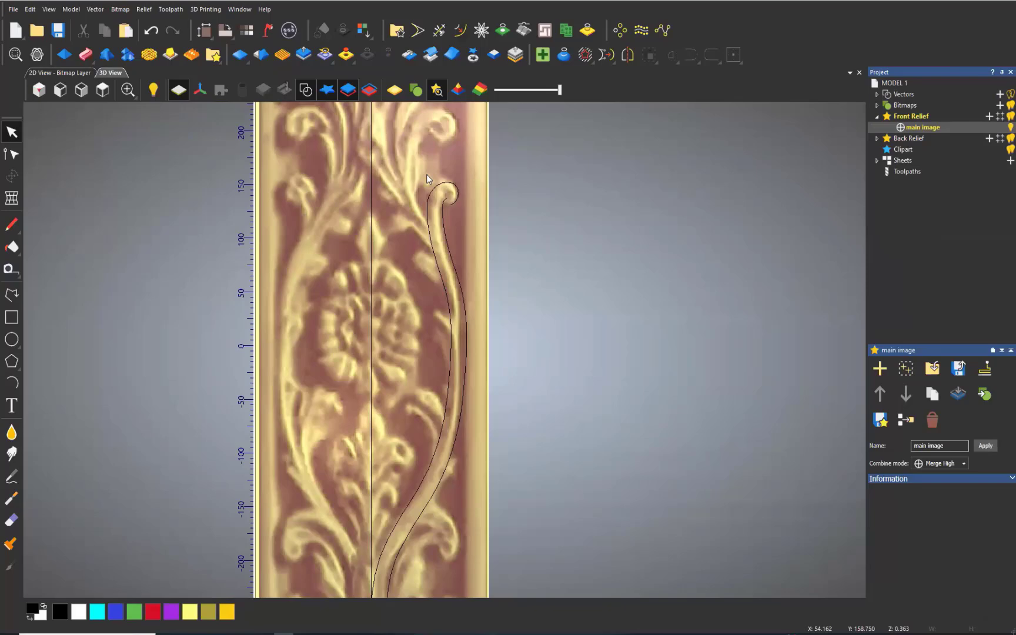
{"action": "scroll", "coordinate": [464, 177], "scroll_direction": "up", "scroll_amount": 1}
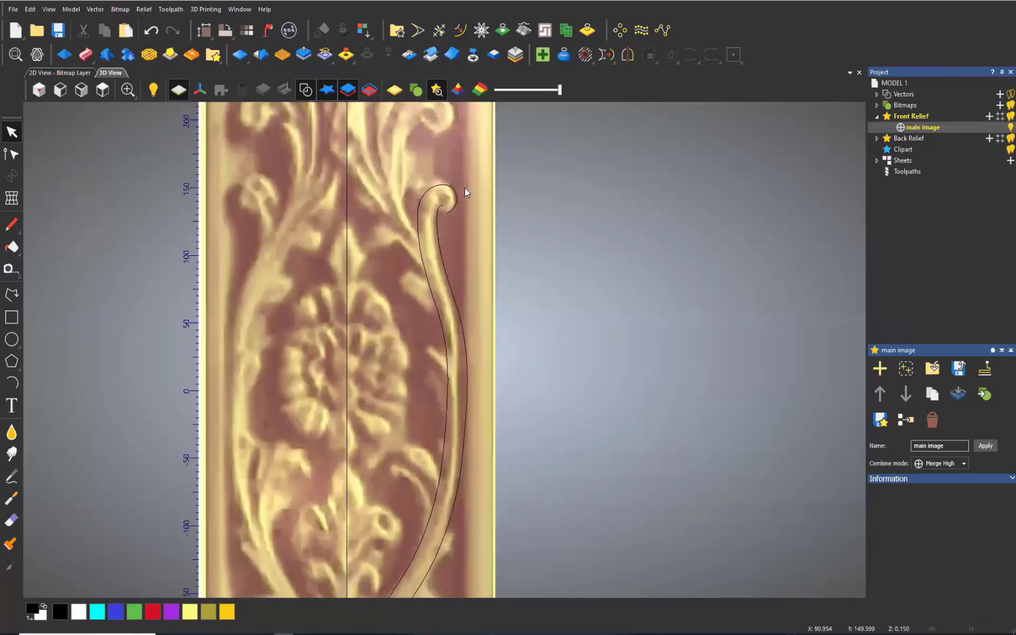
{"action": "scroll", "coordinate": [465, 188], "scroll_direction": "down", "scroll_amount": 1}
{"action": "scroll", "coordinate": [465, 187], "scroll_direction": "down", "scroll_amount": 2}
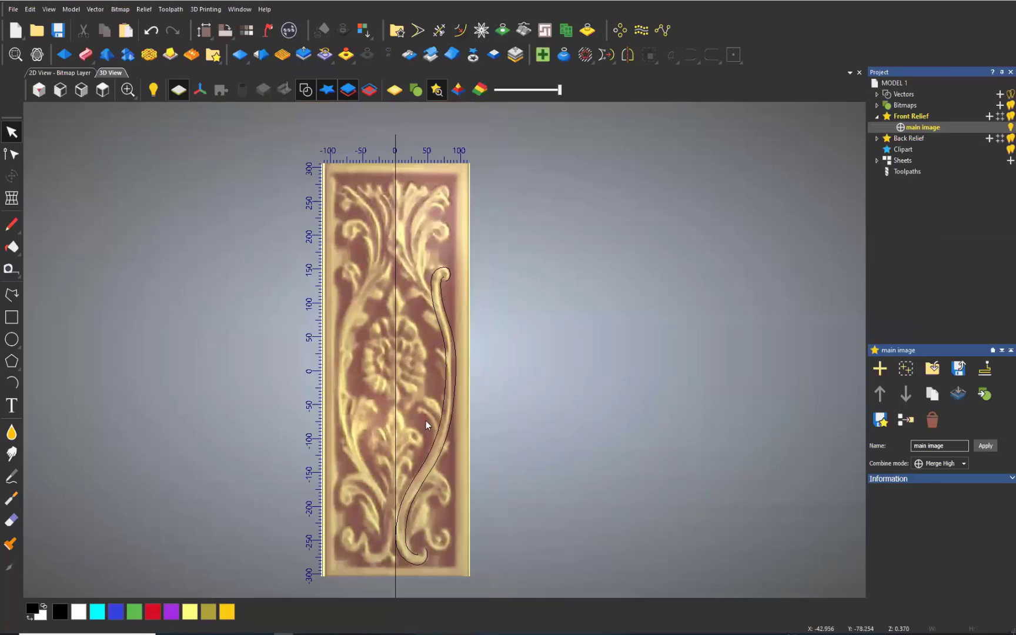
{"action": "scroll", "coordinate": [407, 561], "scroll_direction": "up", "scroll_amount": 1}
{"action": "scroll", "coordinate": [408, 454], "scroll_direction": "down", "scroll_amount": 2}
{"action": "scroll", "coordinate": [409, 425], "scroll_direction": "up", "scroll_amount": 2}
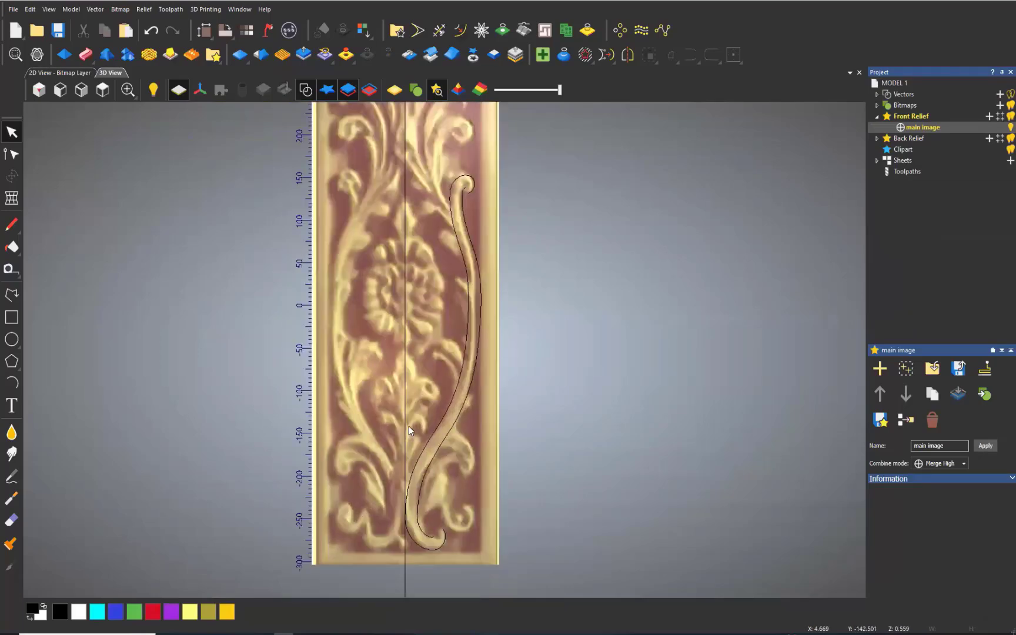
{"action": "scroll", "coordinate": [432, 233], "scroll_direction": "down", "scroll_amount": 1}
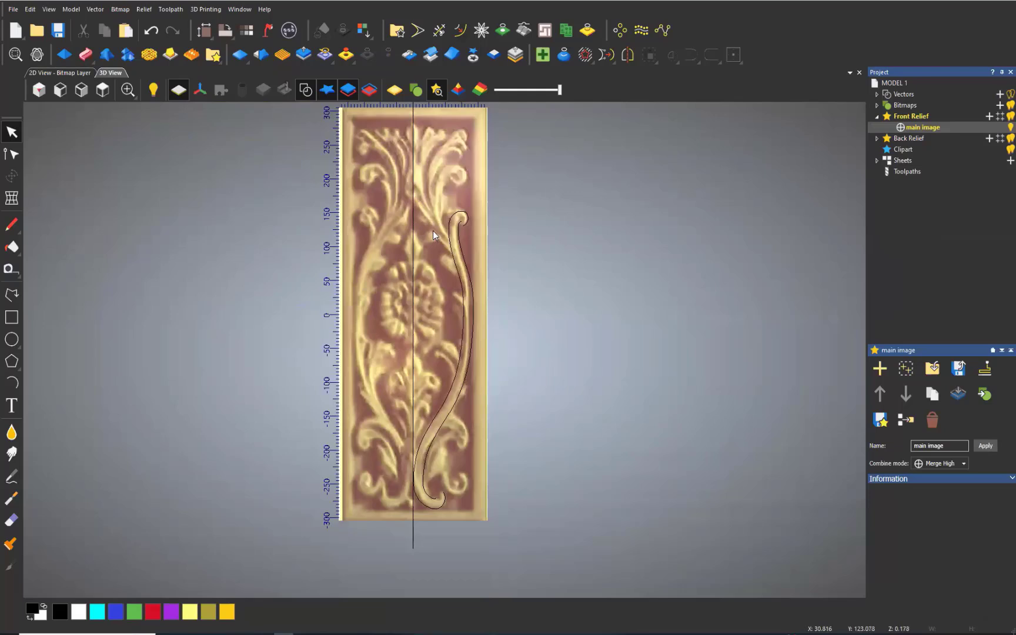
{"action": "scroll", "coordinate": [425, 286], "scroll_direction": "up", "scroll_amount": 2}
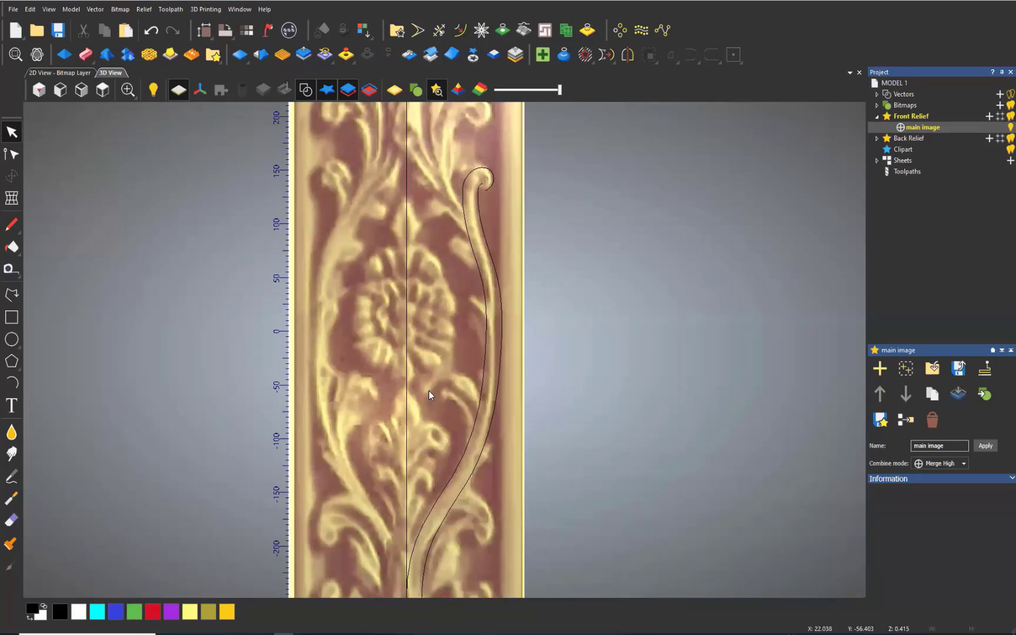
{"action": "scroll", "coordinate": [433, 386], "scroll_direction": "down", "scroll_amount": 3}
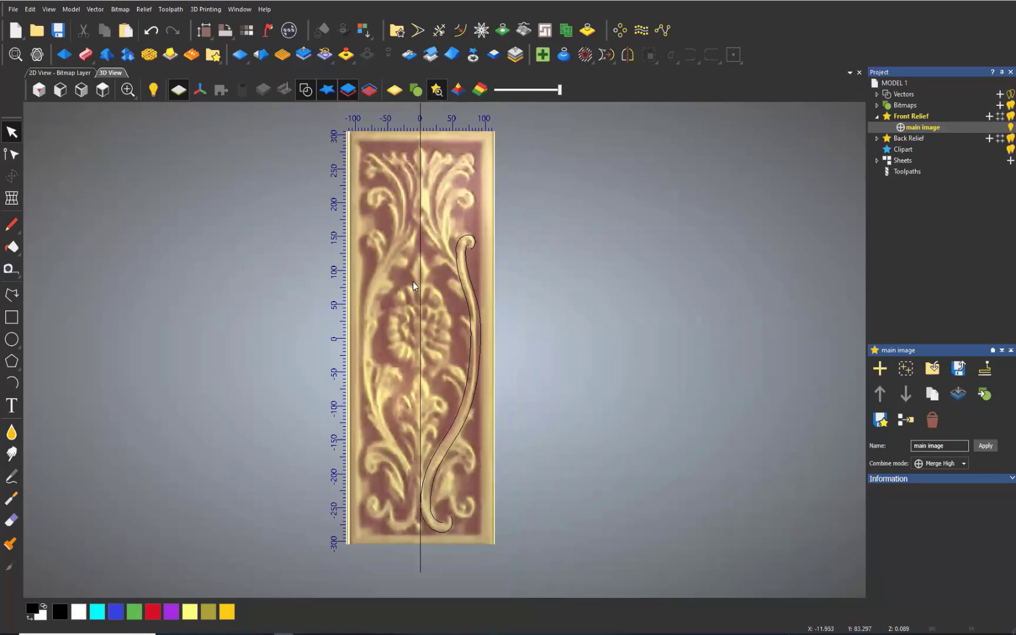
{"action": "scroll", "coordinate": [416, 271], "scroll_direction": "up", "scroll_amount": 2}
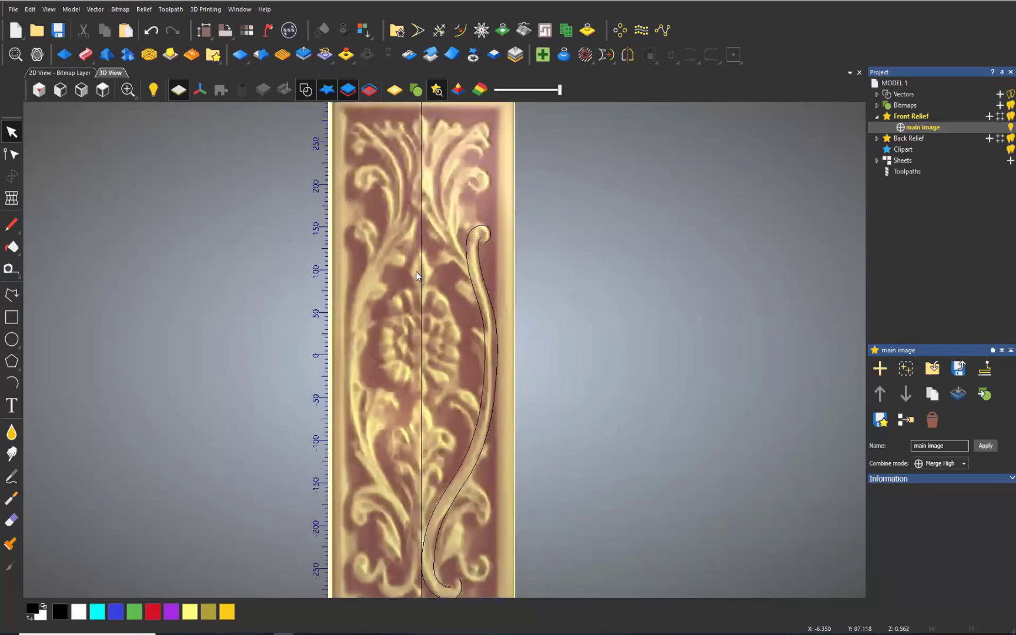
{"action": "scroll", "coordinate": [416, 271], "scroll_direction": "down", "scroll_amount": 2}
{"action": "scroll", "coordinate": [445, 314], "scroll_direction": "down", "scroll_amount": 2}
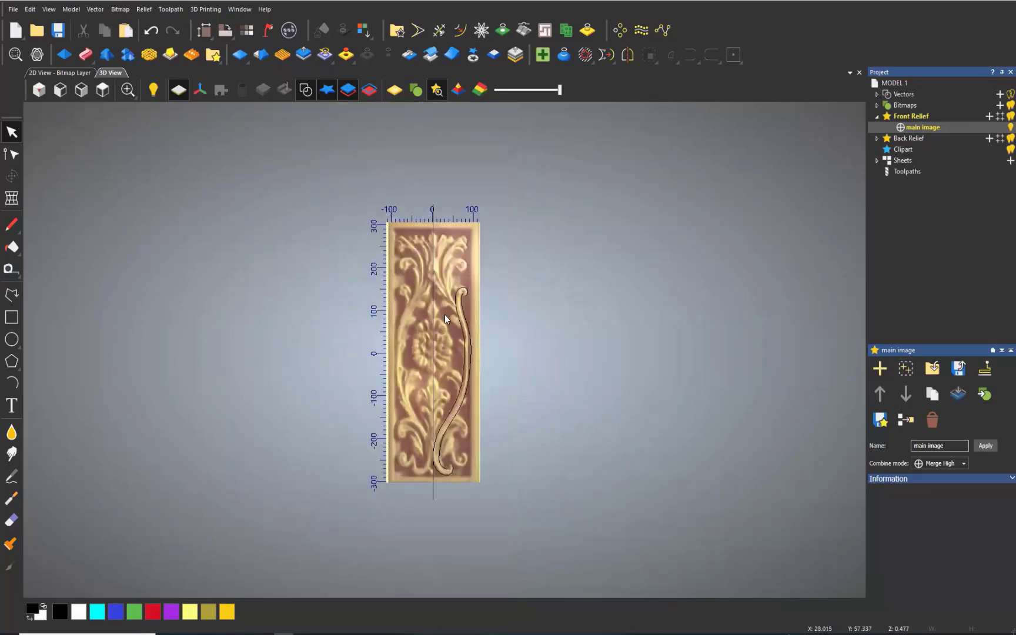
{"action": "scroll", "coordinate": [444, 315], "scroll_direction": "up", "scroll_amount": 4}
{"action": "scroll", "coordinate": [445, 315], "scroll_direction": "down", "scroll_amount": 2}
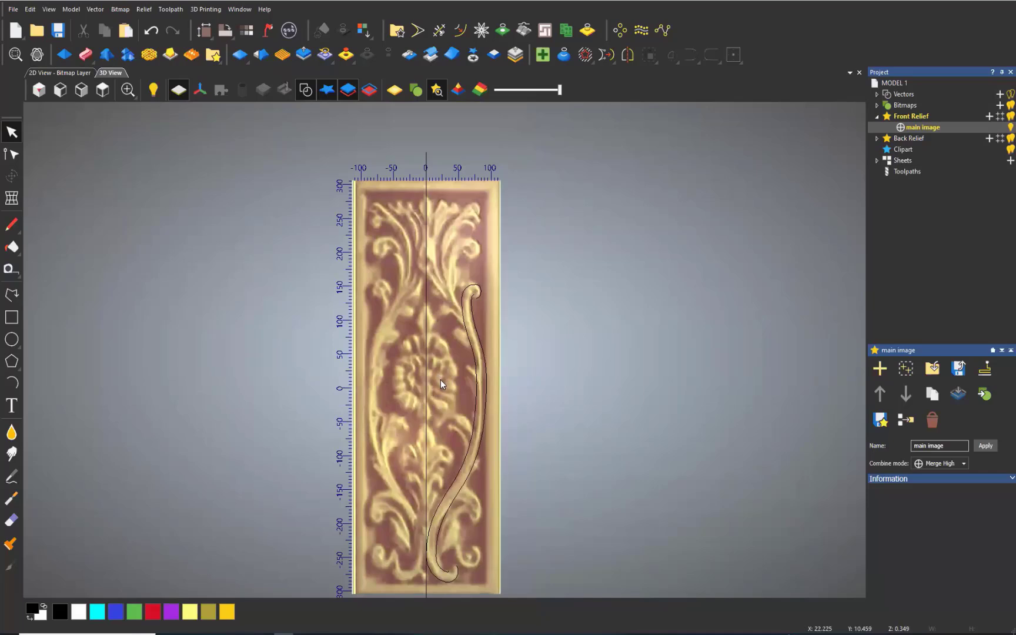
{"action": "scroll", "coordinate": [442, 399], "scroll_direction": "up", "scroll_amount": 1}
{"action": "scroll", "coordinate": [460, 404], "scroll_direction": "down", "scroll_amount": 2}
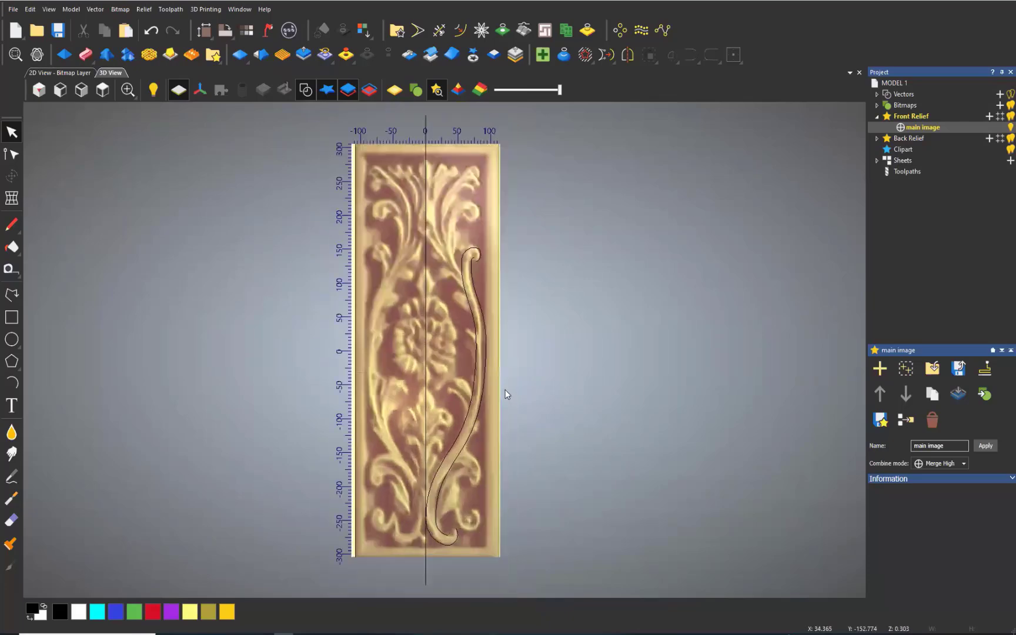
{"action": "left_click", "coordinate": [445, 378]}
{"action": "scroll", "coordinate": [451, 424], "scroll_direction": "up", "scroll_amount": 1}
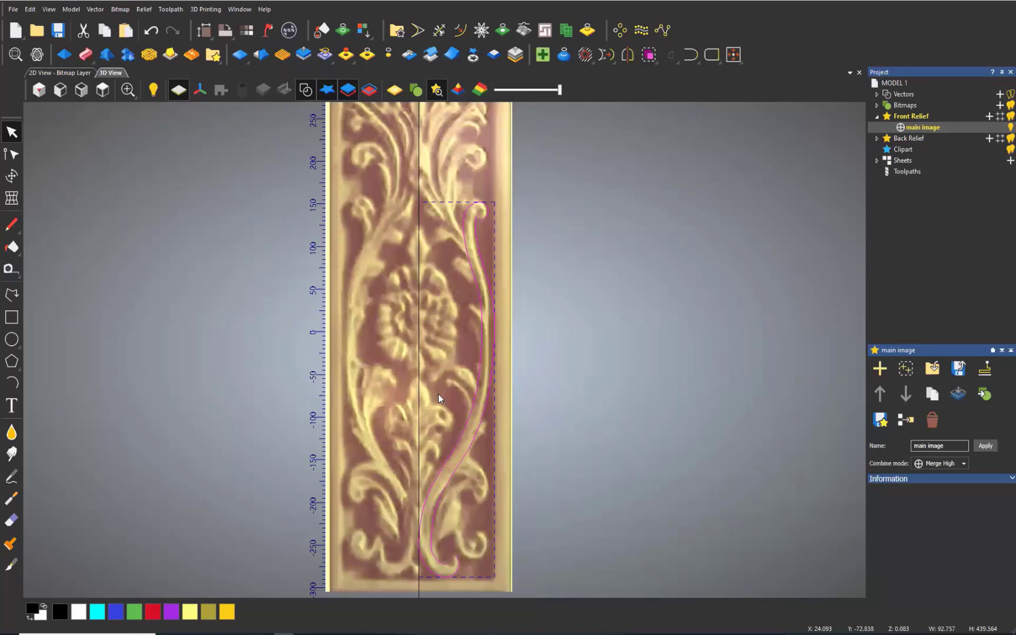
{"action": "left_click", "coordinate": [682, 383]}
{"action": "scroll", "coordinate": [517, 423], "scroll_direction": "down", "scroll_amount": 1}
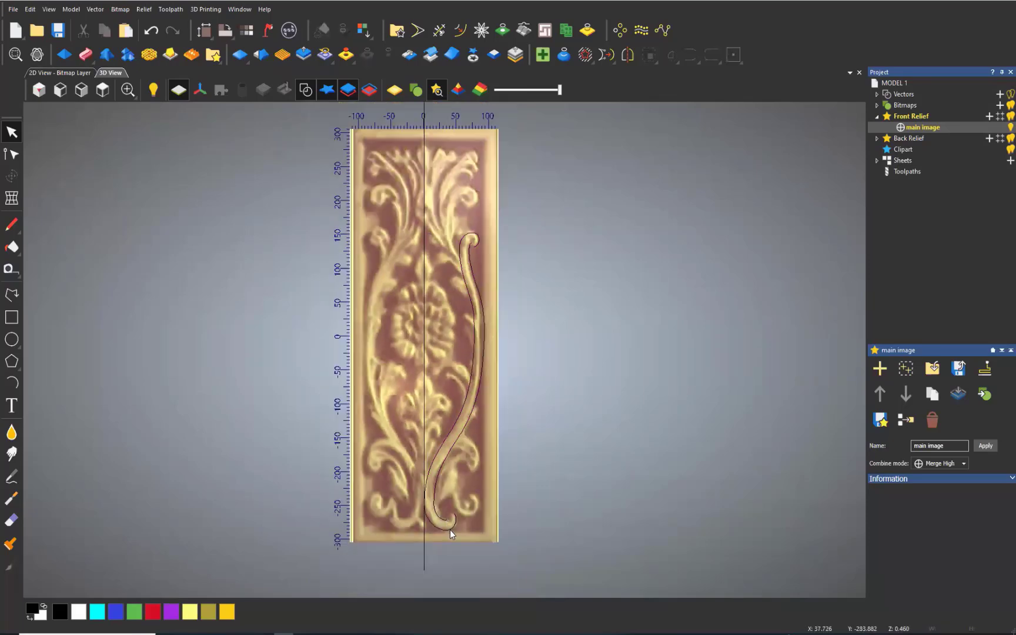
Draw a circle about 22 mm in diameter inside the lower curl, where the two stem outlines end.
{"action": "scroll", "coordinate": [450, 530], "scroll_direction": "up", "scroll_amount": 3}
{"action": "scroll", "coordinate": [450, 530], "scroll_direction": "up", "scroll_amount": 1}
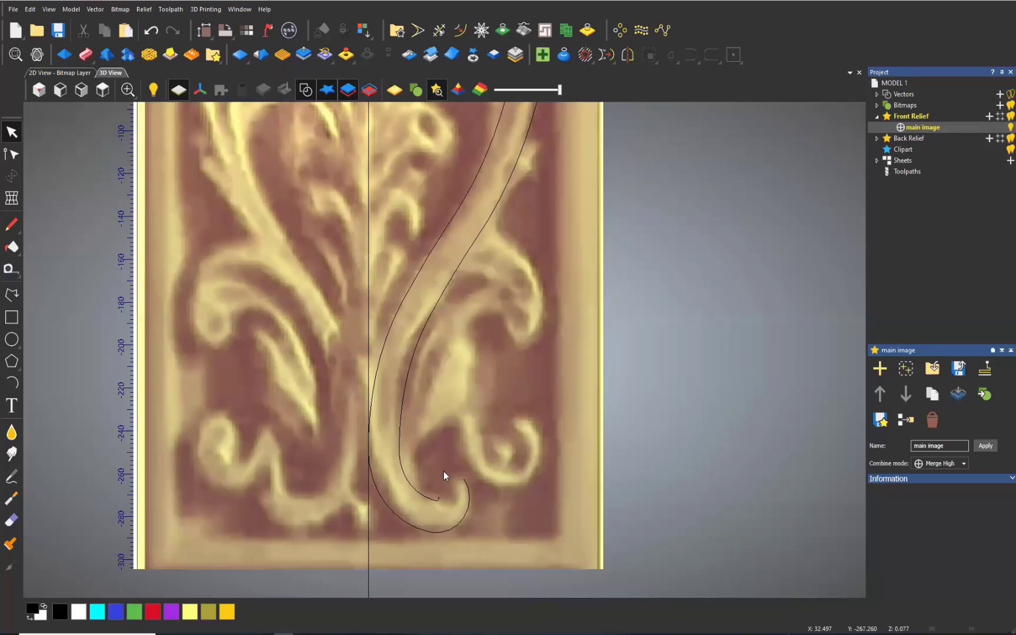
{"action": "left_click", "coordinate": [11, 339]}
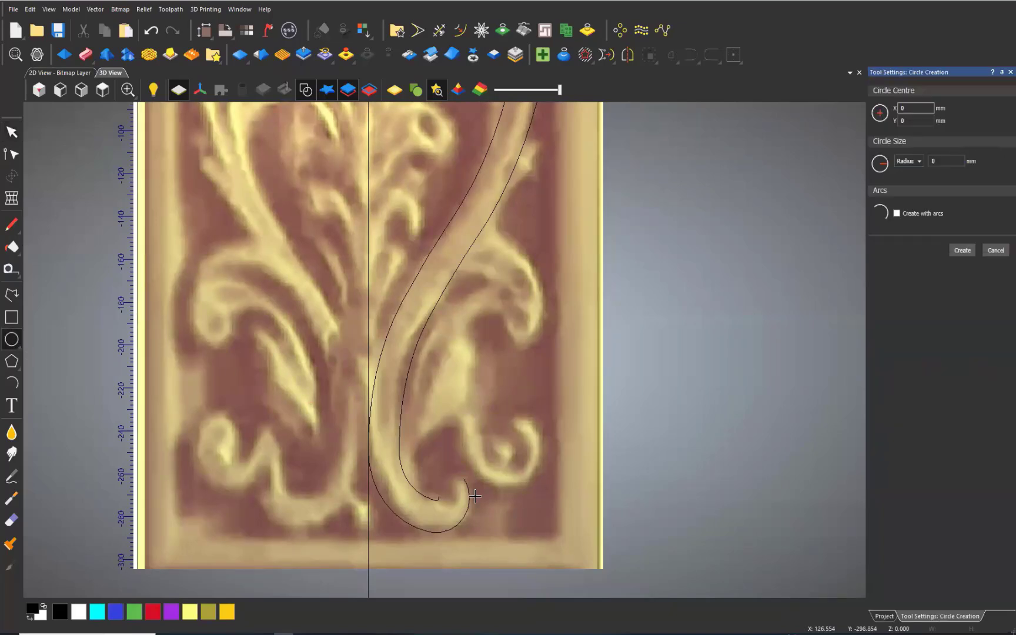
{"action": "left_click_drag", "start_coordinate": [449, 486], "coordinate": [463, 505]}
{"action": "left_click", "coordinate": [560, 504]}
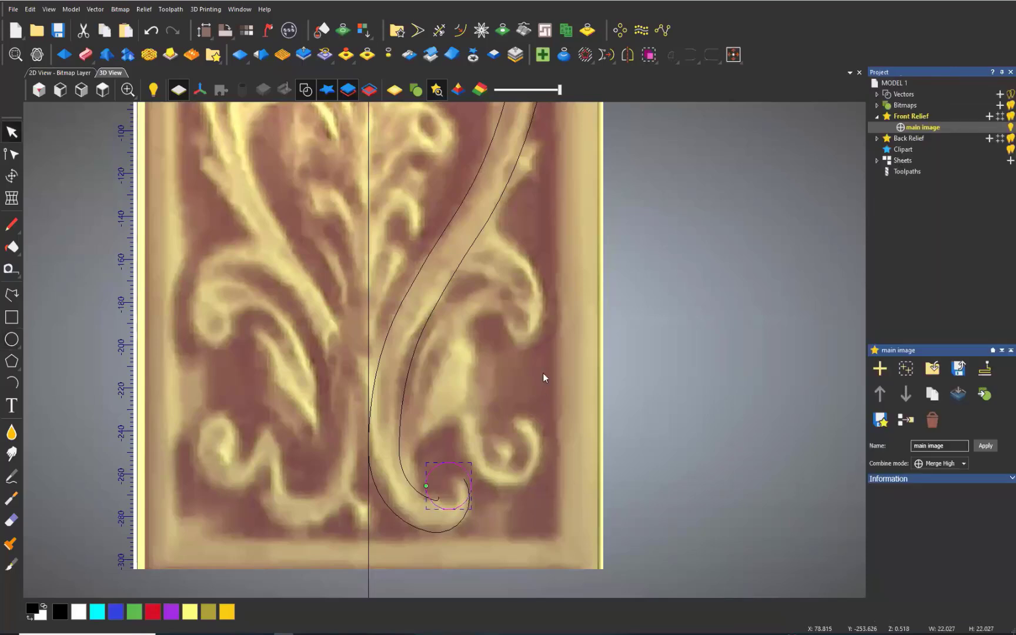
Draw a circle about 21 mm in diameter inside the upper curl of the stem outlines.
{"action": "scroll", "coordinate": [495, 219], "scroll_direction": "down", "scroll_amount": 4}
{"action": "scroll", "coordinate": [494, 219], "scroll_direction": "down", "scroll_amount": 2}
{"action": "scroll", "coordinate": [461, 191], "scroll_direction": "up", "scroll_amount": 6}
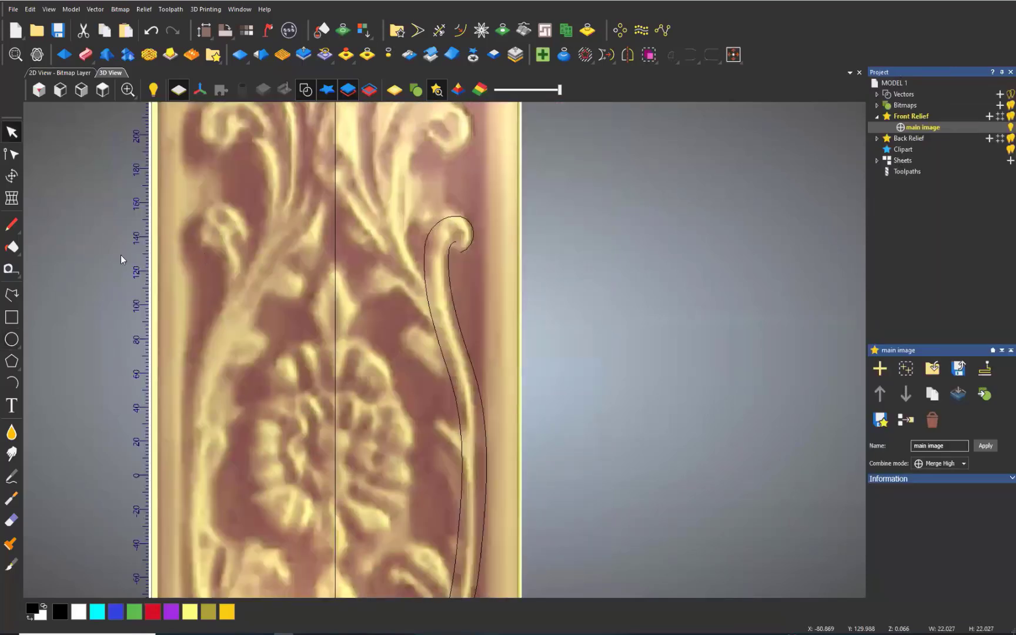
{"action": "left_click", "coordinate": [11, 340]}
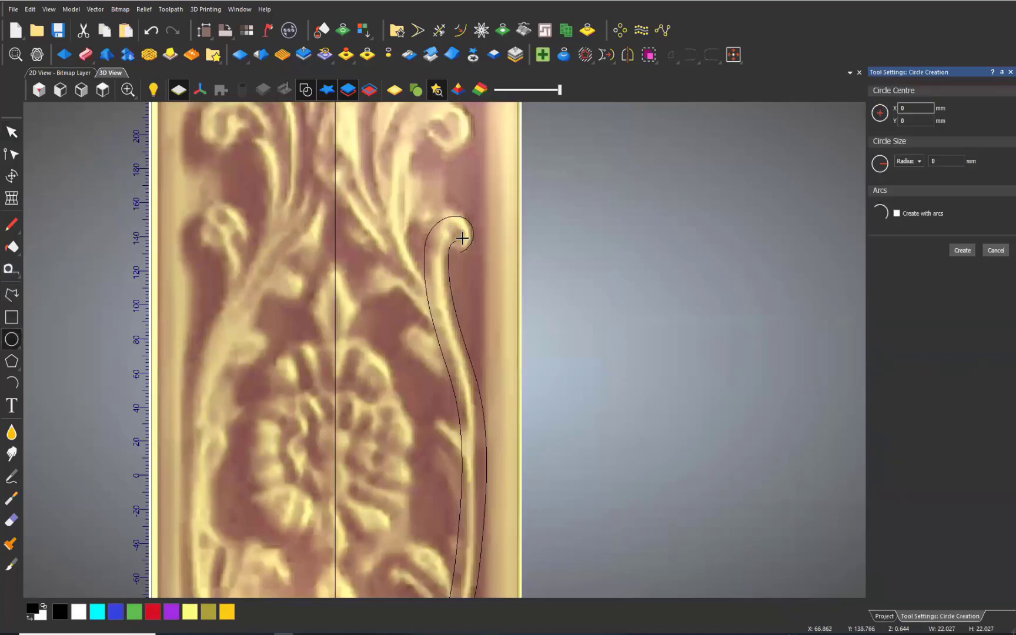
{"action": "left_click_drag", "start_coordinate": [456, 235], "coordinate": [461, 252]}
{"action": "key", "text": "Escape"}
{"action": "scroll", "coordinate": [458, 378], "scroll_direction": "down", "scroll_amount": 5}
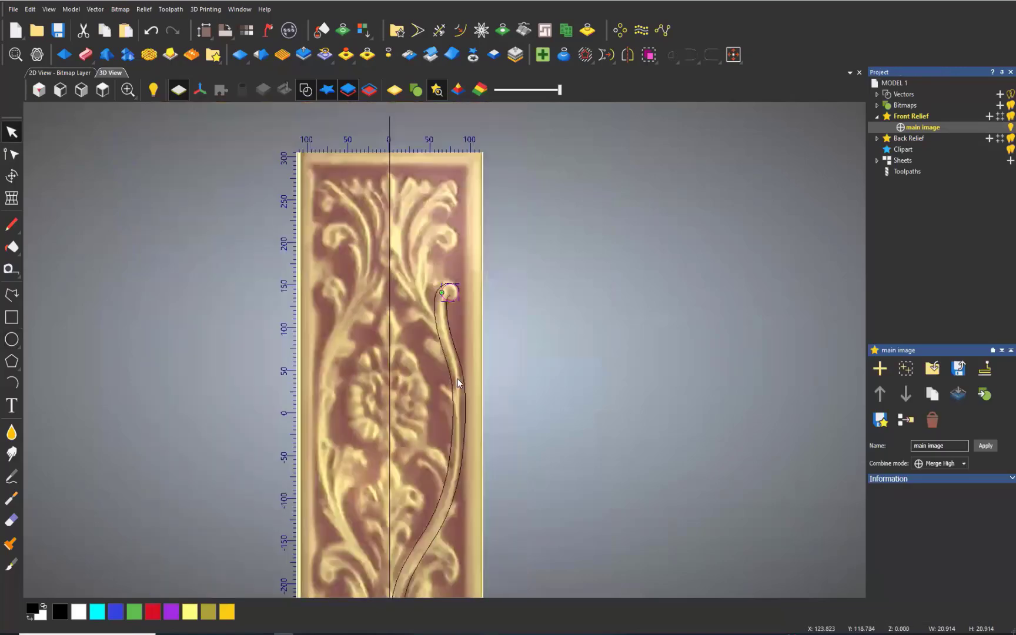
{"action": "scroll", "coordinate": [447, 471], "scroll_direction": "up", "scroll_amount": 4}
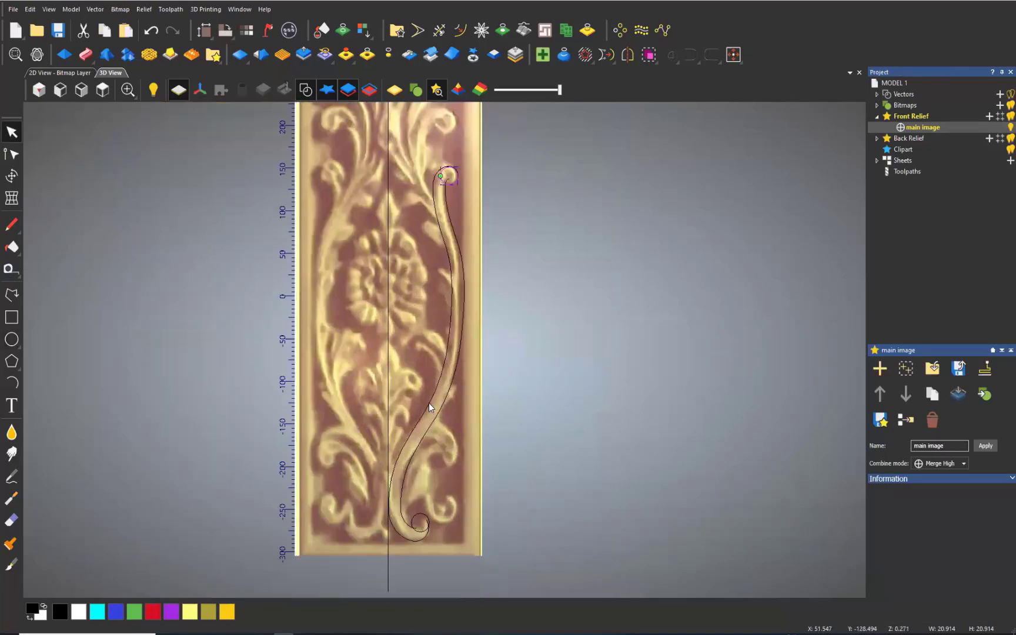
Add a front relief layer named Relief Layer, make it active, and display the model in plain yellow relief shading.
{"action": "left_click", "coordinate": [990, 116]}
{"action": "key", "text": "Return"}
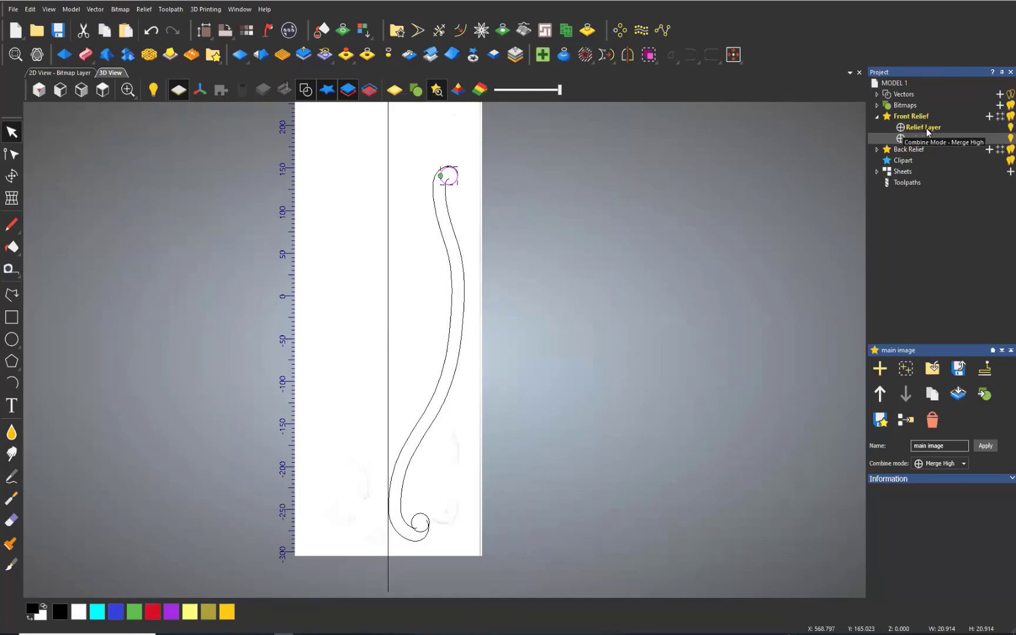
{"action": "left_click", "coordinate": [926, 127]}
{"action": "left_click", "coordinate": [394, 90]}
{"action": "scroll", "coordinate": [414, 254], "scroll_direction": "down", "scroll_amount": 3}
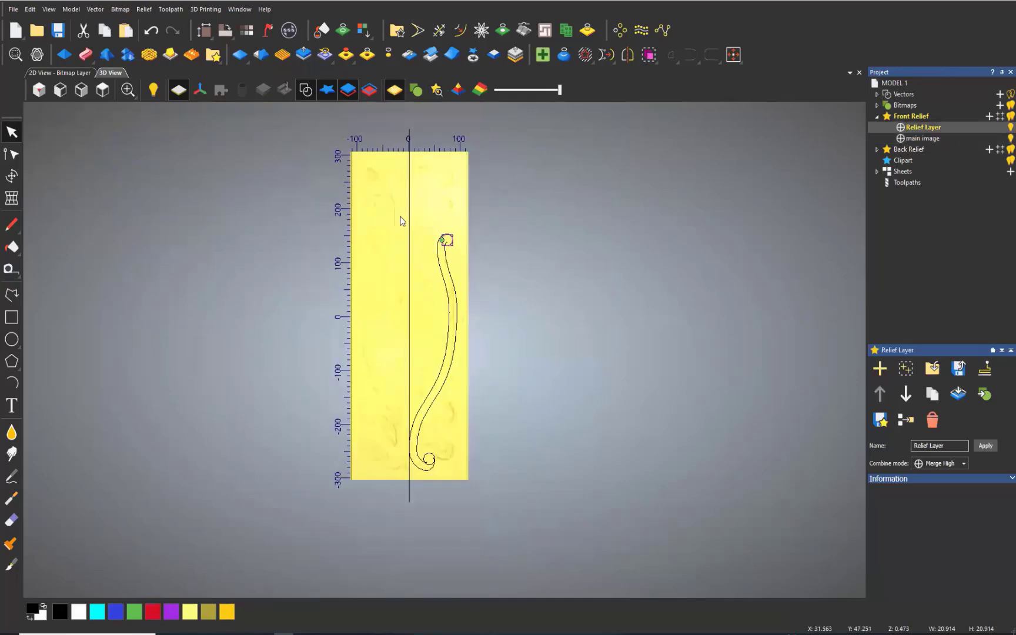
{"action": "scroll", "coordinate": [401, 220], "scroll_direction": "up", "scroll_amount": 3}
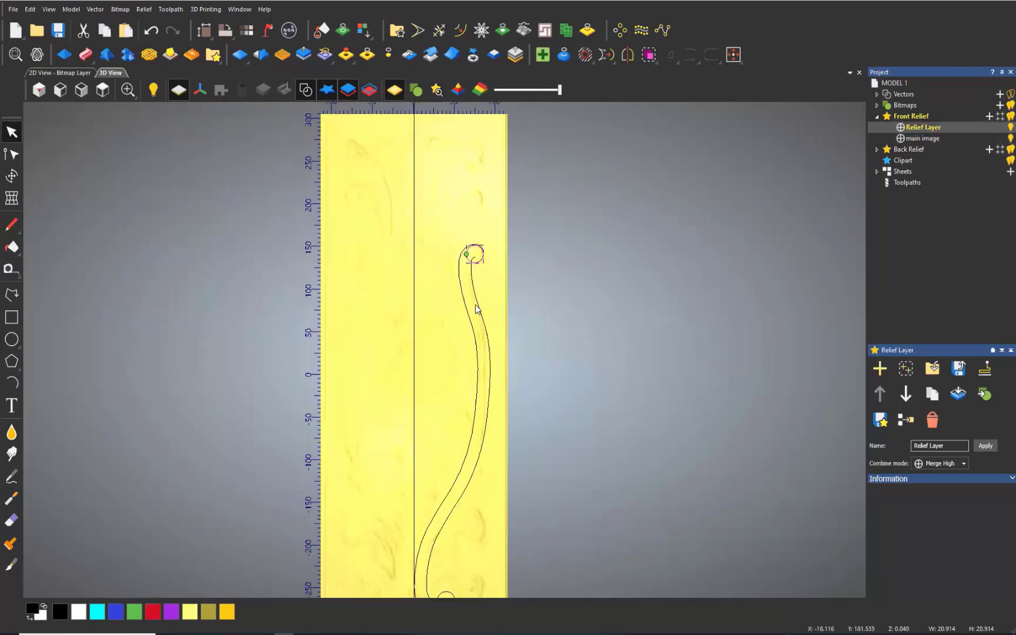
Hide the main image relief layer so only the new layer and the stem vectors show, and save the model.
{"action": "left_click", "coordinate": [1010, 138]}
{"action": "scroll", "coordinate": [412, 412], "scroll_direction": "down", "scroll_amount": 3}
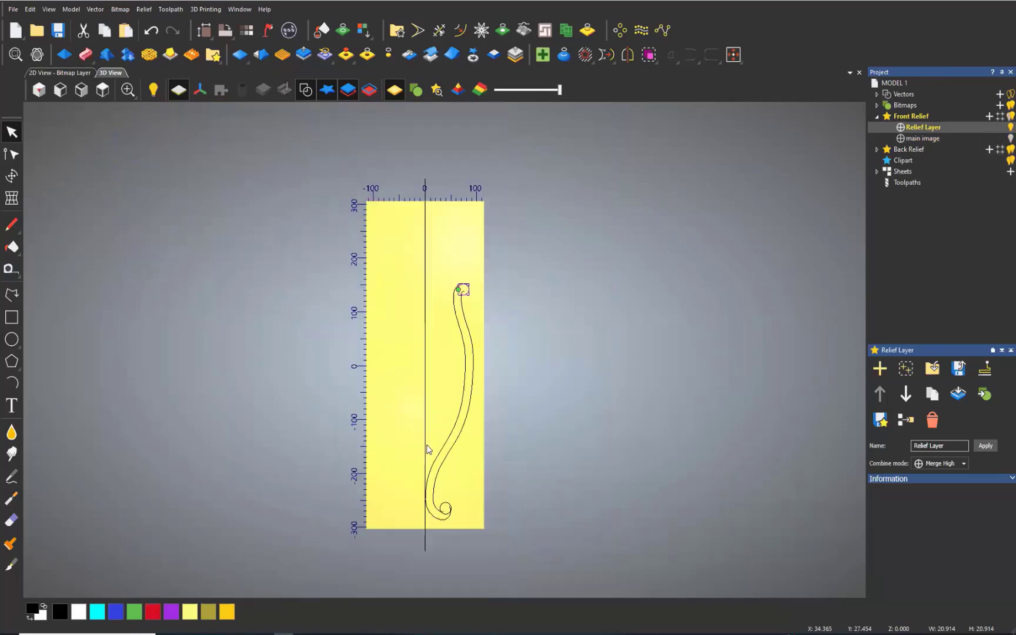
{"action": "scroll", "coordinate": [428, 450], "scroll_direction": "down", "scroll_amount": 1}
{"action": "scroll", "coordinate": [442, 413], "scroll_direction": "up", "scroll_amount": 4}
{"action": "key", "text": "ctrl+s"}
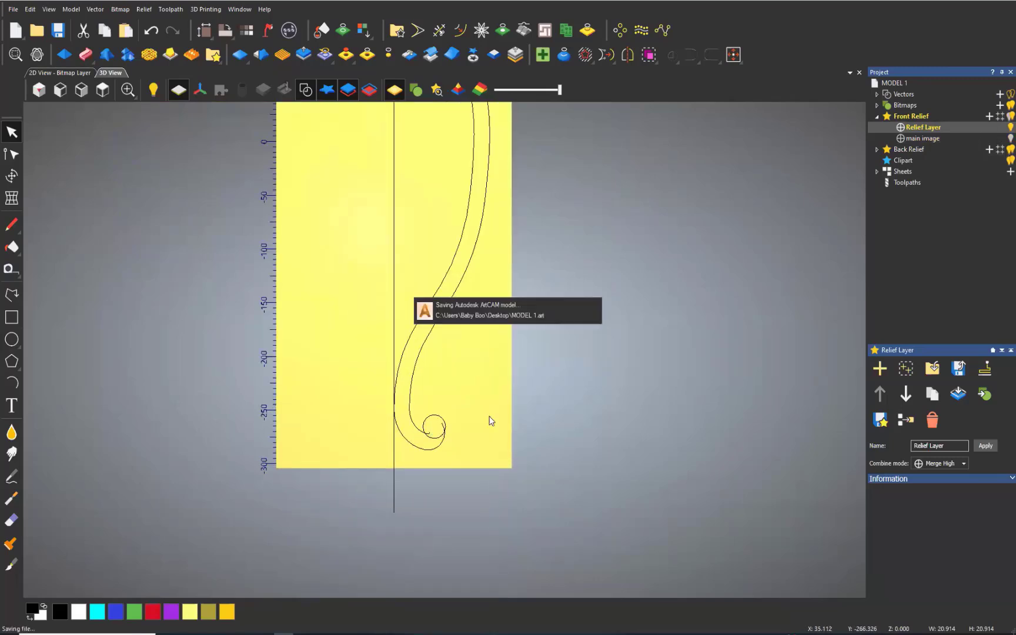
Draw a convex three-point arc with a radius of about 14.7 mm in the empty space right of the panel.
{"action": "scroll", "coordinate": [427, 230], "scroll_direction": "down", "scroll_amount": 3}
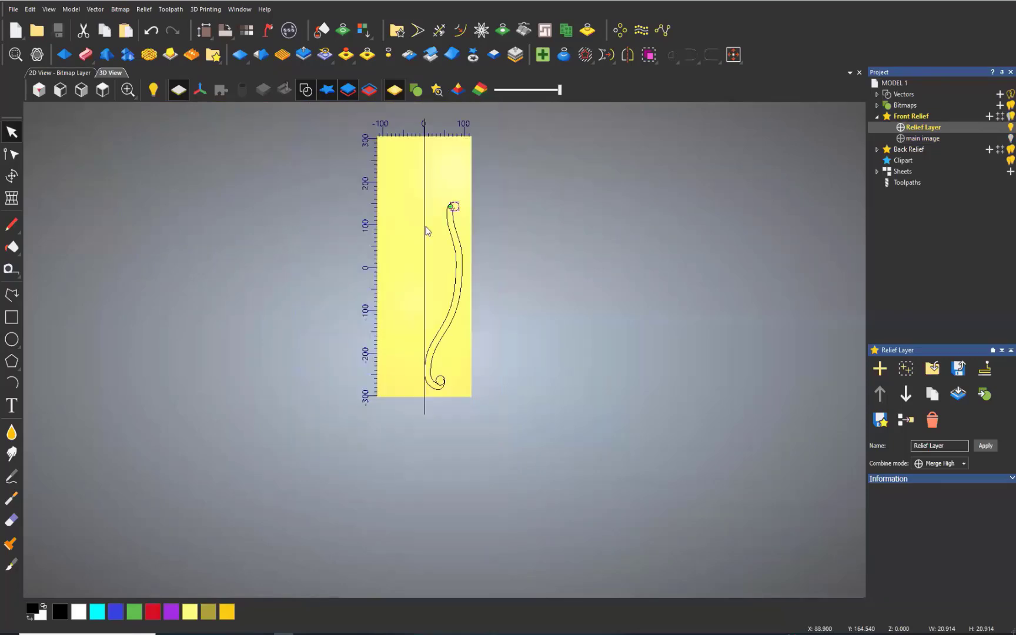
{"action": "scroll", "coordinate": [524, 283], "scroll_direction": "up", "scroll_amount": 3}
{"action": "scroll", "coordinate": [517, 447], "scroll_direction": "up", "scroll_amount": 3}
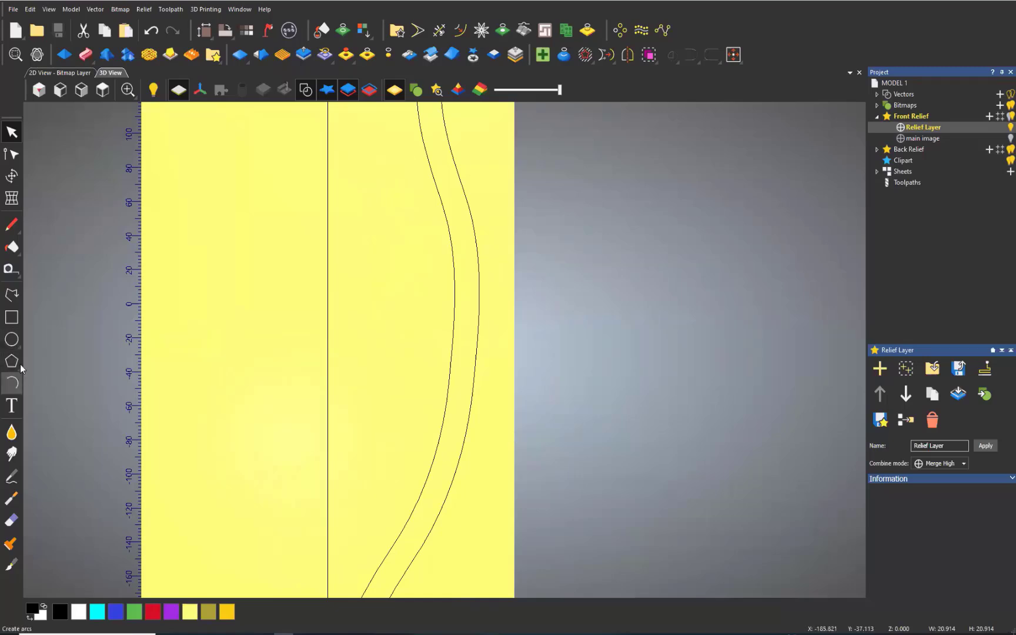
{"action": "left_click", "coordinate": [12, 383]}
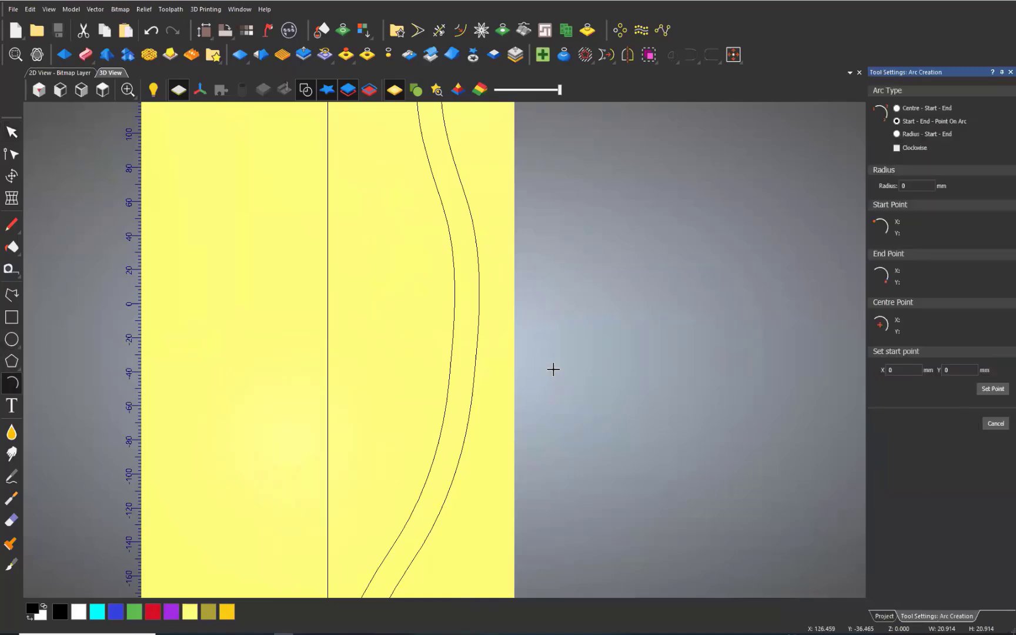
{"action": "left_click", "coordinate": [541, 368]}
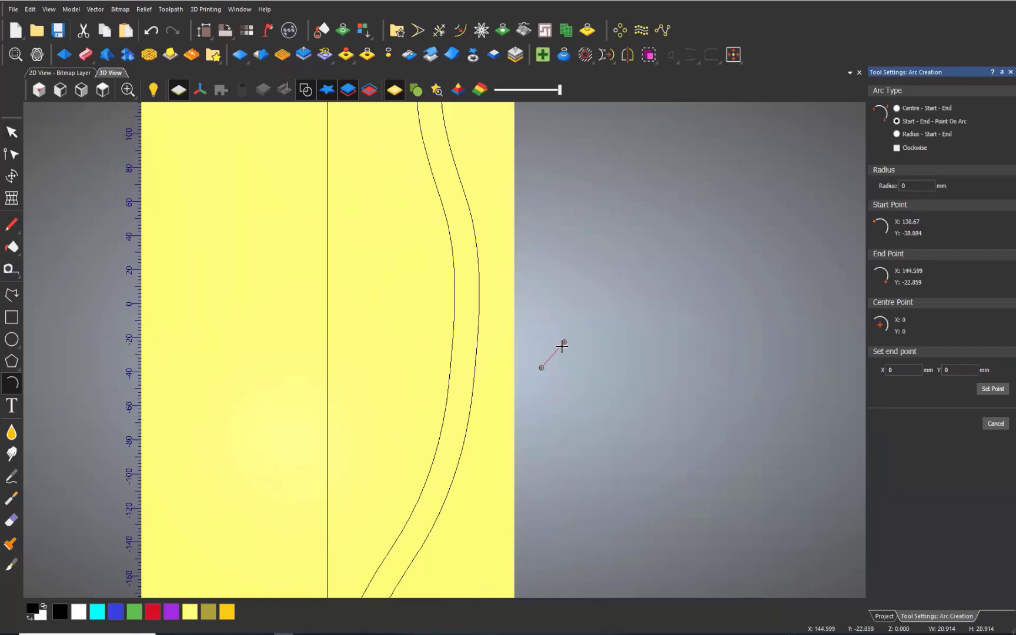
{"action": "left_click", "coordinate": [561, 346]}
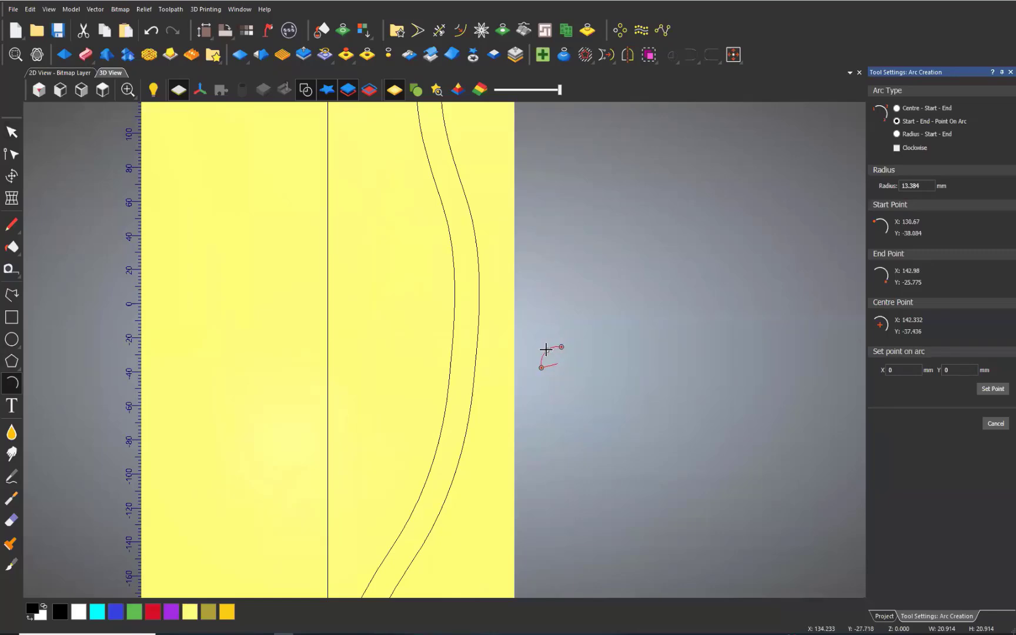
{"action": "left_click", "coordinate": [550, 351]}
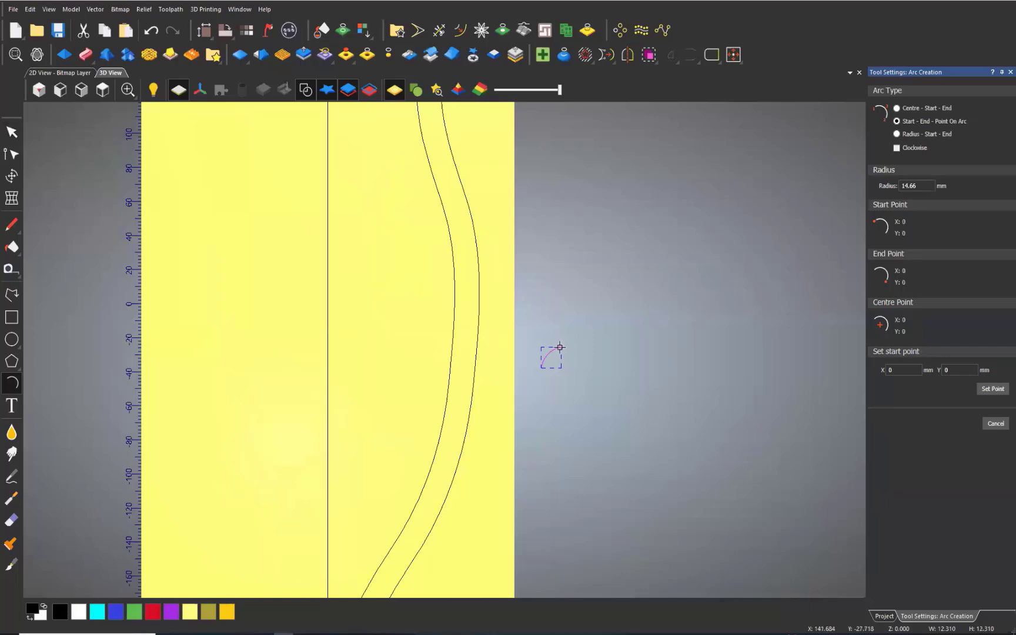
Draw a concave three-point arc with a radius of about 15.8 mm from the first arc's upper end, and finish arc creation.
{"action": "left_click", "coordinate": [561, 346]}
{"action": "left_click", "coordinate": [589, 363]}
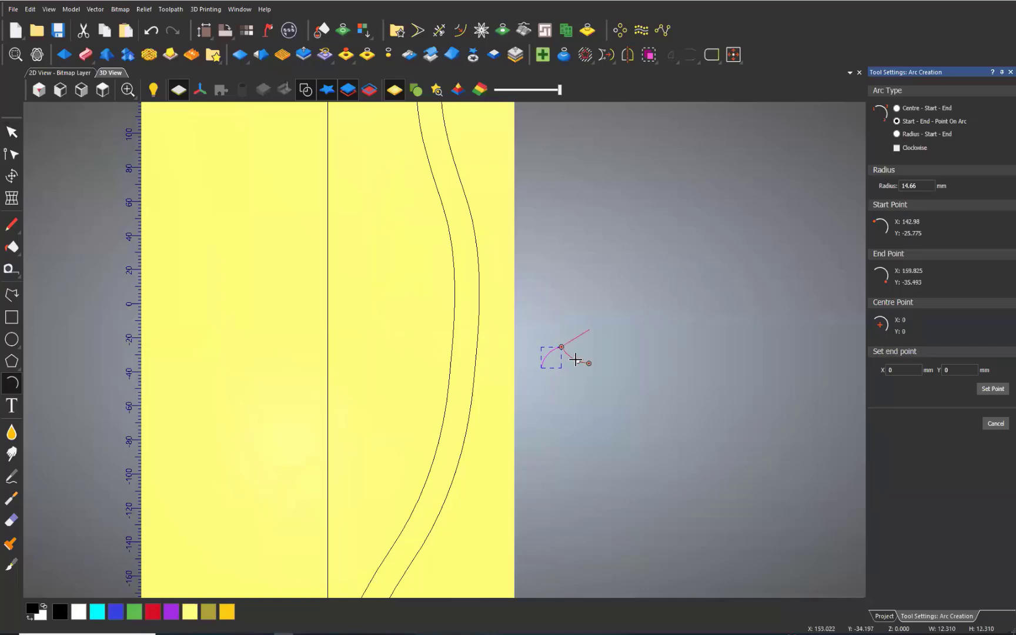
{"action": "left_click", "coordinate": [572, 359]}
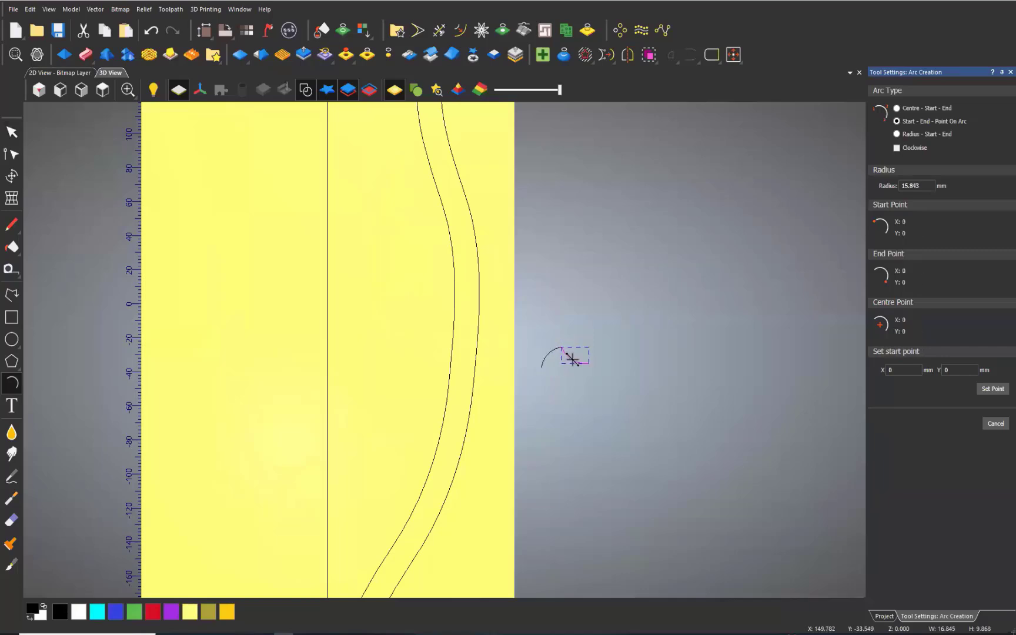
{"action": "key", "text": "Escape"}
{"action": "scroll", "coordinate": [589, 392], "scroll_direction": "up", "scroll_amount": 3}
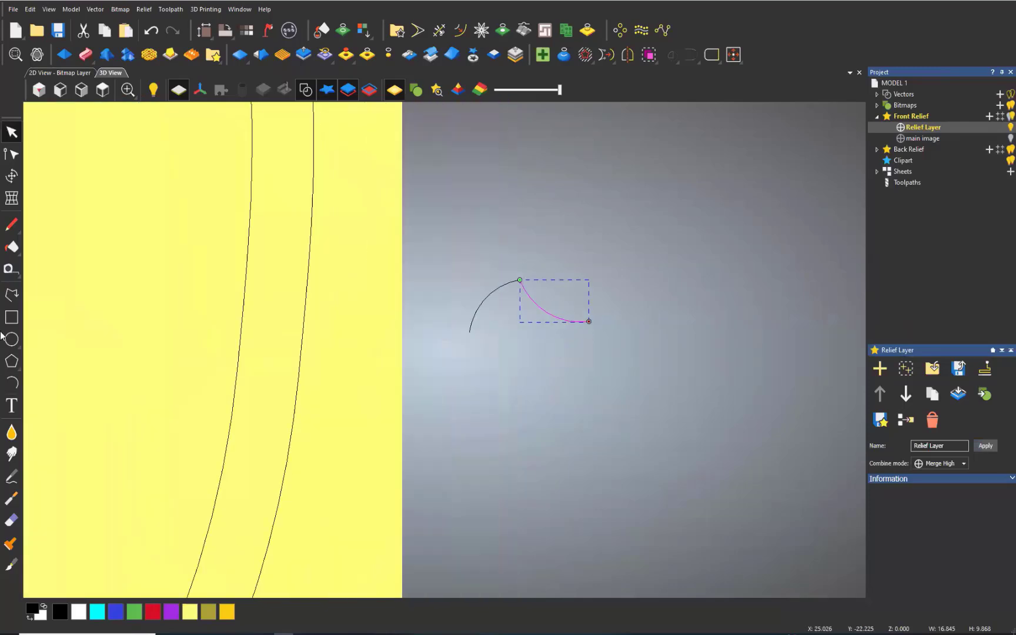
Draw a vertical line about 10.7 mm long downward from the concave arc's outer end.
{"action": "left_click", "coordinate": [11, 295]}
{"action": "left_click", "coordinate": [589, 321]}
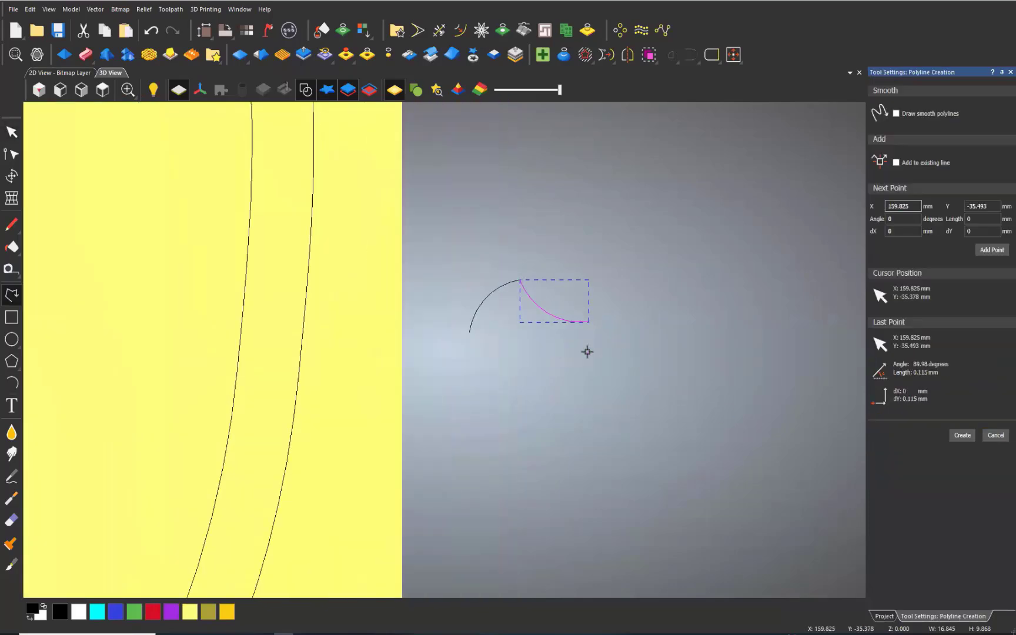
{"action": "left_click", "coordinate": [589, 367]}
{"action": "key", "text": "Escape"}
Draw a horizontal base line about 30.4 mm long from the convex arc's lower end, crossing the vertical line.
{"action": "left_click", "coordinate": [11, 294]}
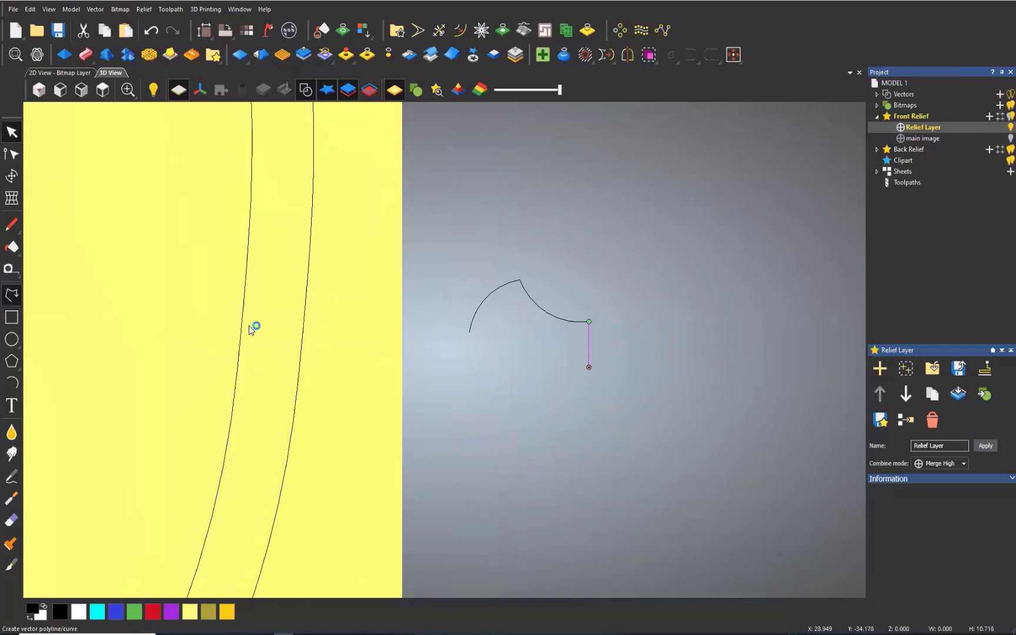
{"action": "left_click", "coordinate": [469, 332]}
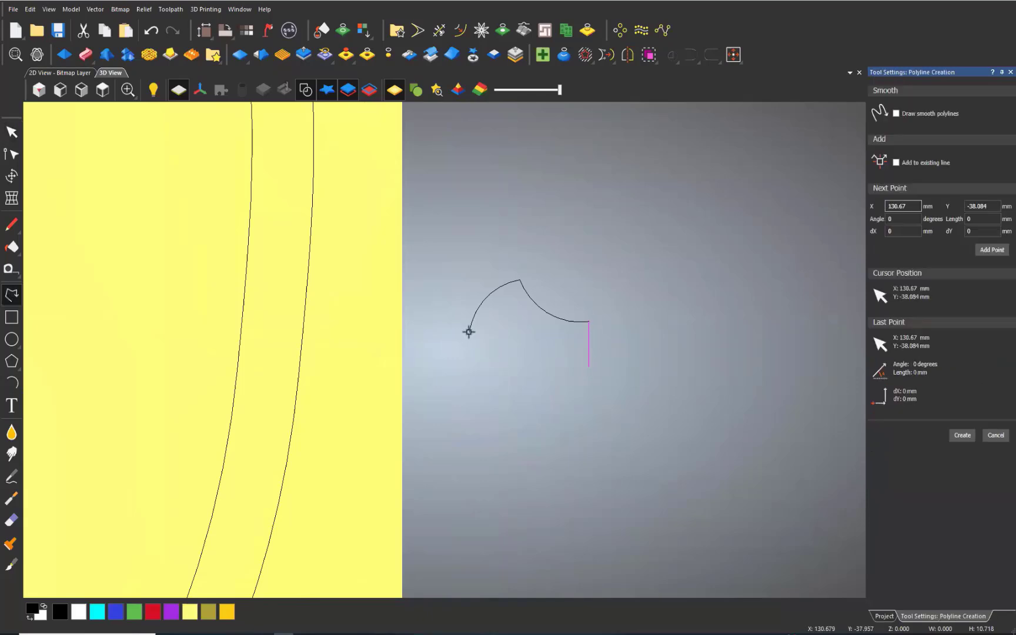
{"action": "left_click", "coordinate": [594, 332]}
{"action": "key", "text": "Escape"}
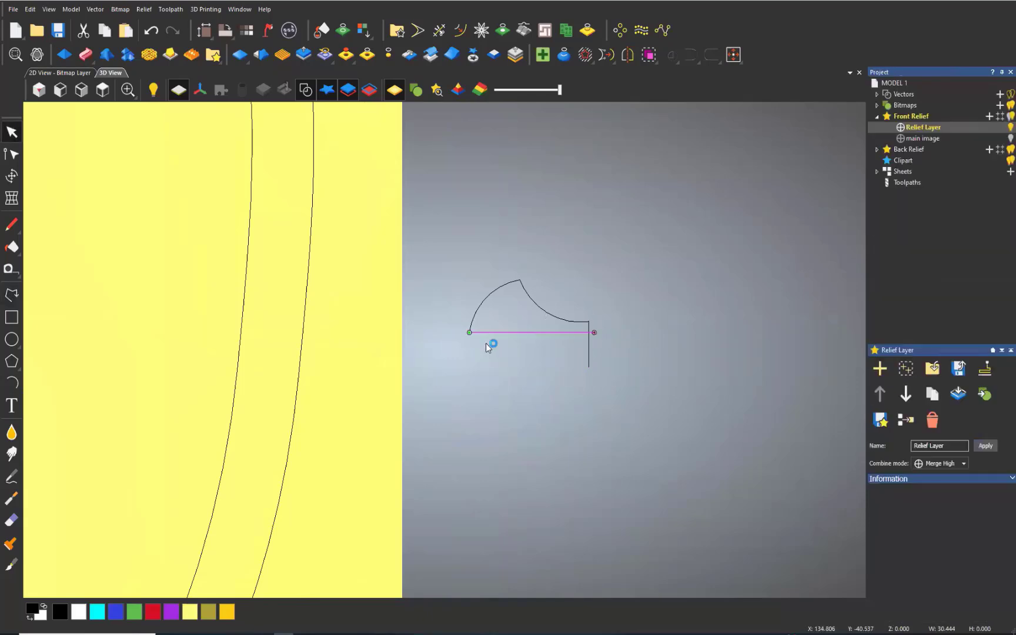
Edit the convex arc's nodes, moving its lower end inward along the base line and making the curve rounder.
{"action": "left_click", "coordinate": [474, 315]}
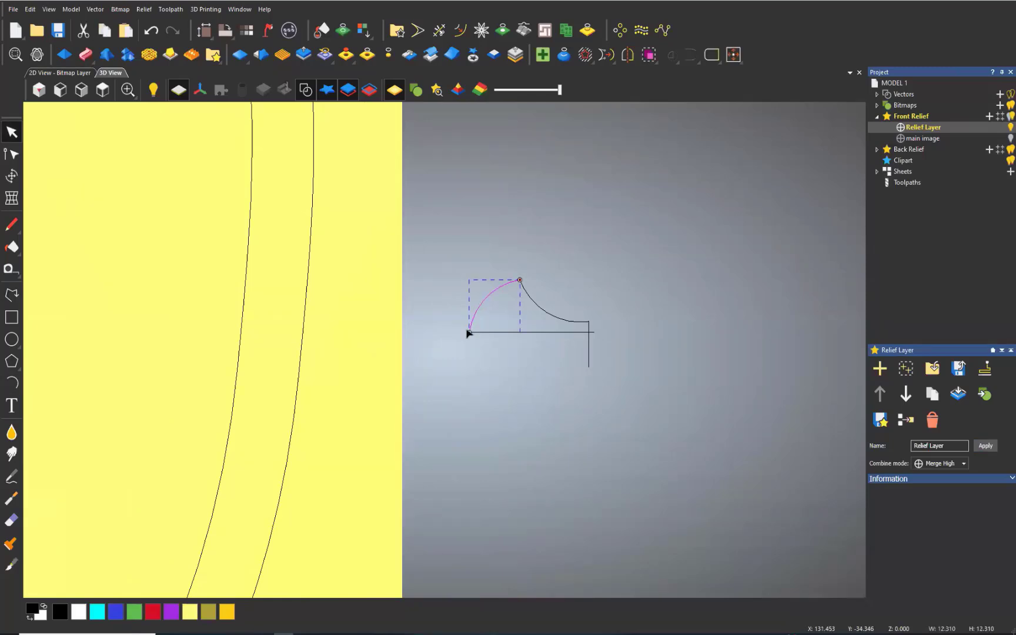
{"action": "key", "text": "n"}
{"action": "left_click_drag", "start_coordinate": [469, 331], "coordinate": [486, 296]}
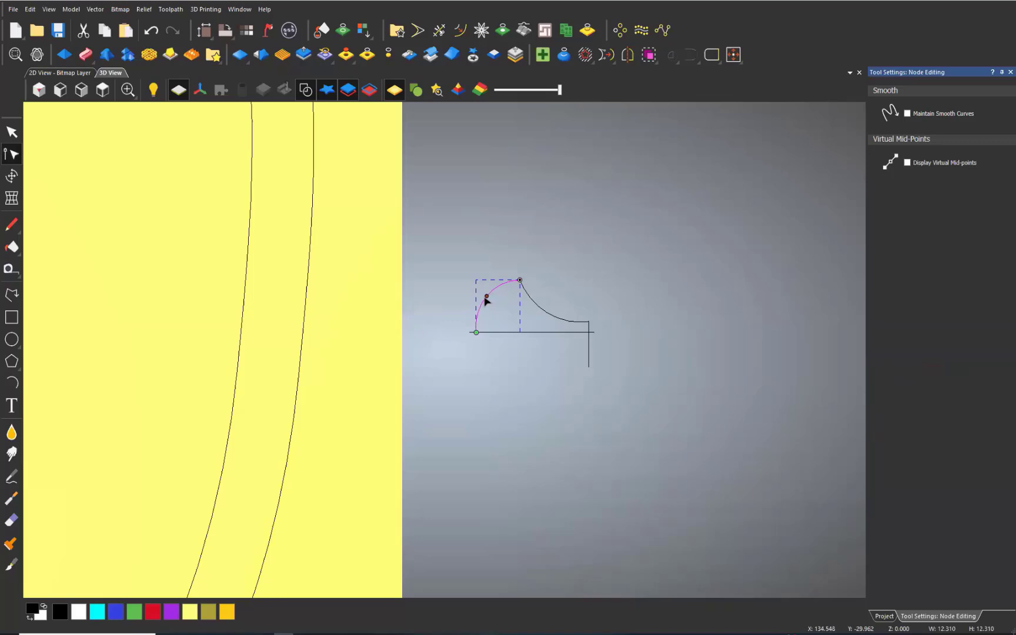
{"action": "left_click", "coordinate": [521, 409]}
Shift the horizontal base line up slightly so it crosses the convex arc and the vertical line.
{"action": "left_click", "coordinate": [575, 332]}
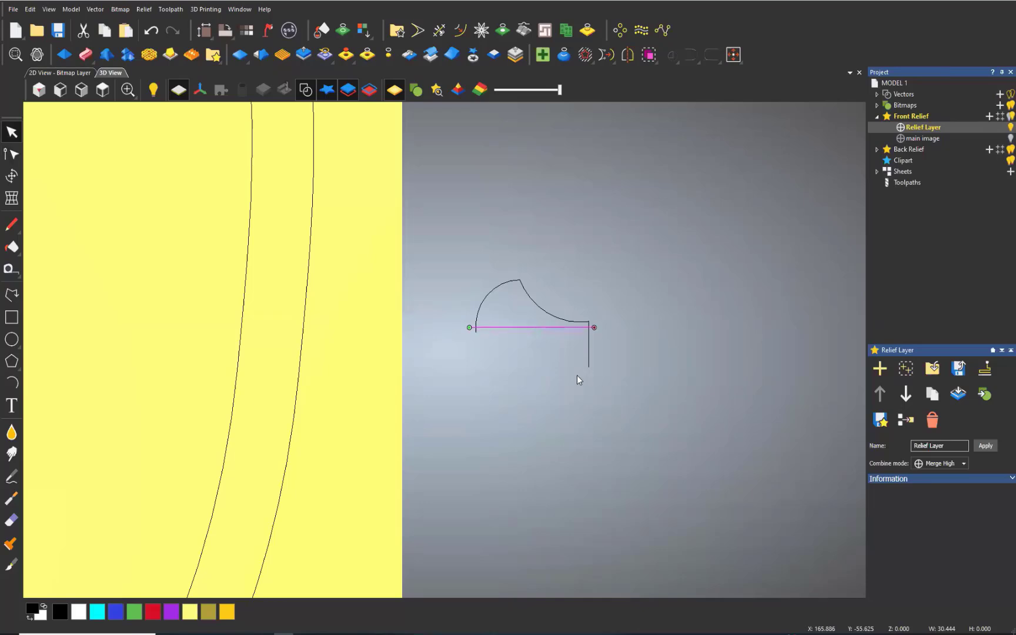
{"action": "scroll", "coordinate": [577, 376], "scroll_direction": "up", "scroll_amount": 2}
{"action": "left_click", "coordinate": [619, 349]}
Edit the concave arc's nodes, nudging its curve slightly downward to deepen the hollow.
{"action": "left_click", "coordinate": [589, 291]}
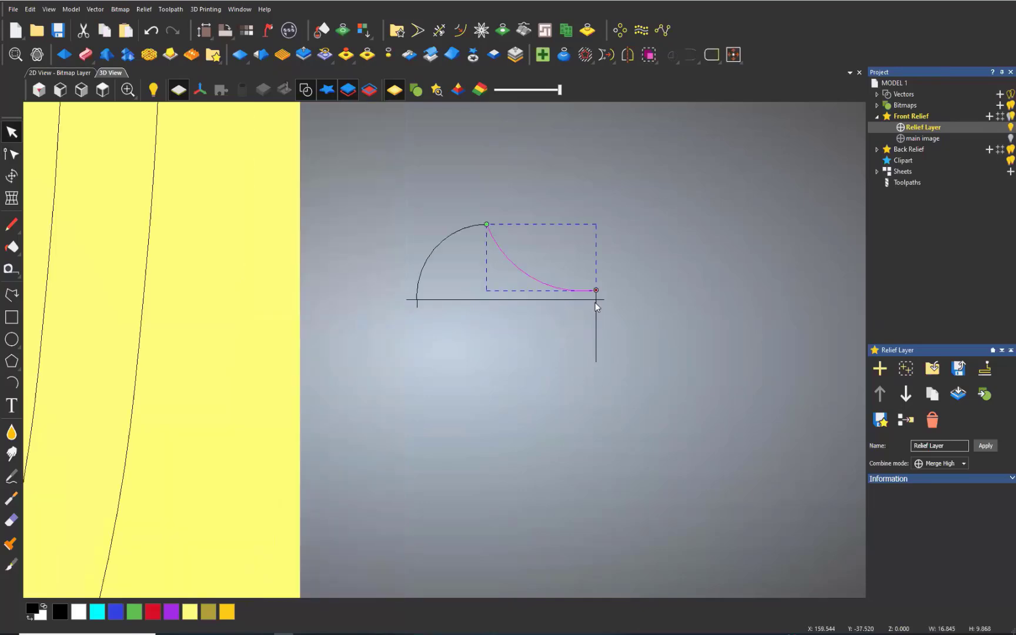
{"action": "key", "text": "n"}
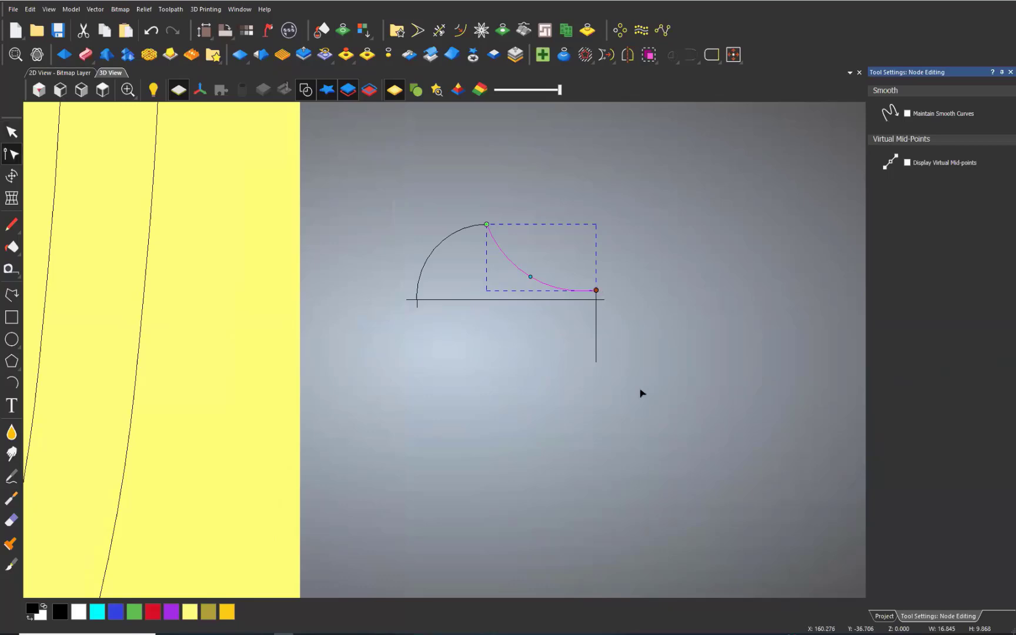
{"action": "key", "text": "Down"}
{"action": "key", "text": "Down"}
{"action": "left_click", "coordinate": [632, 306]}
{"action": "scroll", "coordinate": [589, 294], "scroll_direction": "up", "scroll_amount": 5}
{"action": "scroll", "coordinate": [417, 353], "scroll_direction": "down", "scroll_amount": 6}
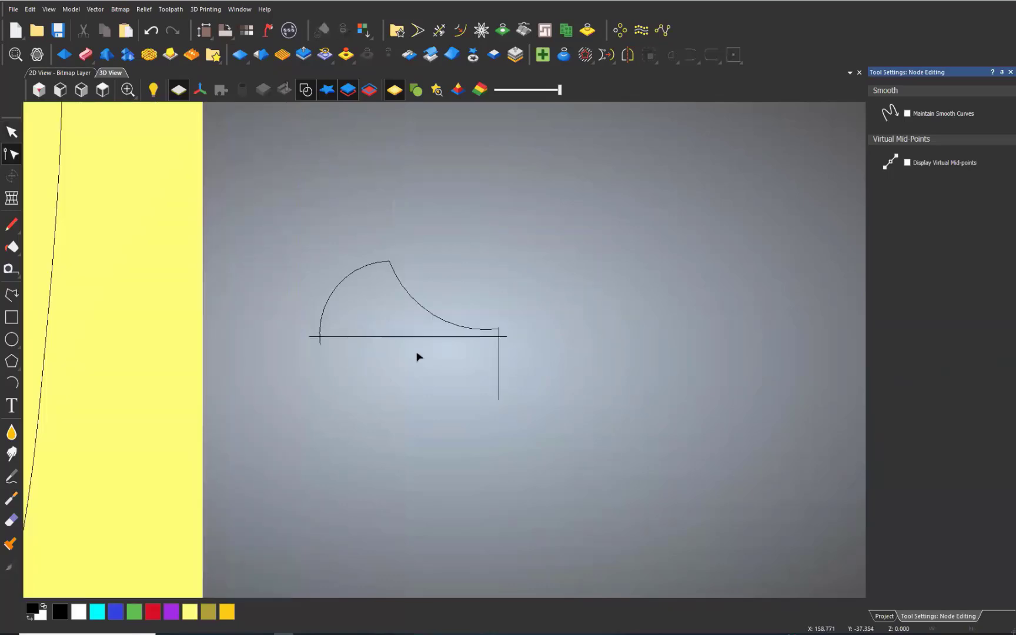
Trim the convex arc, base line and vertical line at their intersections, removing the overhangs at the left corner and below the base.
{"action": "left_click", "coordinate": [440, 30]}
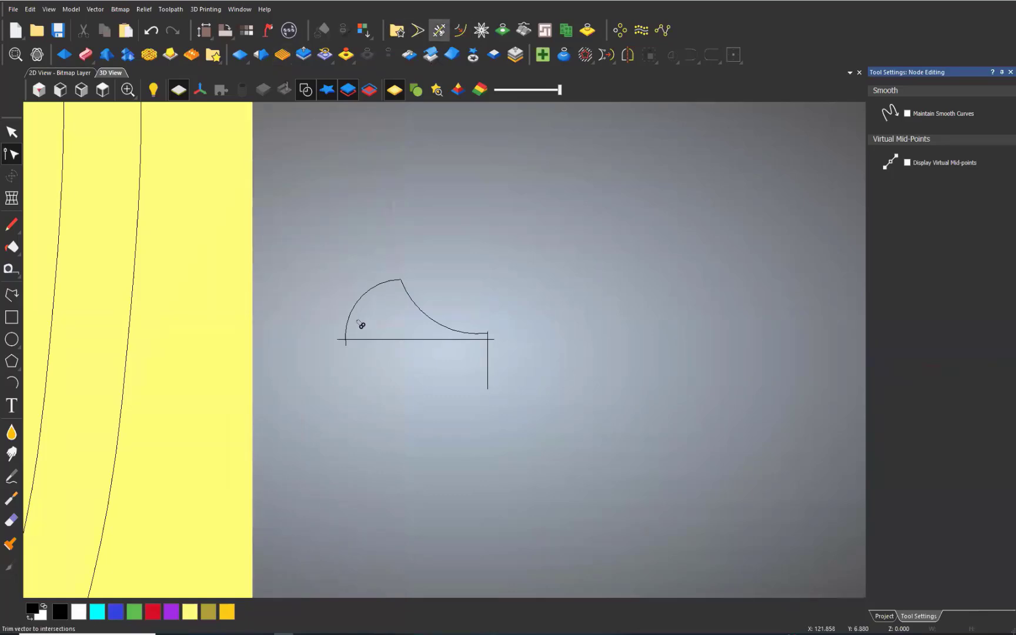
{"action": "scroll", "coordinate": [358, 325], "scroll_direction": "up", "scroll_amount": 4}
{"action": "scroll", "coordinate": [321, 364], "scroll_direction": "up", "scroll_amount": 2}
{"action": "left_click", "coordinate": [326, 357]}
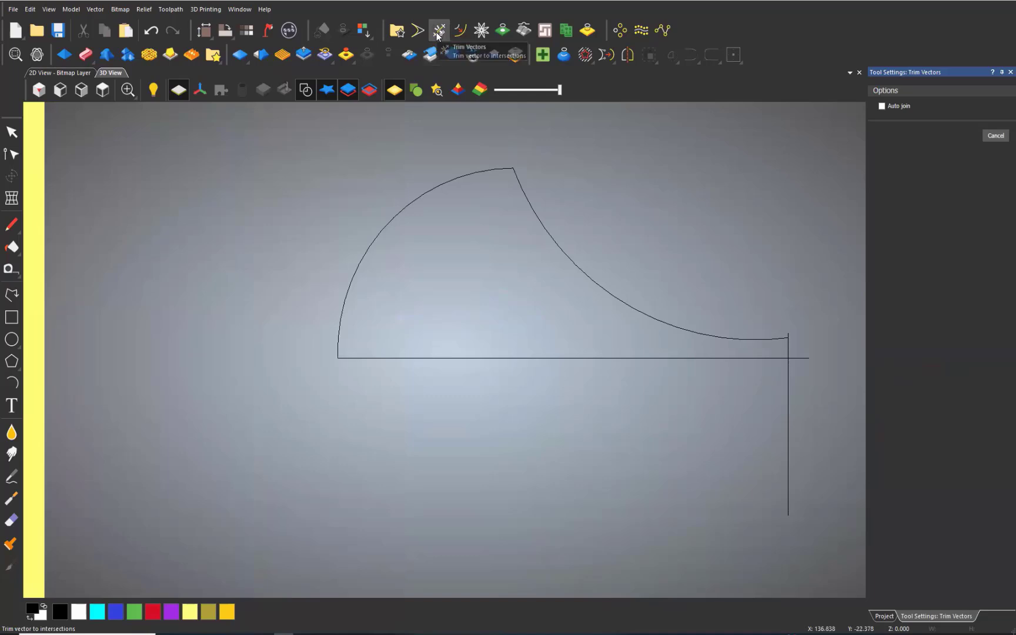
{"action": "scroll", "coordinate": [540, 370], "scroll_direction": "down", "scroll_amount": 5}
{"action": "scroll", "coordinate": [510, 364], "scroll_direction": "up", "scroll_amount": 4}
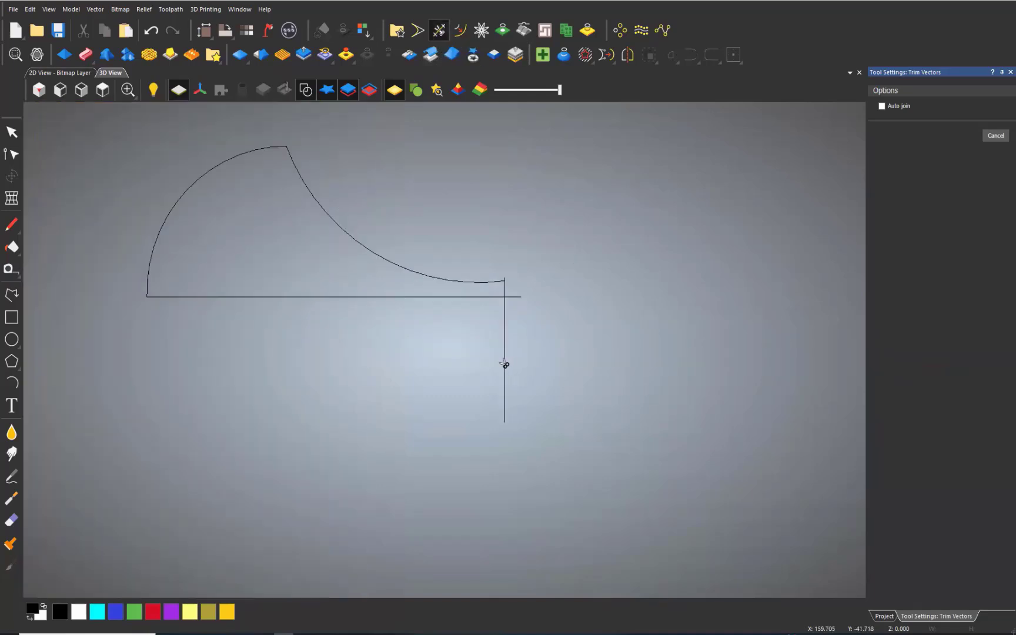
{"action": "left_click", "coordinate": [504, 365]}
{"action": "key", "text": "Escape"}
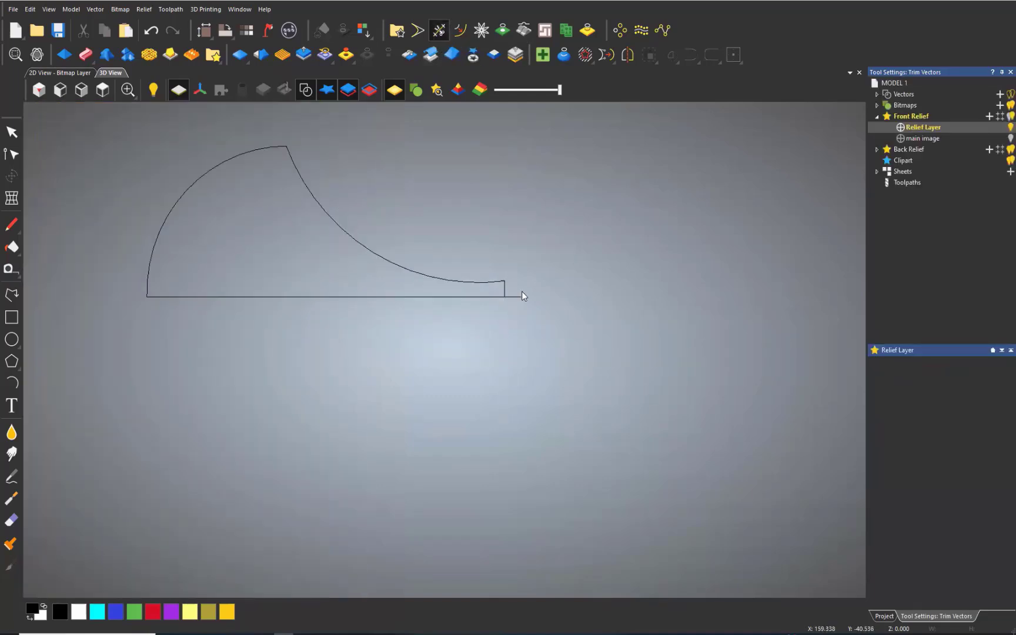
Delete the horizontal base line, leaving the two arcs and the short vertical end.
{"action": "left_click", "coordinate": [521, 294]}
{"action": "key", "text": "Delete"}
{"action": "scroll", "coordinate": [531, 304], "scroll_direction": "down", "scroll_amount": 3}
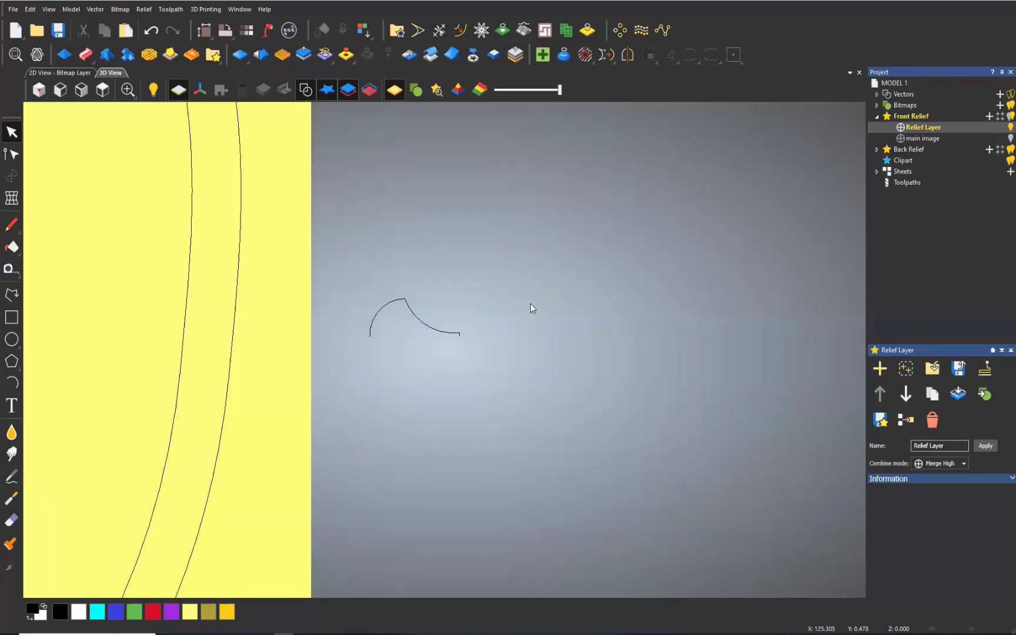
Join the two arcs and the short vertical line into one profile vector with a 0.025 mm tolerance.
{"action": "key", "text": "ctrl+a"}
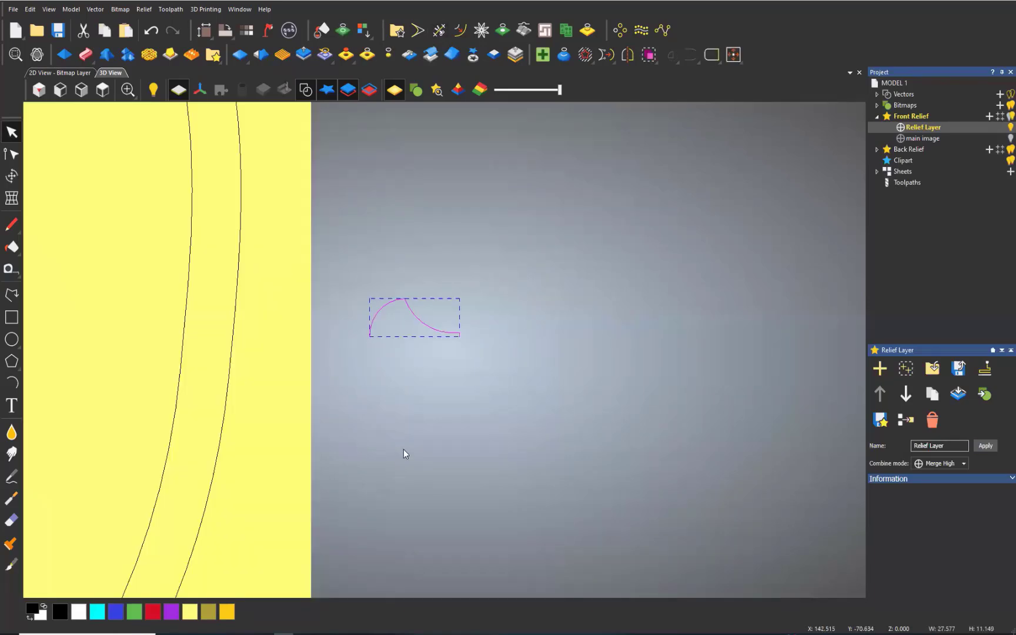
{"action": "key", "text": "j"}
{"action": "left_click", "coordinate": [848, 207]}
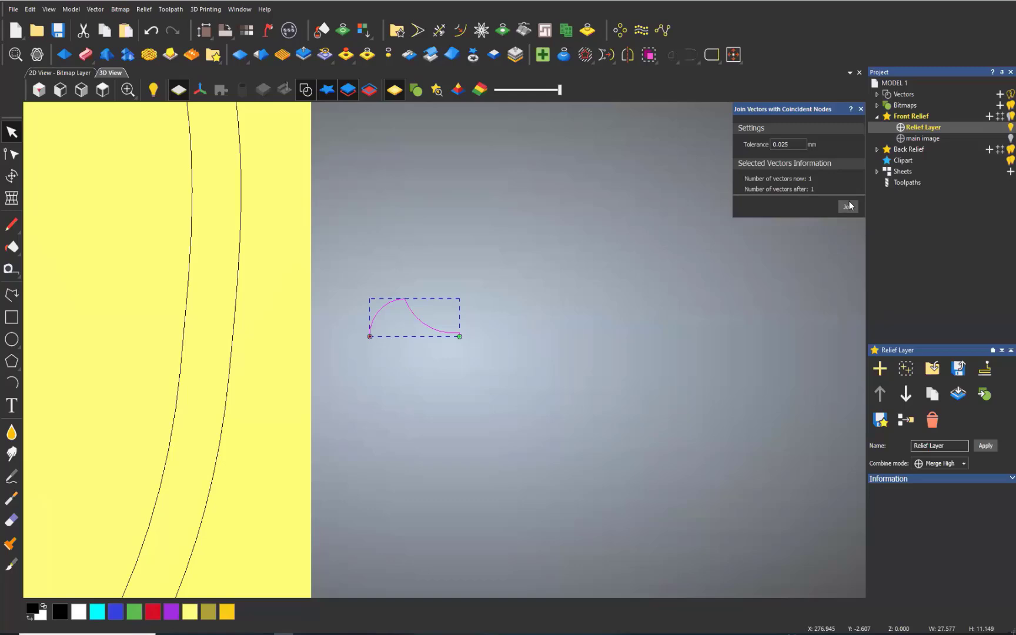
{"action": "left_click", "coordinate": [861, 109]}
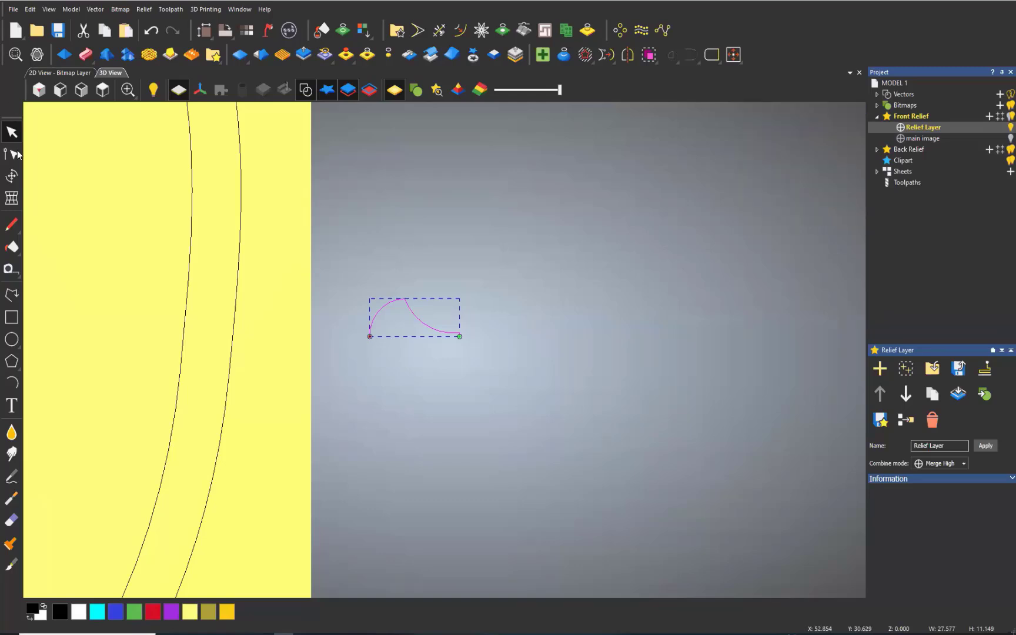
Scale the joined profile to a width of 15 mm, keeping its aspect ratio.
{"action": "left_click", "coordinate": [8, 181]}
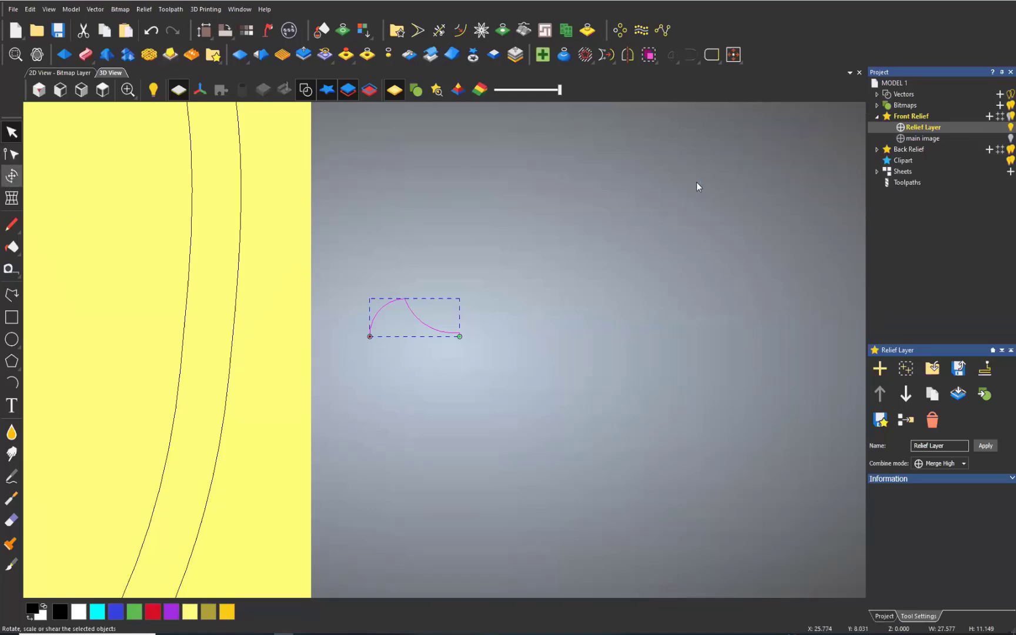
{"action": "double_click", "coordinate": [931, 112]}
{"action": "type", "text": "15"}
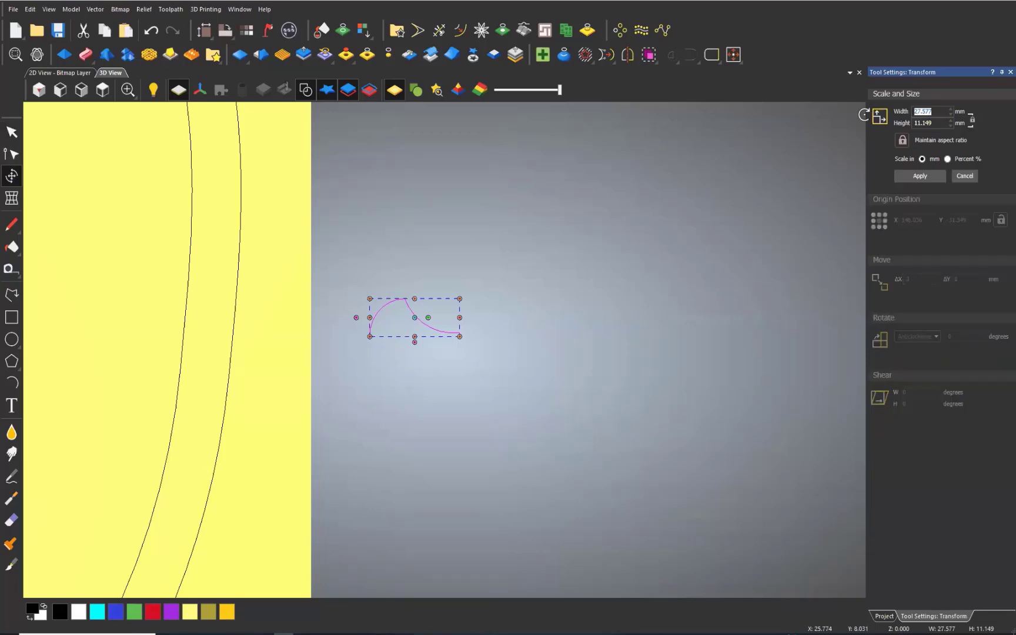
{"action": "key", "text": "Return"}
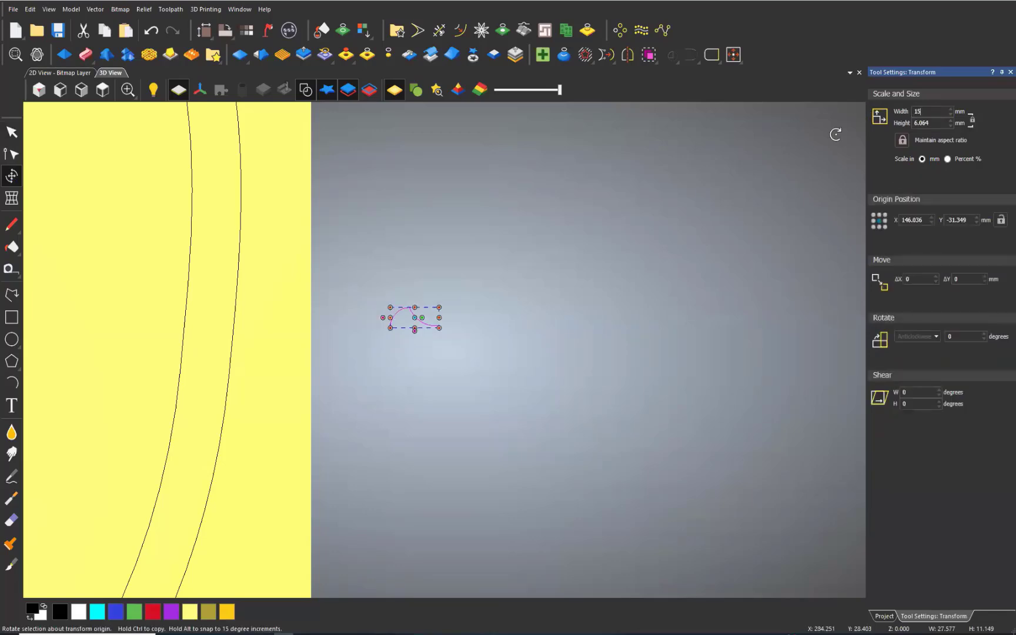
Mirror the profile horizontally about its right edge, and mirror it back about its left edge while keeping a copy of the original.
{"action": "left_click", "coordinate": [630, 59]}
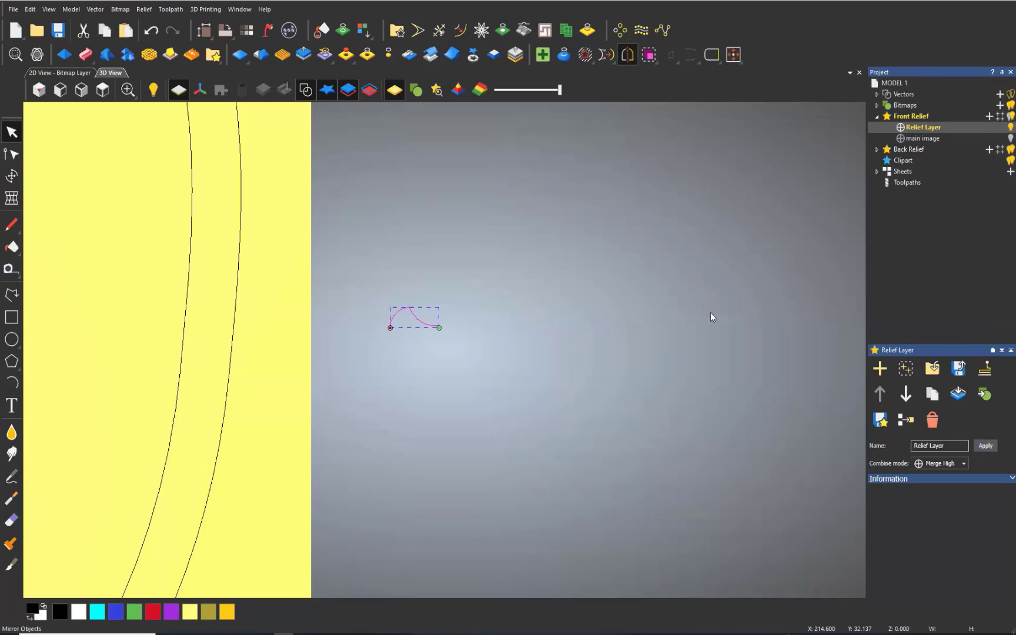
{"action": "left_click", "coordinate": [825, 206]}
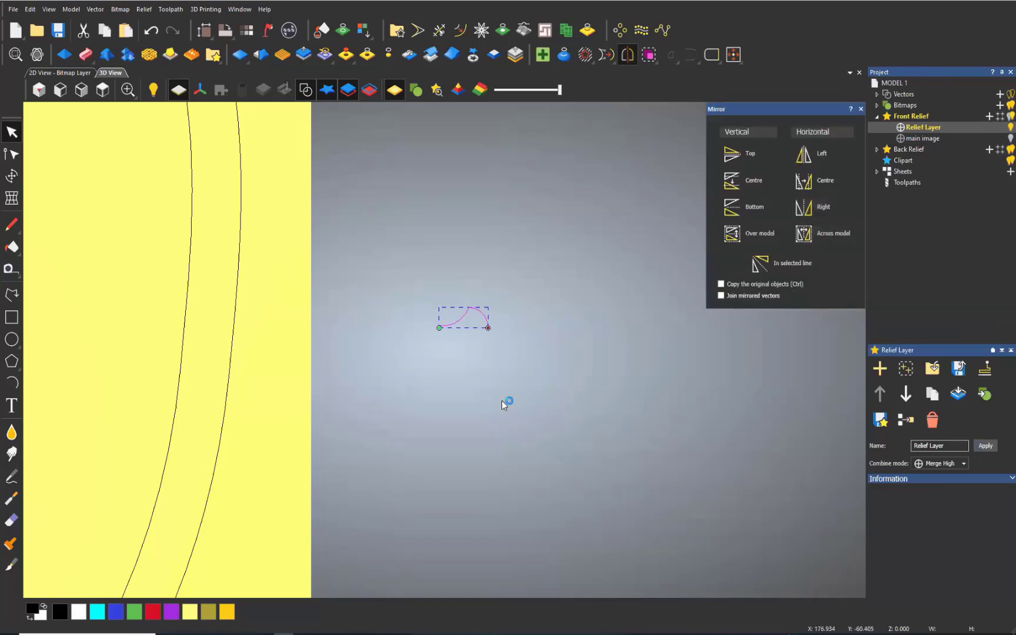
{"action": "left_click", "coordinate": [740, 286]}
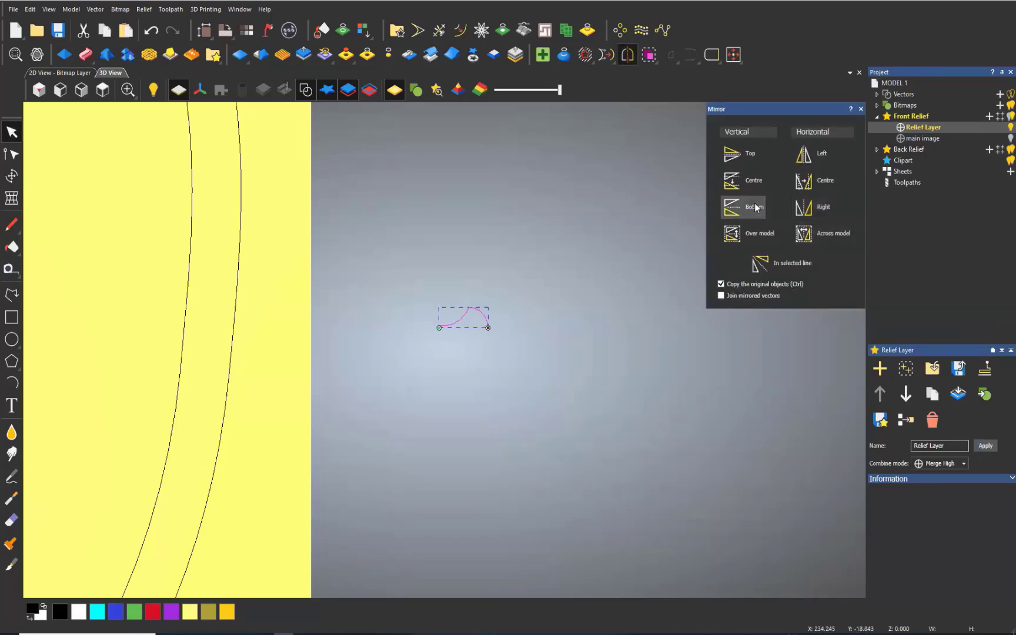
{"action": "left_click", "coordinate": [821, 155]}
Move the right-hand mirrored profile horizontally away from the other one to leave a gap, and deselect it.
{"action": "left_click", "coordinate": [452, 323]}
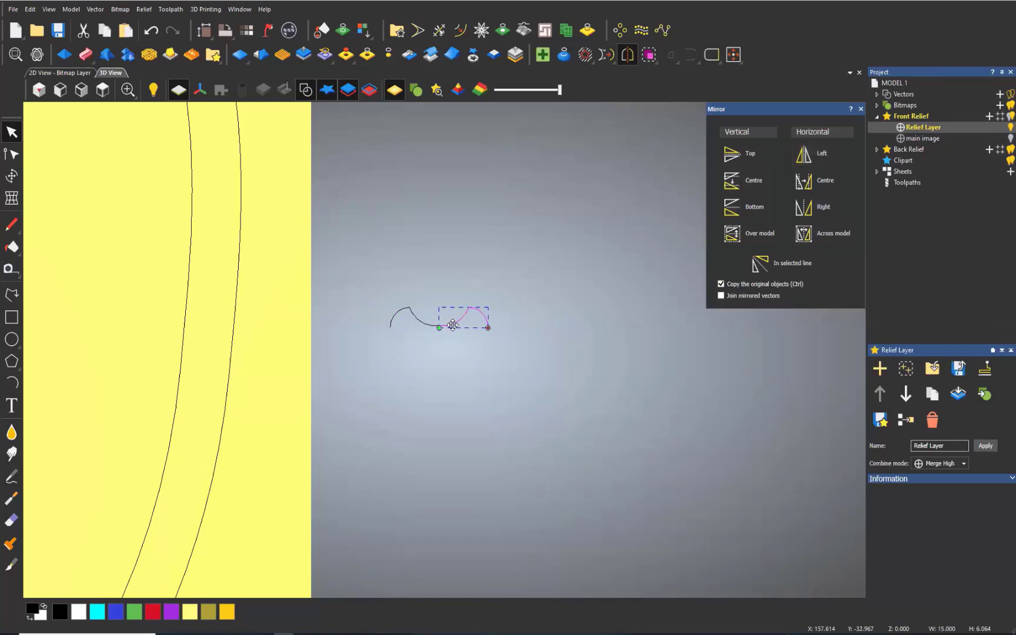
{"action": "left_click_drag", "start_coordinate": [454, 325], "coordinate": [478, 325]}
{"action": "left_click", "coordinate": [482, 397]}
Draw a shallow three-point arc about 11.5 mm wide and 2.8 mm high below the two profiles.
{"action": "scroll", "coordinate": [448, 376], "scroll_direction": "down", "scroll_amount": 5}
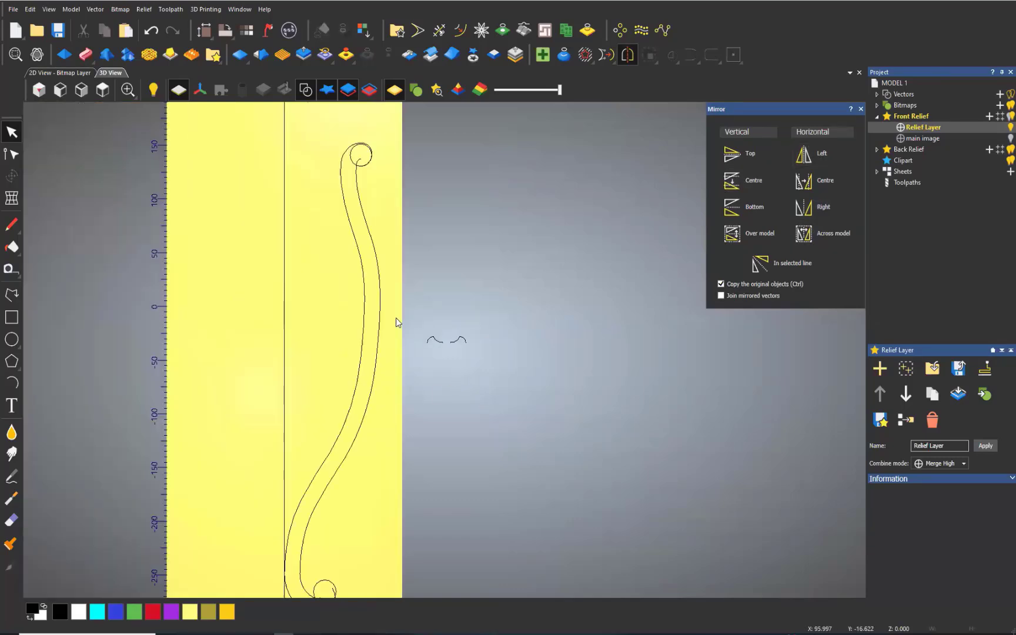
{"action": "scroll", "coordinate": [396, 318], "scroll_direction": "up", "scroll_amount": 2}
{"action": "scroll", "coordinate": [537, 440], "scroll_direction": "up", "scroll_amount": 1}
{"action": "scroll", "coordinate": [399, 381], "scroll_direction": "up", "scroll_amount": 3}
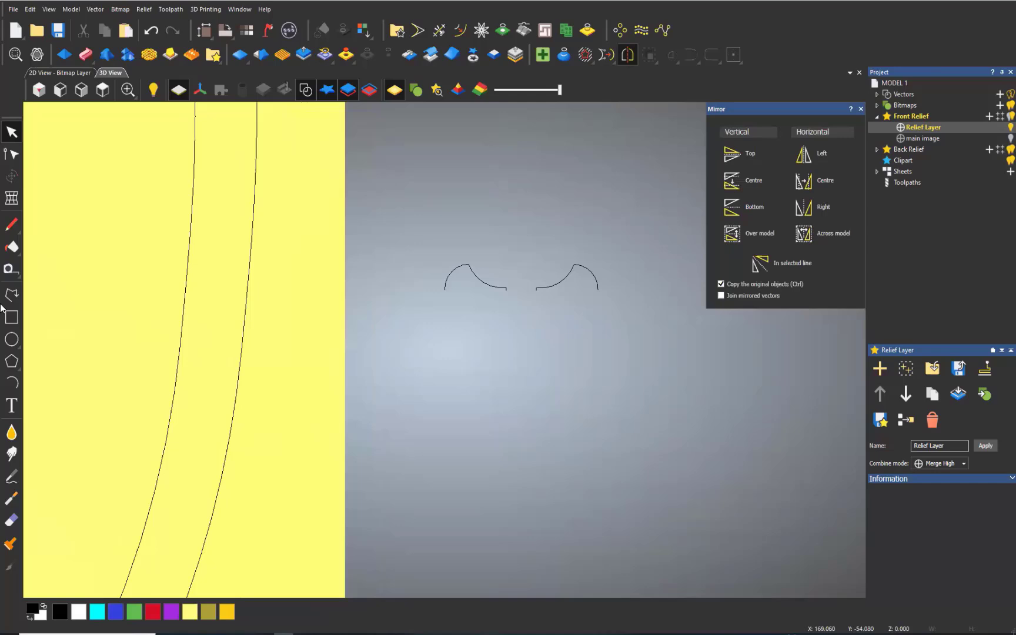
{"action": "left_click", "coordinate": [11, 382]}
{"action": "left_click", "coordinate": [483, 341]}
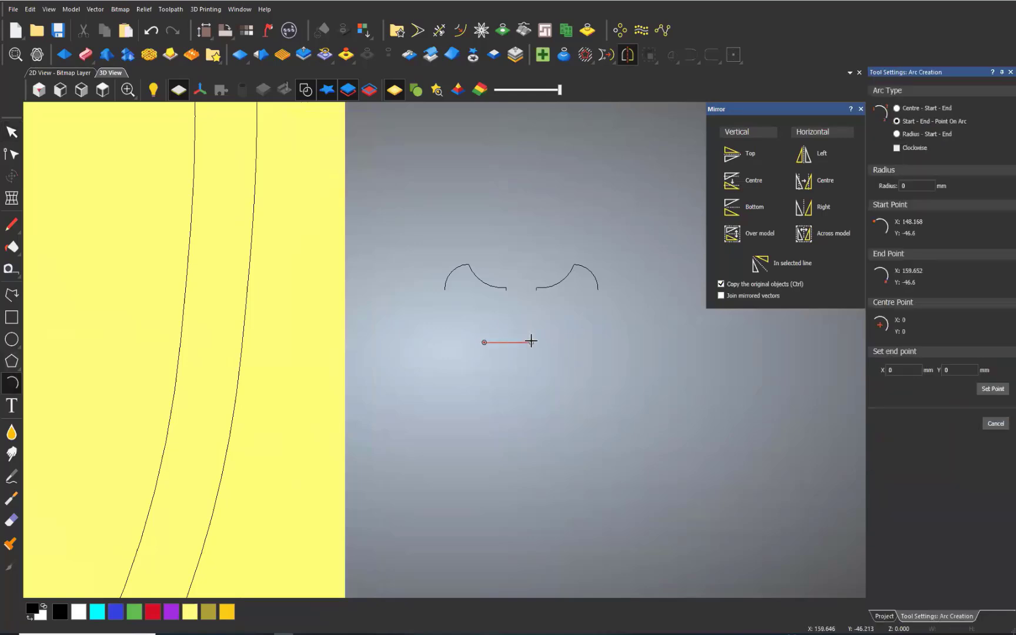
{"action": "left_click", "coordinate": [531, 342]}
{"action": "left_click", "coordinate": [508, 330]}
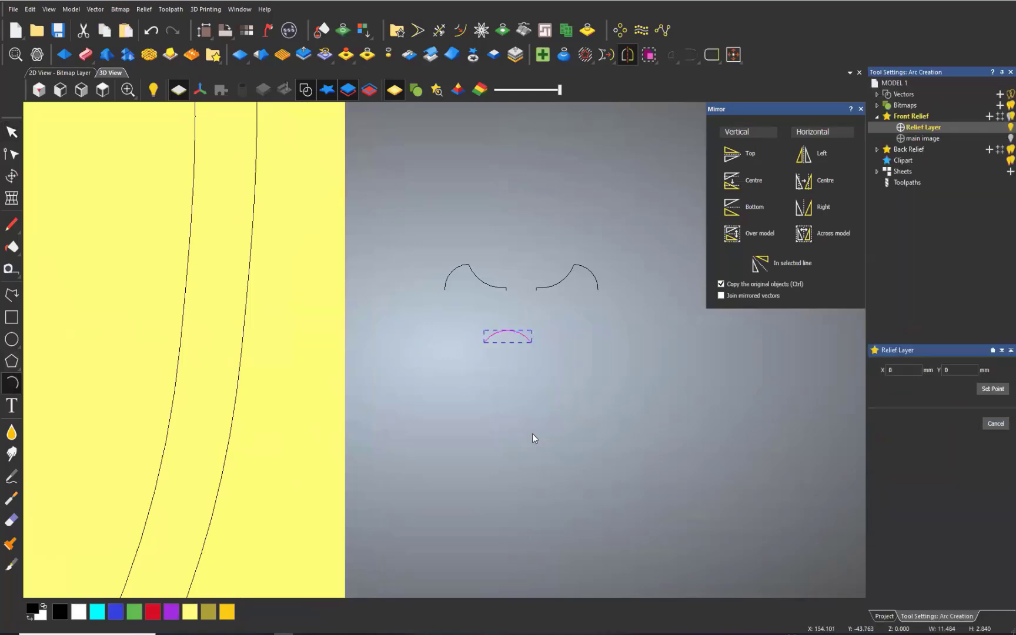
Draw a polyline right of the shallow arc, rising about 1.8 mm vertically and sloping down to the right for about 5.7 mm.
{"action": "left_click", "coordinate": [566, 352]}
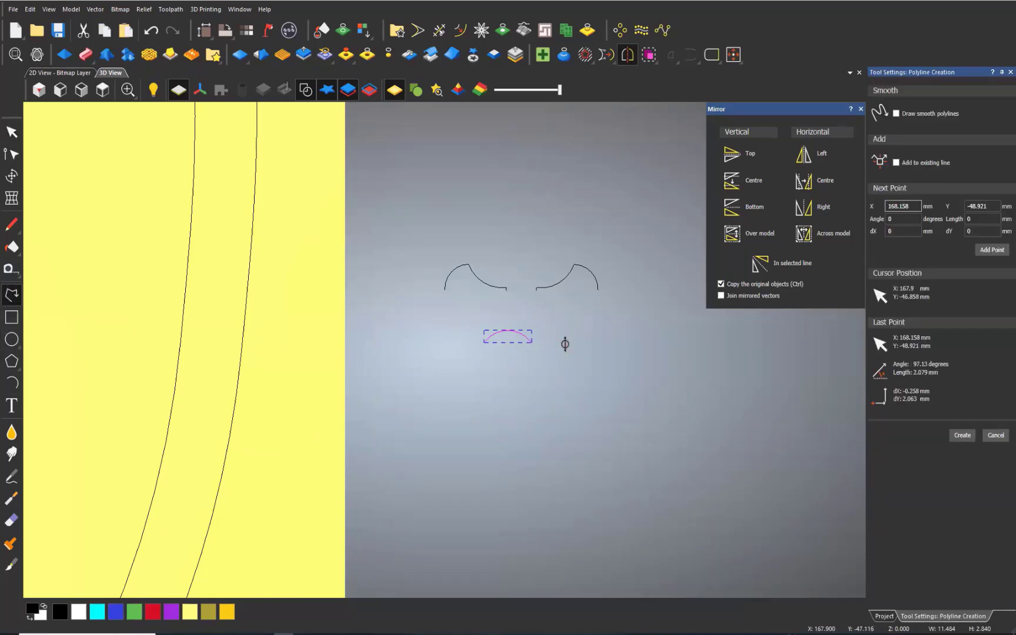
{"action": "left_click", "coordinate": [566, 347]}
{"action": "scroll", "coordinate": [602, 365], "scroll_direction": "up", "scroll_amount": 3}
{"action": "scroll", "coordinate": [604, 332], "scroll_direction": "up", "scroll_amount": 1}
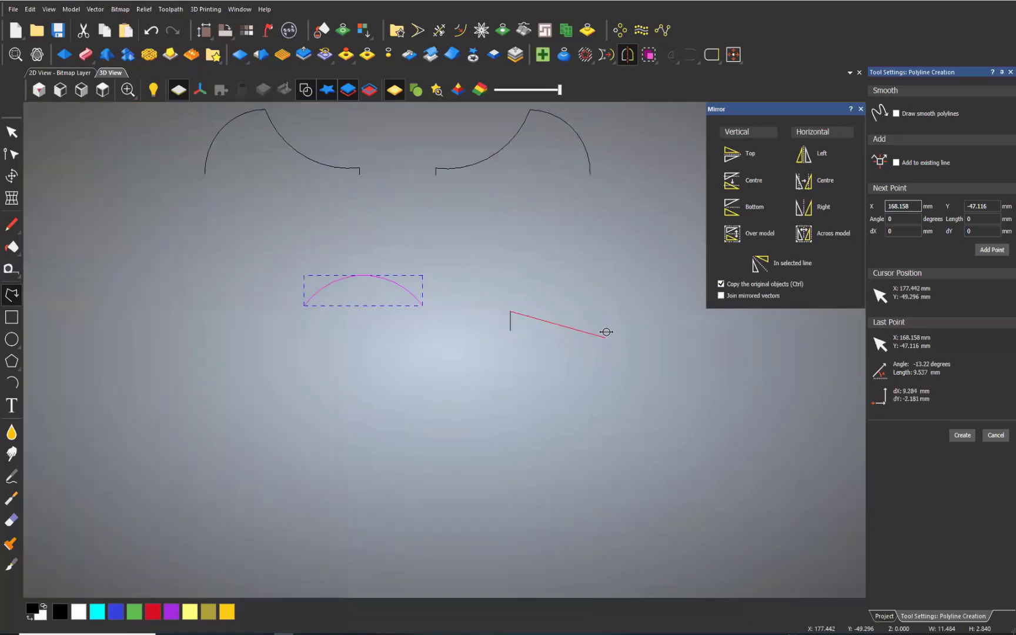
{"action": "double_click", "coordinate": [565, 329]}
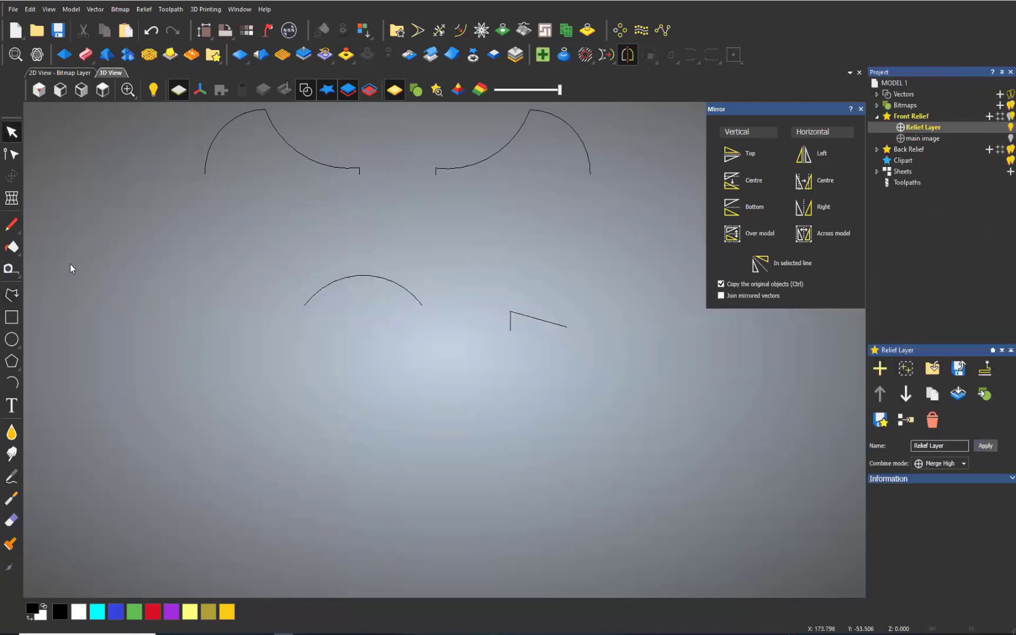
Draw a horizontal line about 10.7 mm long leftward from the slope's lower end, and trim the vertical line below it.
{"action": "left_click", "coordinate": [11, 294]}
{"action": "left_click", "coordinate": [567, 327]}
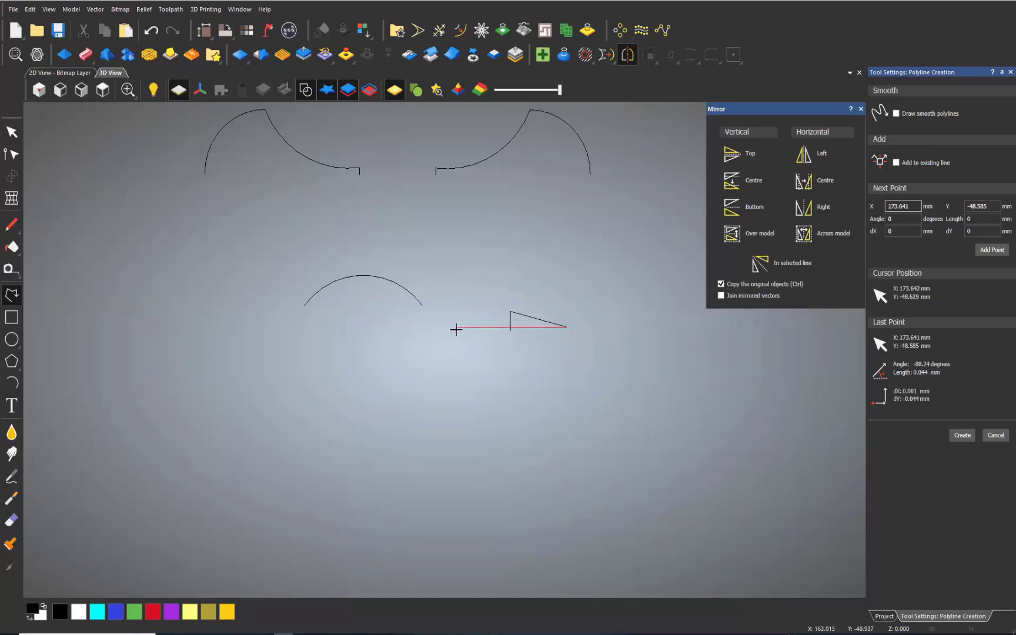
{"action": "double_click", "coordinate": [456, 327]}
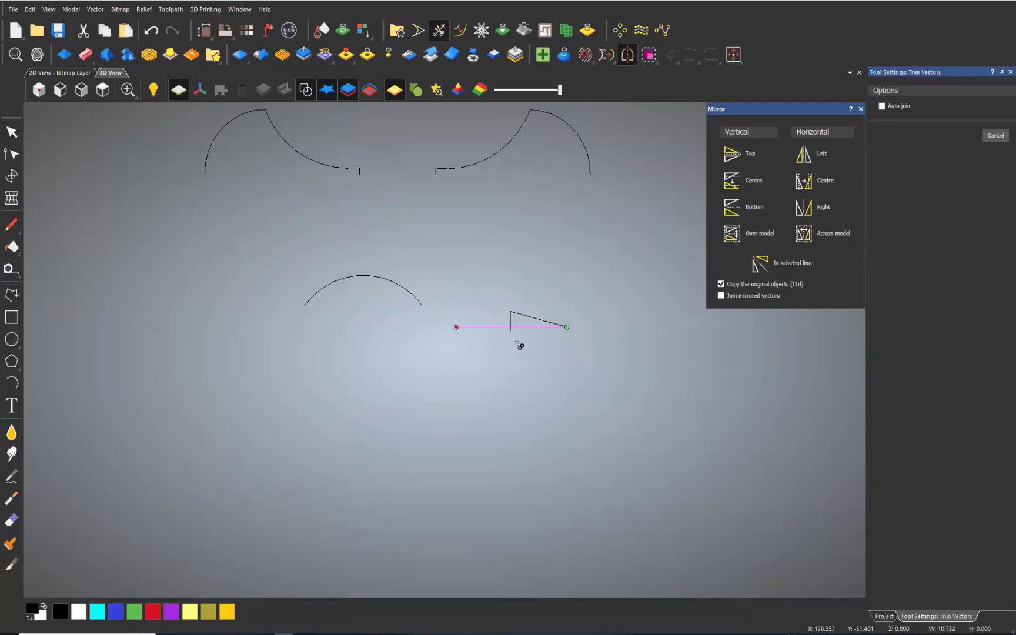
{"action": "key", "text": "Escape"}
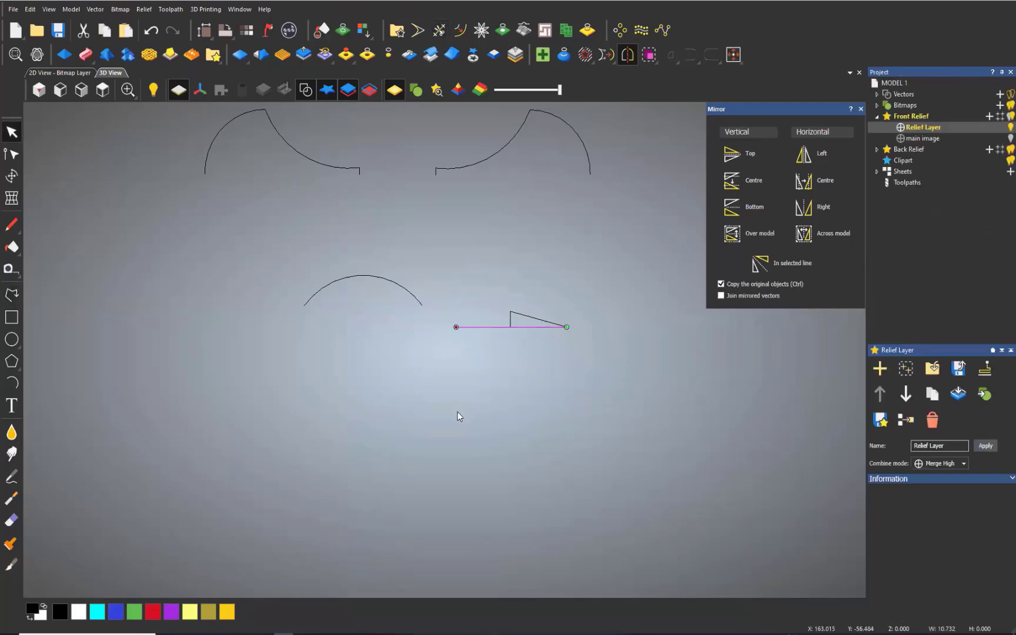
Delete the horizontal line under the wedge profile and save the model.
{"action": "key", "text": "Delete"}
{"action": "scroll", "coordinate": [458, 419], "scroll_direction": "down", "scroll_amount": 6}
{"action": "scroll", "coordinate": [381, 315], "scroll_direction": "up", "scroll_amount": 1}
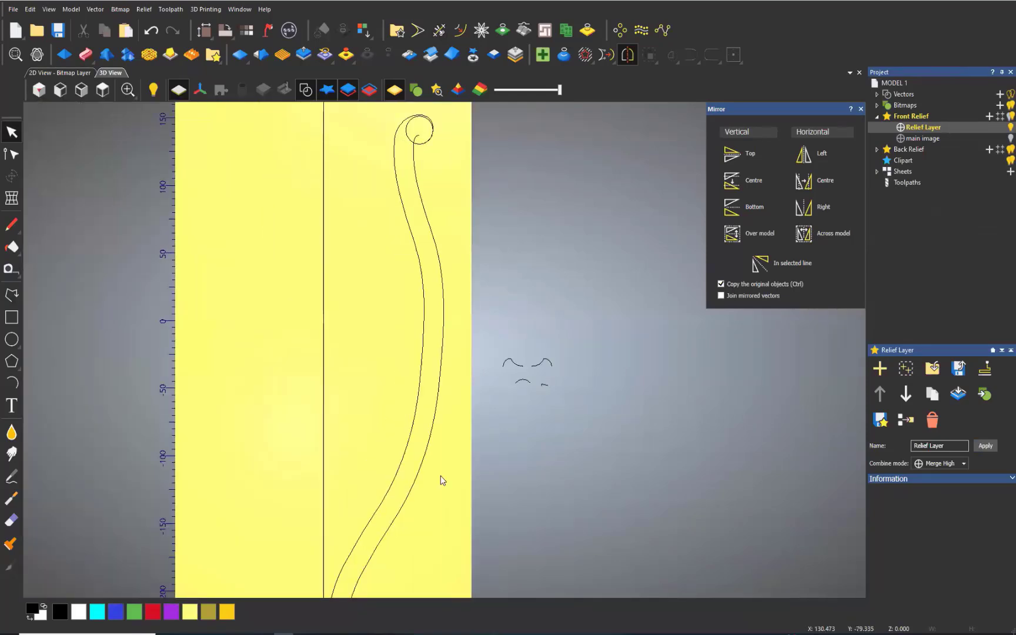
{"action": "scroll", "coordinate": [440, 476], "scroll_direction": "down", "scroll_amount": 2}
{"action": "key", "text": "ctrl+s"}
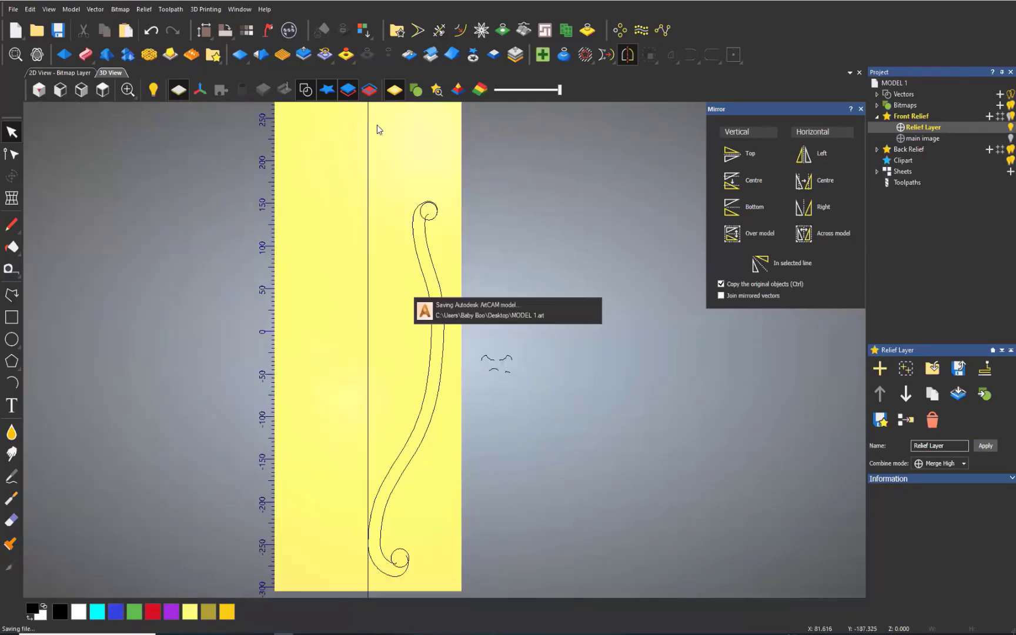
Hide the flat zero plane in the 3D view so only the vectors show around the scroll stem.
{"action": "left_click", "coordinate": [369, 90]}
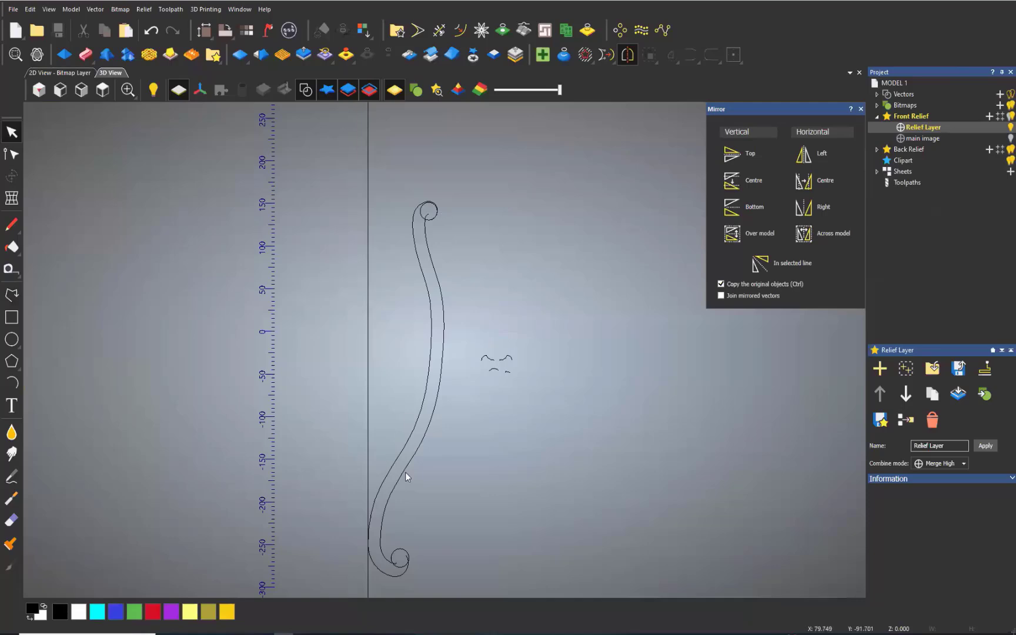
{"action": "left_click", "coordinate": [421, 282]}
{"action": "left_click", "coordinate": [617, 336]}
{"action": "scroll", "coordinate": [393, 492], "scroll_direction": "down", "scroll_amount": 1}
{"action": "middle_click_drag", "start_coordinate": [422, 469], "coordinate": [437, 414]}
{"action": "scroll", "coordinate": [471, 238], "scroll_direction": "up", "scroll_amount": 1}
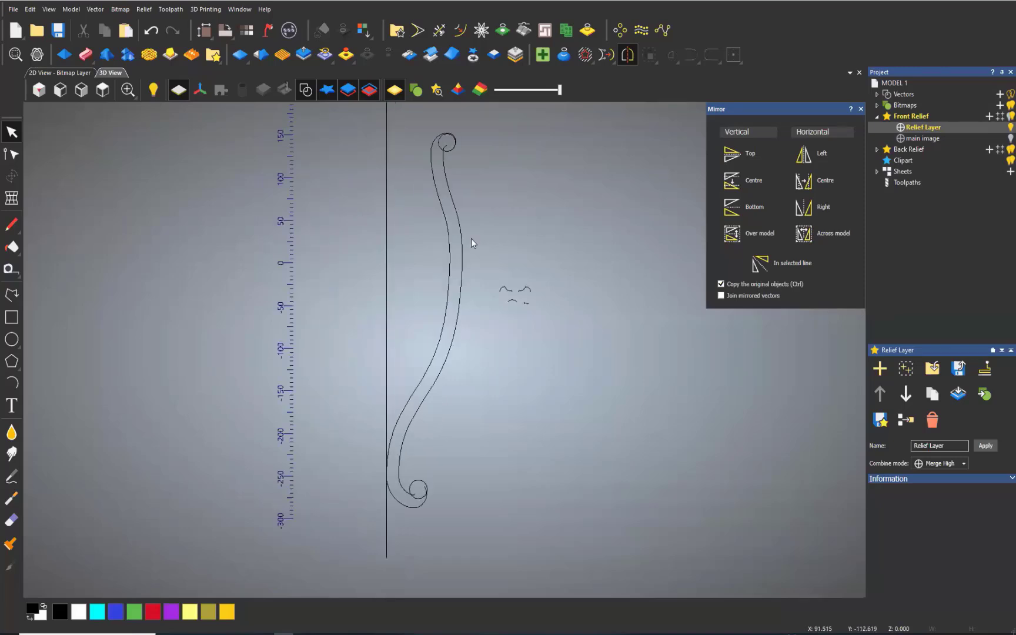
Start a Two Rail Sweep using the scroll stem's two edge curves as drive rails.
{"action": "left_click_drag", "start_coordinate": [421, 245], "coordinate": [419, 249]}
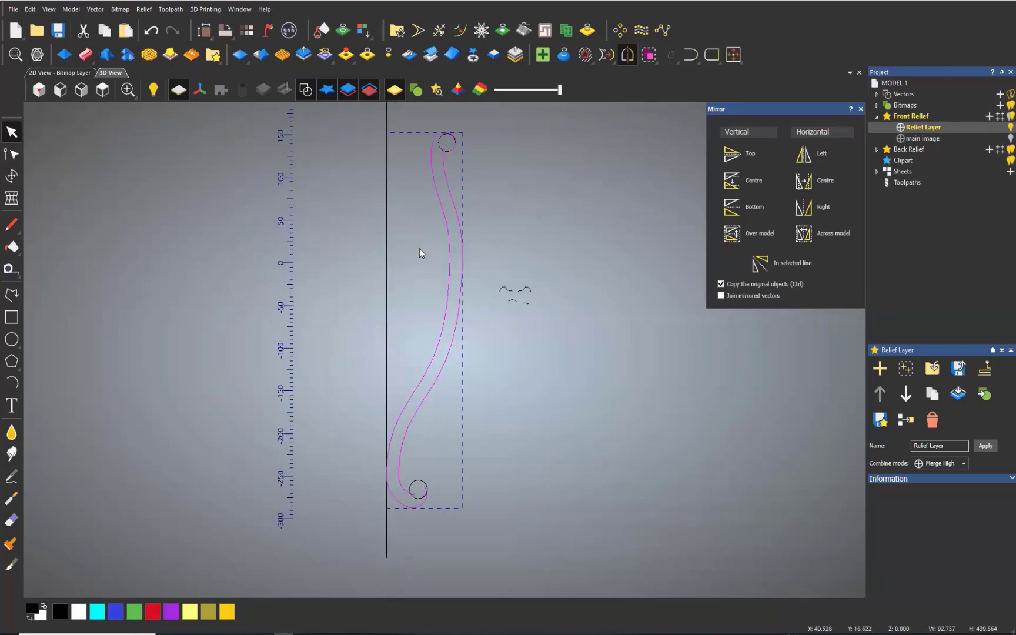
{"action": "mouse_move", "coordinate": [85, 57]}
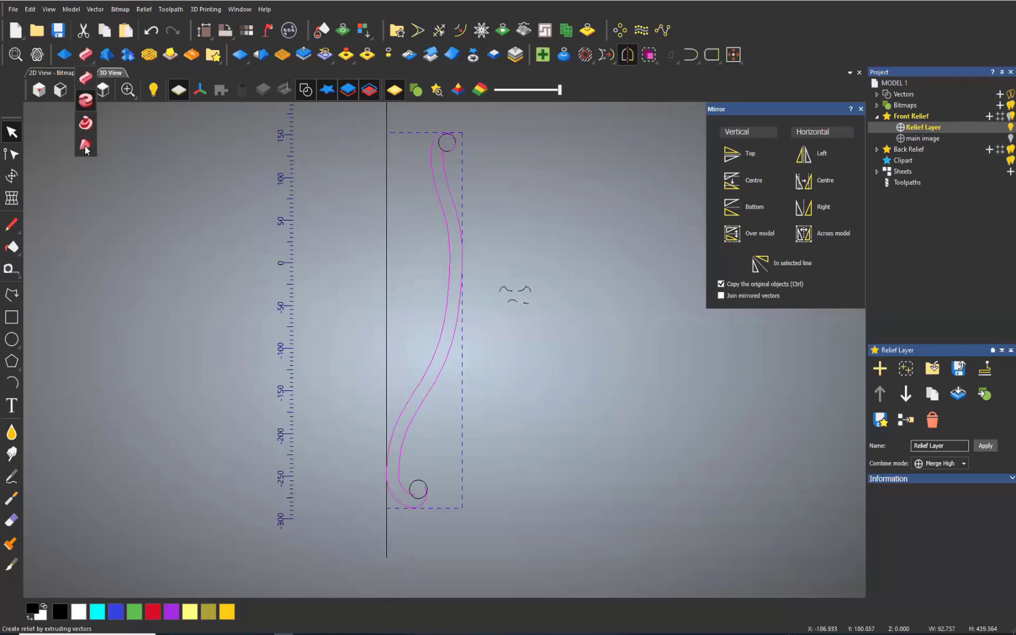
{"action": "left_click", "coordinate": [87, 78]}
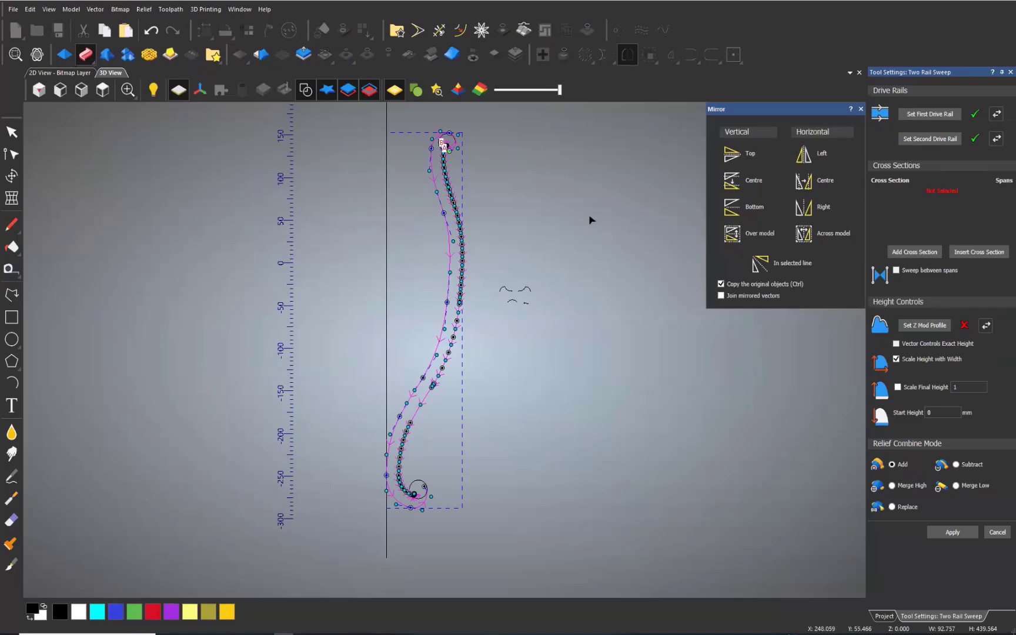
Add the right-hand mirrored arc profile as the sweep's cross section.
{"action": "scroll", "coordinate": [504, 298], "scroll_direction": "up", "scroll_amount": 1}
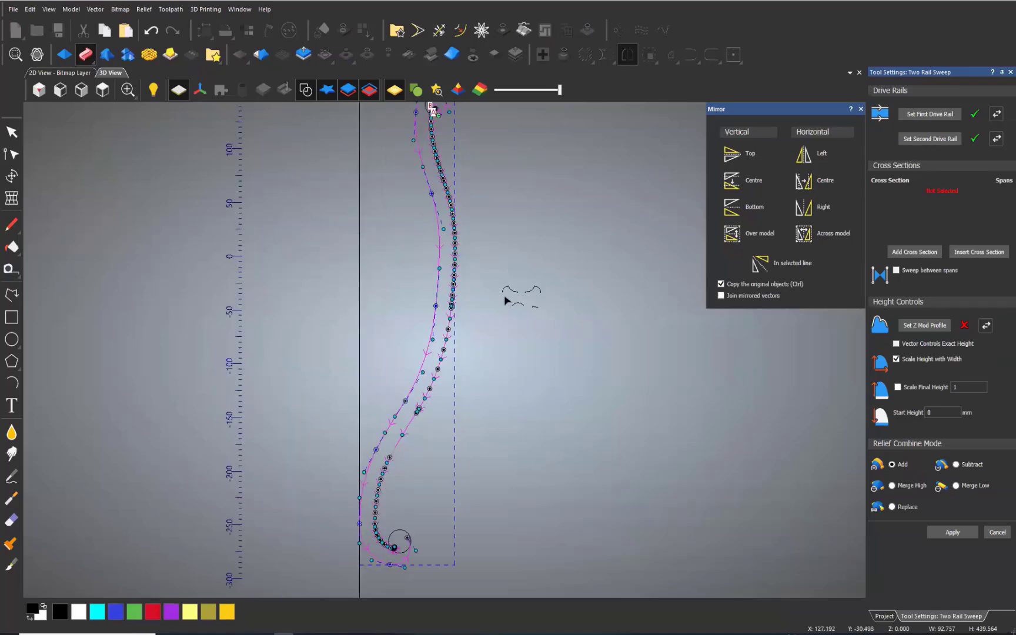
{"action": "scroll", "coordinate": [510, 300], "scroll_direction": "up", "scroll_amount": 2}
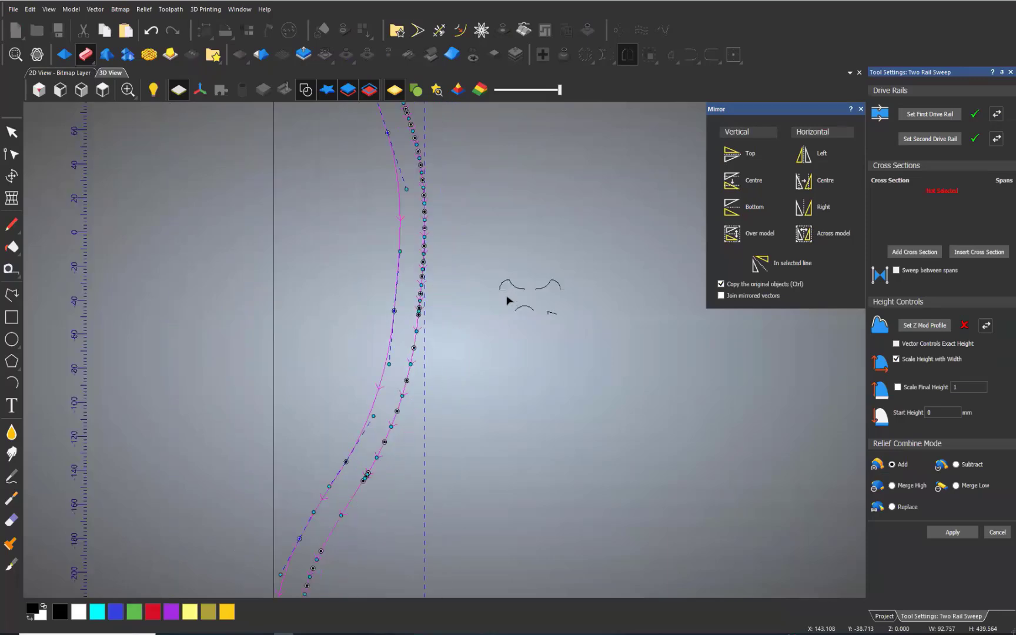
{"action": "left_click", "coordinate": [553, 286]}
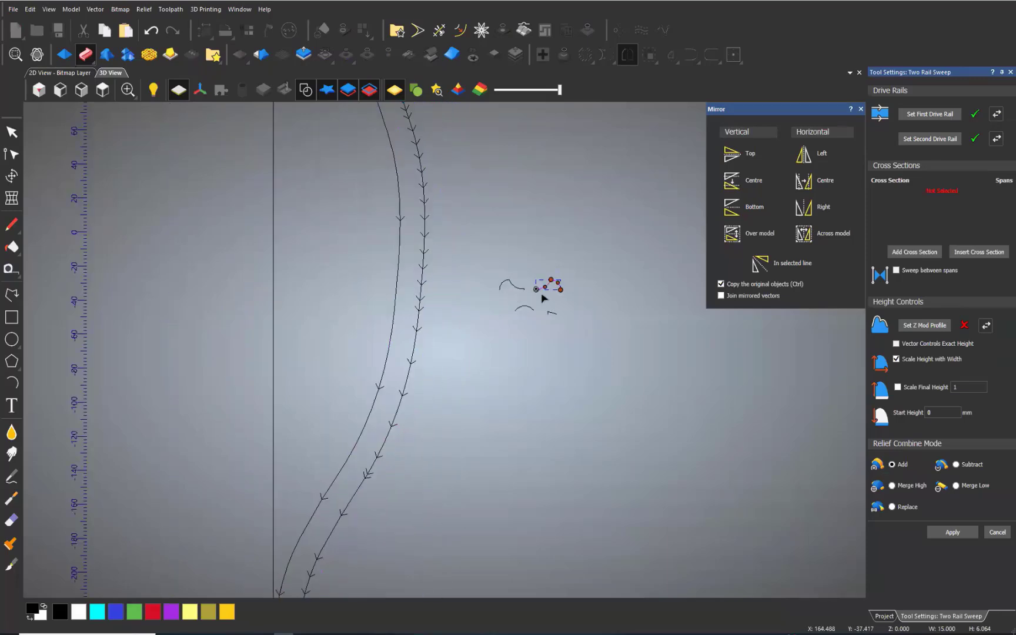
{"action": "left_click", "coordinate": [928, 252]}
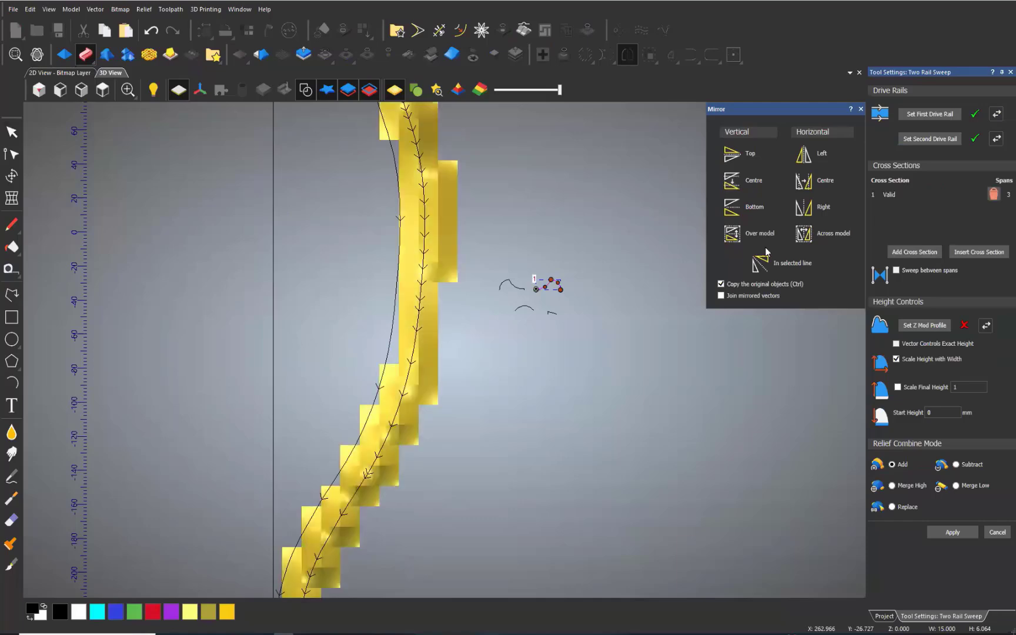
Examine the sweep preview along the stem and around its lower scroll.
{"action": "scroll", "coordinate": [447, 410], "scroll_direction": "down", "scroll_amount": 1}
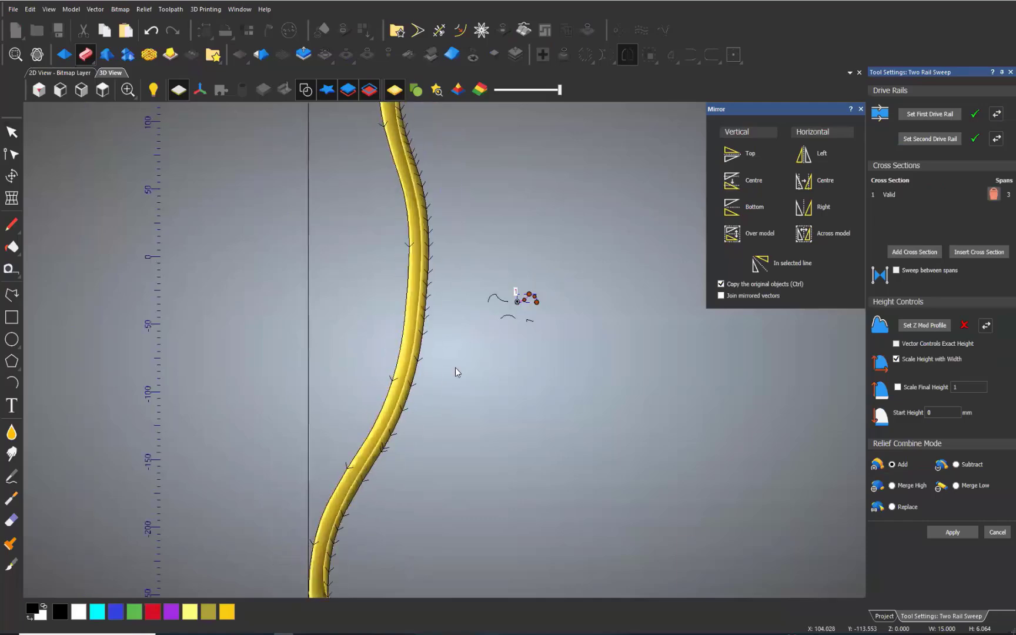
{"action": "left_click_drag", "start_coordinate": [455, 368], "coordinate": [459, 319]}
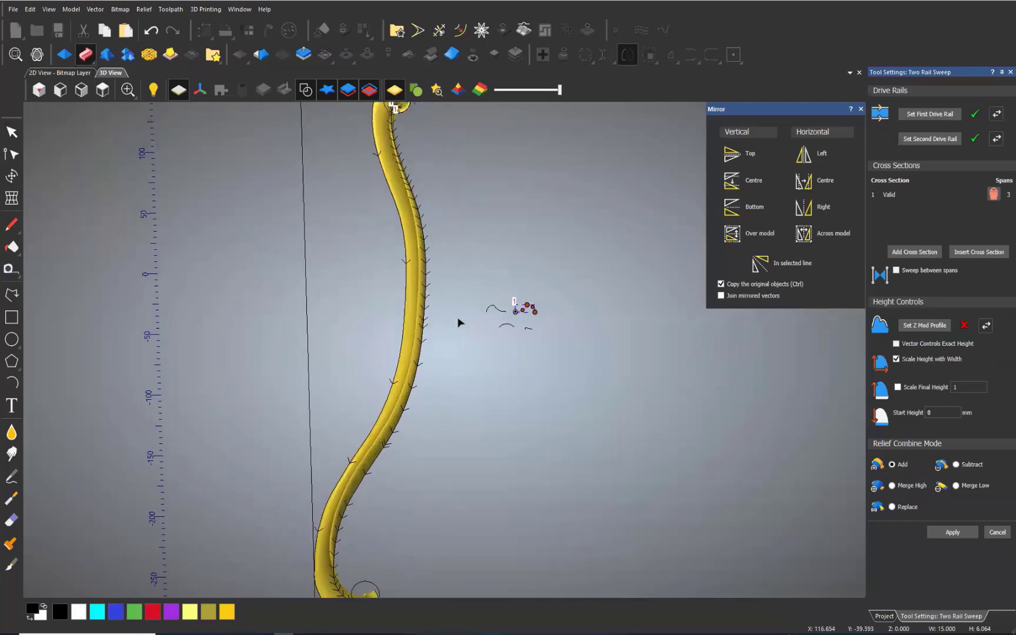
{"action": "scroll", "coordinate": [459, 327], "scroll_direction": "down", "scroll_amount": 4}
{"action": "scroll", "coordinate": [401, 270], "scroll_direction": "up", "scroll_amount": 2}
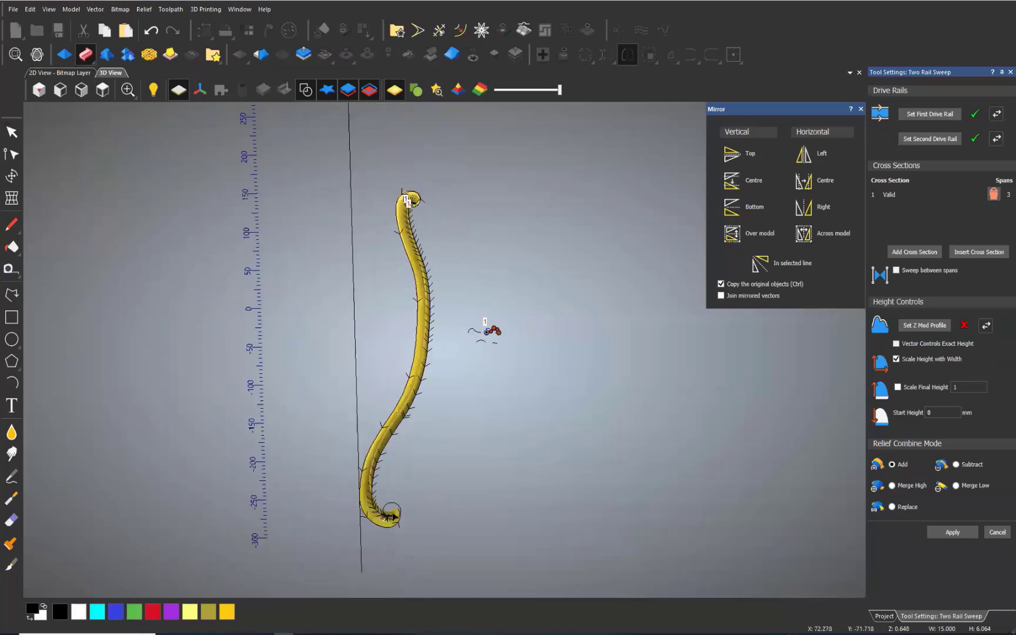
{"action": "scroll", "coordinate": [394, 516], "scroll_direction": "up", "scroll_amount": 1}
{"action": "scroll", "coordinate": [395, 516], "scroll_direction": "up", "scroll_amount": 1}
{"action": "scroll", "coordinate": [488, 166], "scroll_direction": "down", "scroll_amount": 1}
{"action": "scroll", "coordinate": [461, 200], "scroll_direction": "down", "scroll_amount": 1}
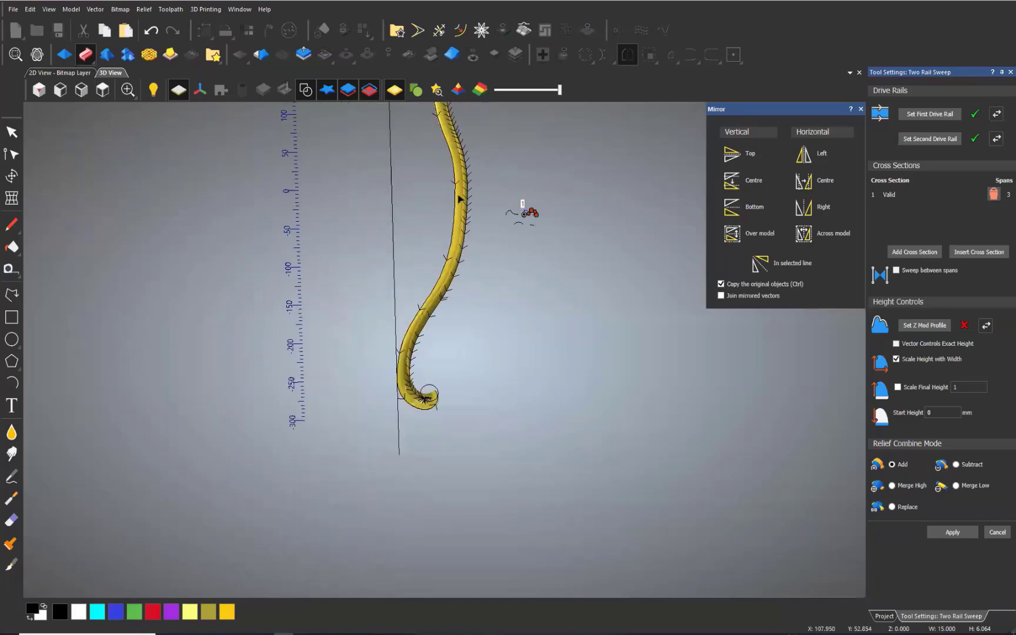
{"action": "scroll", "coordinate": [461, 200], "scroll_direction": "up", "scroll_amount": 2}
Replace the sweep's cross section with the left-hand mirrored arc profile.
{"action": "left_click", "coordinate": [997, 194]}
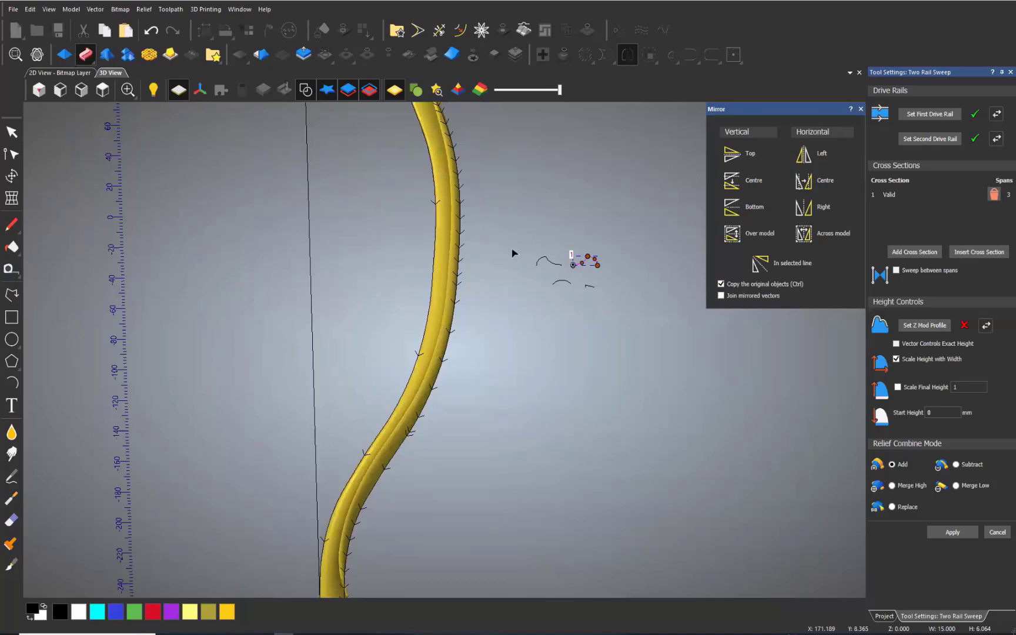
{"action": "left_click_drag", "start_coordinate": [549, 230], "coordinate": [525, 283]}
{"action": "left_click", "coordinate": [925, 252]}
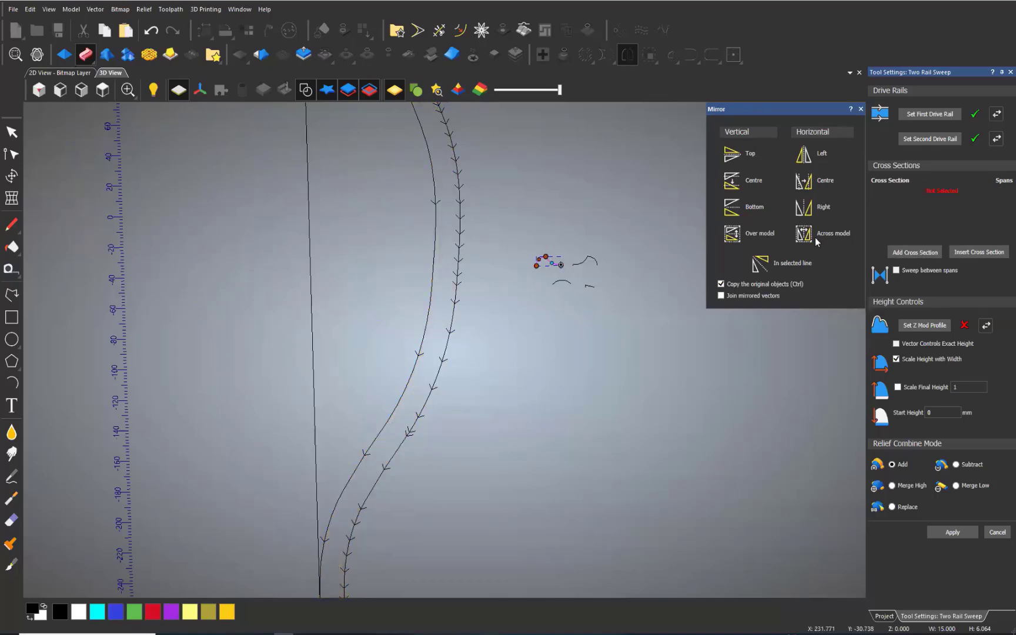
Examine how the replaced cross section shapes the stem at its upper and lower scroll ends.
{"action": "scroll", "coordinate": [436, 206], "scroll_direction": "down", "scroll_amount": 5}
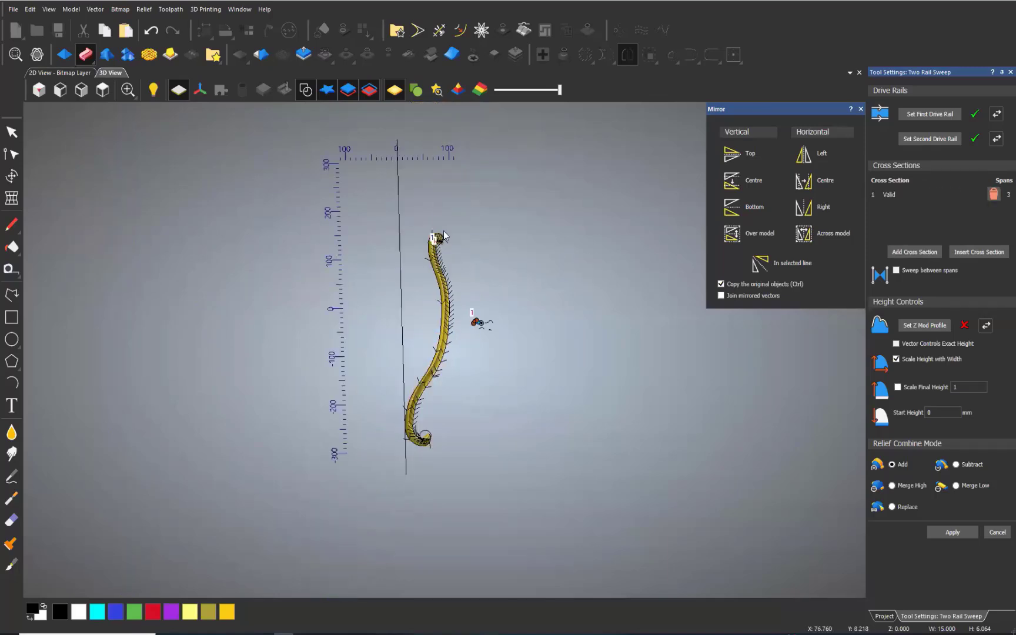
{"action": "scroll", "coordinate": [444, 237], "scroll_direction": "up", "scroll_amount": 5}
{"action": "scroll", "coordinate": [473, 399], "scroll_direction": "down", "scroll_amount": 2}
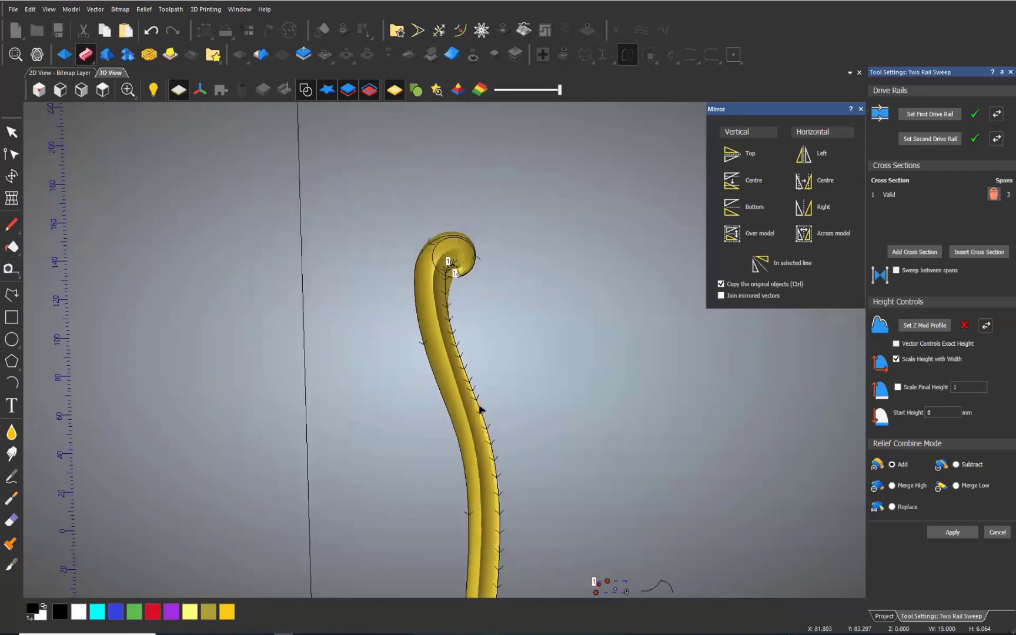
{"action": "scroll", "coordinate": [462, 466], "scroll_direction": "down", "scroll_amount": 2}
{"action": "scroll", "coordinate": [437, 520], "scroll_direction": "up", "scroll_amount": 4}
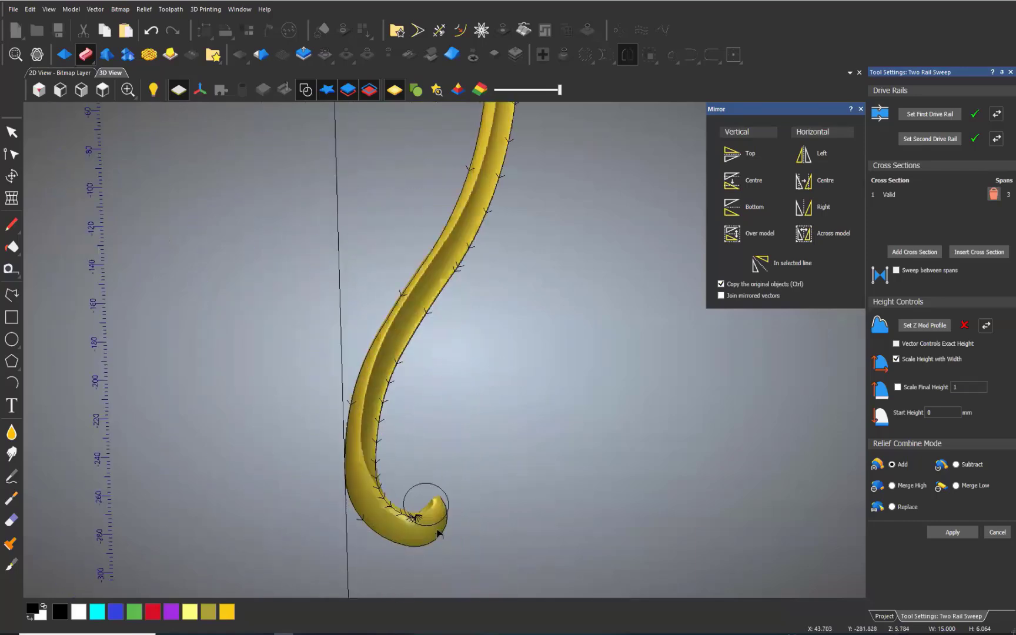
{"action": "scroll", "coordinate": [536, 238], "scroll_direction": "down", "scroll_amount": 5}
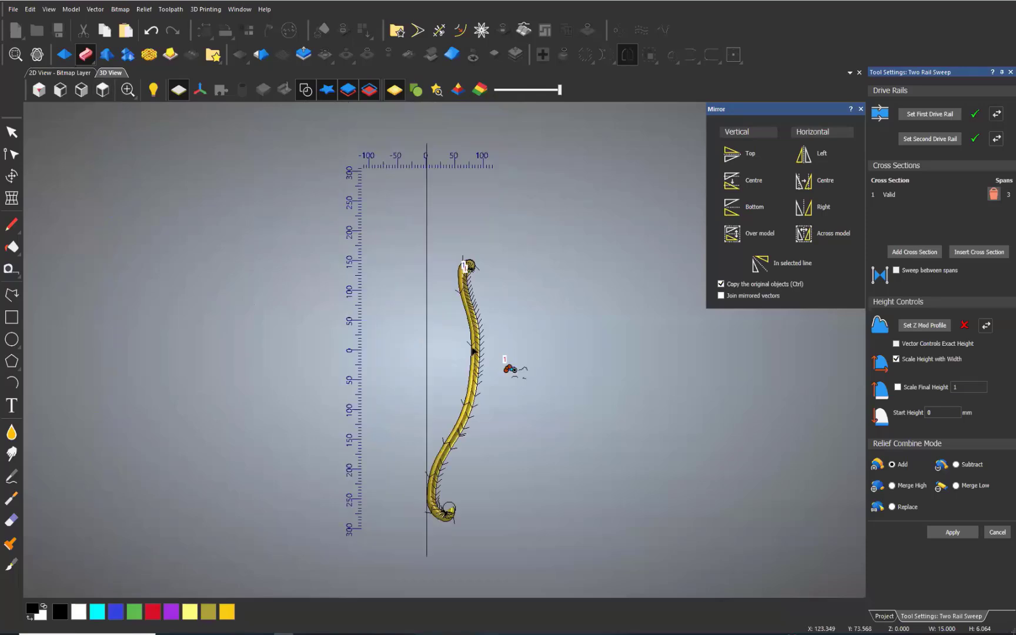
{"action": "scroll", "coordinate": [485, 438], "scroll_direction": "up", "scroll_amount": 4}
{"action": "scroll", "coordinate": [487, 483], "scroll_direction": "down", "scroll_amount": 2}
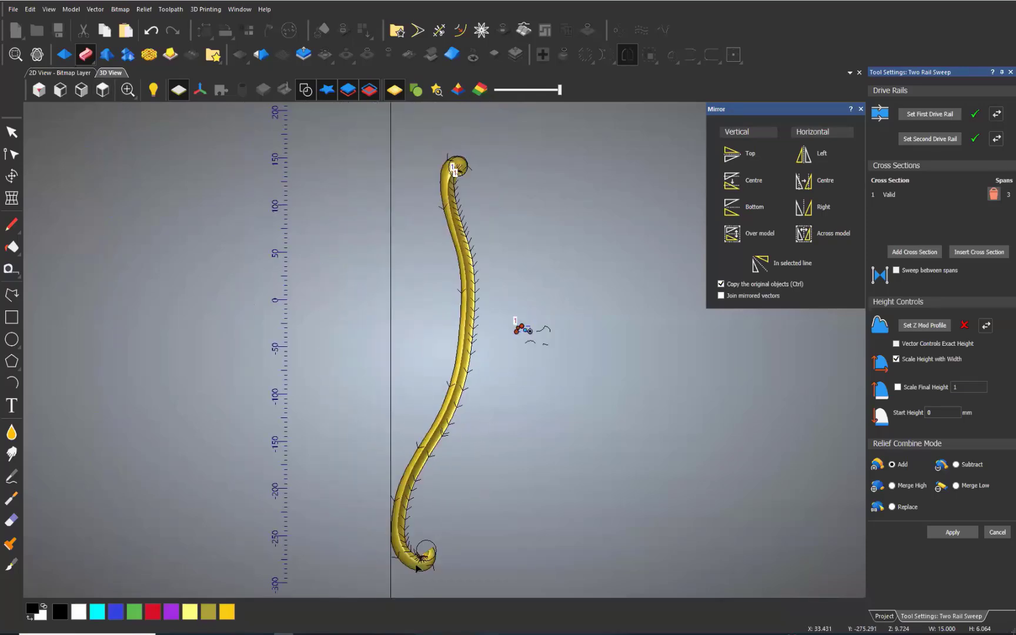
{"action": "scroll", "coordinate": [416, 568], "scroll_direction": "up", "scroll_amount": 4}
{"action": "scroll", "coordinate": [417, 568], "scroll_direction": "down", "scroll_amount": 1}
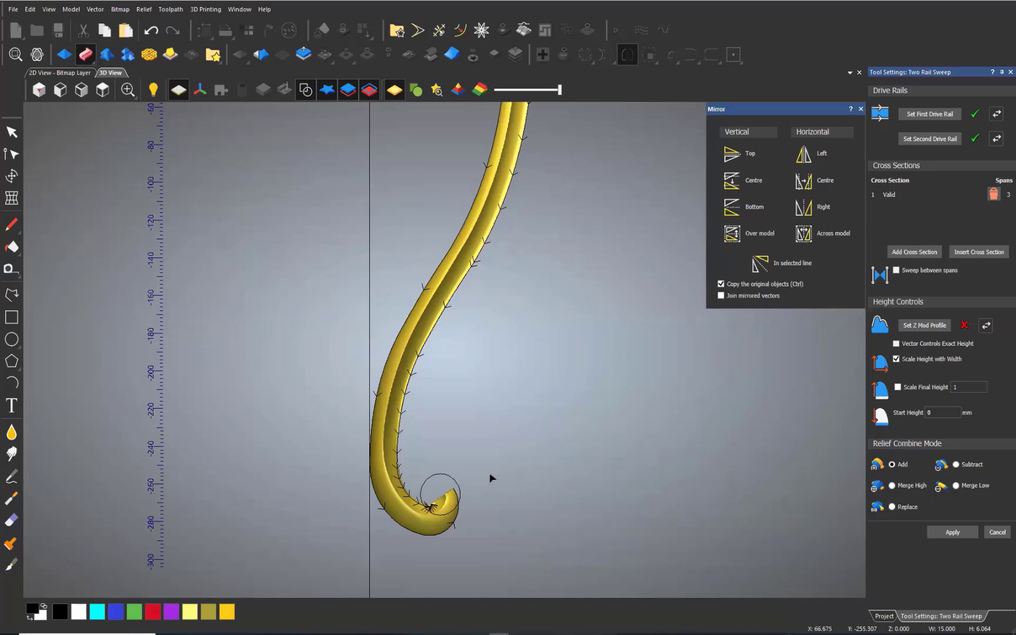
{"action": "scroll", "coordinate": [453, 489], "scroll_direction": "up", "scroll_amount": 3}
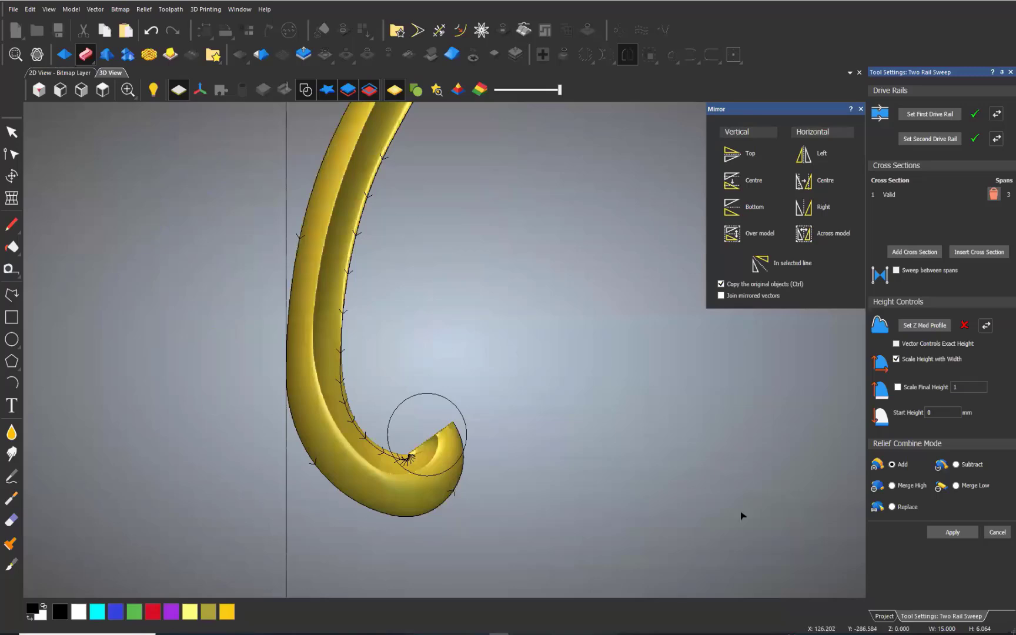
{"action": "scroll", "coordinate": [418, 448], "scroll_direction": "up", "scroll_amount": 1}
Enable Scale Final Height for the sweep and set it to 10.
{"action": "left_click_drag", "start_coordinate": [372, 482], "coordinate": [603, 437]}
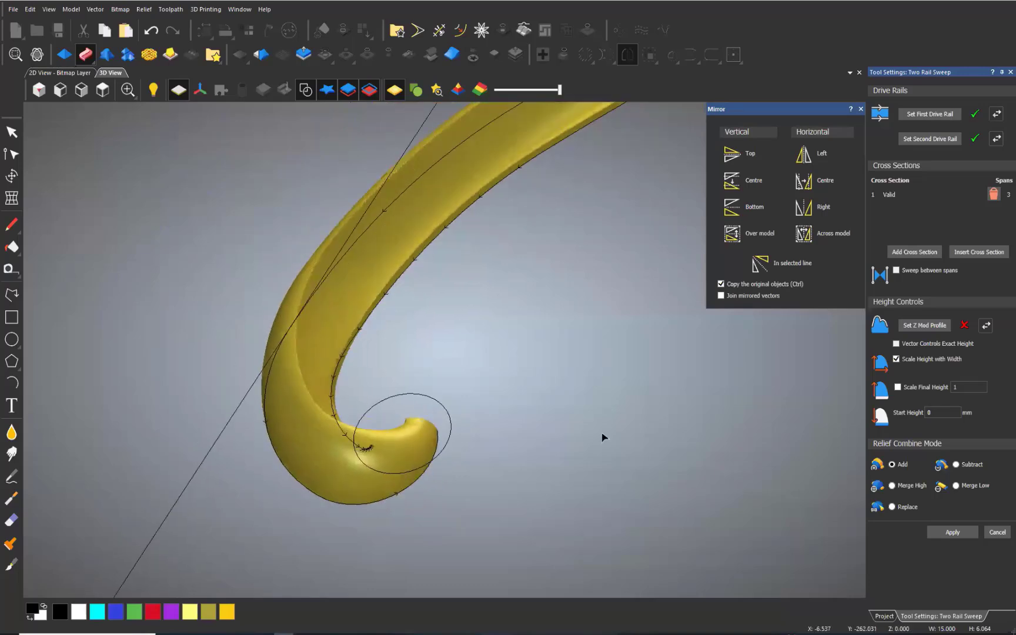
{"action": "left_click", "coordinate": [927, 385]}
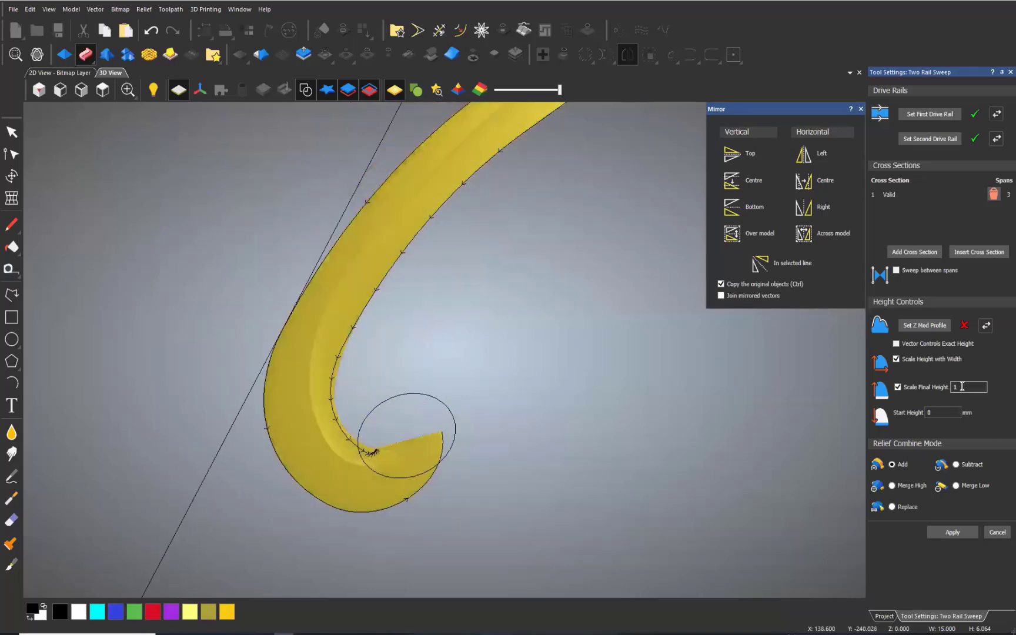
{"action": "type", "text": "0"}
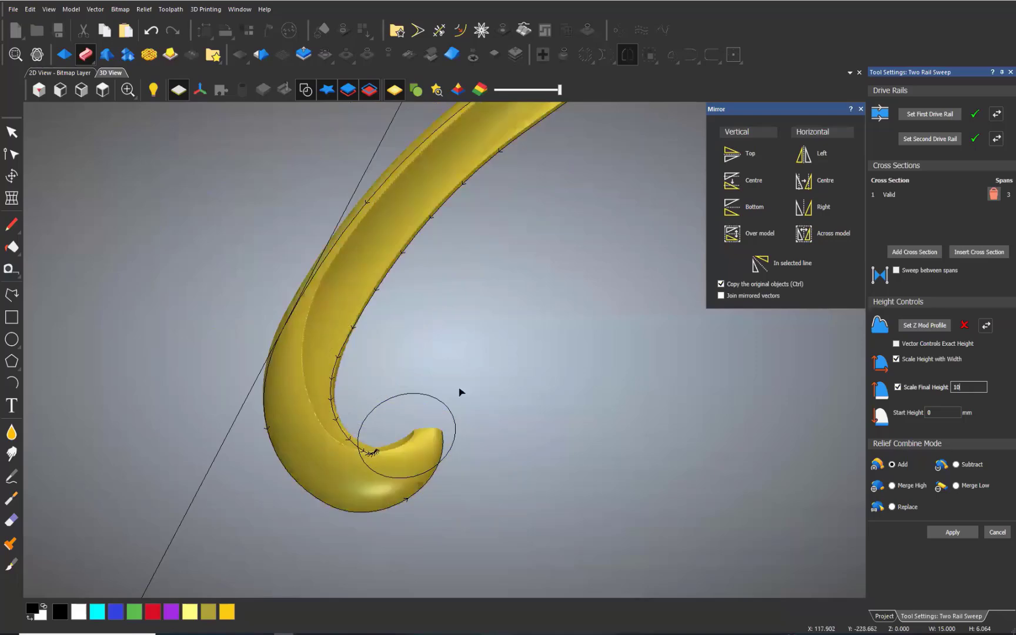
{"action": "left_click_drag", "start_coordinate": [351, 453], "coordinate": [465, 431]}
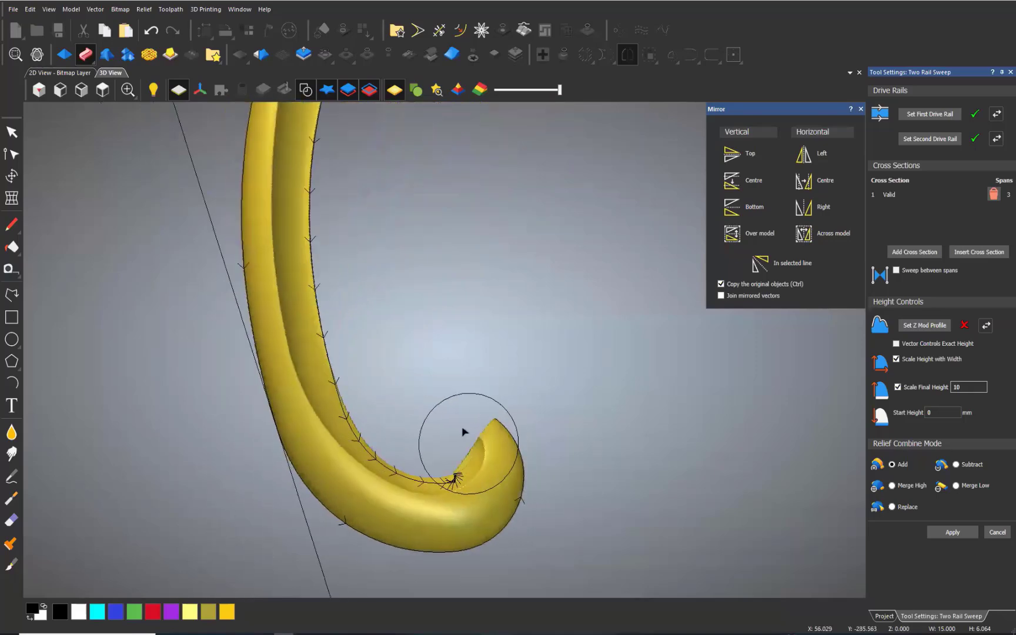
Examine the height-scaled sweep at both scroll ends, first at an angle and finally in plan view.
{"action": "left_click_drag", "start_coordinate": [384, 274], "coordinate": [405, 169]}
{"action": "scroll", "coordinate": [405, 169], "scroll_direction": "up", "scroll_amount": 10}
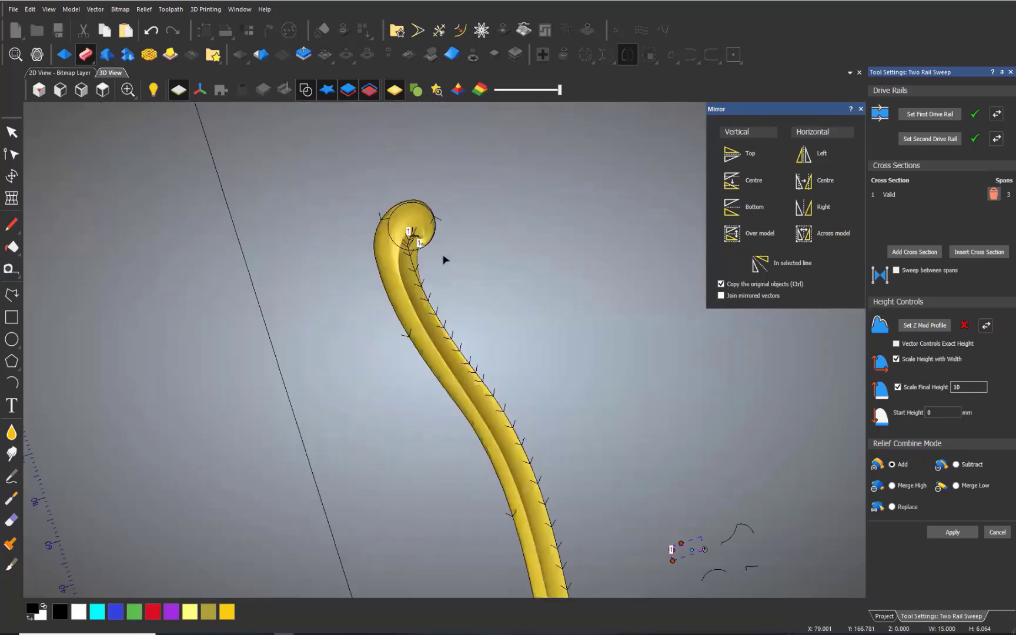
{"action": "left_click_drag", "start_coordinate": [379, 254], "coordinate": [353, 177]}
{"action": "left_click", "coordinate": [102, 89]}
{"action": "scroll", "coordinate": [431, 324], "scroll_direction": "up", "scroll_amount": 5}
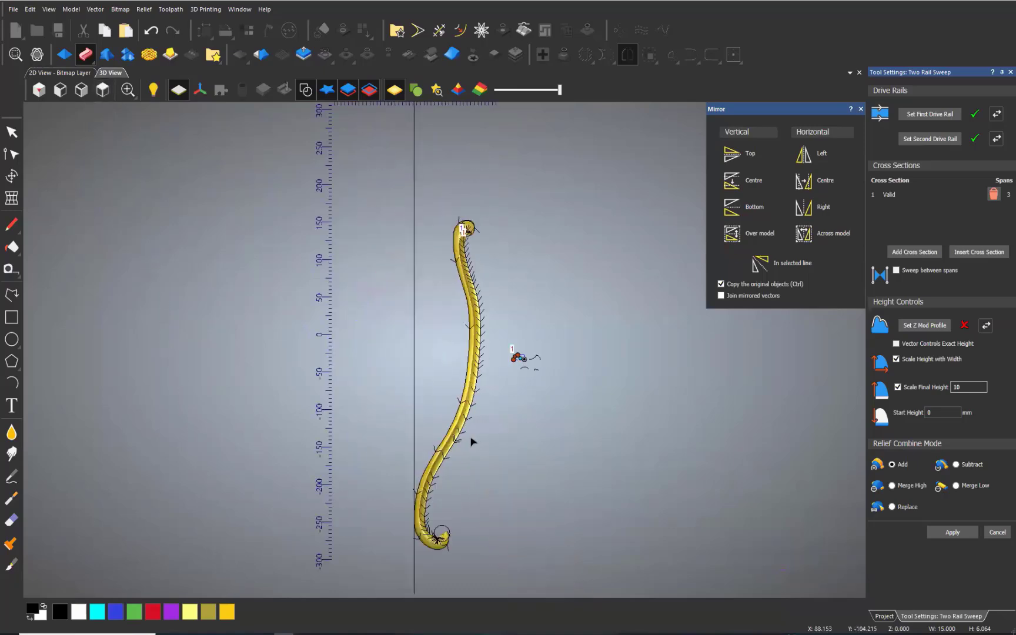
{"action": "scroll", "coordinate": [431, 320], "scroll_direction": "down", "scroll_amount": 6}
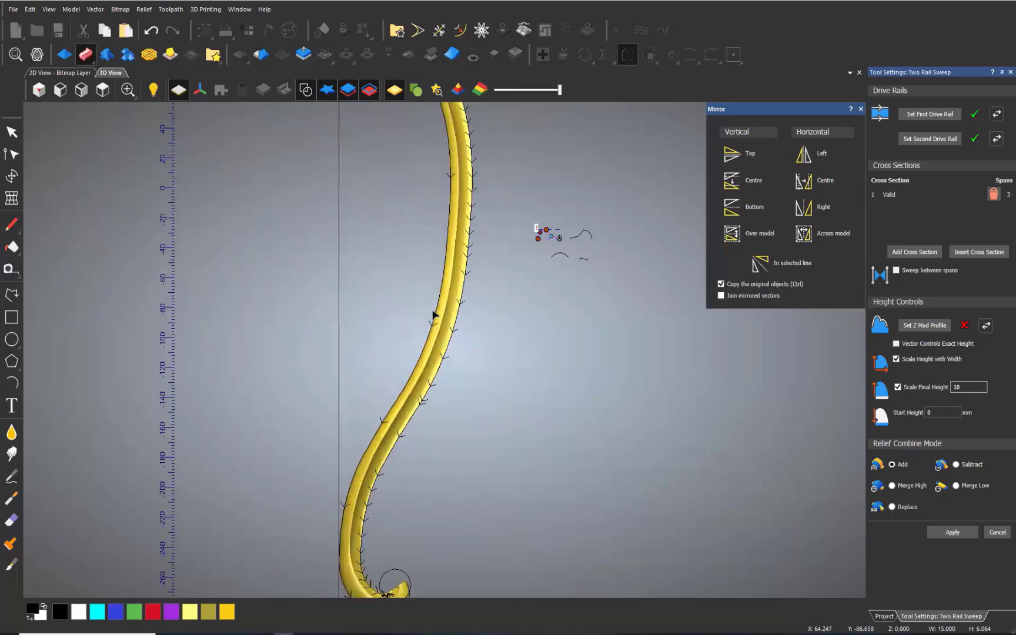
{"action": "scroll", "coordinate": [464, 161], "scroll_direction": "up", "scroll_amount": 5}
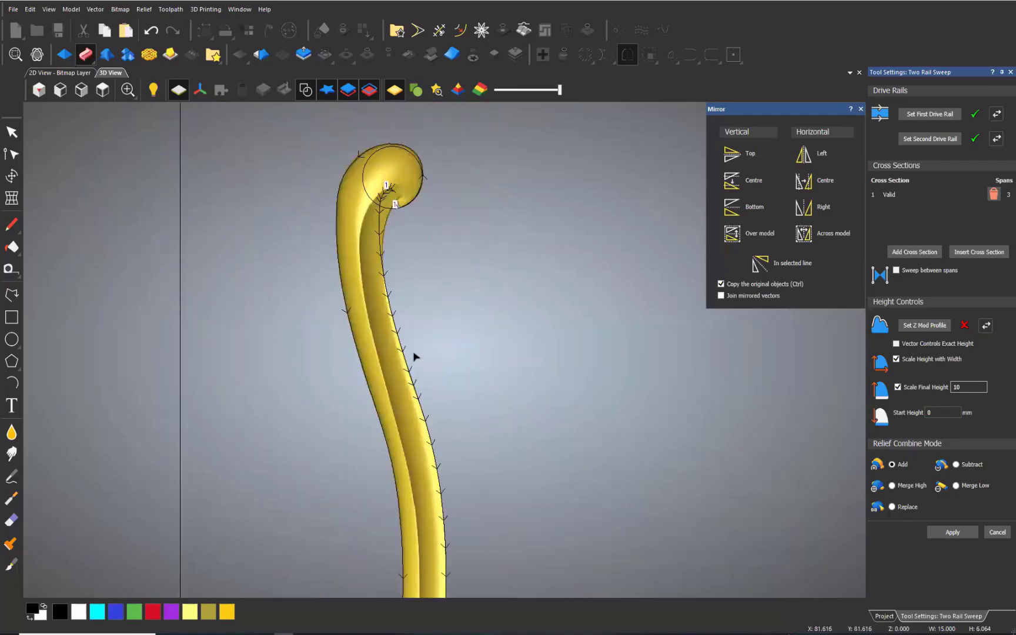
{"action": "scroll", "coordinate": [414, 358], "scroll_direction": "down", "scroll_amount": 3}
{"action": "scroll", "coordinate": [433, 453], "scroll_direction": "down", "scroll_amount": 3}
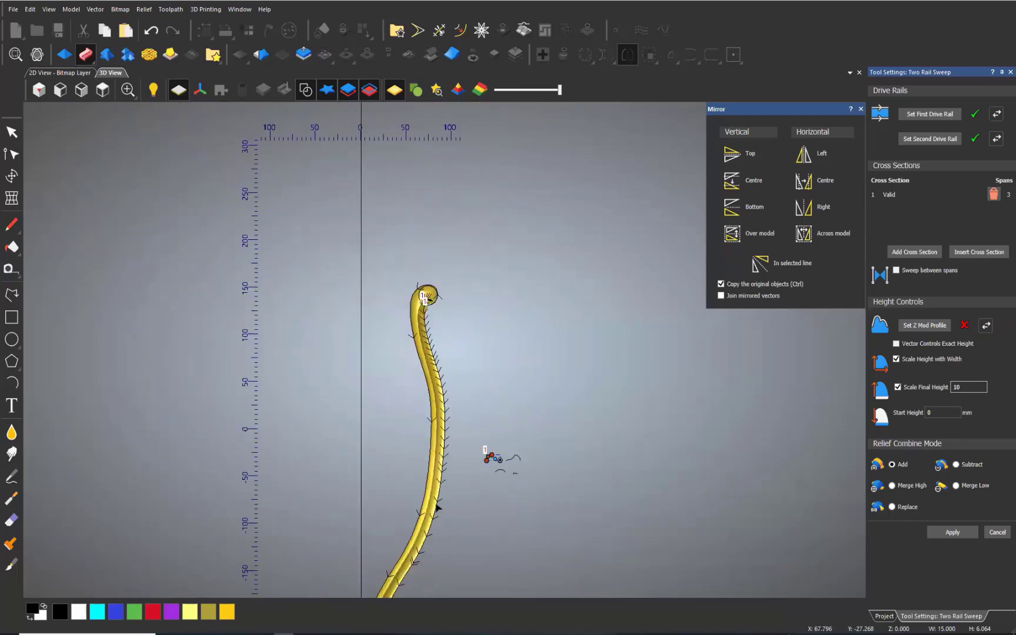
{"action": "scroll", "coordinate": [435, 502], "scroll_direction": "up", "scroll_amount": 3}
{"action": "scroll", "coordinate": [483, 329], "scroll_direction": "down", "scroll_amount": 3}
{"action": "scroll", "coordinate": [411, 503], "scroll_direction": "up", "scroll_amount": 3}
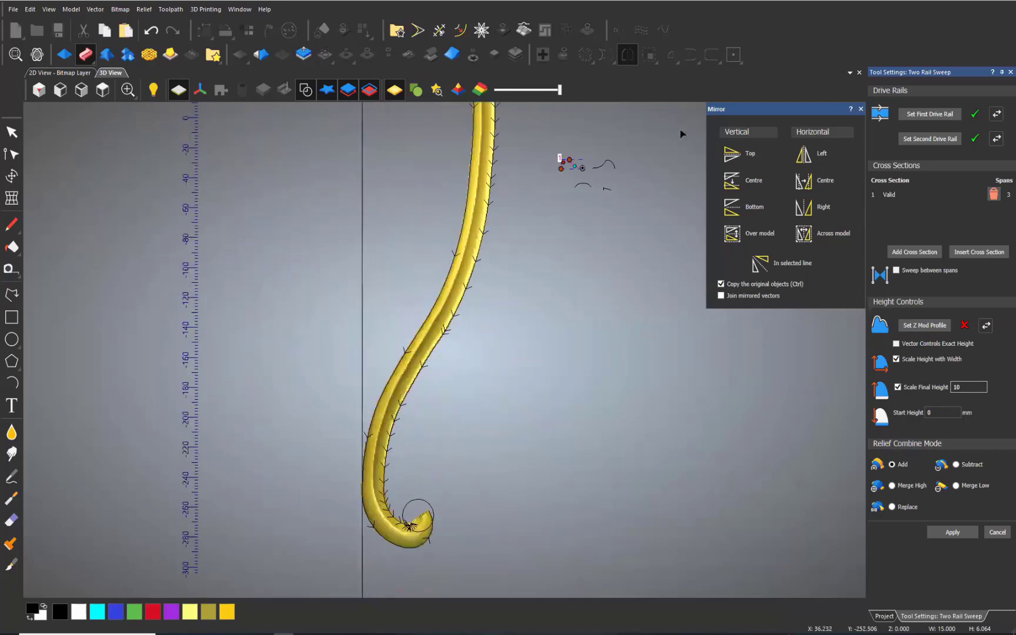
Try the right-hand mirrored arc profile as the sweep's only cross section and examine the stem at both scroll ends.
{"action": "left_click", "coordinate": [993, 194]}
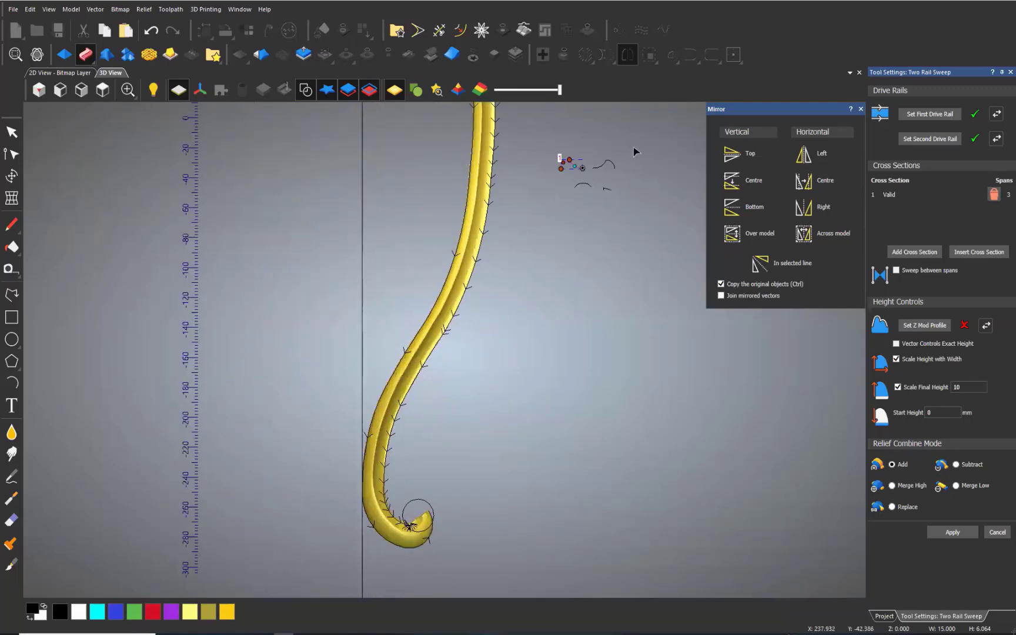
{"action": "left_click", "coordinate": [608, 172]}
{"action": "left_click", "coordinate": [912, 252]}
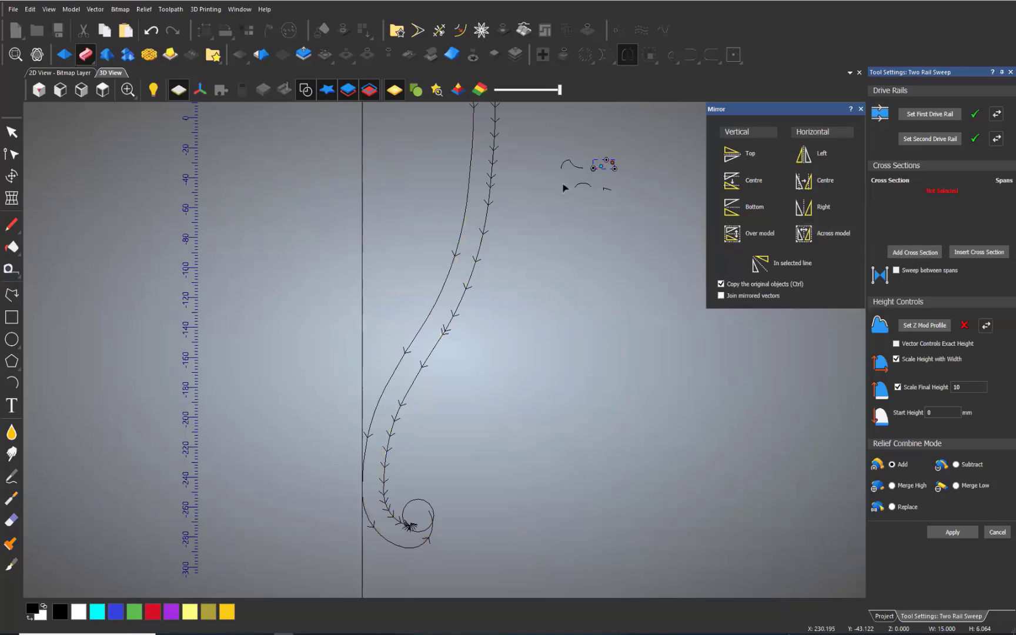
{"action": "scroll", "coordinate": [430, 358], "scroll_direction": "up", "scroll_amount": 2}
{"action": "scroll", "coordinate": [431, 358], "scroll_direction": "down", "scroll_amount": 3}
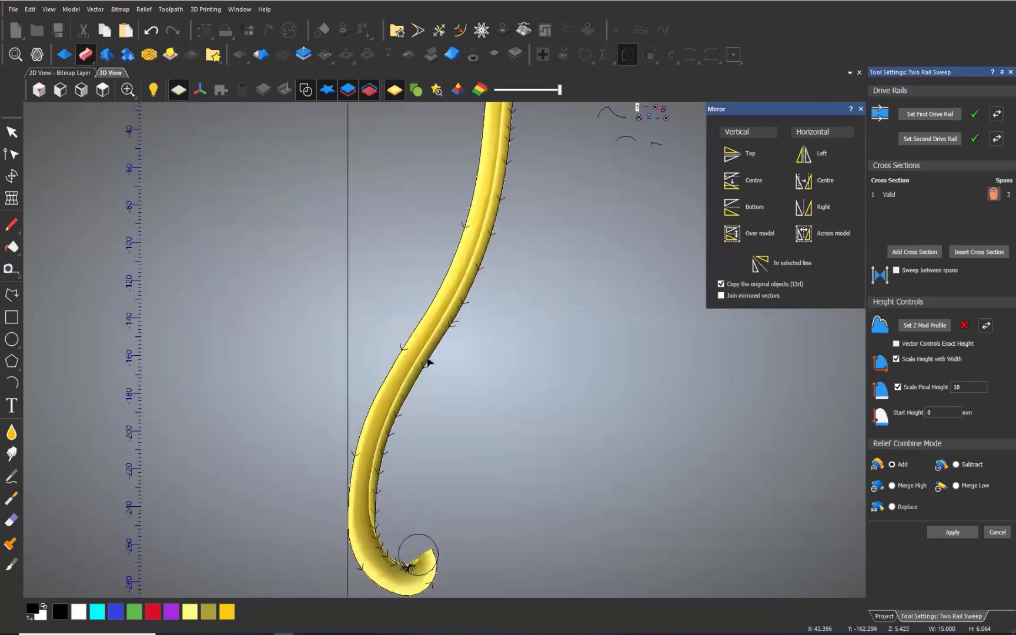
{"action": "scroll", "coordinate": [429, 362], "scroll_direction": "up", "scroll_amount": 1}
{"action": "scroll", "coordinate": [422, 379], "scroll_direction": "up", "scroll_amount": 2}
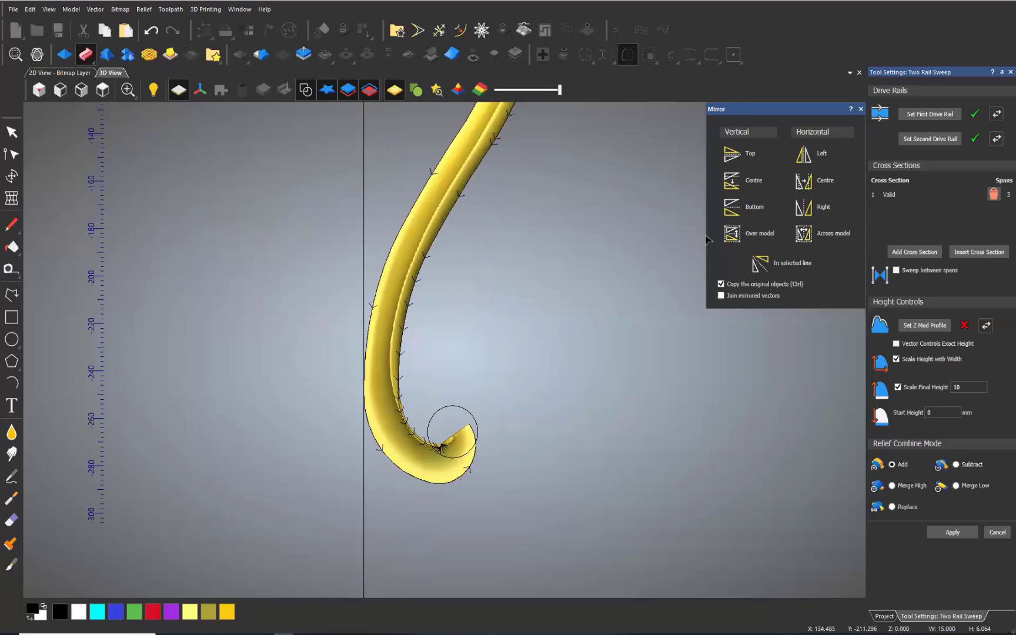
{"action": "scroll", "coordinate": [525, 162], "scroll_direction": "down", "scroll_amount": 3}
{"action": "scroll", "coordinate": [472, 189], "scroll_direction": "up", "scroll_amount": 3}
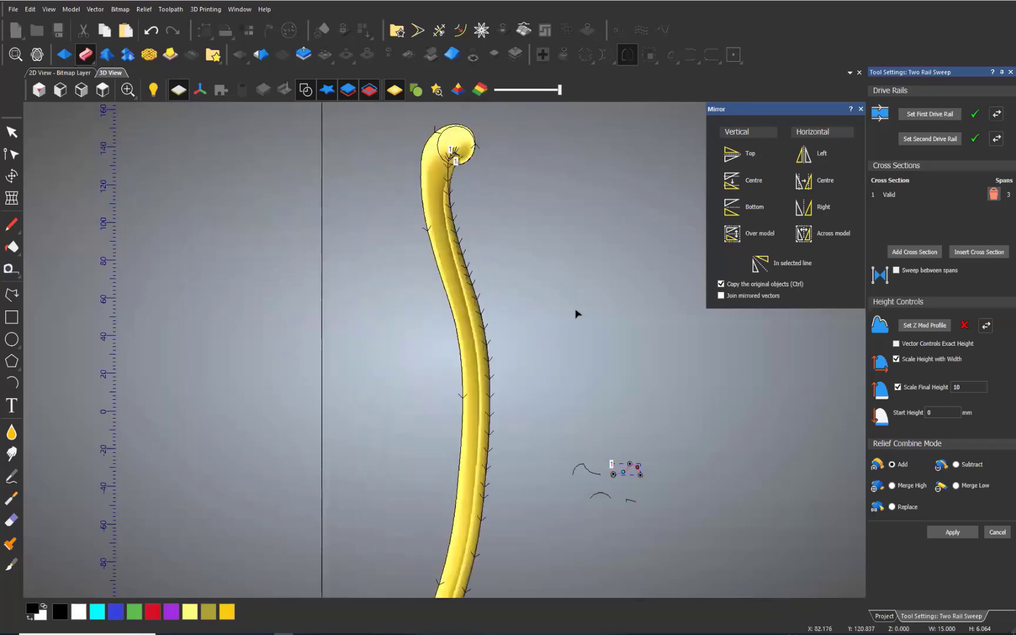
Replace the sweep's cross section with the left-hand arc profile again and check the stem at both scroll ends.
{"action": "left_click", "coordinate": [994, 193]}
{"action": "left_click_drag", "start_coordinate": [593, 447], "coordinate": [568, 479]}
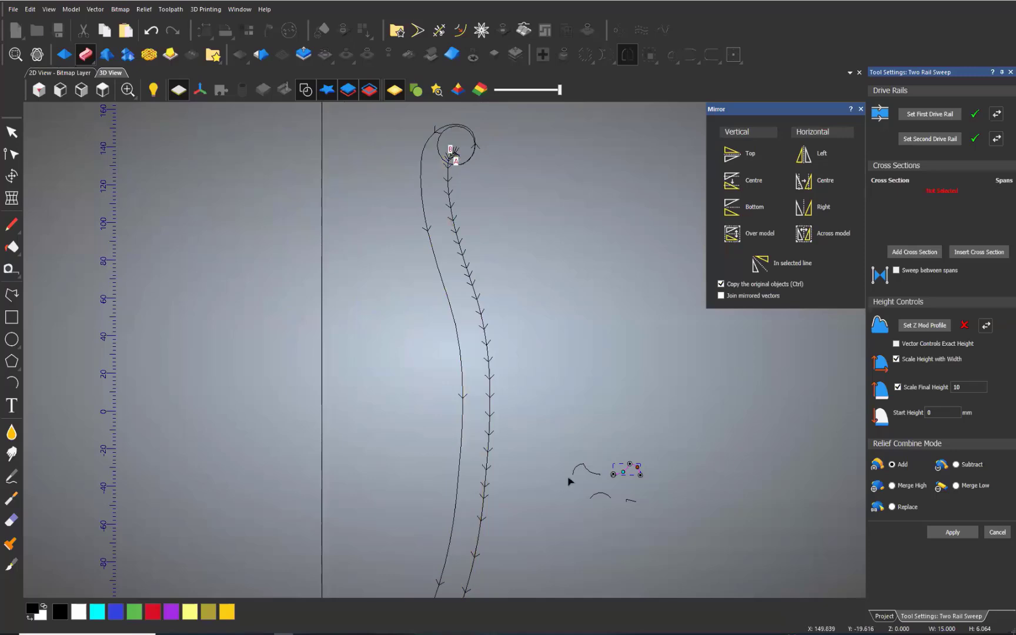
{"action": "left_click", "coordinate": [914, 251]}
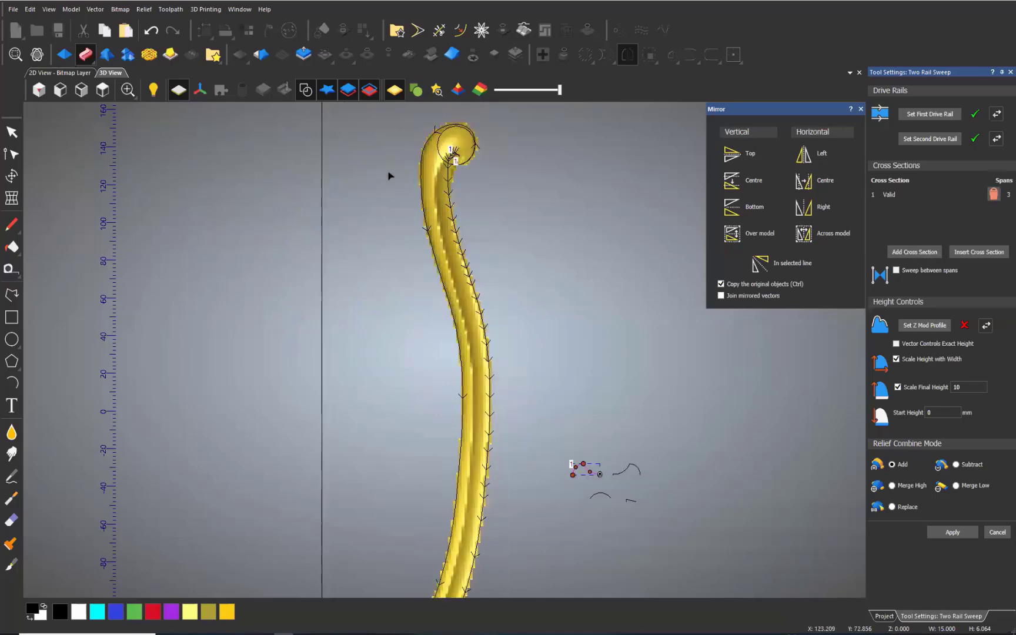
{"action": "scroll", "coordinate": [442, 459], "scroll_direction": "down", "scroll_amount": 3}
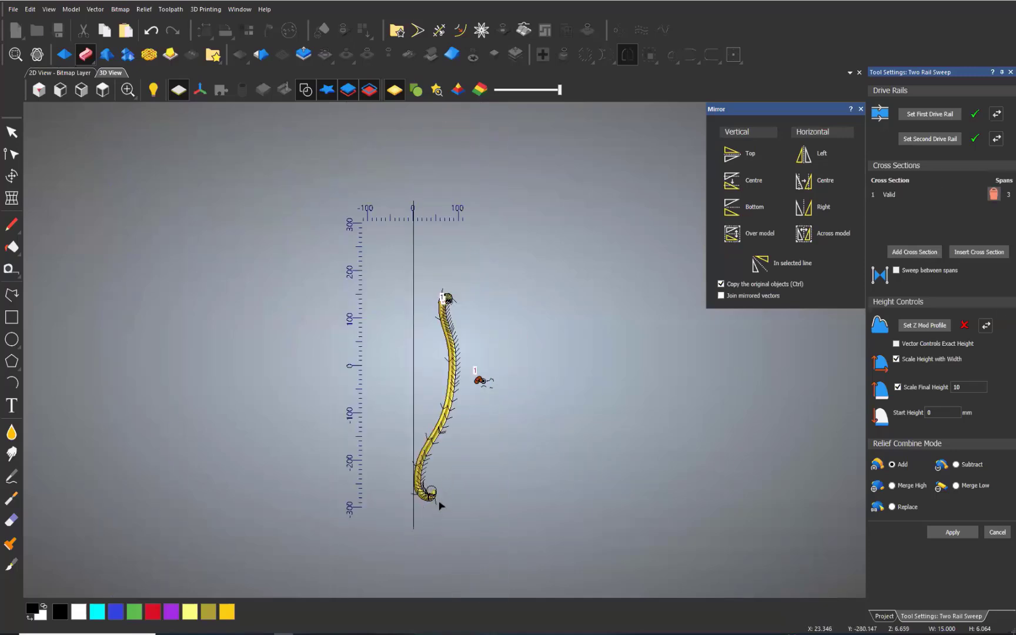
{"action": "scroll", "coordinate": [441, 504], "scroll_direction": "up", "scroll_amount": 3}
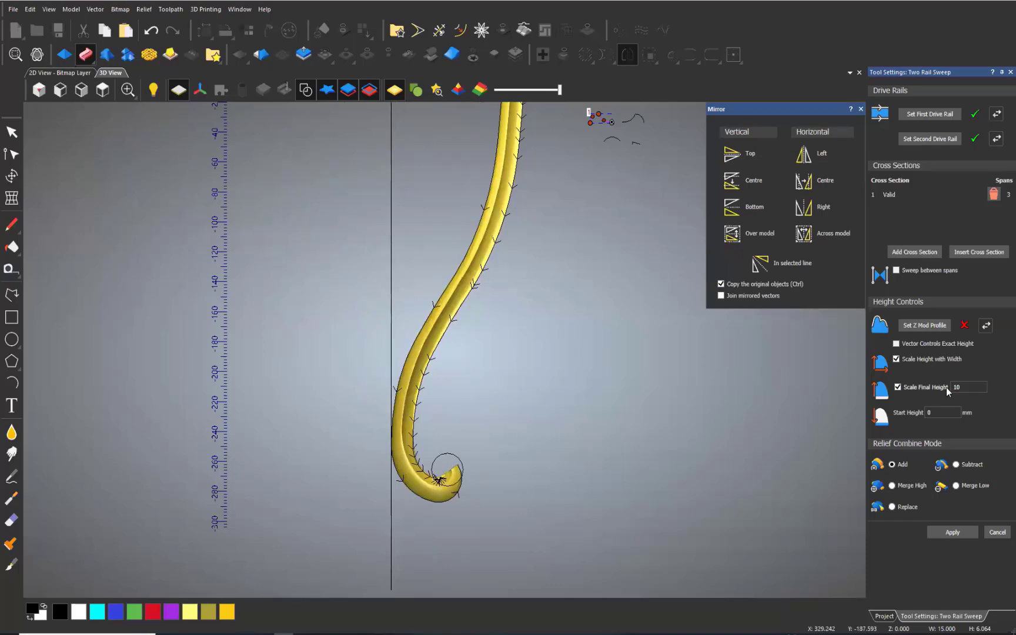
{"action": "scroll", "coordinate": [567, 163], "scroll_direction": "down", "scroll_amount": 3}
{"action": "scroll", "coordinate": [472, 176], "scroll_direction": "up", "scroll_amount": 4}
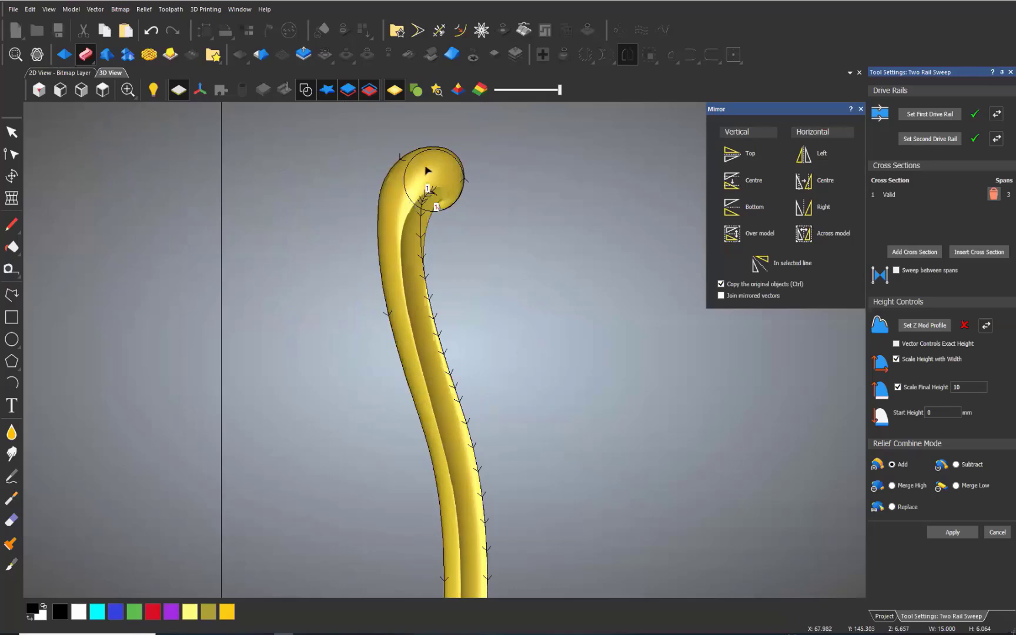
{"action": "scroll", "coordinate": [518, 471], "scroll_direction": "down", "scroll_amount": 3}
{"action": "scroll", "coordinate": [517, 460], "scroll_direction": "up", "scroll_amount": 5}
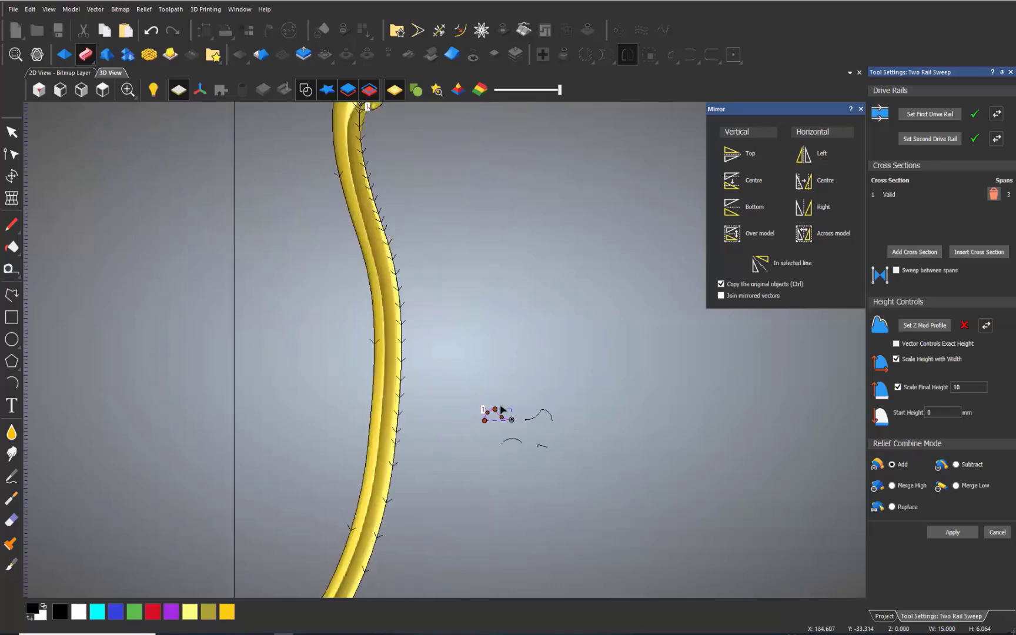
Add the selected left-hand profile four more times, giving the sweep five cross sections along the stem.
{"action": "left_click", "coordinate": [919, 251]}
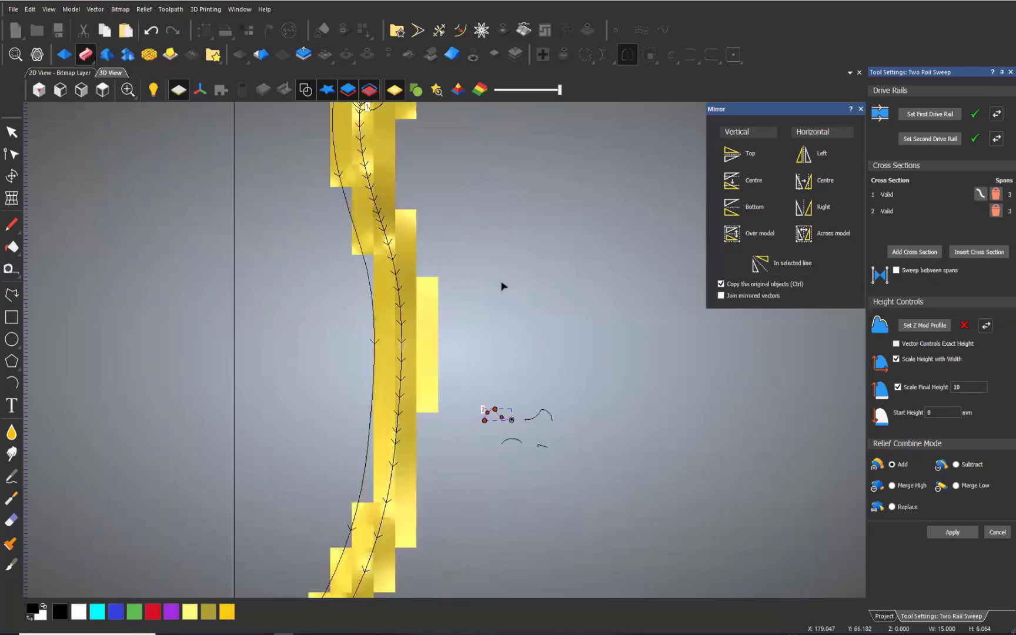
{"action": "scroll", "coordinate": [503, 286], "scroll_direction": "down", "scroll_amount": 3}
{"action": "scroll", "coordinate": [394, 515], "scroll_direction": "down", "scroll_amount": 2}
{"action": "scroll", "coordinate": [406, 504], "scroll_direction": "up", "scroll_amount": 4}
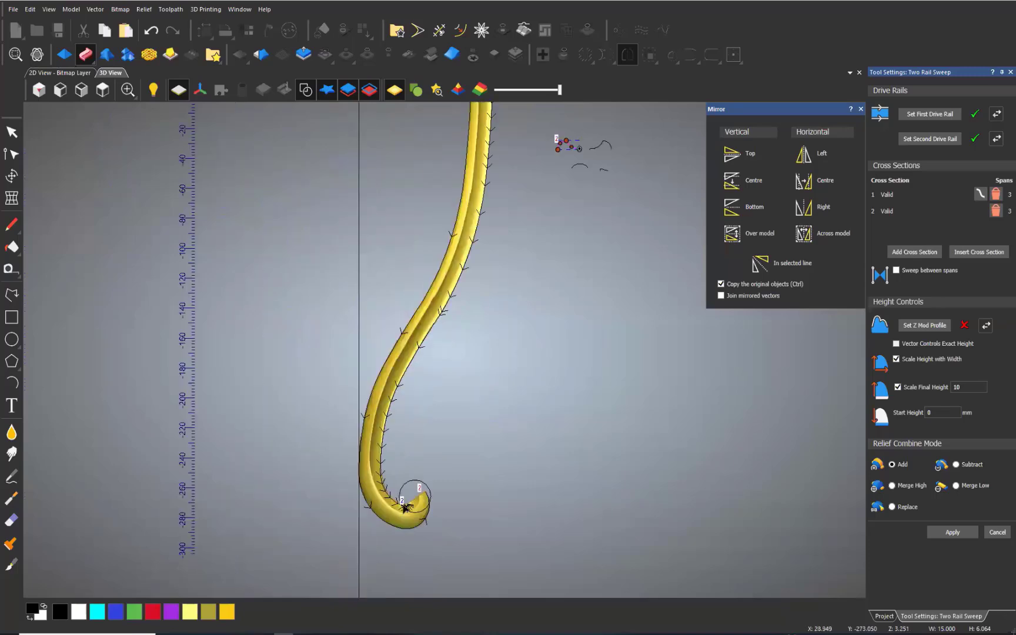
{"action": "scroll", "coordinate": [444, 376], "scroll_direction": "down", "scroll_amount": 2}
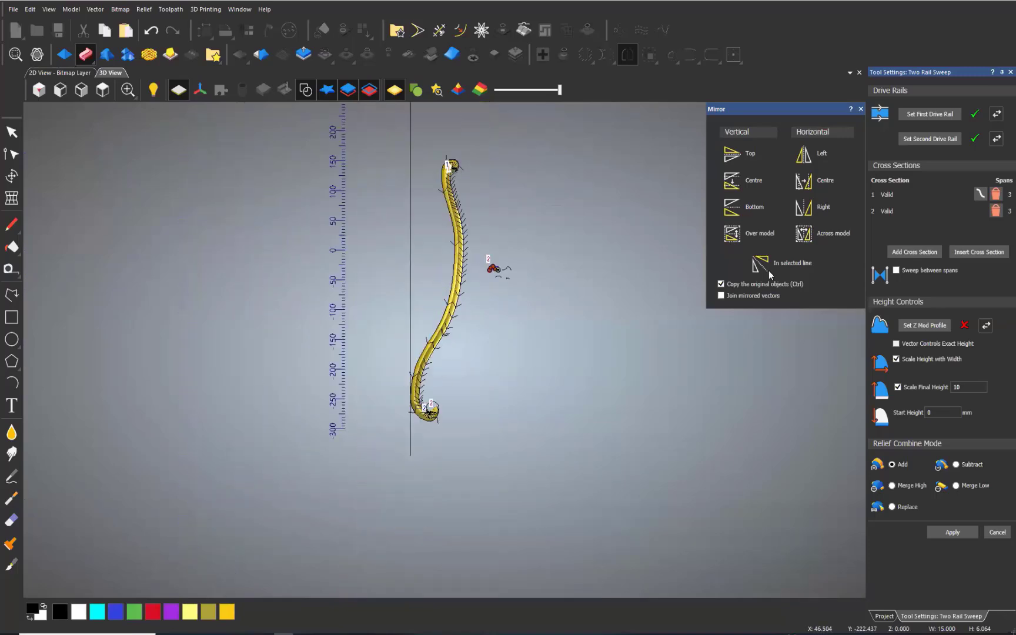
{"action": "left_click", "coordinate": [925, 253]}
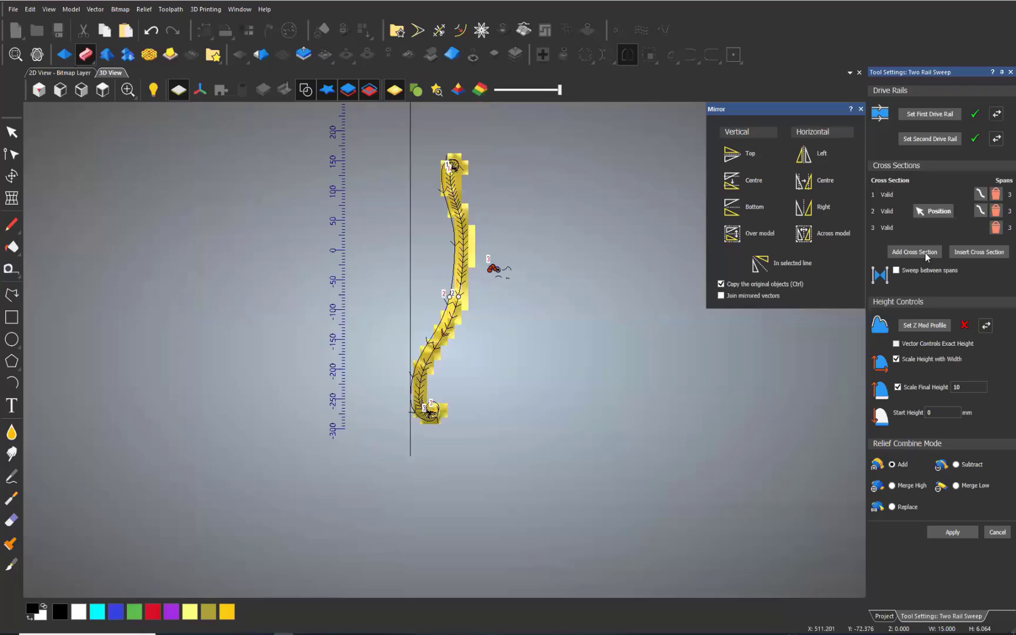
{"action": "left_click", "coordinate": [925, 253]}
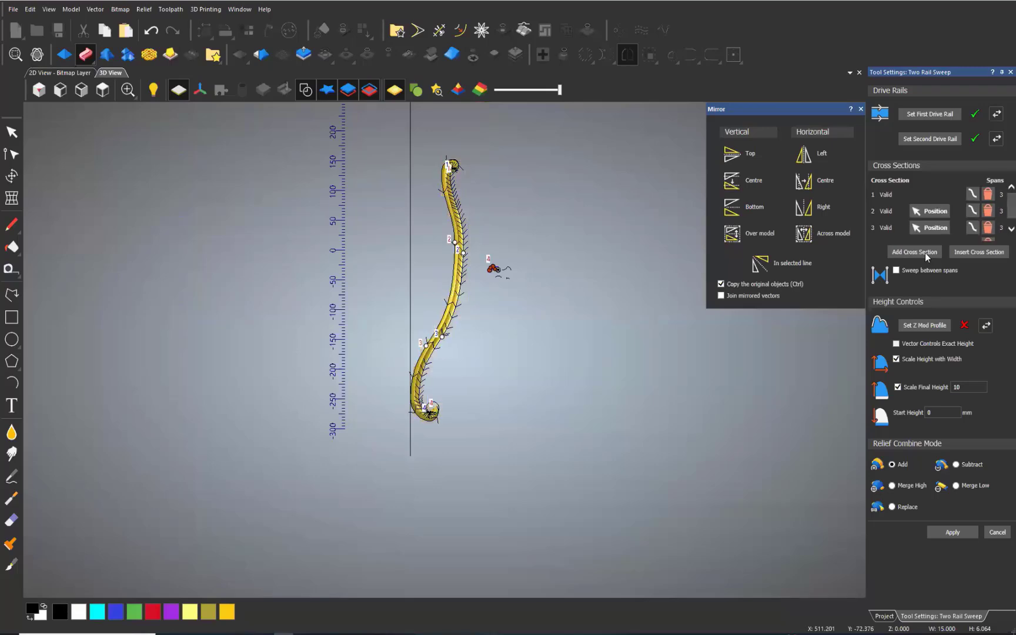
{"action": "left_click", "coordinate": [925, 253]}
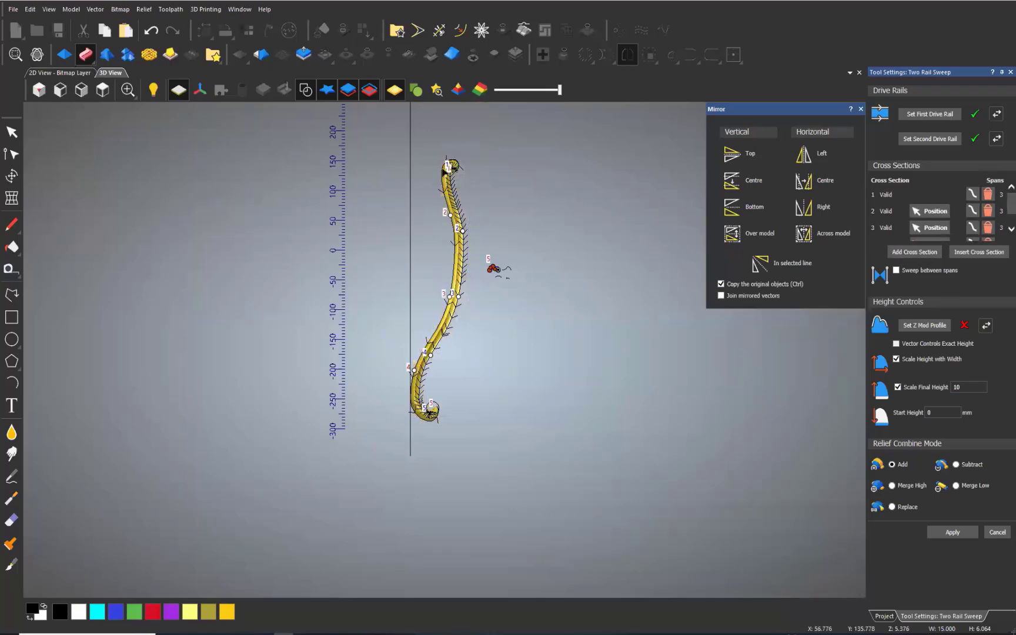
Move the second cross section's position points up both rails to where the stem meets the upper scroll.
{"action": "scroll", "coordinate": [522, 329], "scroll_direction": "up", "scroll_amount": 5}
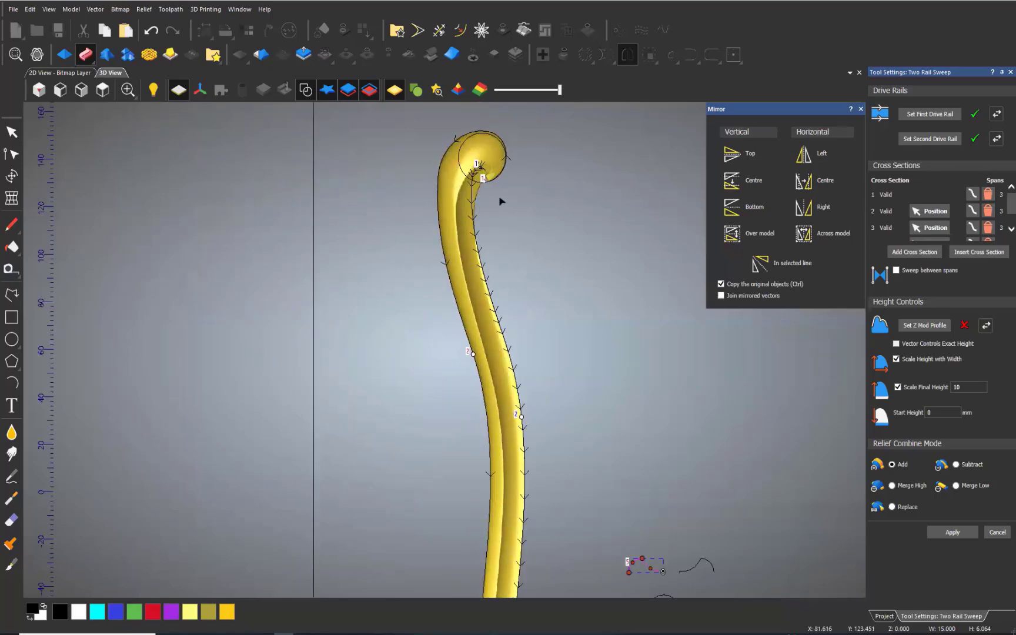
{"action": "mouse_move", "coordinate": [474, 354]}
{"action": "left_mouse_down"}
{"action": "mouse_move", "coordinate": [436, 189]}
{"action": "mouse_move", "coordinate": [452, 143]}
{"action": "left_mouse_up"}
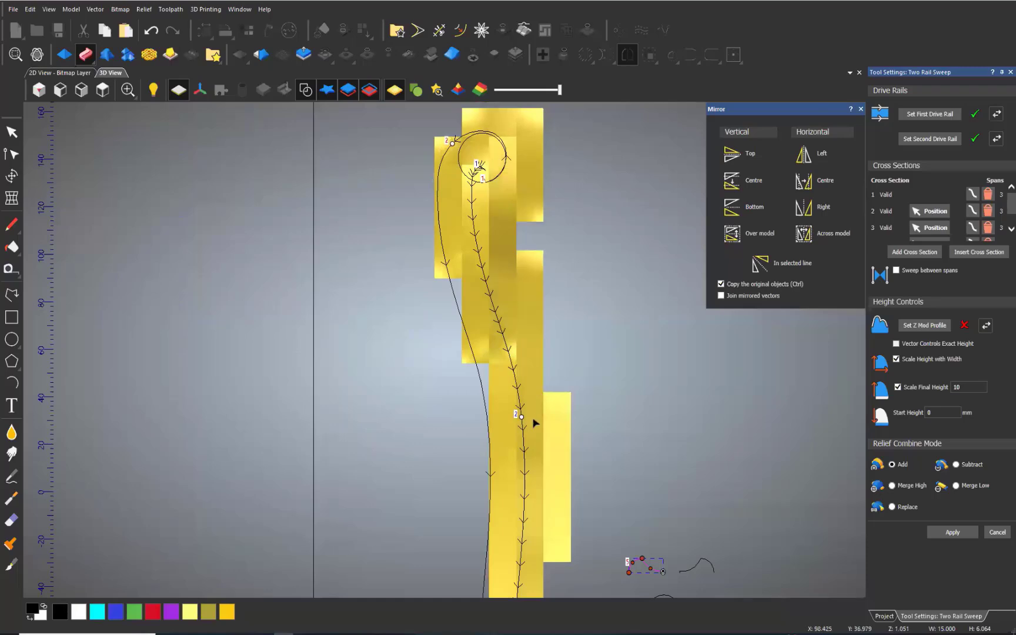
{"action": "mouse_move", "coordinate": [521, 416]}
{"action": "left_mouse_down"}
{"action": "mouse_move", "coordinate": [508, 271]}
{"action": "mouse_move", "coordinate": [488, 289]}
{"action": "left_mouse_up"}
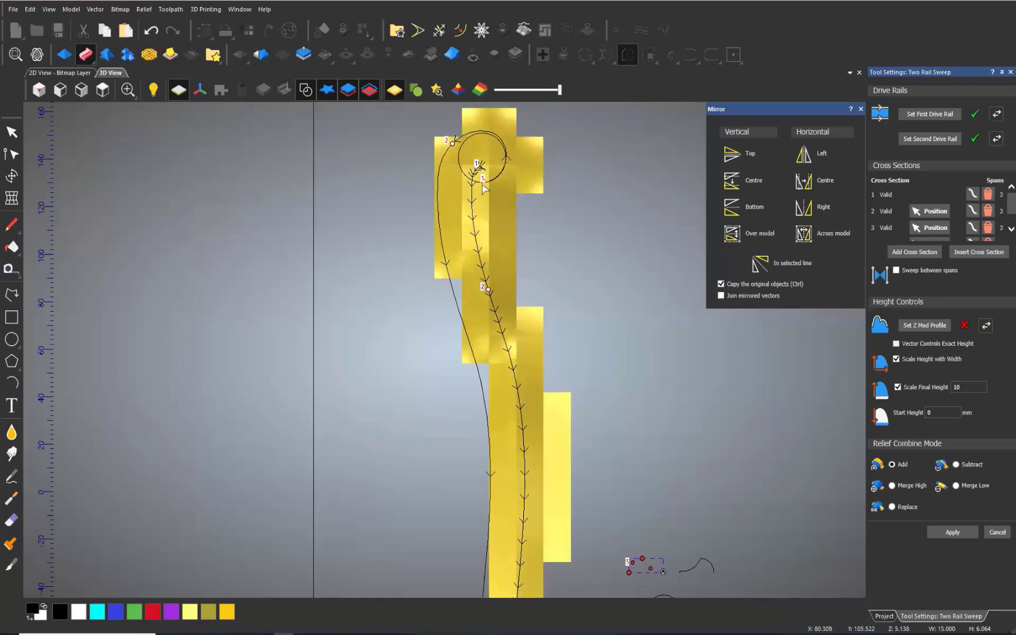
{"action": "left_click_drag", "start_coordinate": [484, 189], "coordinate": [472, 174]}
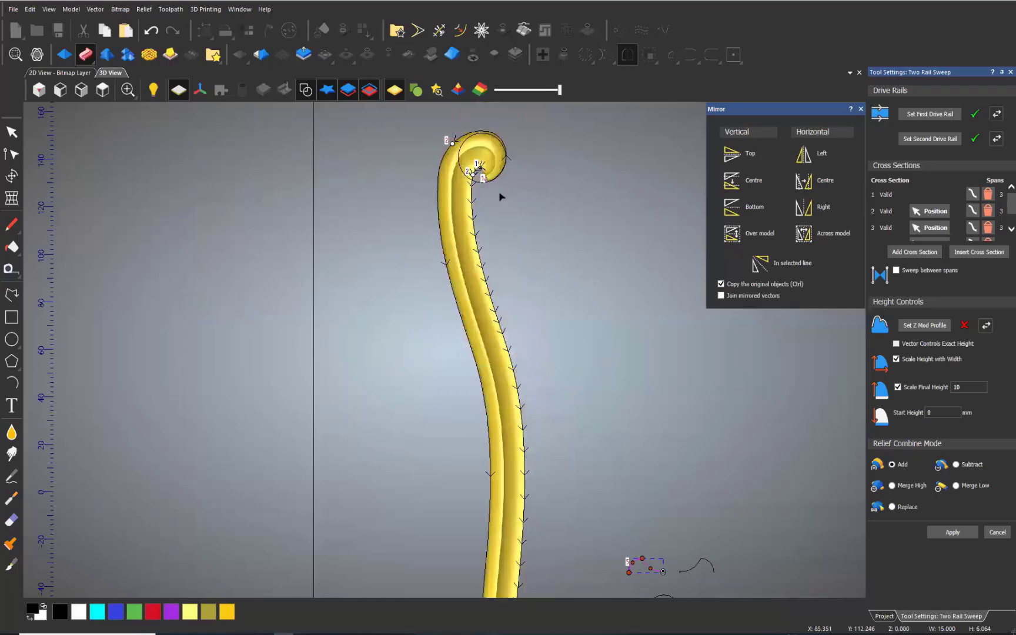
Shift the second cross section's point slightly down the outer rail, just below the upper scroll's curl.
{"action": "scroll", "coordinate": [475, 140], "scroll_direction": "up", "scroll_amount": 3}
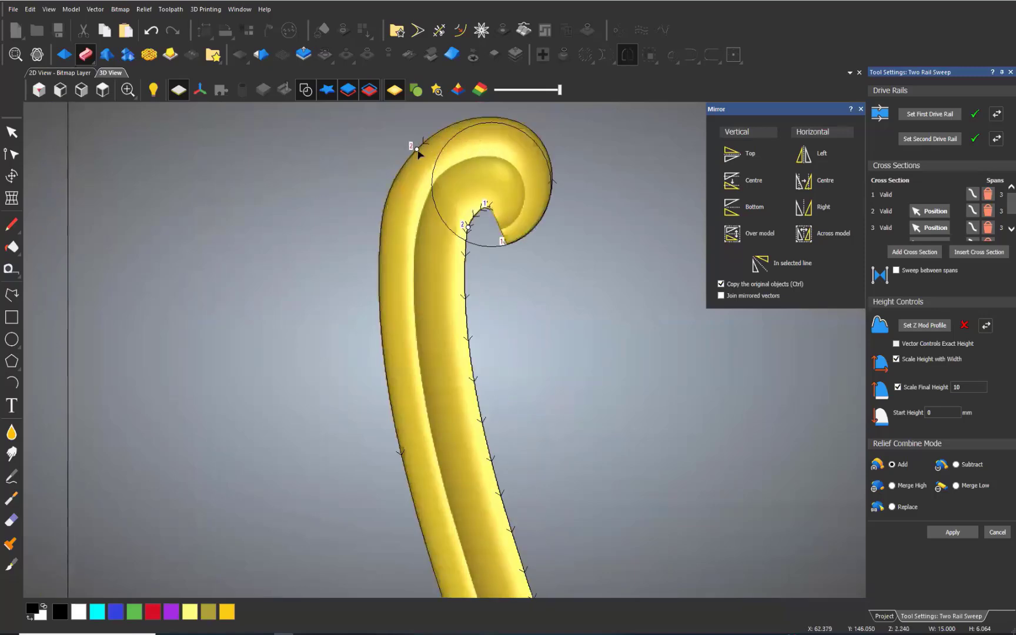
{"action": "left_click_drag", "start_coordinate": [417, 151], "coordinate": [413, 186]}
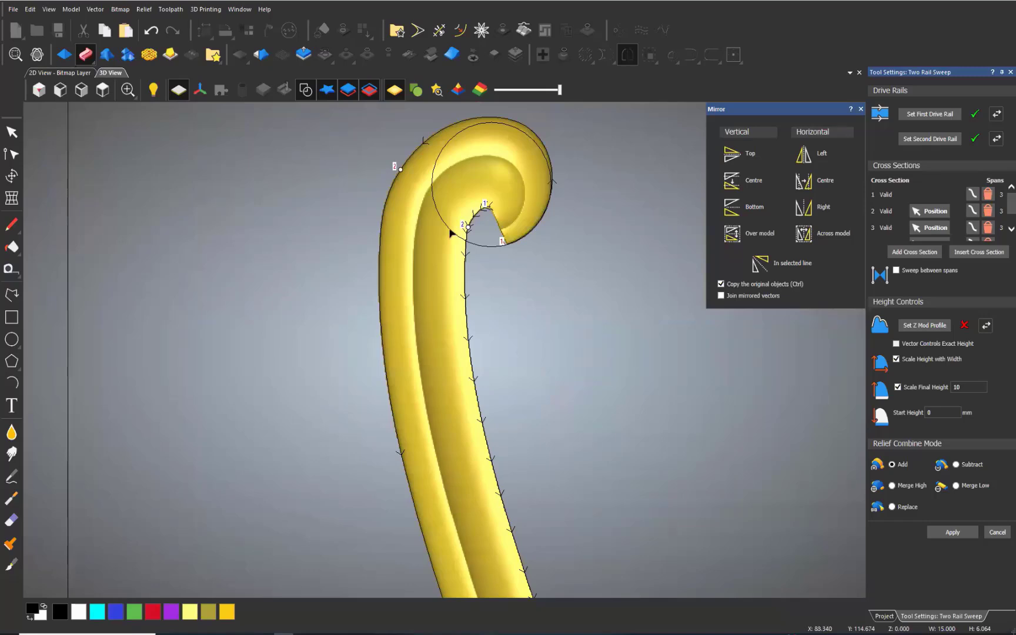
{"action": "left_click_drag", "start_coordinate": [400, 171], "coordinate": [393, 184]}
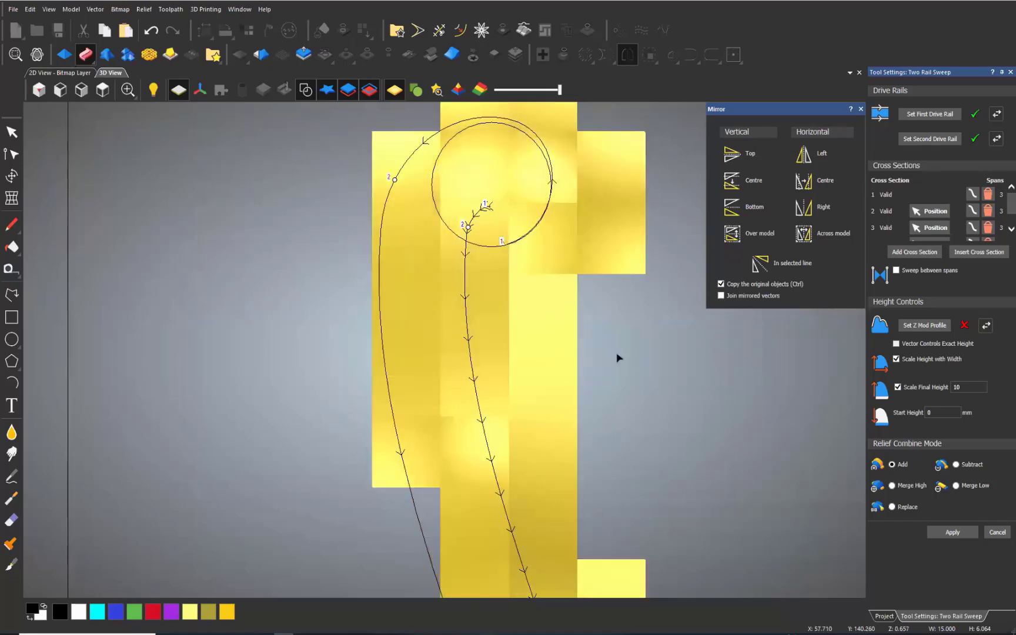
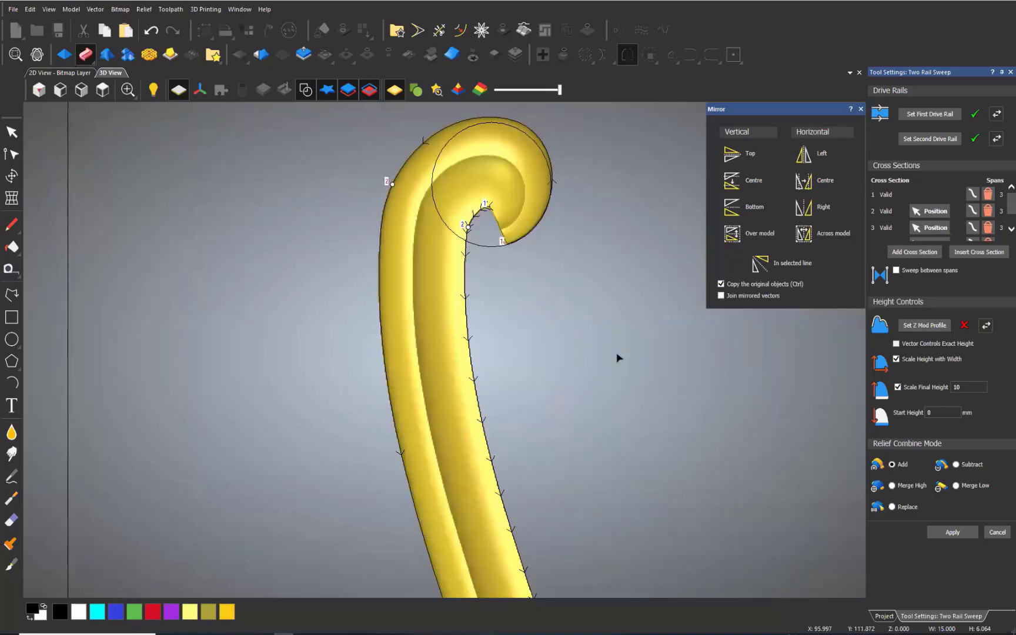
Reshape the outer rail slightly outward around the upper scroll by moving its nodes, and realign the second cross section's point on it.
{"action": "left_click", "coordinate": [438, 135]}
{"action": "middle_click_drag", "start_coordinate": [438, 135], "coordinate": [456, 218]}
{"action": "left_click_drag", "start_coordinate": [441, 203], "coordinate": [425, 200]}
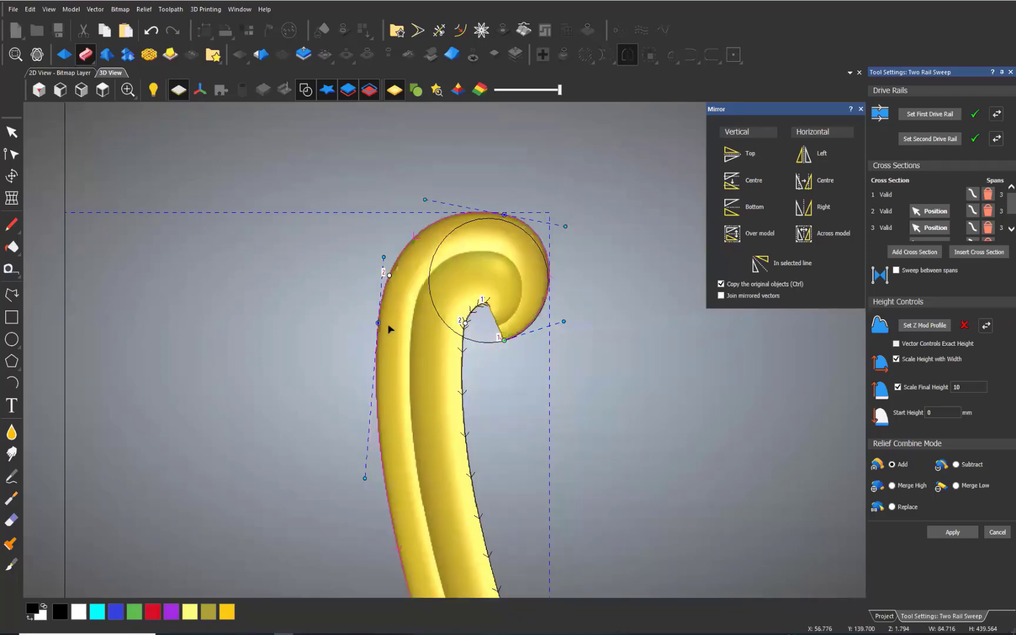
{"action": "left_click_drag", "start_coordinate": [377, 323], "coordinate": [374, 324]}
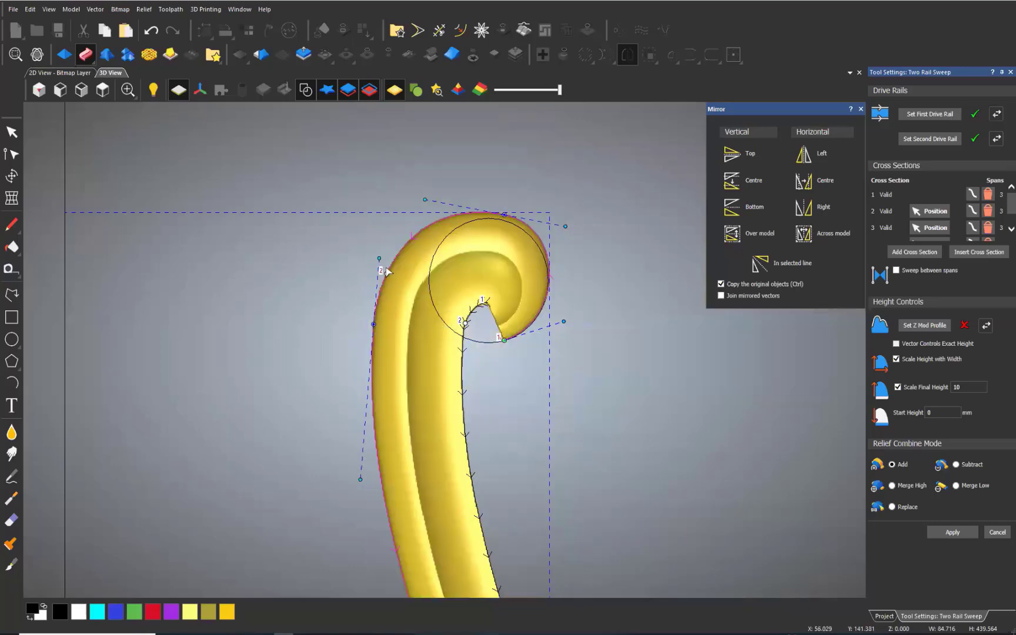
{"action": "left_click_drag", "start_coordinate": [387, 272], "coordinate": [389, 269]}
{"action": "left_click_drag", "start_coordinate": [504, 214], "coordinate": [502, 208]}
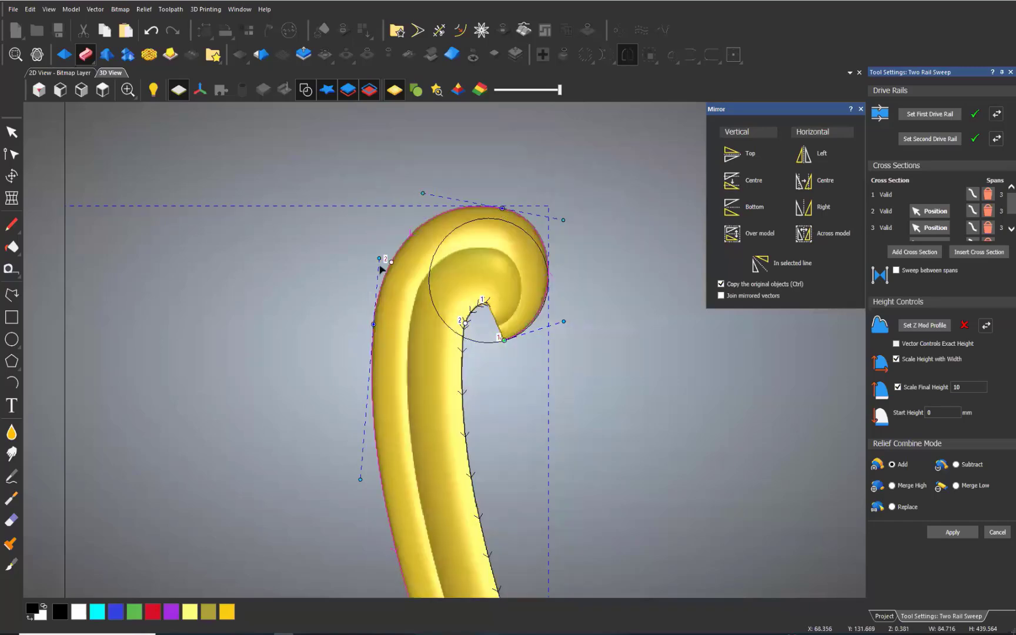
{"action": "scroll", "coordinate": [413, 285], "scroll_direction": "up", "scroll_amount": 3}
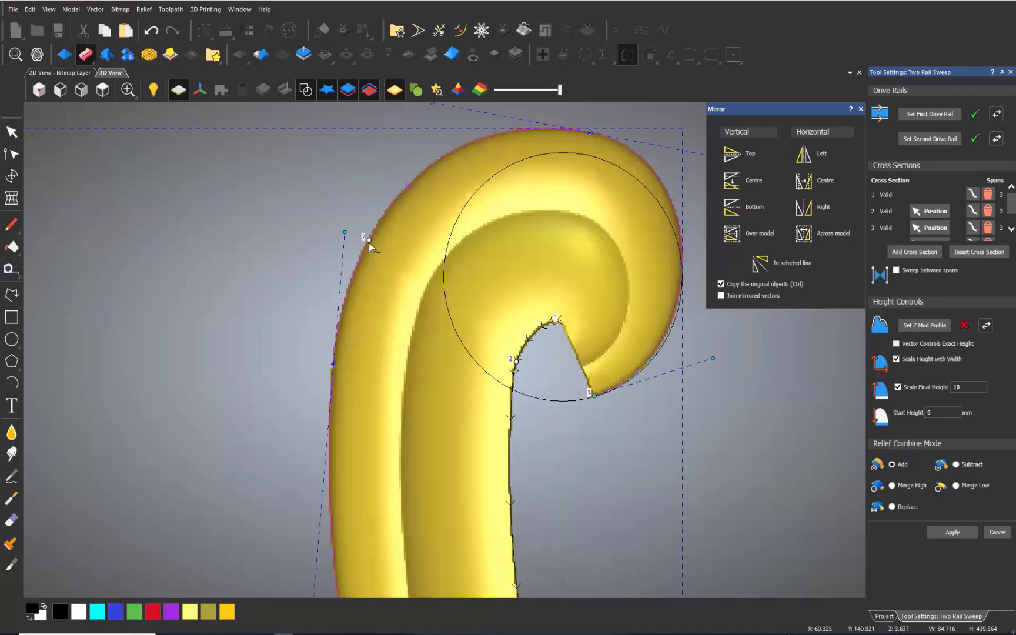
{"action": "left_click_drag", "start_coordinate": [369, 240], "coordinate": [361, 255]}
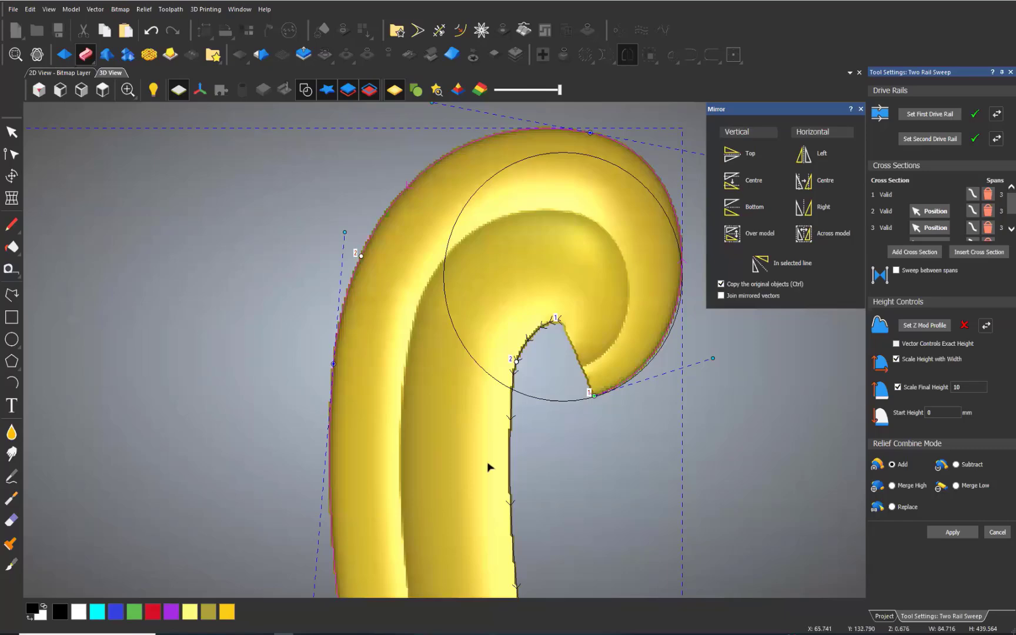
Move the fourth cross section's position points down both rails, partway towards the lower scroll.
{"action": "scroll", "coordinate": [490, 468], "scroll_direction": "down", "scroll_amount": 8}
{"action": "scroll", "coordinate": [430, 547], "scroll_direction": "up", "scroll_amount": 8}
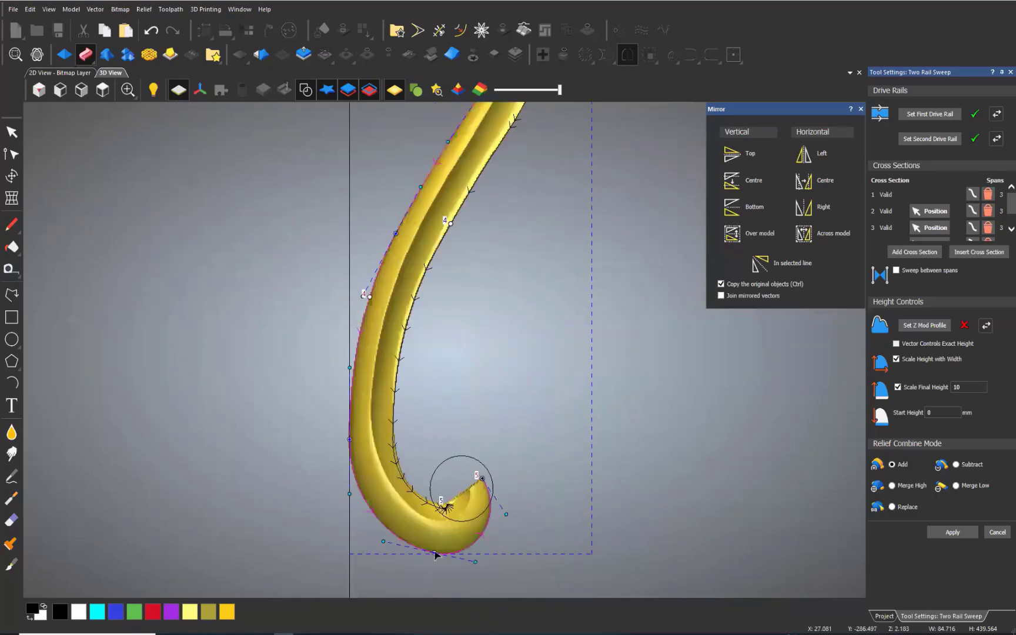
{"action": "scroll", "coordinate": [469, 553], "scroll_direction": "up", "scroll_amount": 5}
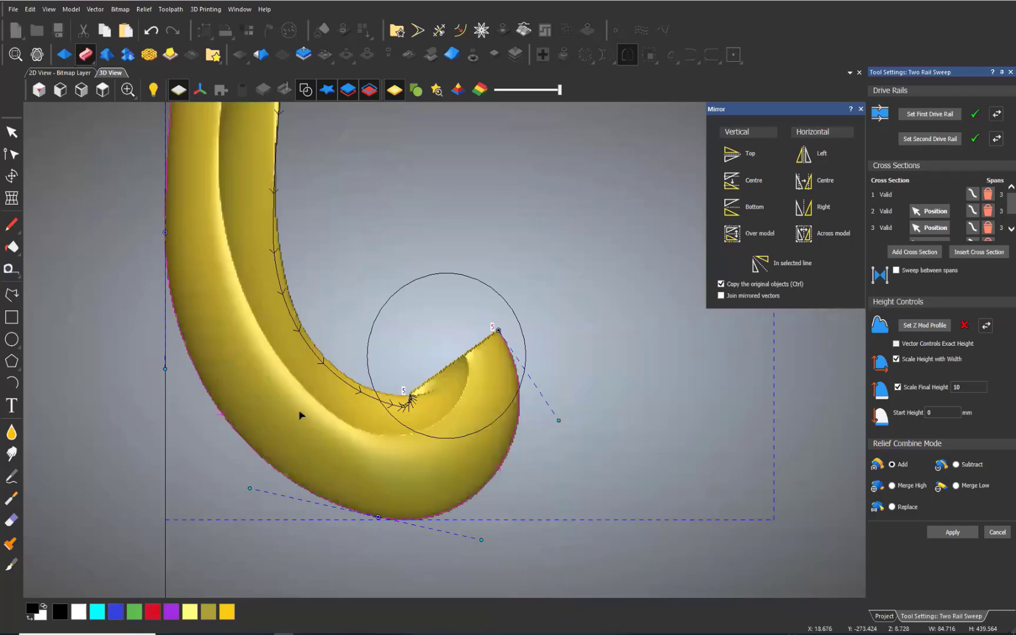
{"action": "scroll", "coordinate": [300, 415], "scroll_direction": "down", "scroll_amount": 10}
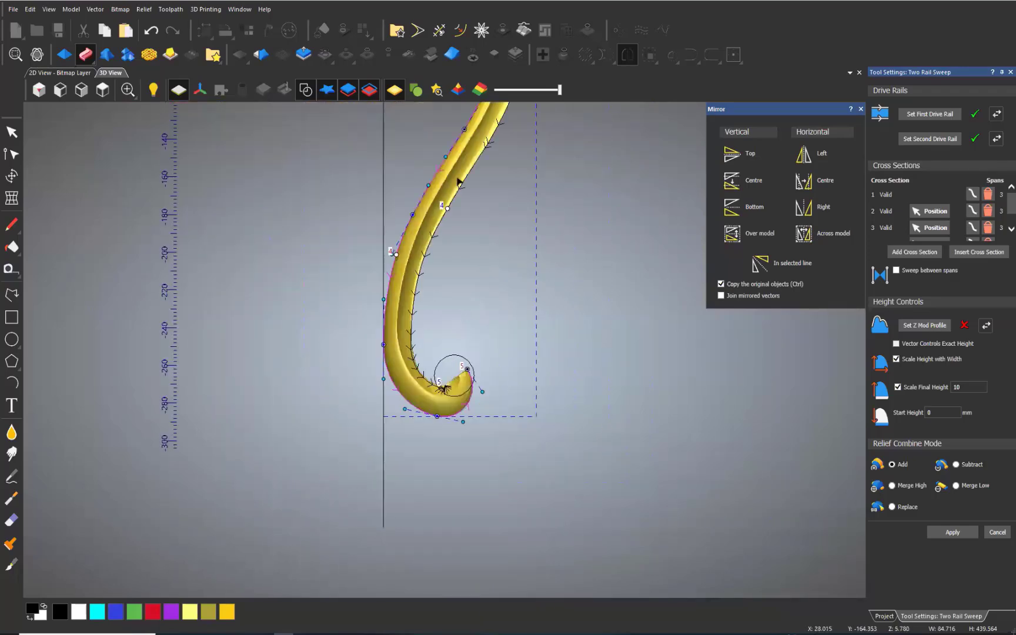
{"action": "scroll", "coordinate": [439, 242], "scroll_direction": "up", "scroll_amount": 4}
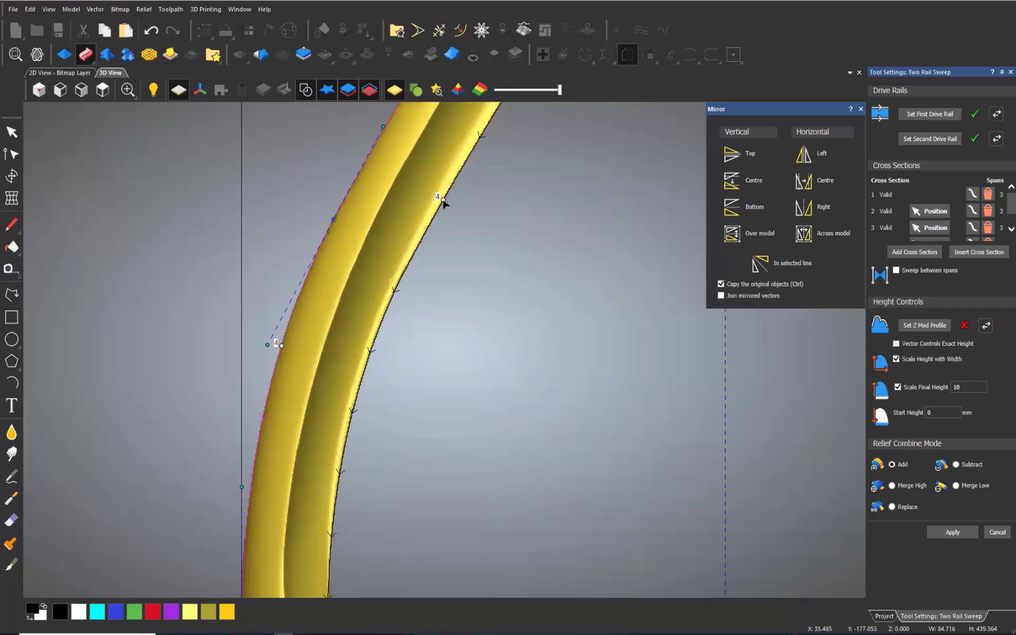
{"action": "left_click_drag", "start_coordinate": [444, 201], "coordinate": [333, 525]}
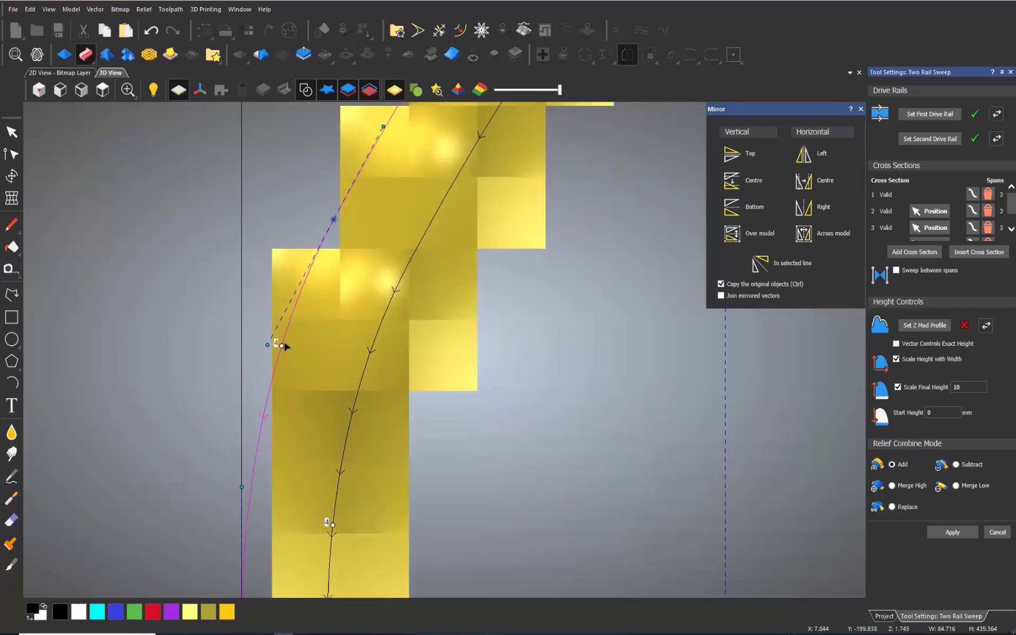
{"action": "mouse_move", "coordinate": [282, 346]}
{"action": "left_mouse_down"}
{"action": "mouse_move", "coordinate": [255, 501]}
{"action": "mouse_move", "coordinate": [265, 517]}
{"action": "left_mouse_up"}
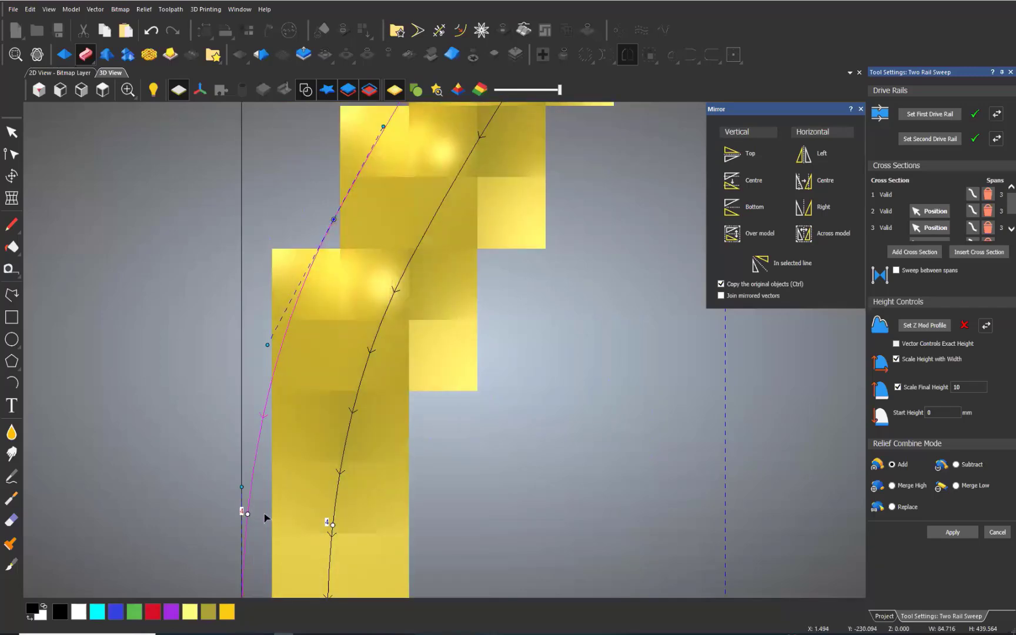
Shift the fourth cross section's points further down both rails to where the stem bends into the lower scroll.
{"action": "scroll", "coordinate": [381, 527], "scroll_direction": "down", "scroll_amount": 4}
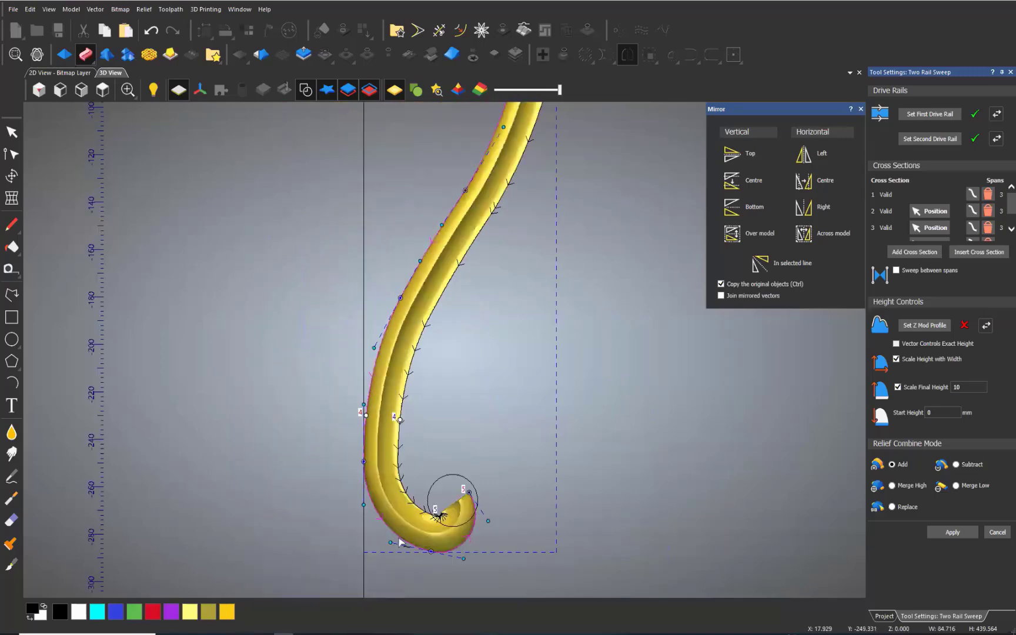
{"action": "scroll", "coordinate": [467, 544], "scroll_direction": "up", "scroll_amount": 3}
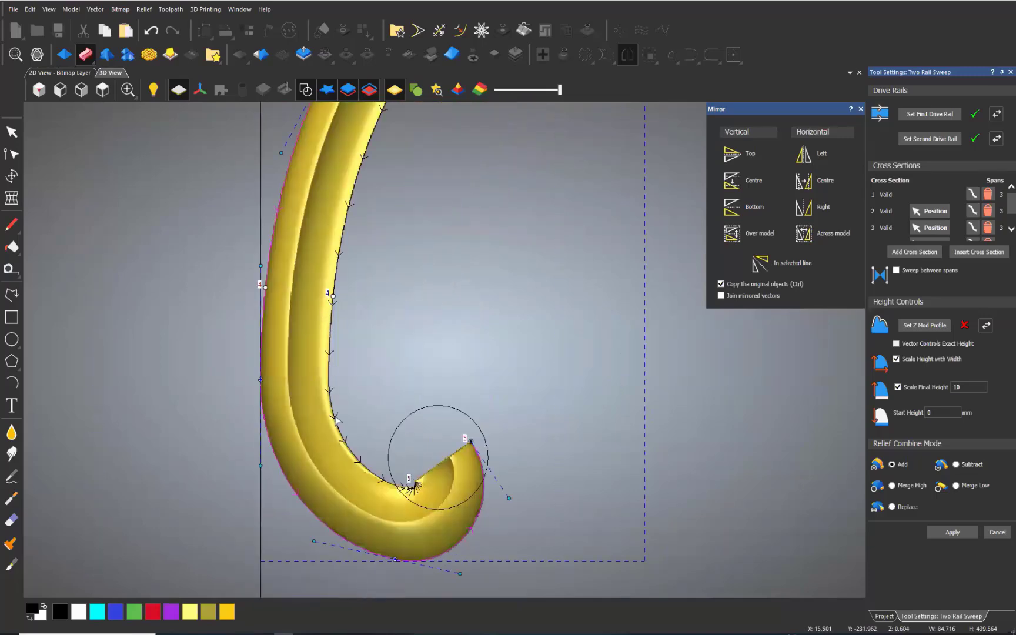
{"action": "left_click_drag", "start_coordinate": [335, 416], "coordinate": [341, 434]}
{"action": "left_click_drag", "start_coordinate": [266, 288], "coordinate": [281, 462]}
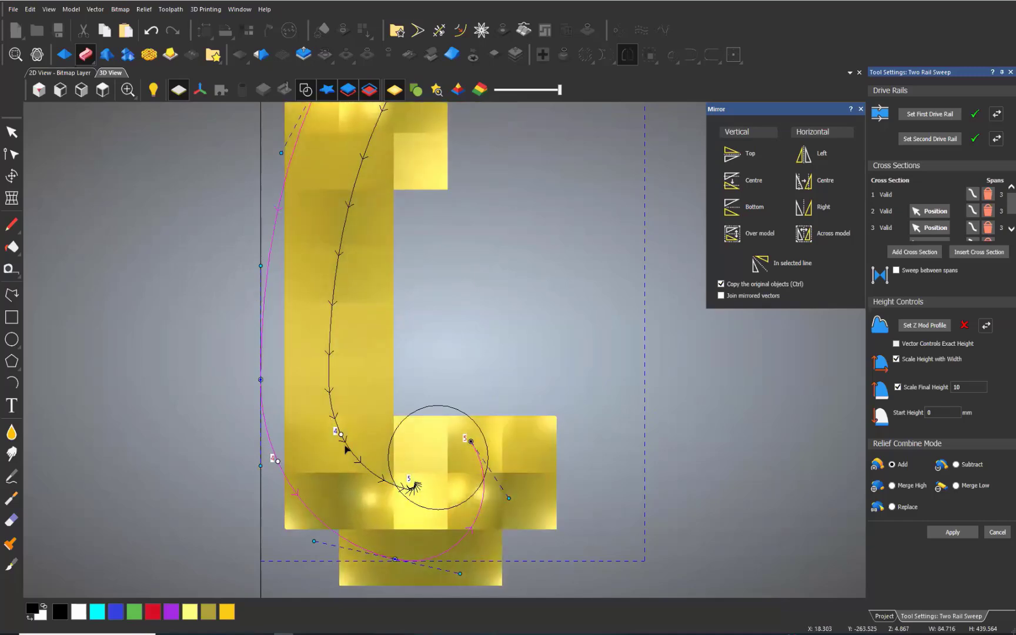
{"action": "scroll", "coordinate": [408, 404], "scroll_direction": "down", "scroll_amount": 2}
{"action": "scroll", "coordinate": [408, 404], "scroll_direction": "up", "scroll_amount": 1}
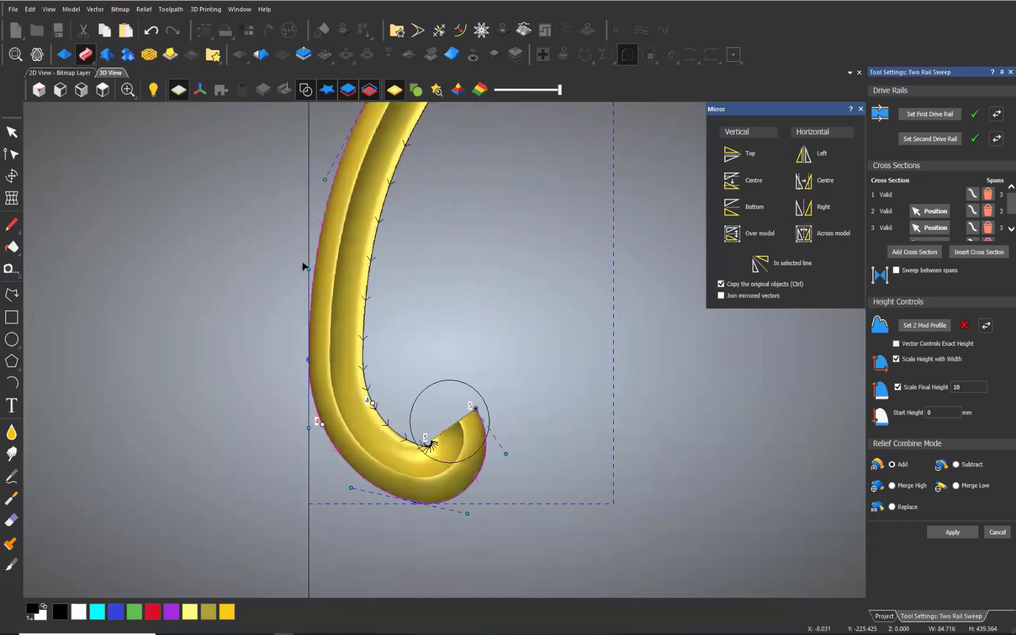
{"action": "scroll", "coordinate": [439, 357], "scroll_direction": "down", "scroll_amount": 6}
{"action": "scroll", "coordinate": [427, 470], "scroll_direction": "up", "scroll_amount": 6}
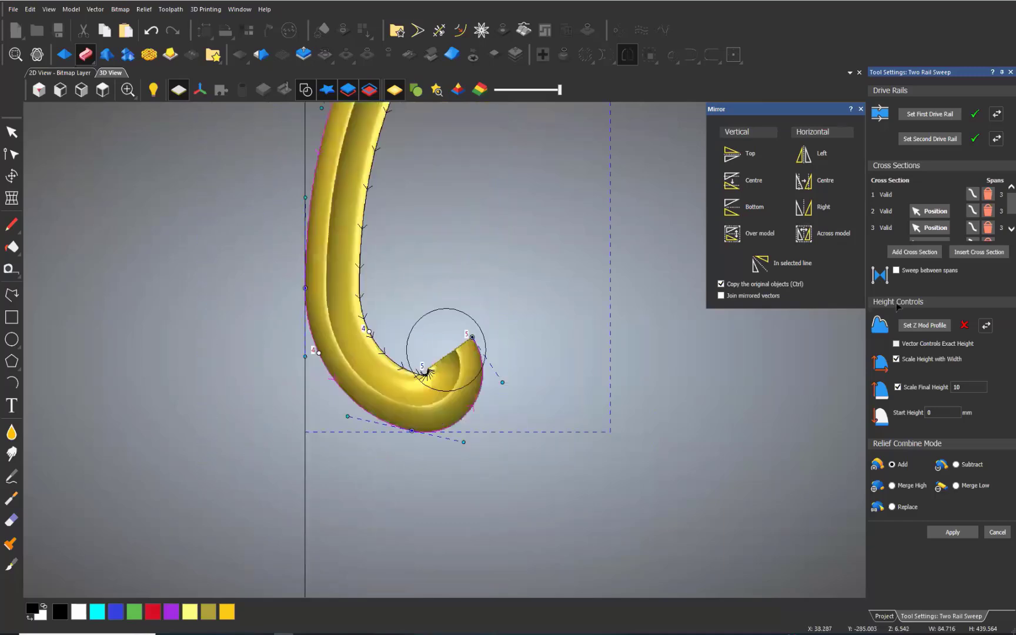
Add the mirrored profile from the upper row as the sixth cross section, and close the Mirror tool.
{"action": "scroll", "coordinate": [612, 395], "scroll_direction": "down", "scroll_amount": 6}
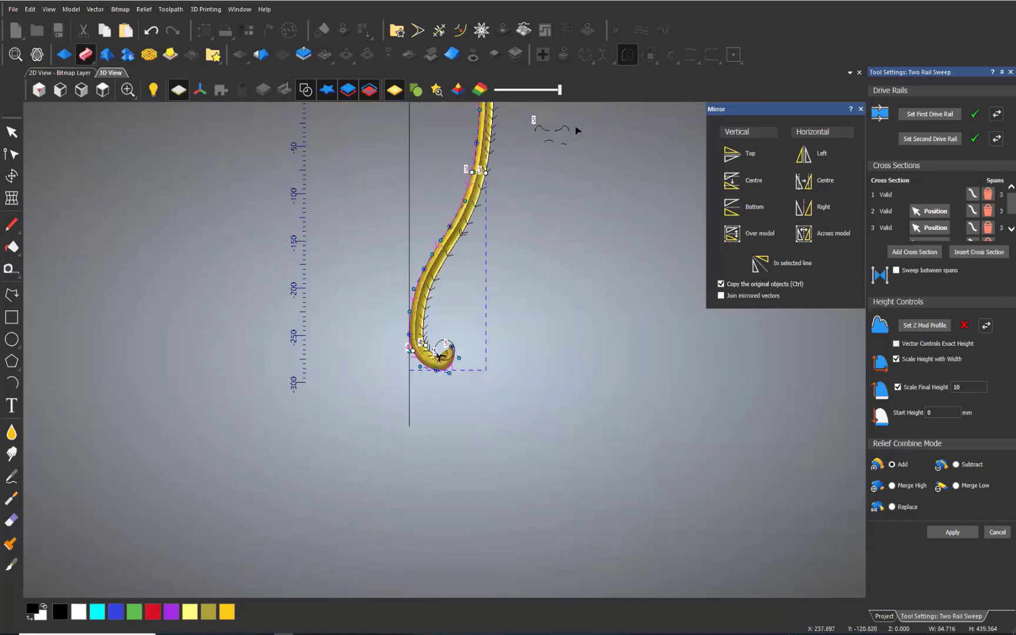
{"action": "left_click", "coordinate": [562, 134]}
{"action": "scroll", "coordinate": [565, 134], "scroll_direction": "up", "scroll_amount": 3}
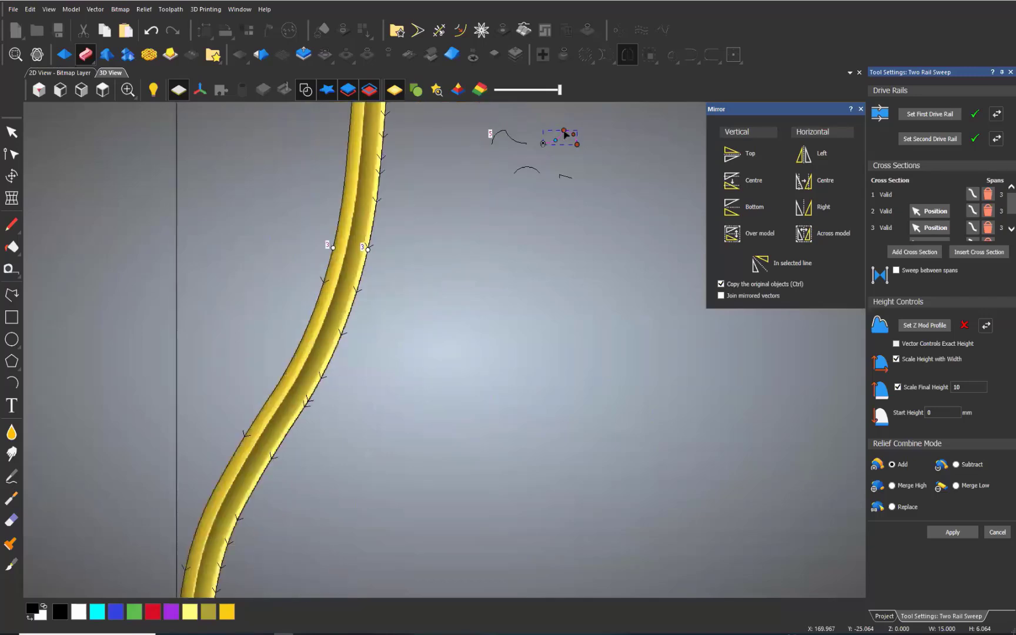
{"action": "left_click", "coordinate": [931, 252]}
{"action": "left_click", "coordinate": [861, 109]}
Move the fifth cross section's points up both rails, well above the lower scroll's bend.
{"action": "scroll", "coordinate": [350, 489], "scroll_direction": "down", "scroll_amount": 3}
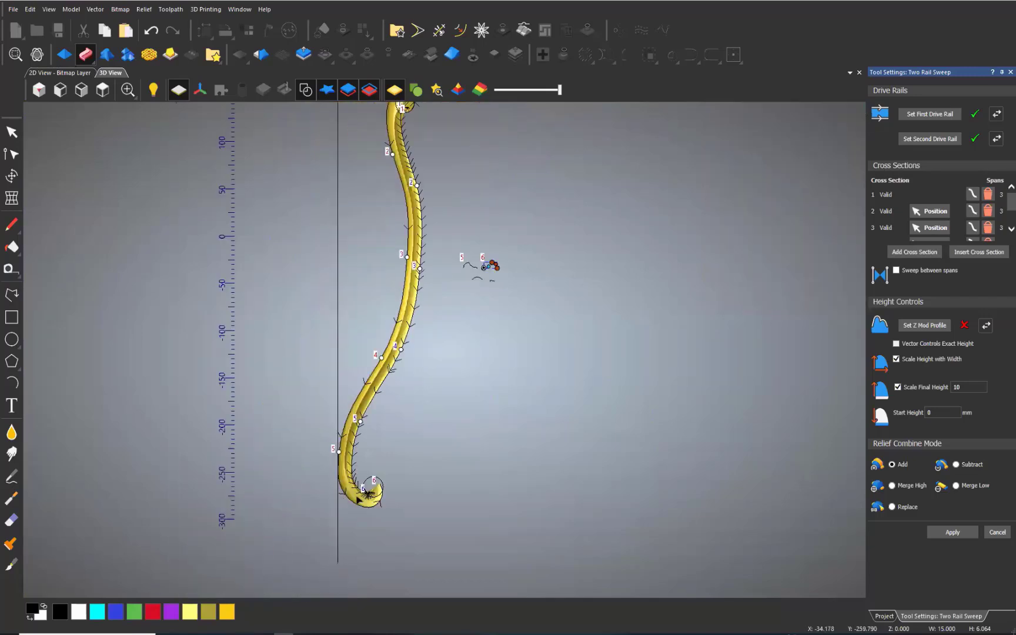
{"action": "scroll", "coordinate": [359, 499], "scroll_direction": "up", "scroll_amount": 3}
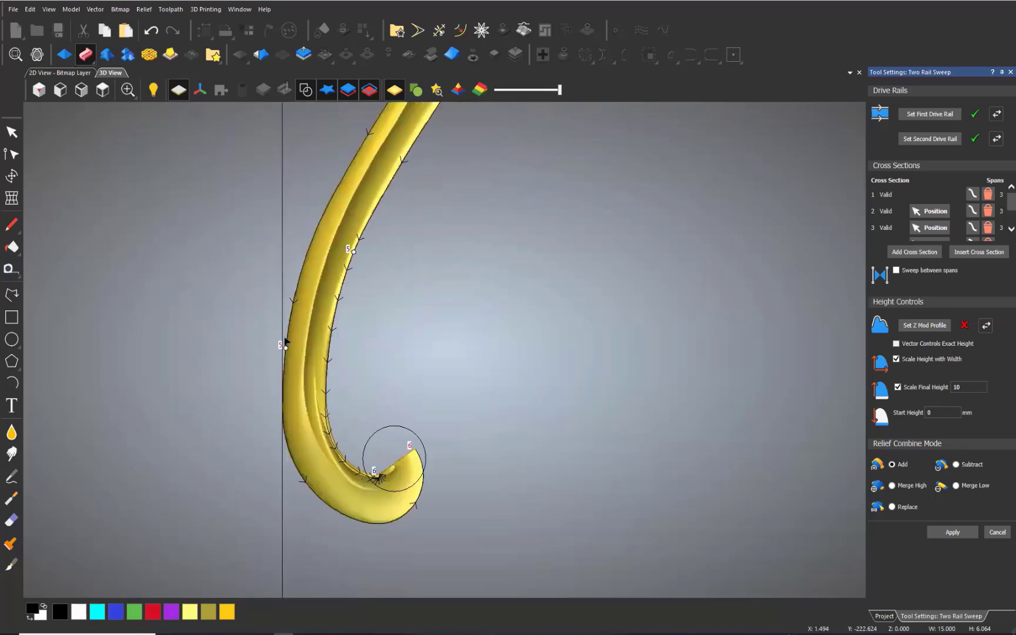
{"action": "left_click_drag", "start_coordinate": [307, 262], "coordinate": [353, 178]}
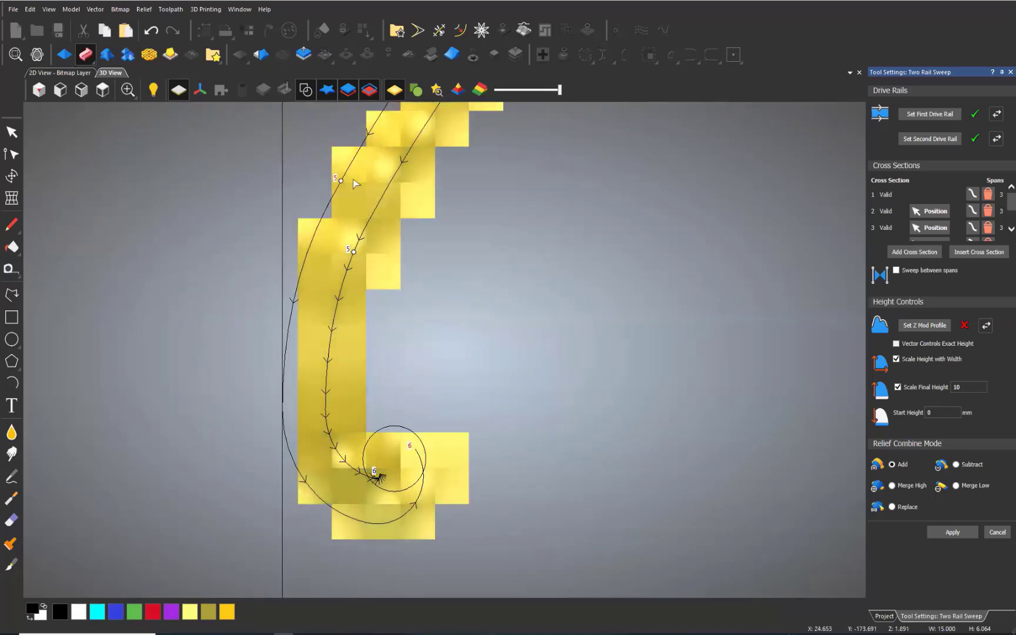
{"action": "left_click_drag", "start_coordinate": [369, 223], "coordinate": [383, 208]}
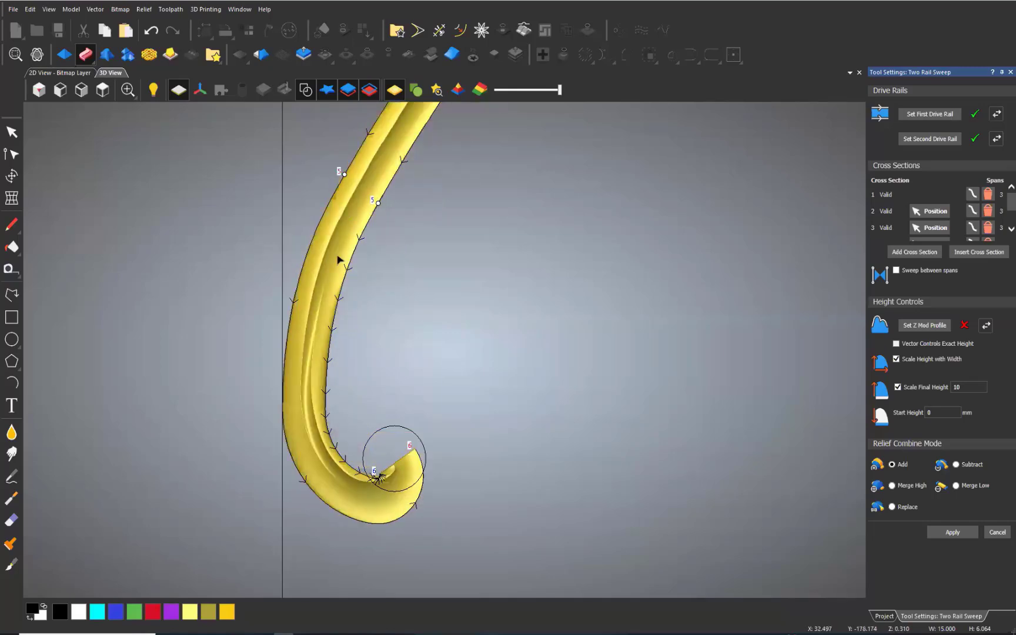
Add the mirrored profile again as the seventh cross section, and move the sixth section's points up both rails towards the fifth.
{"action": "scroll", "coordinate": [355, 425], "scroll_direction": "down", "scroll_amount": 2}
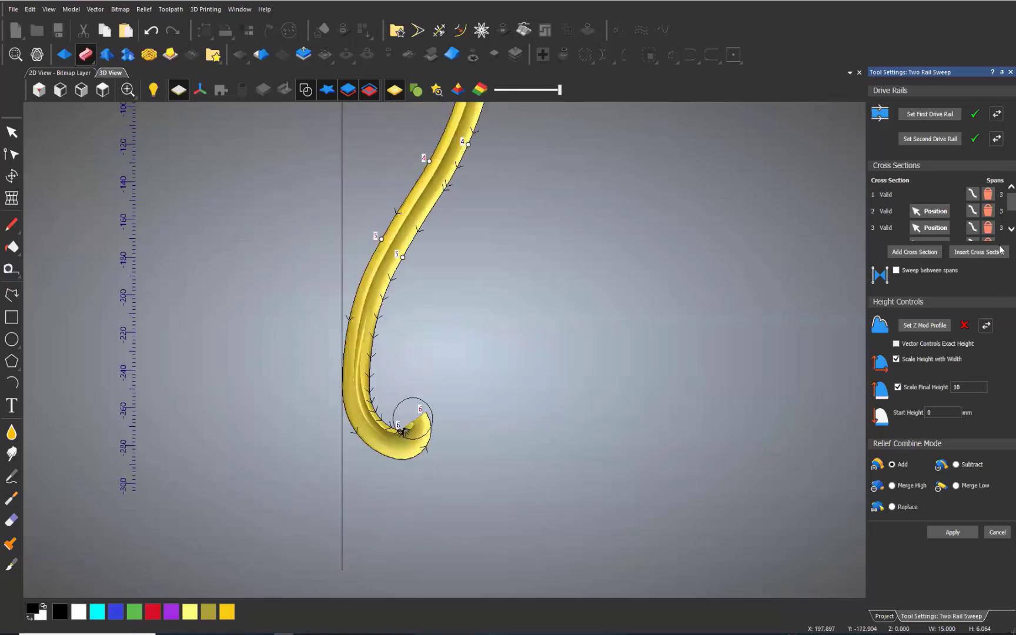
{"action": "left_click", "coordinate": [924, 252]}
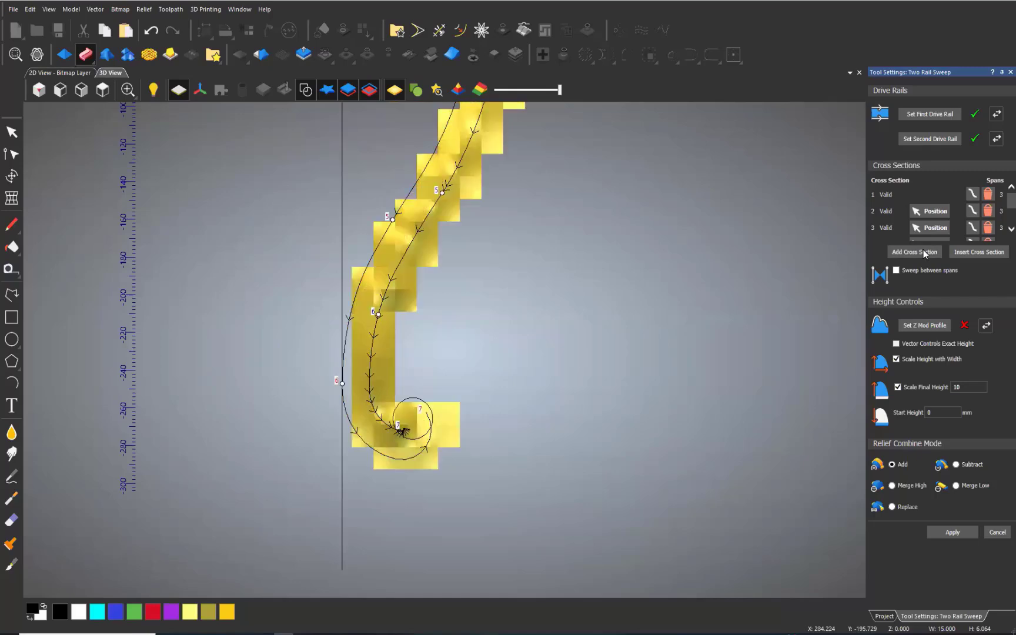
{"action": "scroll", "coordinate": [387, 293], "scroll_direction": "up", "scroll_amount": 1}
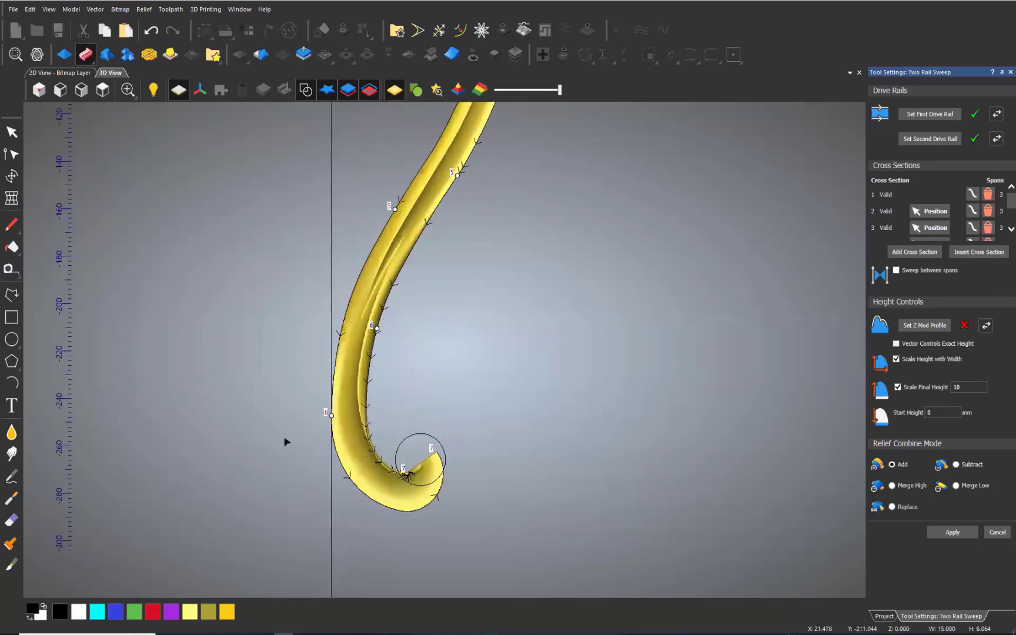
{"action": "left_click_drag", "start_coordinate": [331, 416], "coordinate": [351, 292]}
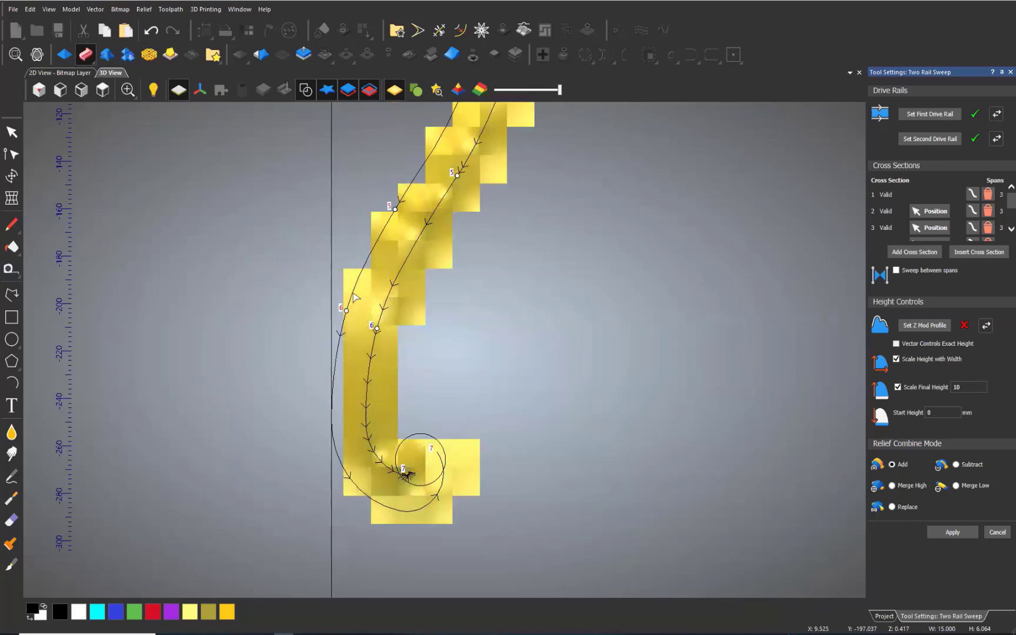
{"action": "left_click_drag", "start_coordinate": [377, 329], "coordinate": [383, 294]}
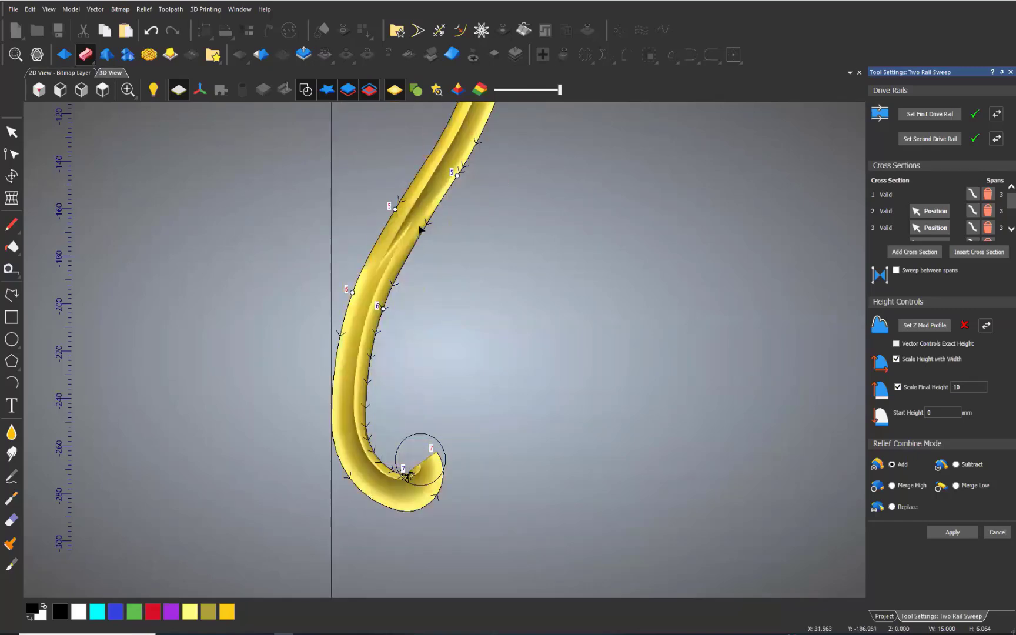
Examine the profile transition between the fifth and sixth cross sections from several angles and from above.
{"action": "scroll", "coordinate": [500, 227], "scroll_direction": "down", "scroll_amount": 2}
{"action": "scroll", "coordinate": [447, 247], "scroll_direction": "up", "scroll_amount": 5}
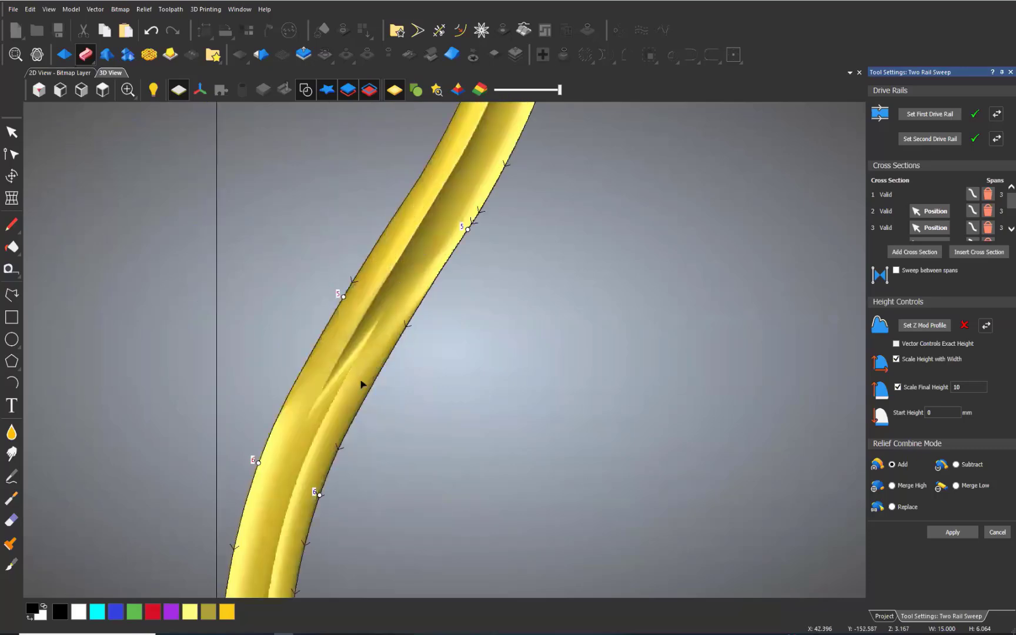
{"action": "left_click_drag", "start_coordinate": [349, 406], "coordinate": [296, 497]}
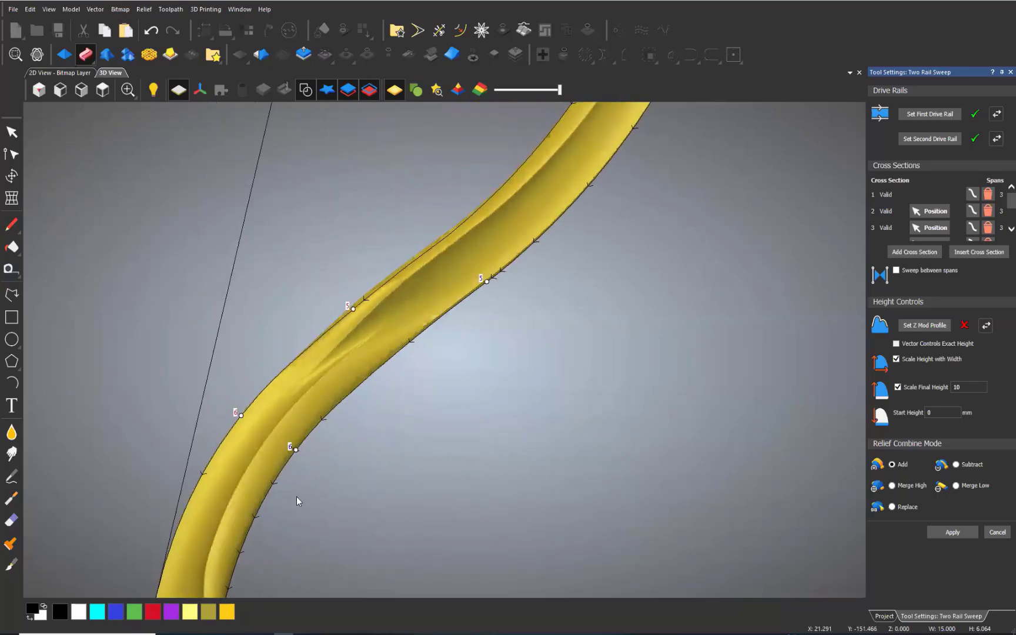
{"action": "left_click_drag", "start_coordinate": [503, 539], "coordinate": [418, 461]}
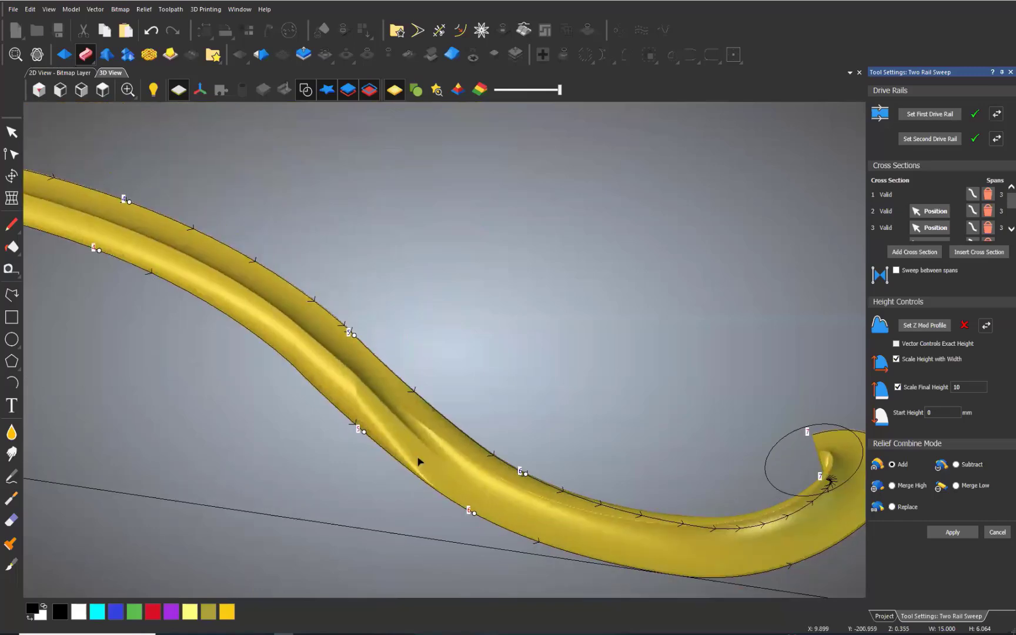
{"action": "left_click_drag", "start_coordinate": [436, 424], "coordinate": [312, 288]}
{"action": "left_click", "coordinate": [103, 91]}
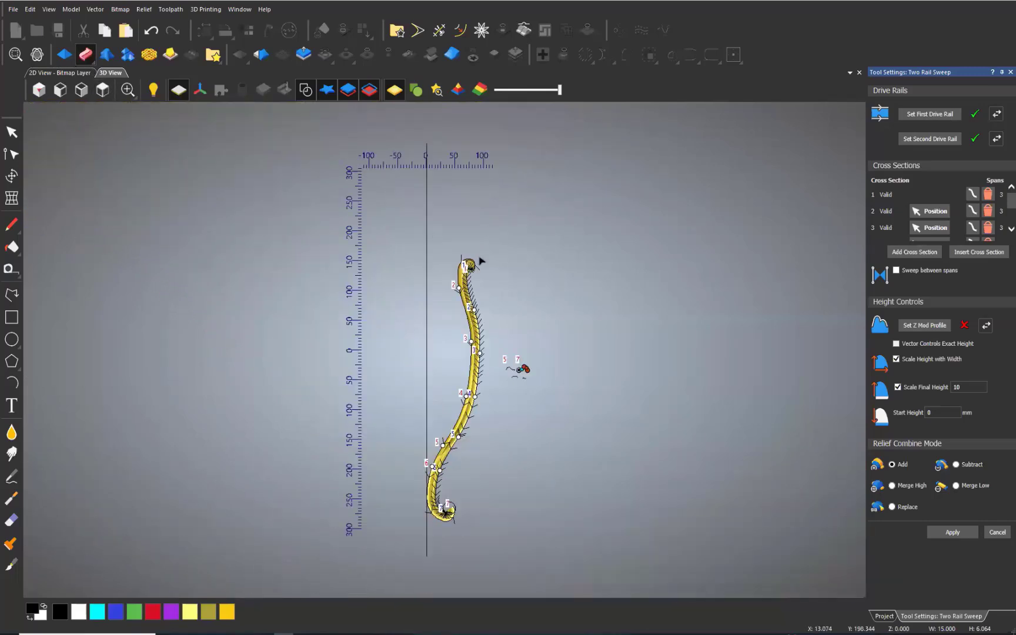
{"action": "scroll", "coordinate": [450, 438], "scroll_direction": "up", "scroll_amount": 2}
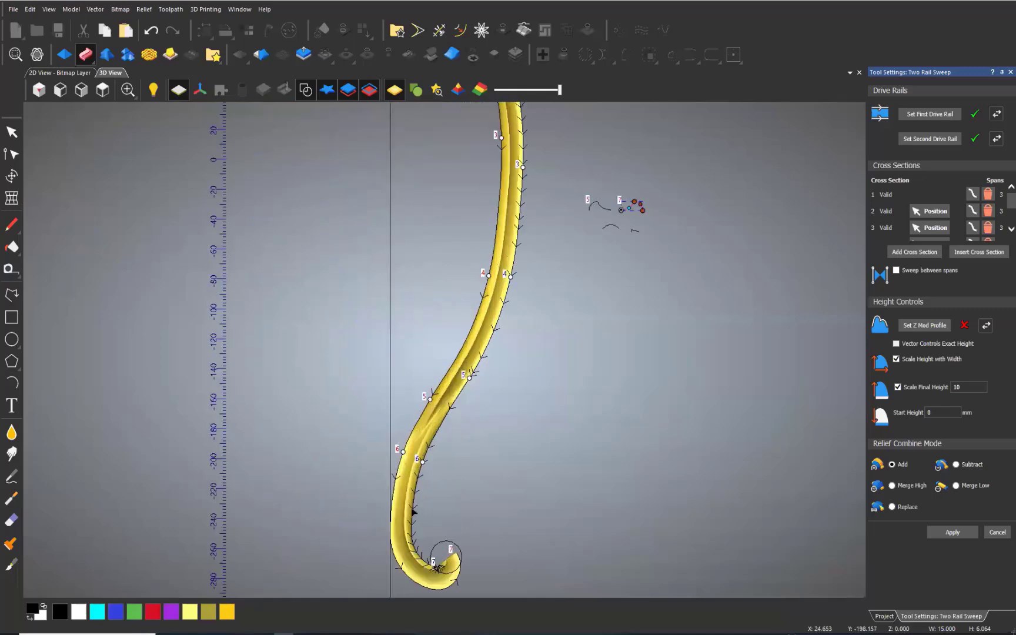
Move the fifth cross section's point down the inner rail so it sits roughly across from its outer point.
{"action": "scroll", "coordinate": [433, 452], "scroll_direction": "up", "scroll_amount": 2}
{"action": "scroll", "coordinate": [437, 556], "scroll_direction": "up", "scroll_amount": 2}
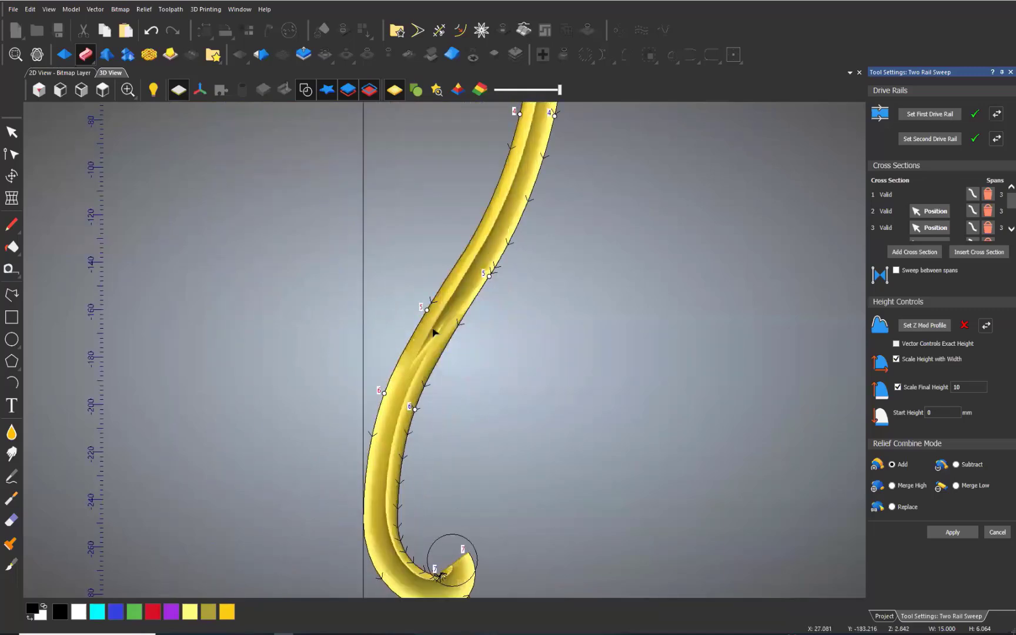
{"action": "scroll", "coordinate": [437, 334], "scroll_direction": "up", "scroll_amount": 1}
{"action": "left_click_drag", "start_coordinate": [504, 263], "coordinate": [488, 317]}
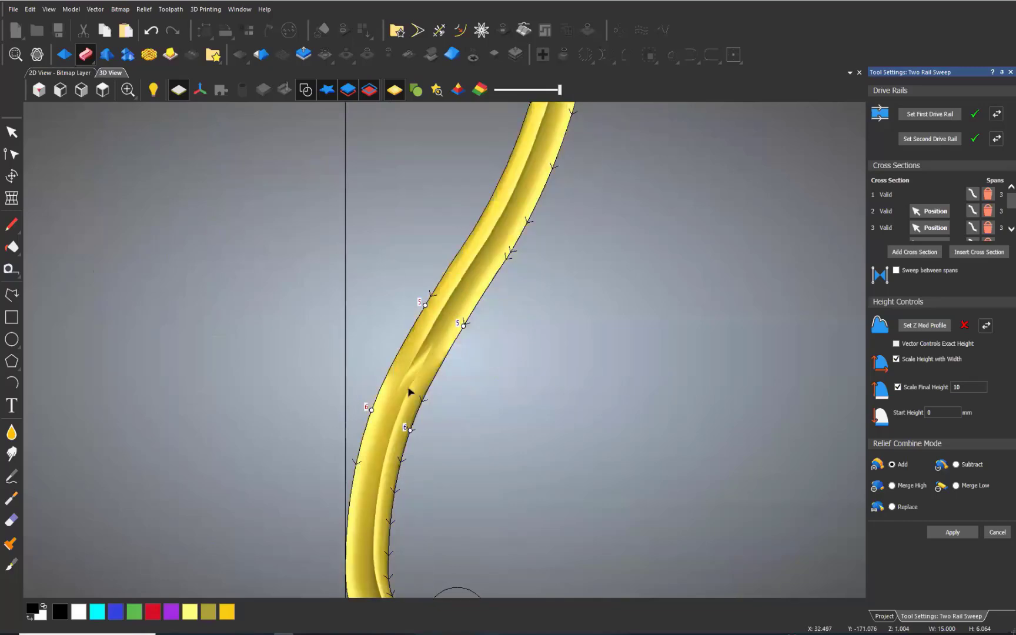
{"action": "scroll", "coordinate": [404, 413], "scroll_direction": "up", "scroll_amount": 1}
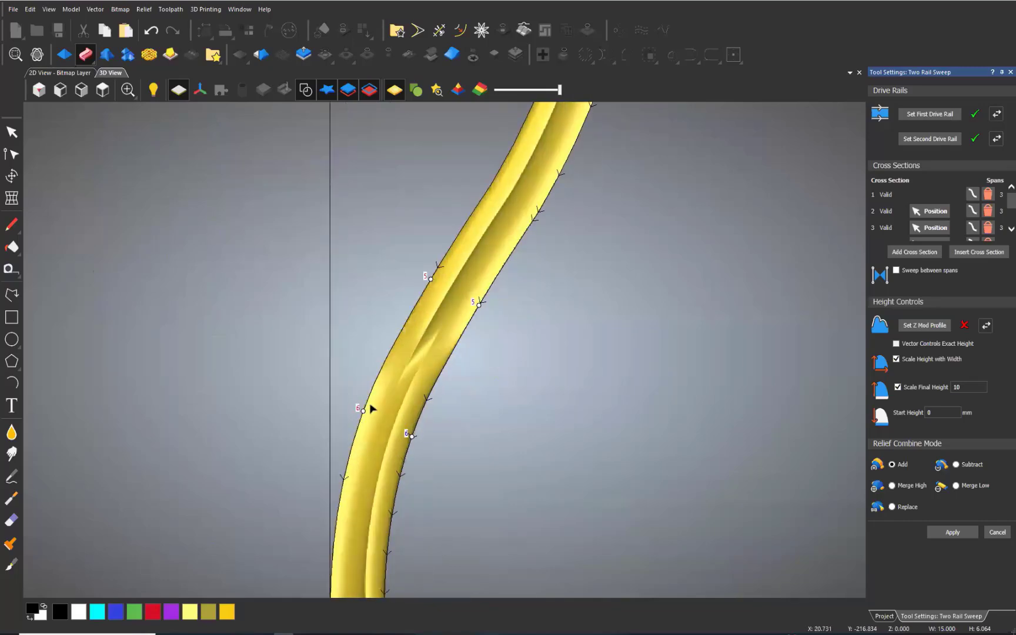
{"action": "scroll", "coordinate": [410, 366], "scroll_direction": "down", "scroll_amount": 1}
{"action": "scroll", "coordinate": [443, 412], "scroll_direction": "down", "scroll_amount": 3}
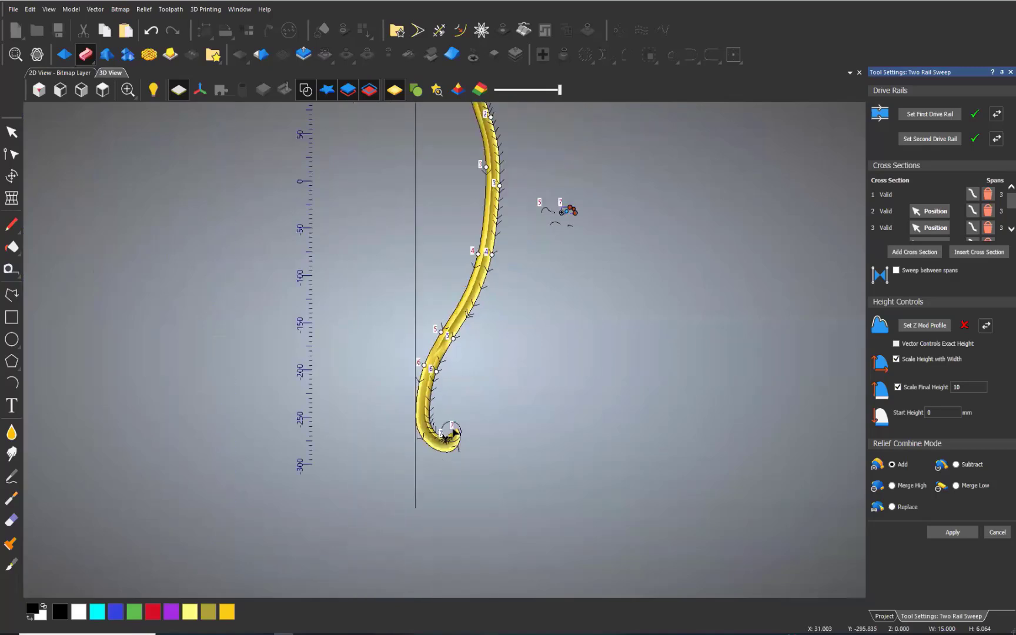
{"action": "scroll", "coordinate": [454, 434], "scroll_direction": "up", "scroll_amount": 3}
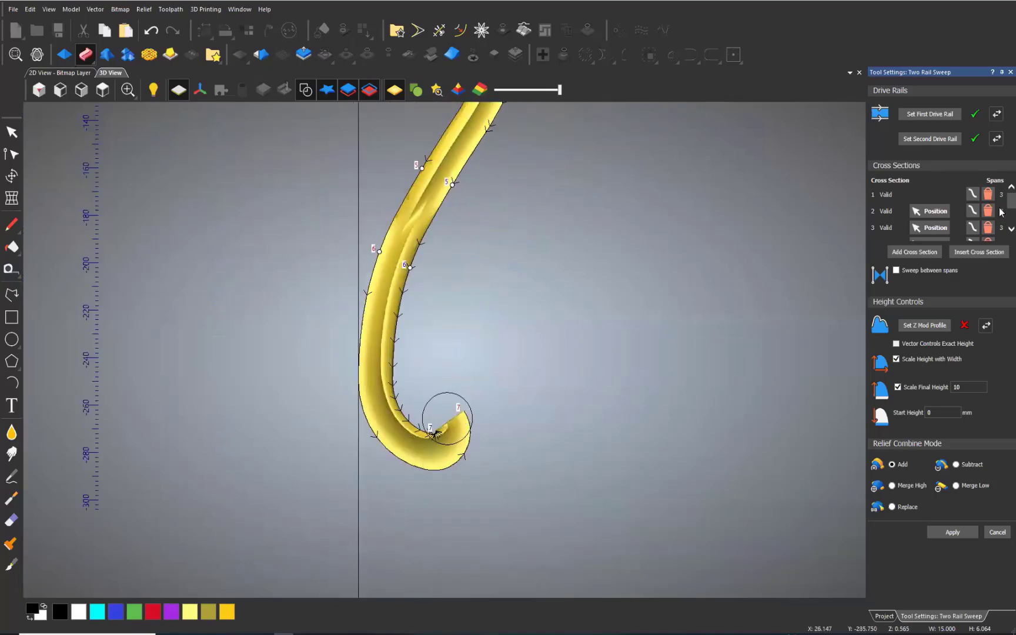
Delete the last two cross sections, 7 and 6, from the two rail sweep.
{"action": "scroll", "coordinate": [988, 225], "scroll_direction": "down", "scroll_amount": 3}
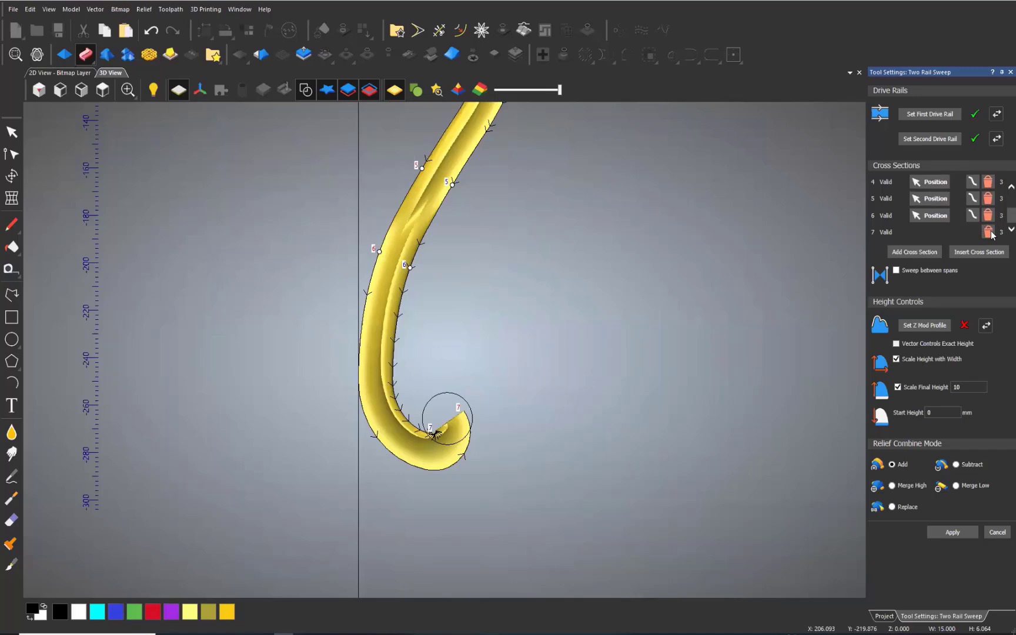
{"action": "left_click", "coordinate": [989, 231]}
{"action": "left_click", "coordinate": [989, 231]}
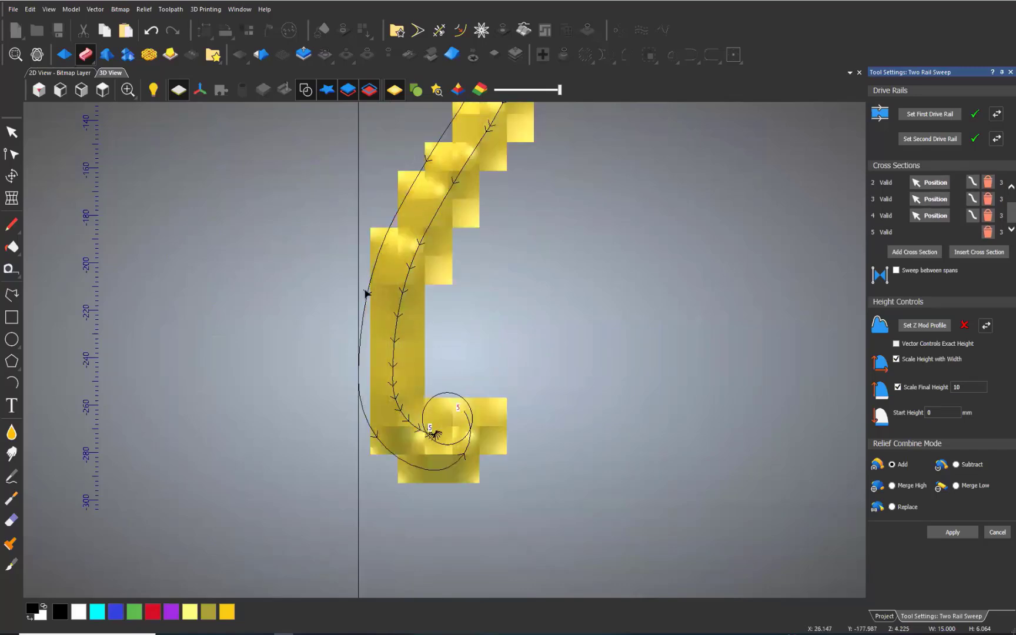
Try adding the shallow arc profile twice at the end of the sweep's cross section list.
{"action": "scroll", "coordinate": [559, 173], "scroll_direction": "down", "scroll_amount": 2}
{"action": "scroll", "coordinate": [563, 169], "scroll_direction": "up", "scroll_amount": 2}
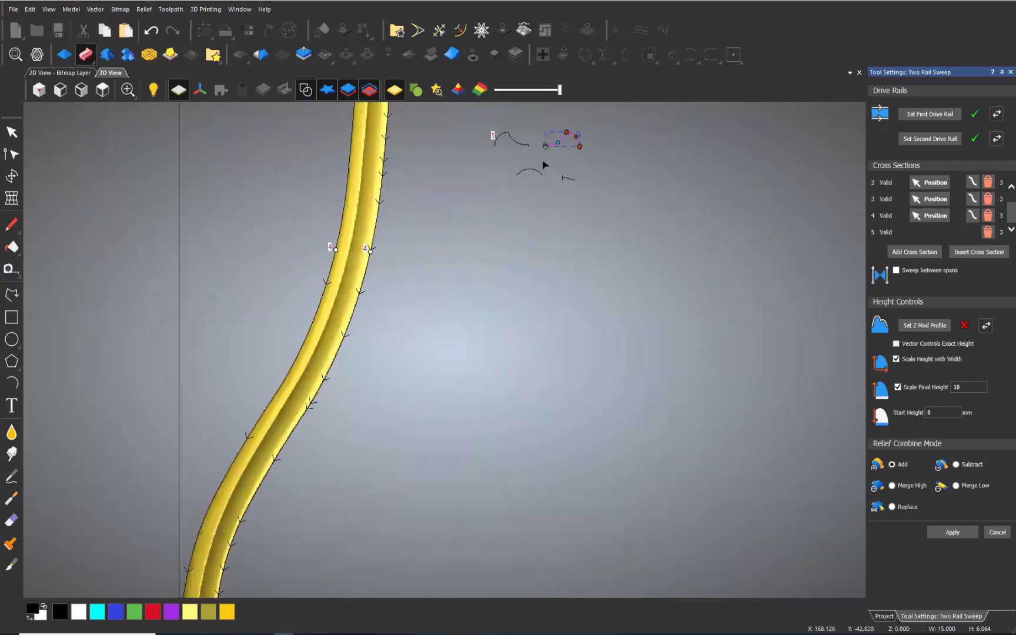
{"action": "left_click", "coordinate": [529, 171]}
{"action": "left_click", "coordinate": [927, 252]}
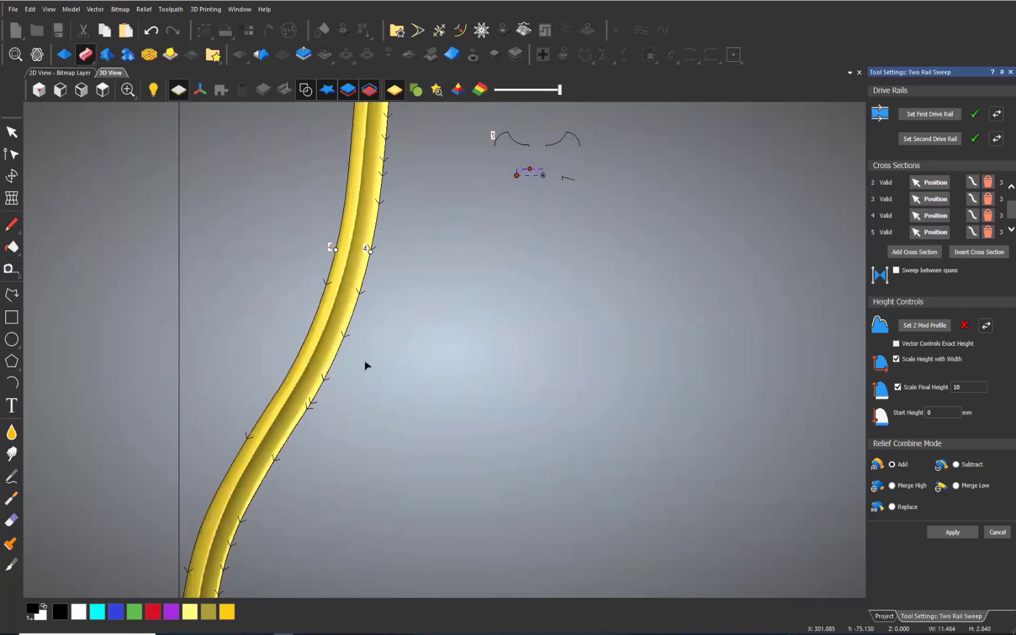
{"action": "scroll", "coordinate": [368, 363], "scroll_direction": "down", "scroll_amount": 2}
{"action": "scroll", "coordinate": [346, 504], "scroll_direction": "up", "scroll_amount": 2}
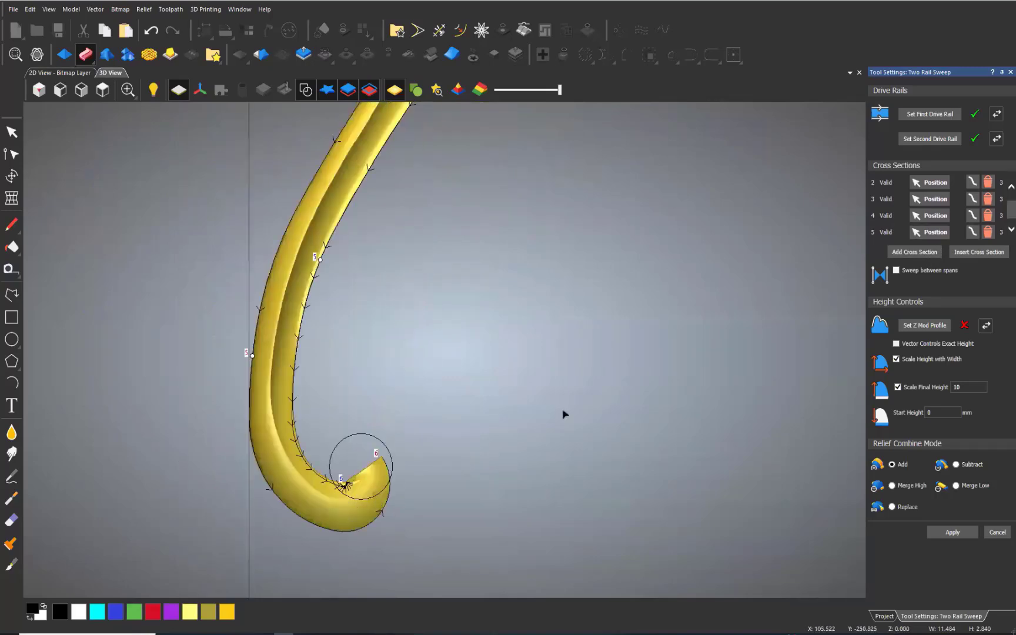
{"action": "scroll", "coordinate": [956, 239], "scroll_direction": "down", "scroll_amount": 1}
{"action": "left_click", "coordinate": [923, 253]}
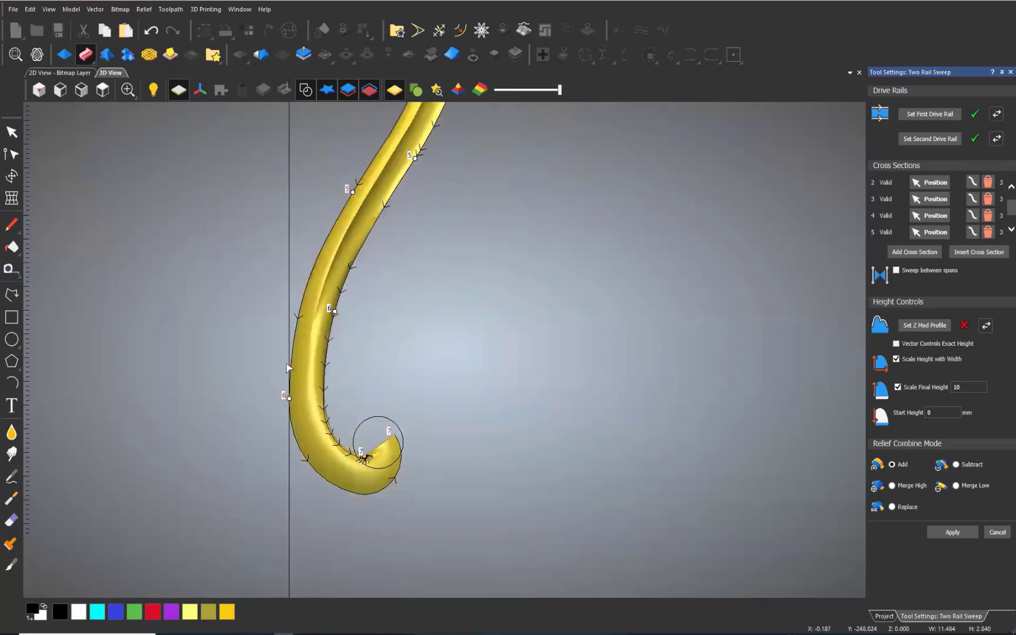
Try moving cross section 6's point on the outer rail up, about level with its point on the inner rail.
{"action": "left_click_drag", "start_coordinate": [288, 368], "coordinate": [300, 306]}
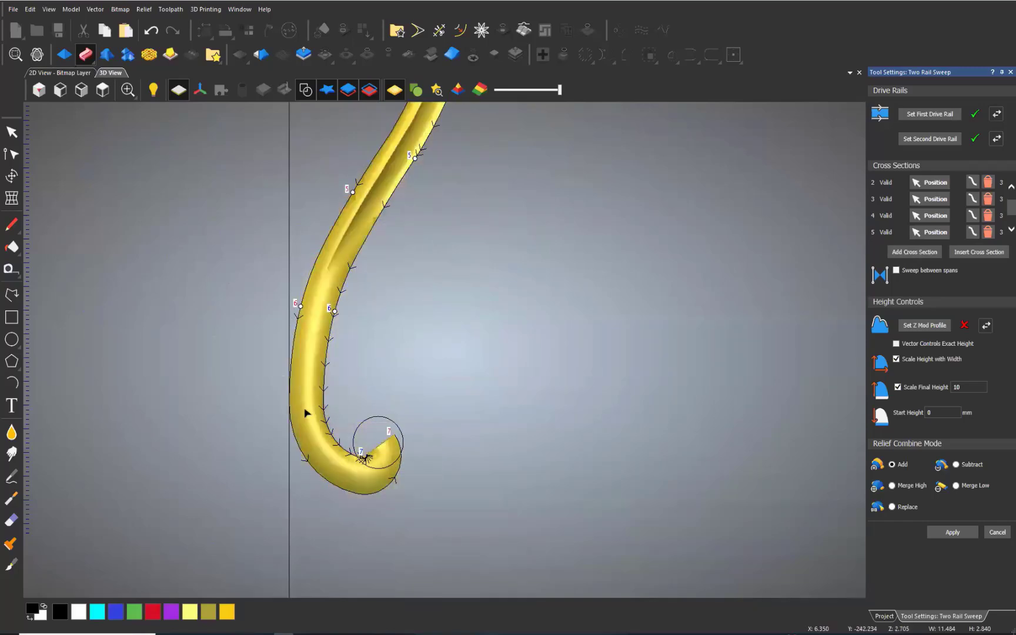
{"action": "scroll", "coordinate": [429, 168], "scroll_direction": "down", "scroll_amount": 1}
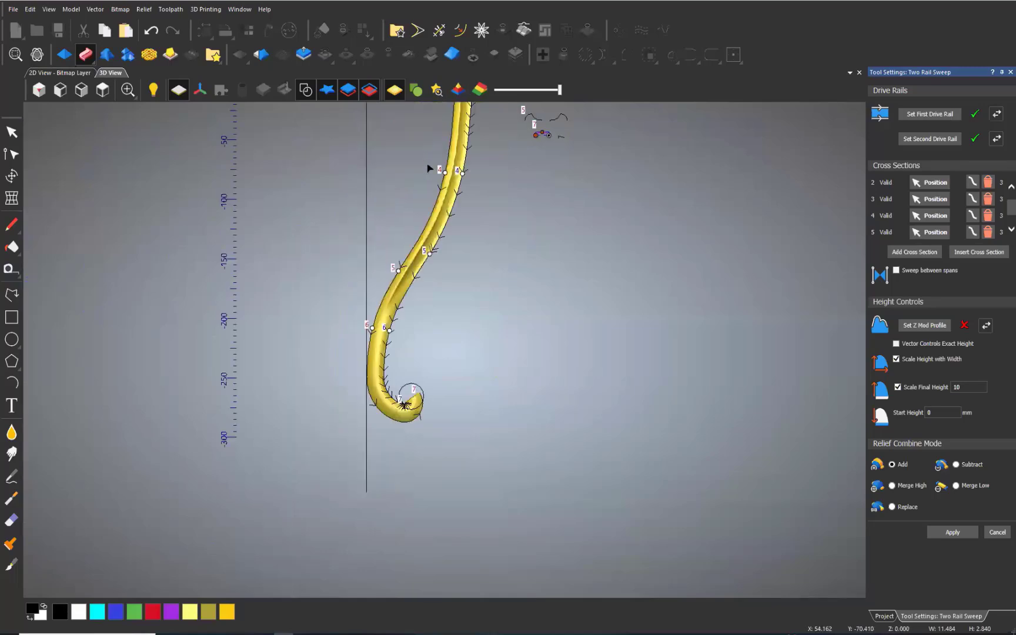
{"action": "scroll", "coordinate": [390, 317], "scroll_direction": "up", "scroll_amount": 2}
{"action": "scroll", "coordinate": [386, 334], "scroll_direction": "down", "scroll_amount": 1}
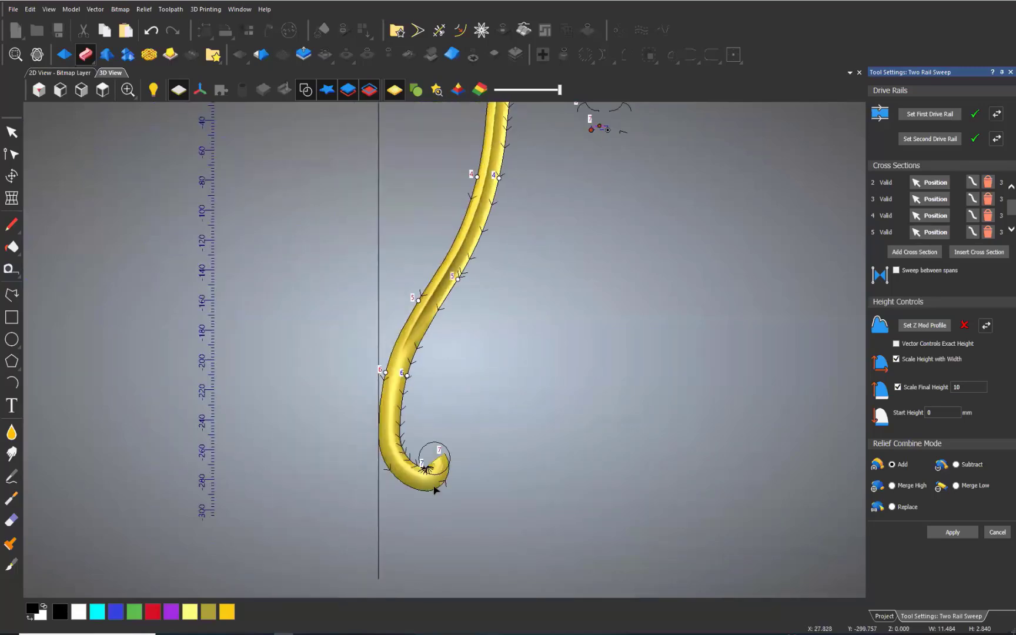
Remove the two arc cross sections, 6 and 7, from the sweep.
{"action": "scroll", "coordinate": [989, 215], "scroll_direction": "down", "scroll_amount": 2}
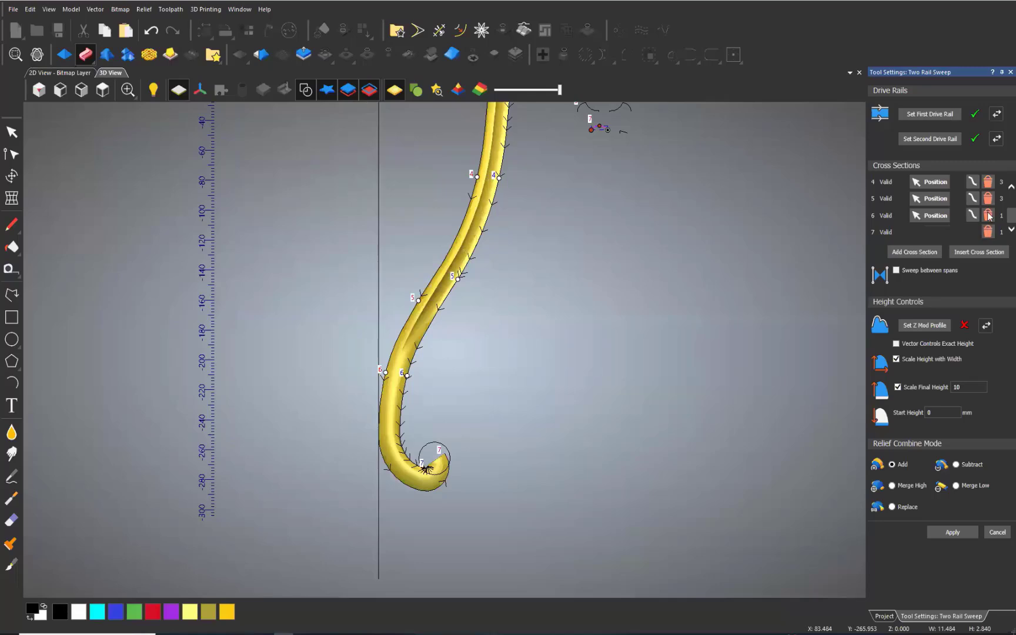
{"action": "left_click", "coordinate": [989, 215]}
{"action": "left_click", "coordinate": [989, 216]}
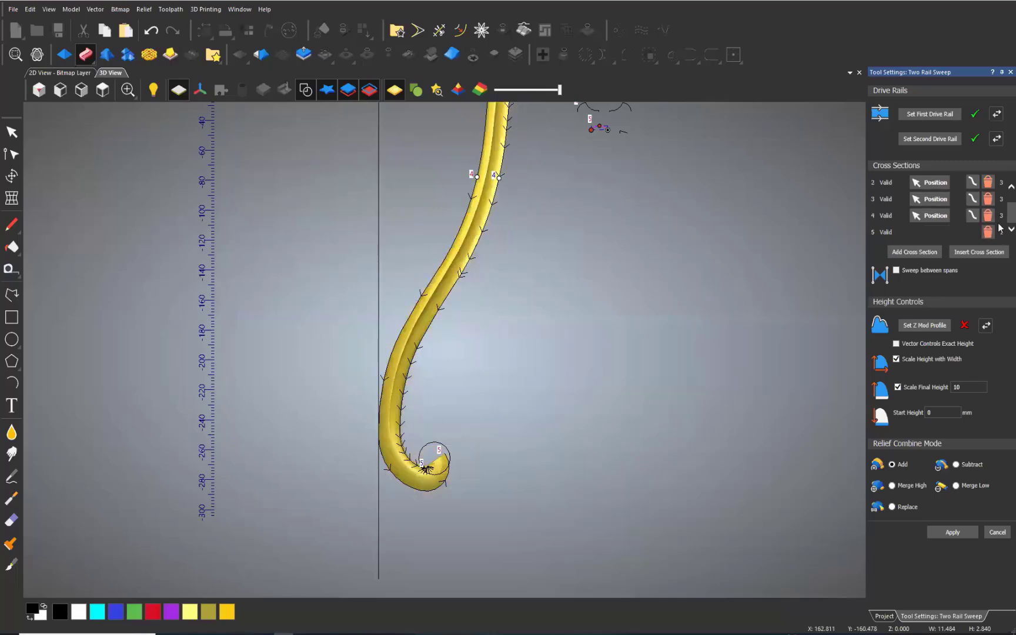
Delete cross sections 5 and 4 from the end of the sweep's list.
{"action": "left_click", "coordinate": [988, 232]}
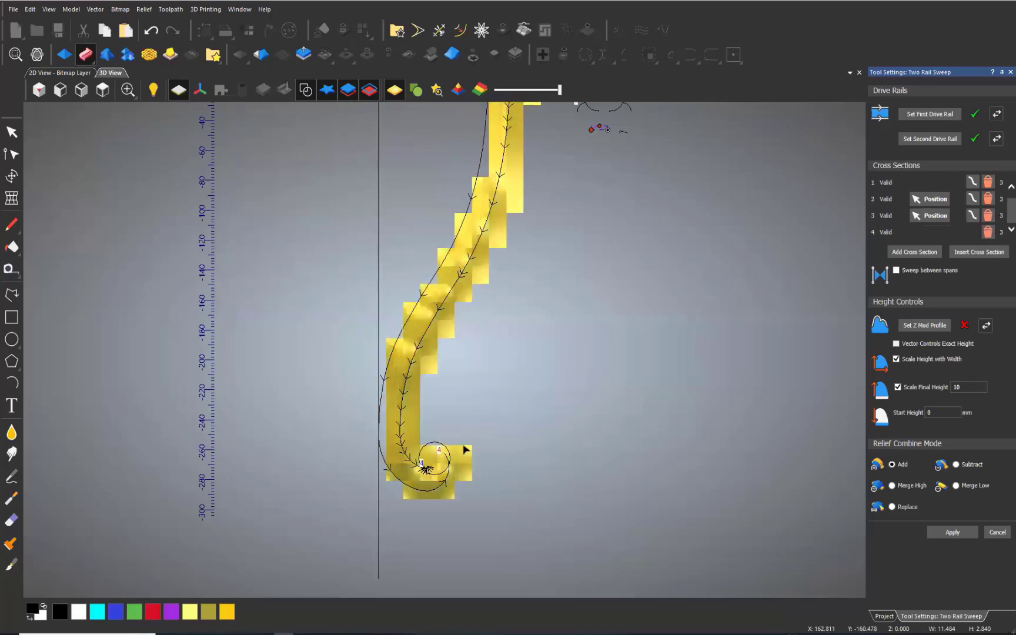
{"action": "scroll", "coordinate": [432, 467], "scroll_direction": "up", "scroll_amount": 2}
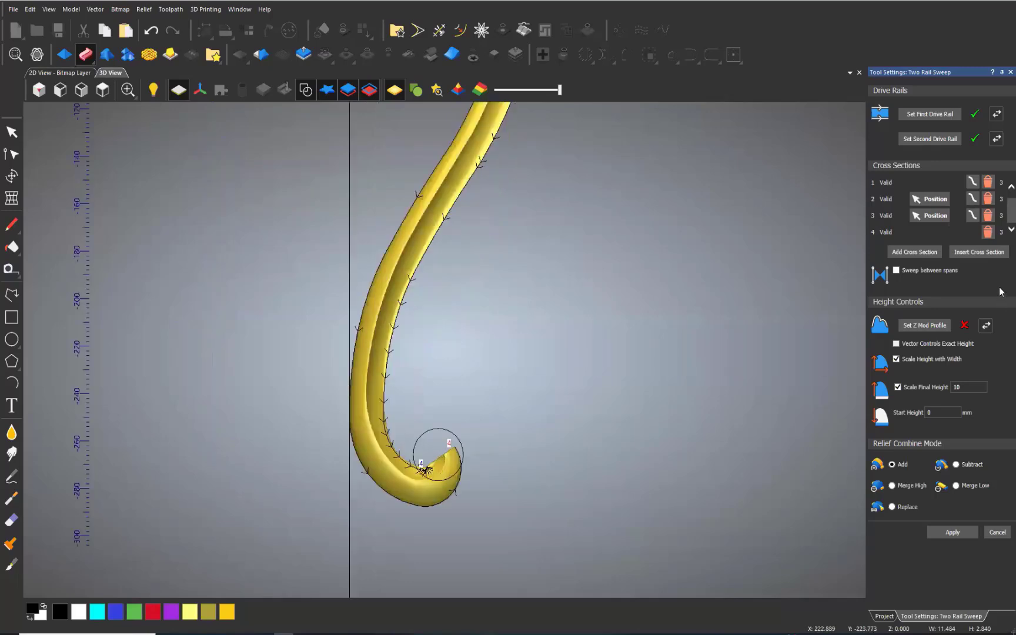
{"action": "left_click", "coordinate": [990, 233]}
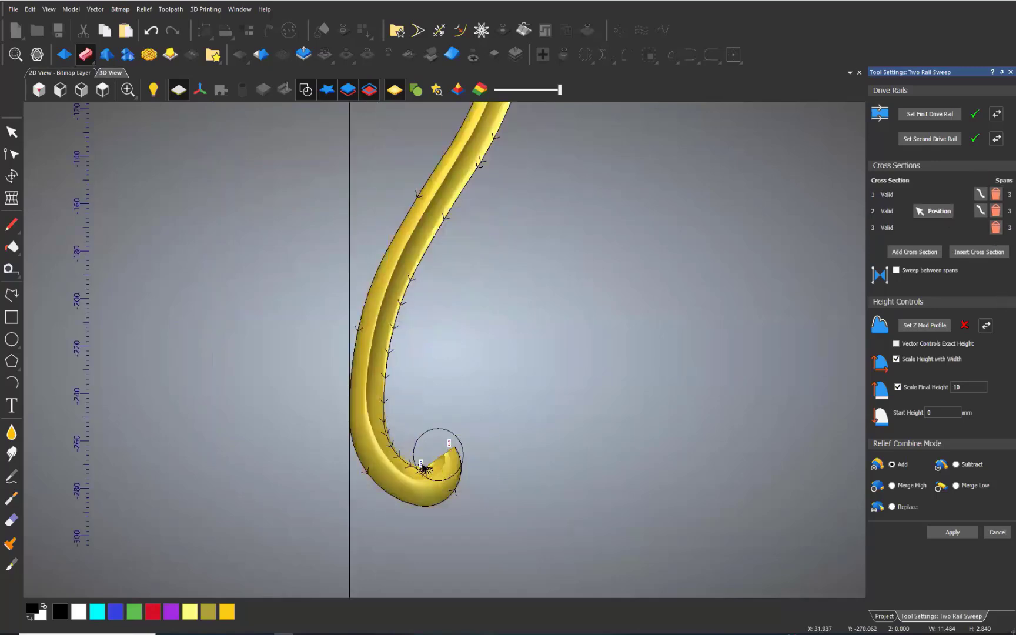
Add the 15 mm wide S-shaped profile that peaks at its outer side twice, as cross sections 4 and 5.
{"action": "scroll", "coordinate": [424, 468], "scroll_direction": "down", "scroll_amount": 2}
{"action": "scroll", "coordinate": [444, 417], "scroll_direction": "up", "scroll_amount": 4}
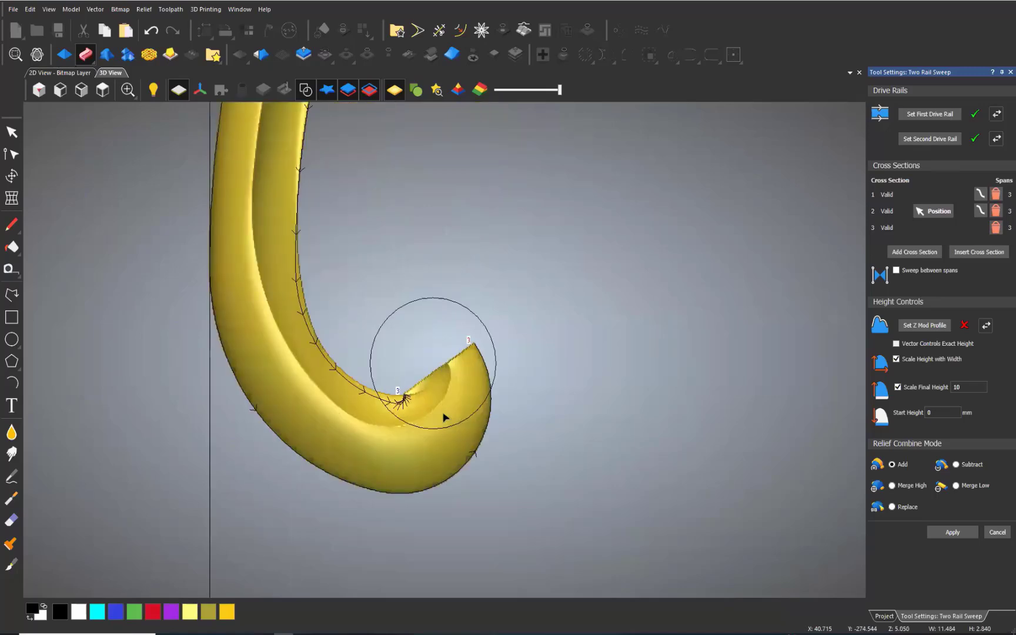
{"action": "scroll", "coordinate": [535, 322], "scroll_direction": "down", "scroll_amount": 5}
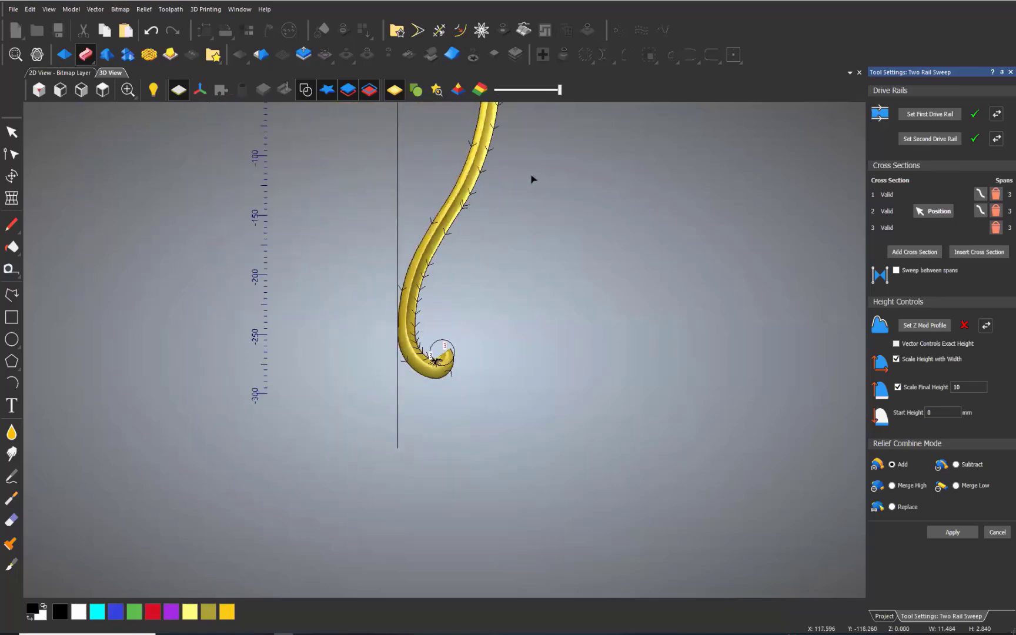
{"action": "scroll", "coordinate": [533, 198], "scroll_direction": "up", "scroll_amount": 4}
{"action": "left_click_drag", "start_coordinate": [520, 189], "coordinate": [484, 218]}
{"action": "left_click", "coordinate": [932, 251]}
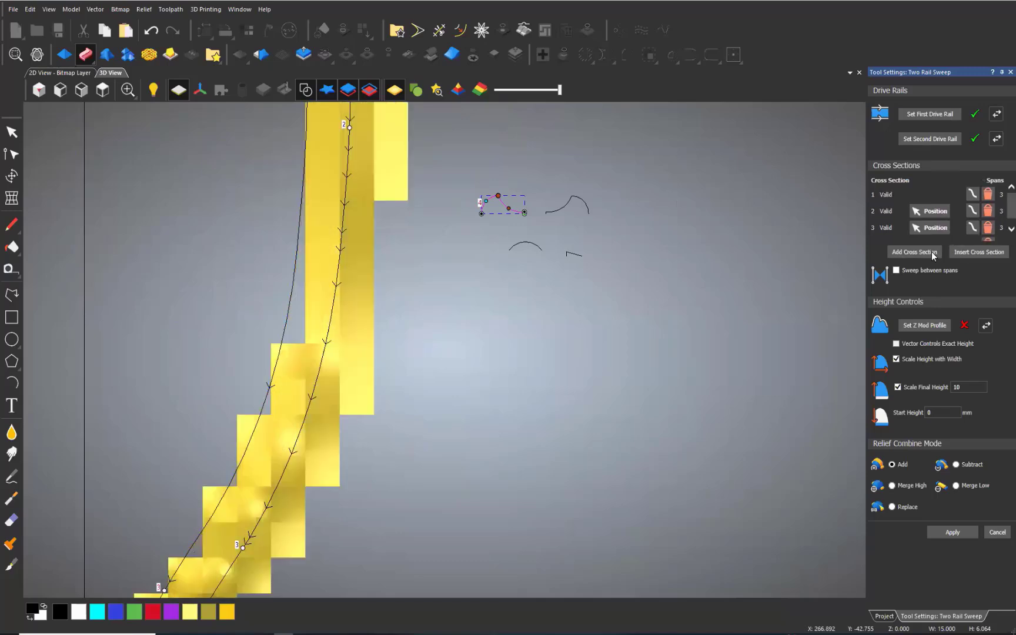
{"action": "left_click", "coordinate": [931, 251]}
Move cross section 4's points on both drive rails down the stem to just before the lower curl.
{"action": "scroll", "coordinate": [320, 509], "scroll_direction": "down", "scroll_amount": 5}
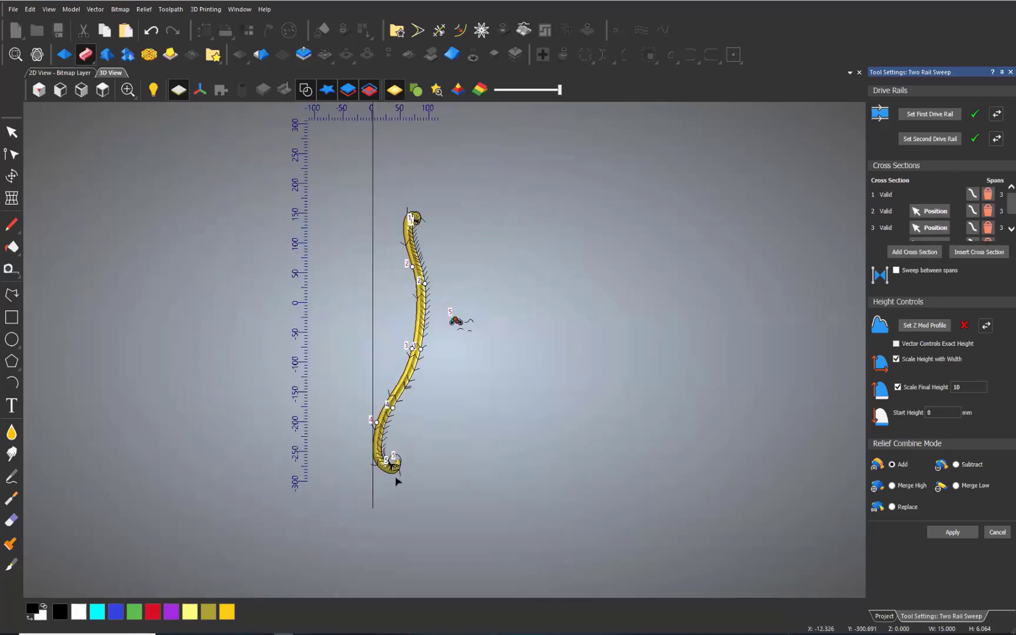
{"action": "scroll", "coordinate": [397, 481], "scroll_direction": "up", "scroll_amount": 6}
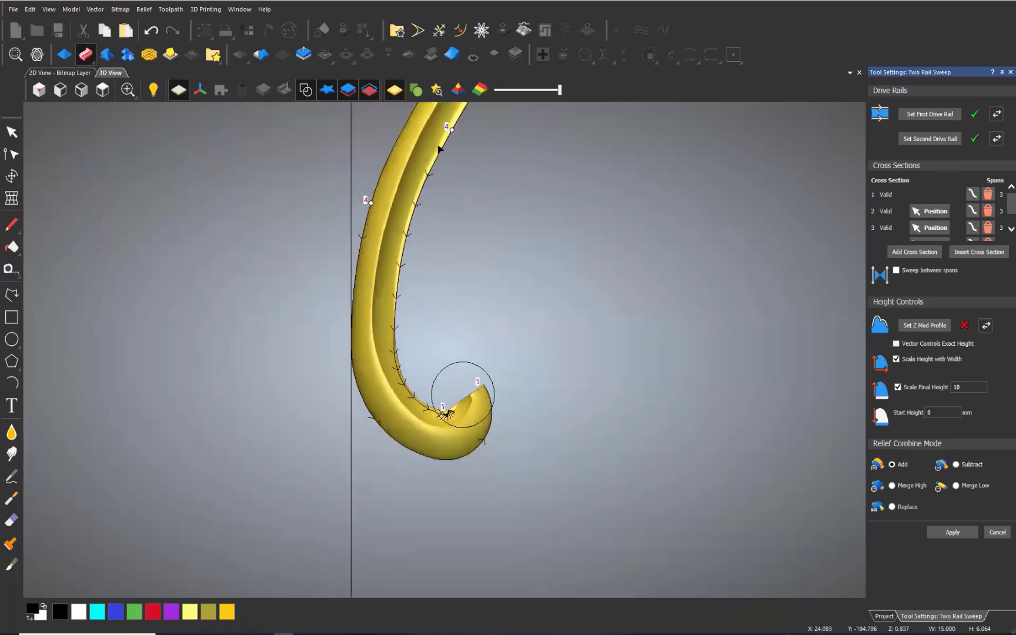
{"action": "left_click_drag", "start_coordinate": [409, 275], "coordinate": [394, 352]}
{"action": "left_click_drag", "start_coordinate": [370, 204], "coordinate": [401, 444]}
{"action": "left_click_drag", "start_coordinate": [394, 352], "coordinate": [417, 401]}
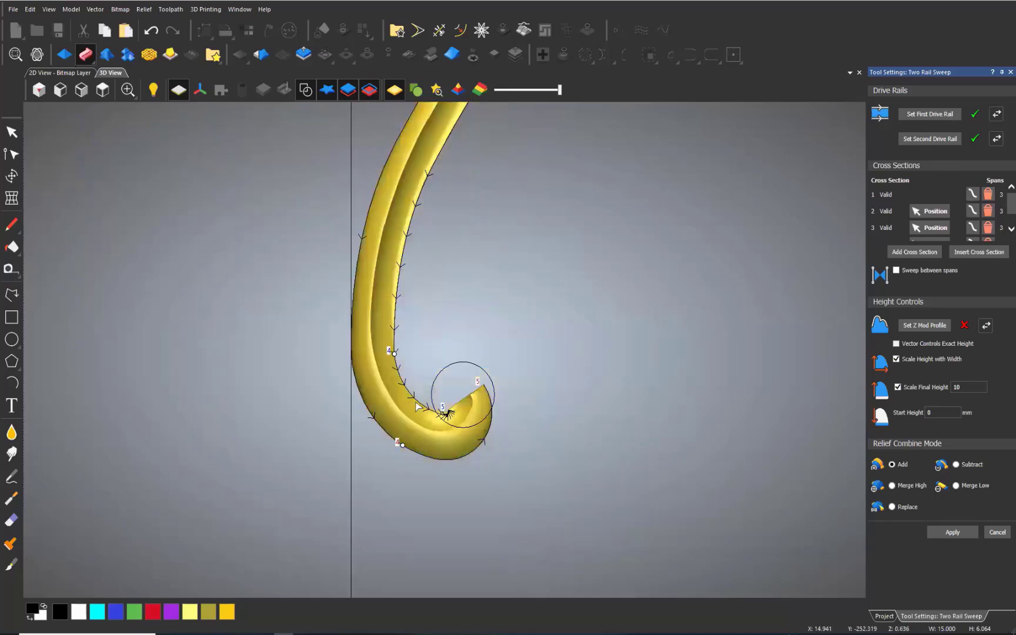
{"action": "scroll", "coordinate": [462, 427], "scroll_direction": "up", "scroll_amount": 3}
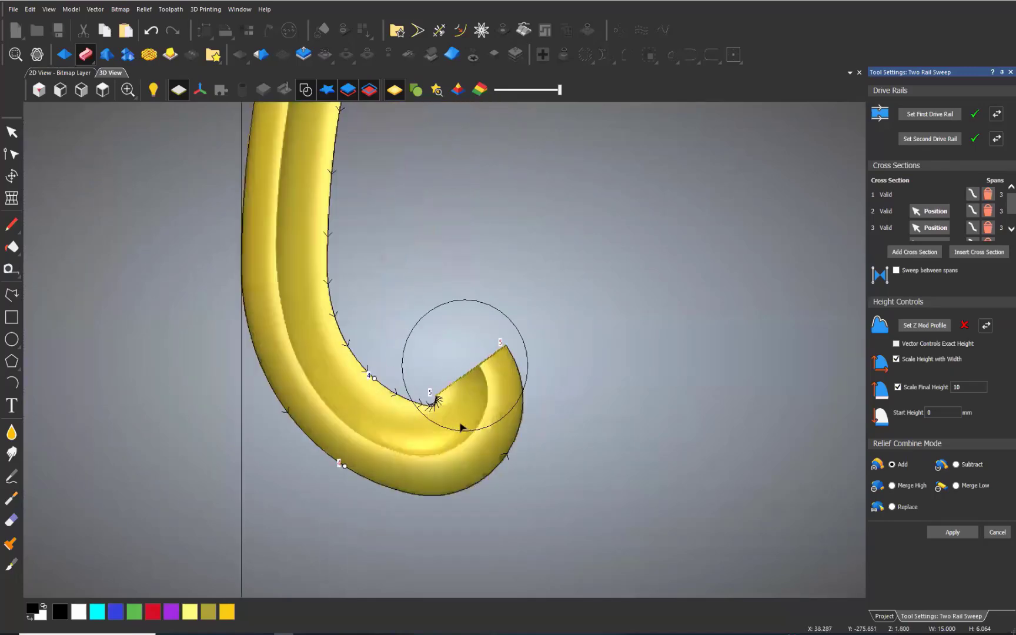
{"action": "left_click_drag", "start_coordinate": [376, 379], "coordinate": [431, 421]}
{"action": "scroll", "coordinate": [480, 449], "scroll_direction": "up", "scroll_amount": 1}
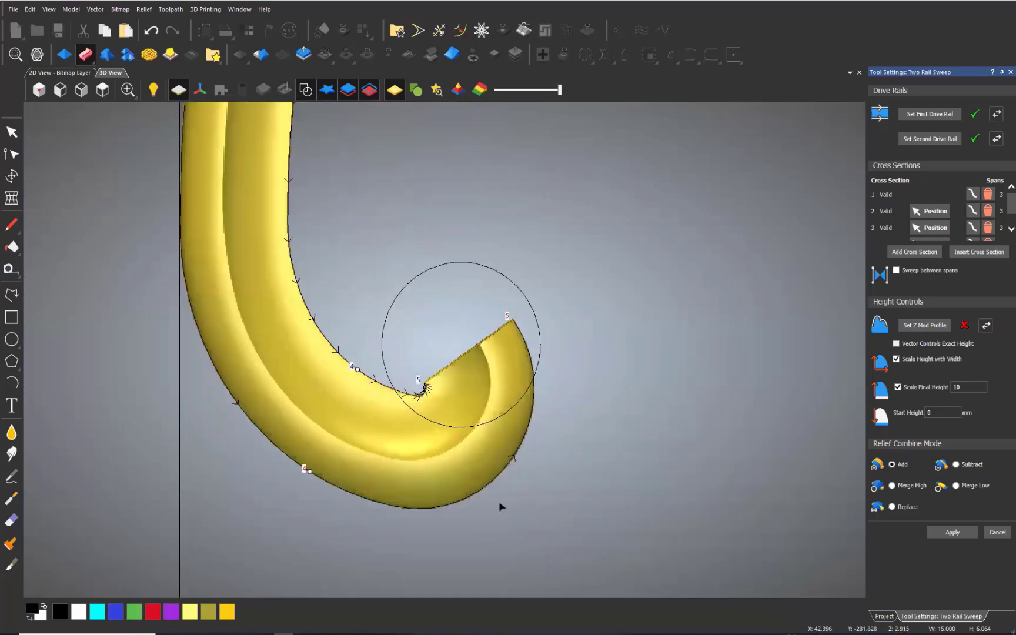
Shift the outer rail's lowest node slightly outward and down, and smooth the inner rail's node just before the curl's hook.
{"action": "left_click", "coordinate": [483, 493]}
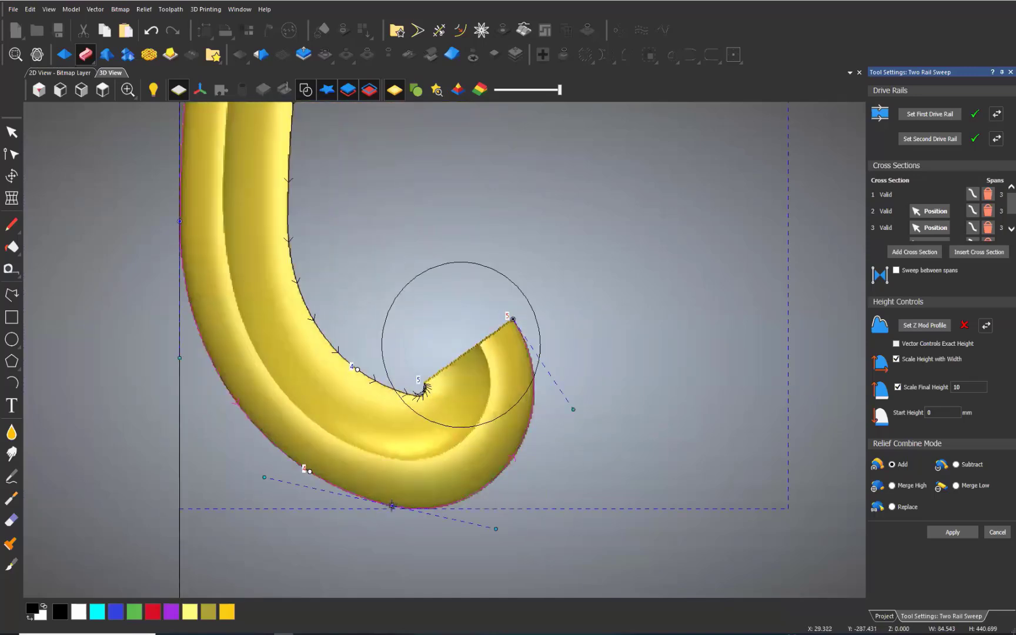
{"action": "left_click_drag", "start_coordinate": [392, 505], "coordinate": [384, 511]}
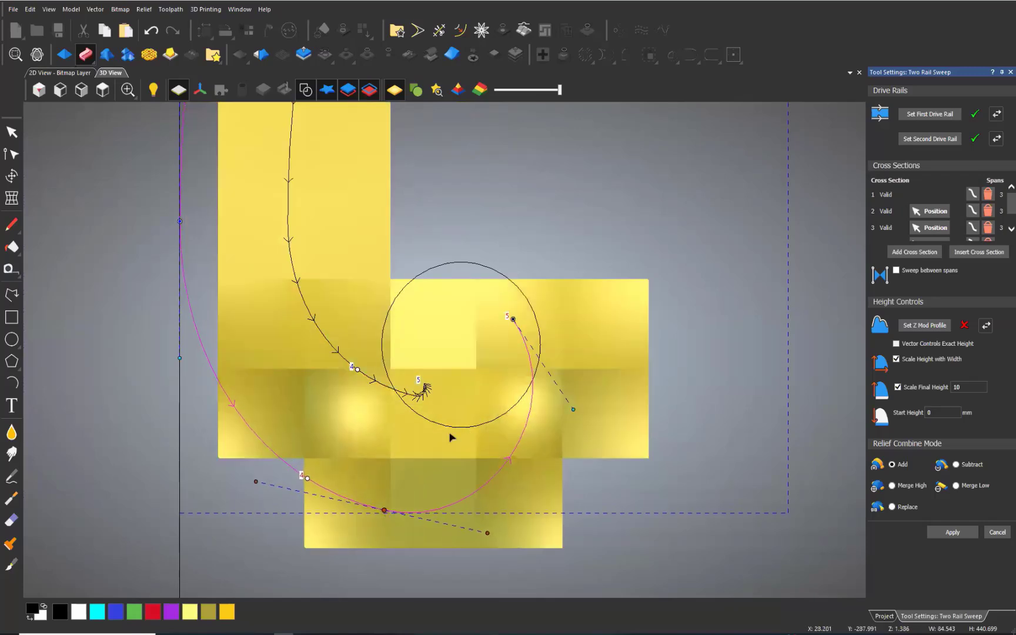
{"action": "left_click", "coordinate": [421, 394]}
{"action": "scroll", "coordinate": [425, 388], "scroll_direction": "up", "scroll_amount": 1}
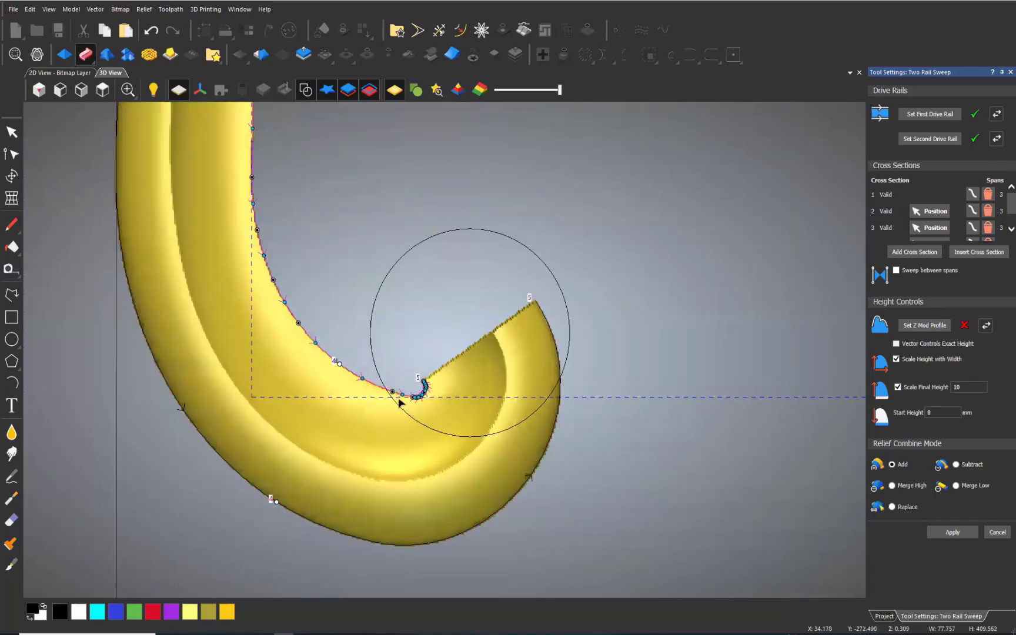
{"action": "key", "text": "s"}
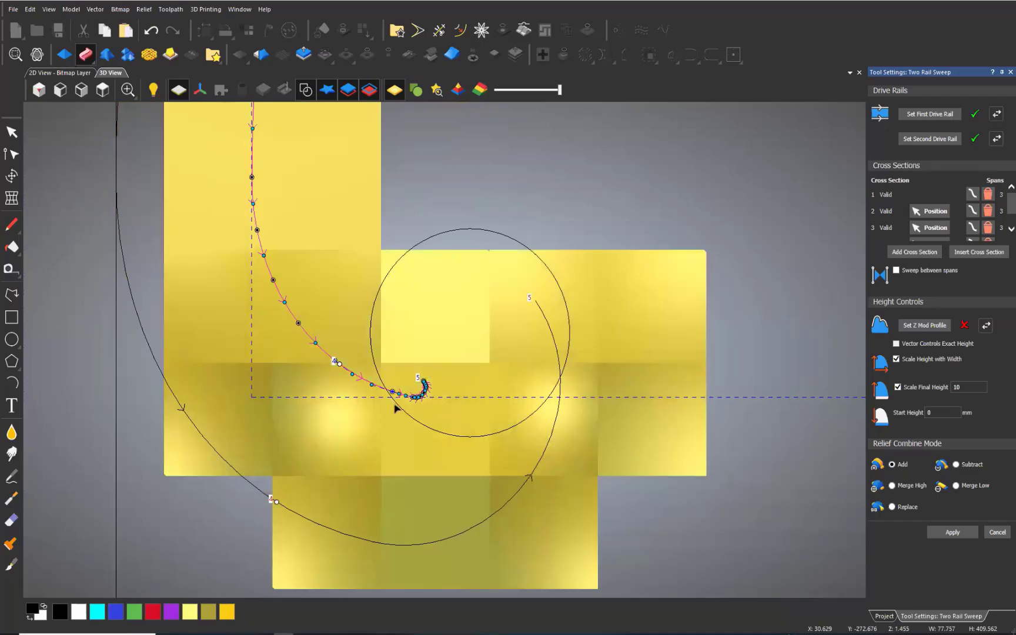
Move the outer rail's end node slightly outward and pull its control handle inward to reshape the curl's tip.
{"action": "left_click", "coordinate": [542, 315]}
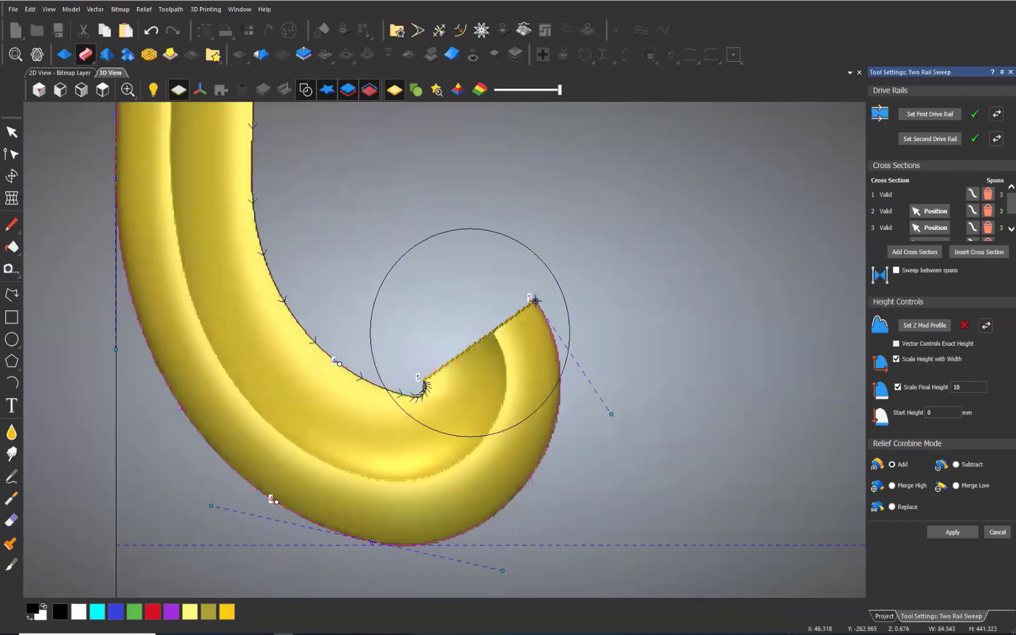
{"action": "left_click_drag", "start_coordinate": [536, 301], "coordinate": [545, 300]}
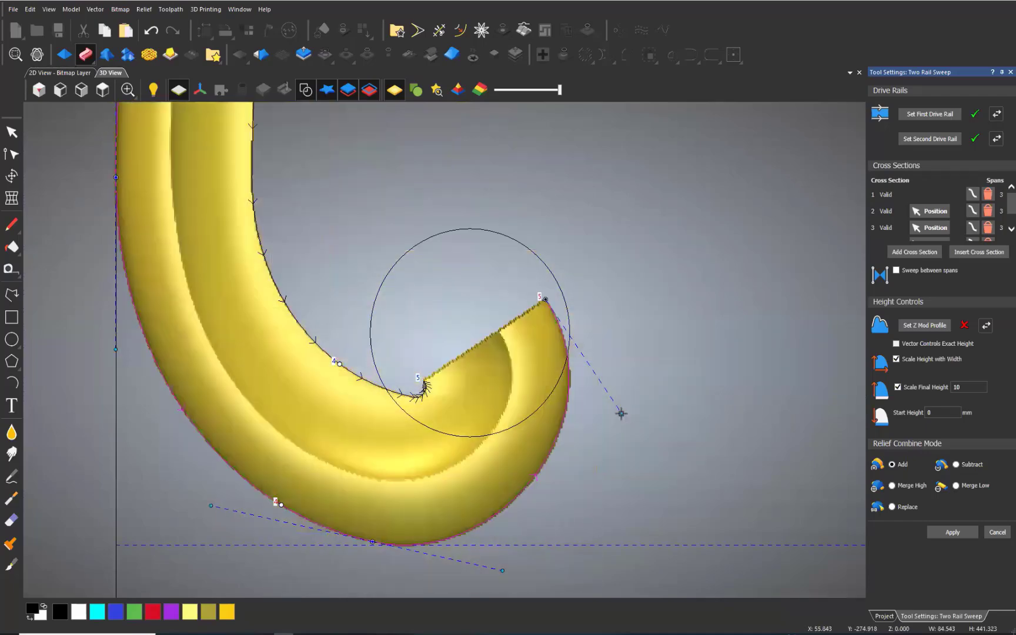
{"action": "left_click_drag", "start_coordinate": [622, 413], "coordinate": [602, 429]}
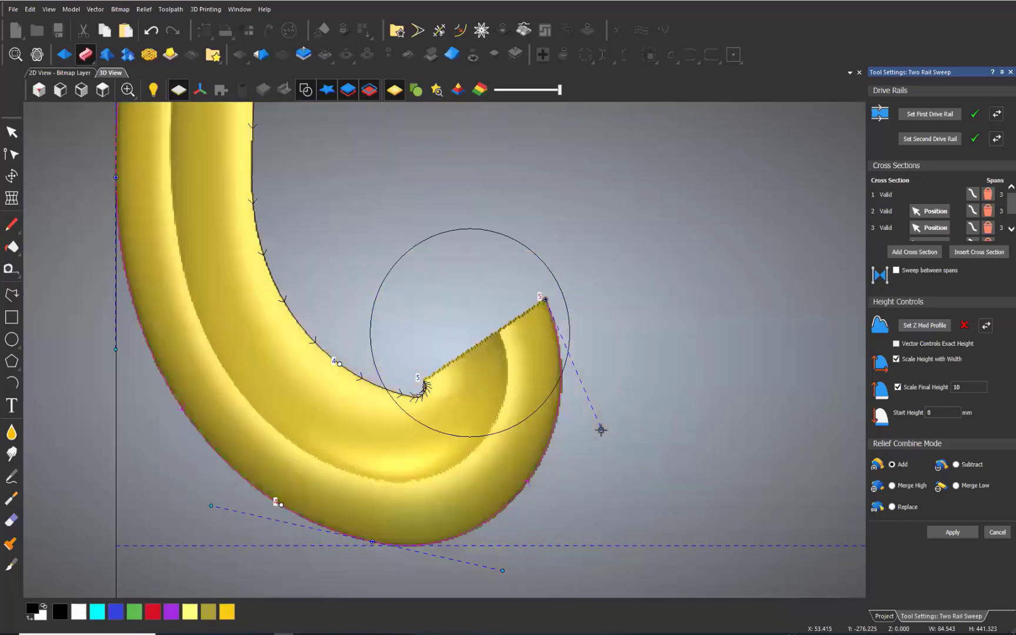
Examine the swept relief's surface along the whole stem, from the lower curl to the upper end.
{"action": "scroll", "coordinate": [504, 428], "scroll_direction": "down", "scroll_amount": 2}
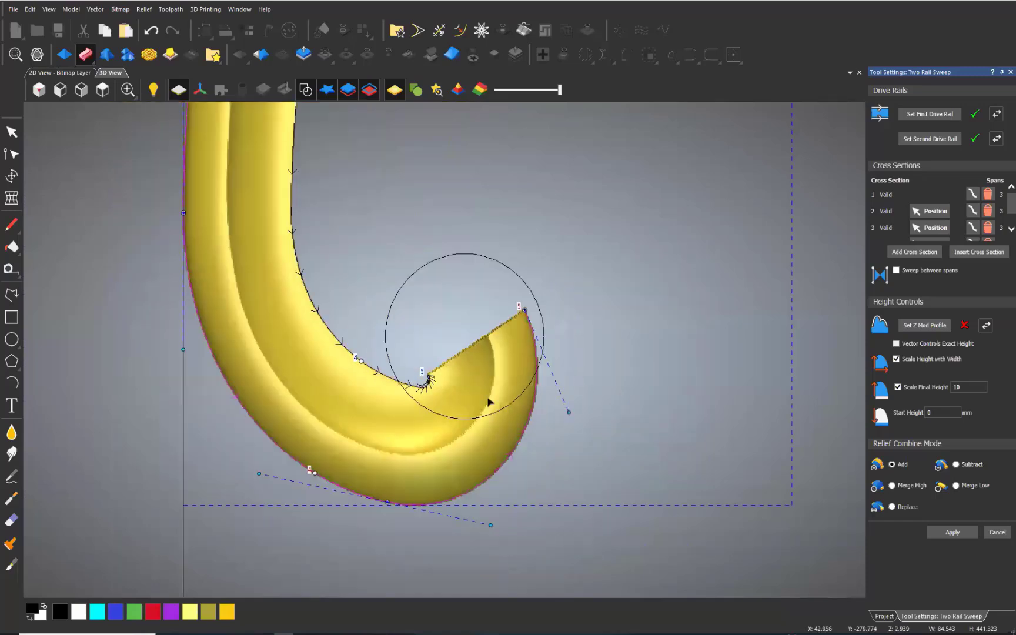
{"action": "scroll", "coordinate": [488, 401], "scroll_direction": "down", "scroll_amount": 2}
{"action": "scroll", "coordinate": [435, 200], "scroll_direction": "up", "scroll_amount": 3}
{"action": "scroll", "coordinate": [532, 159], "scroll_direction": "down", "scroll_amount": 4}
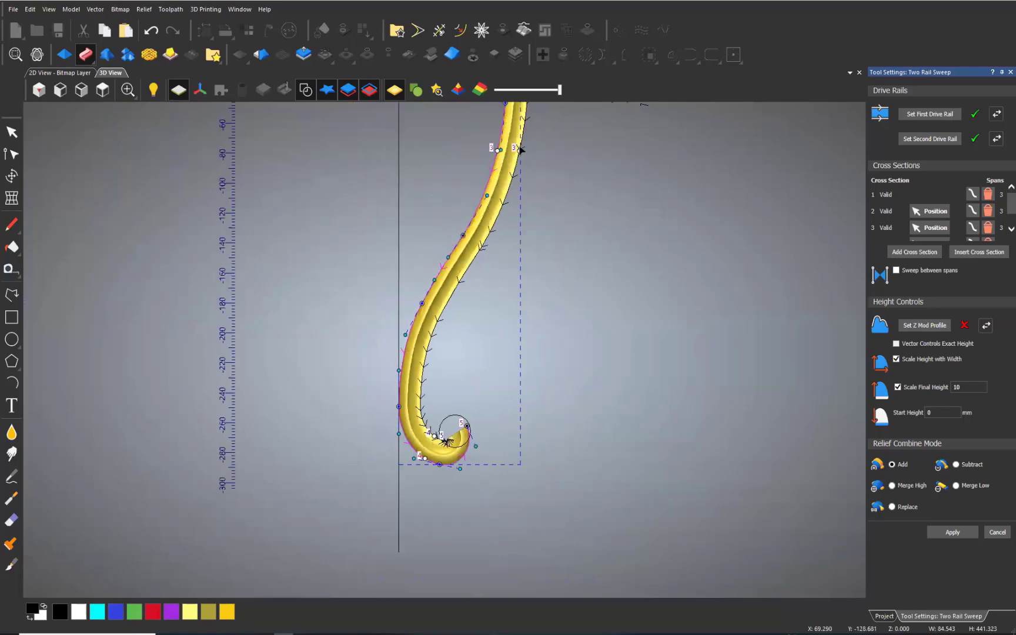
{"action": "scroll", "coordinate": [442, 154], "scroll_direction": "up", "scroll_amount": 3}
{"action": "scroll", "coordinate": [590, 174], "scroll_direction": "down", "scroll_amount": 5}
{"action": "scroll", "coordinate": [458, 218], "scroll_direction": "up", "scroll_amount": 4}
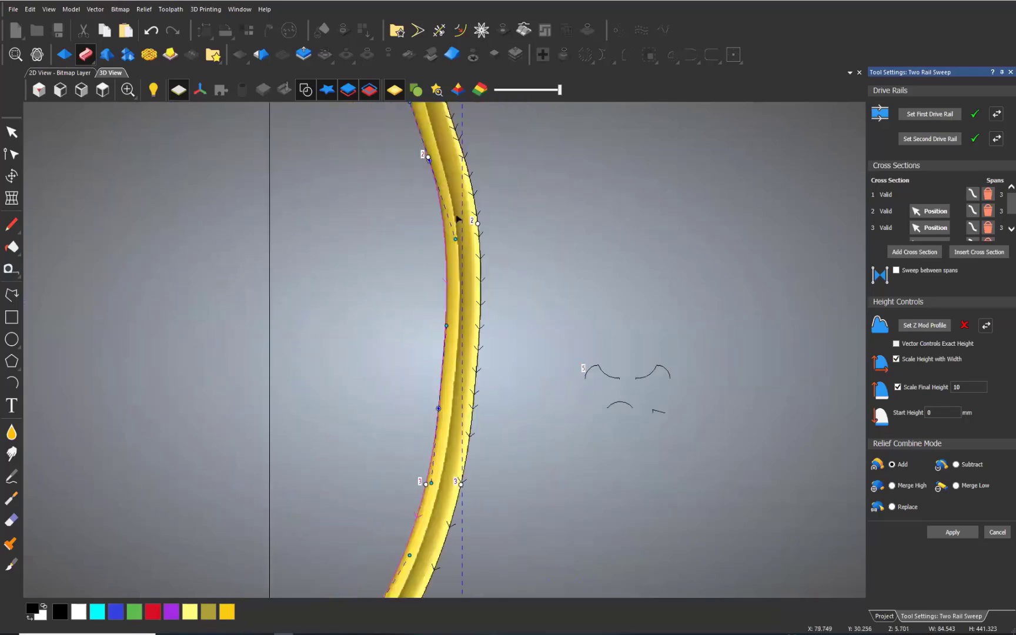
{"action": "scroll", "coordinate": [462, 177], "scroll_direction": "up", "scroll_amount": 3}
{"action": "scroll", "coordinate": [429, 201], "scroll_direction": "up", "scroll_amount": 2}
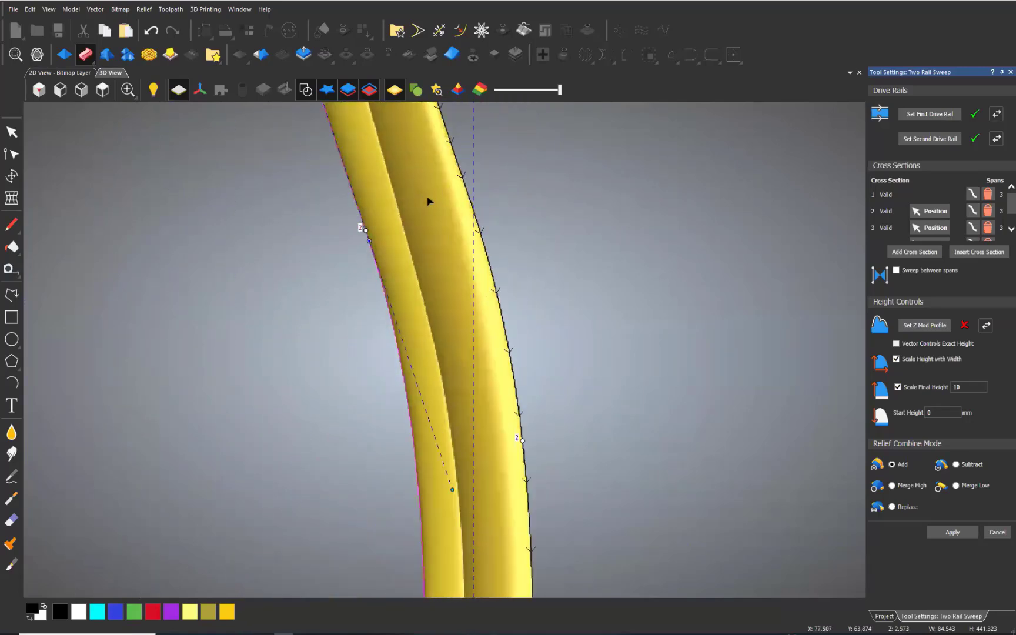
{"action": "scroll", "coordinate": [457, 254], "scroll_direction": "down", "scroll_amount": 5}
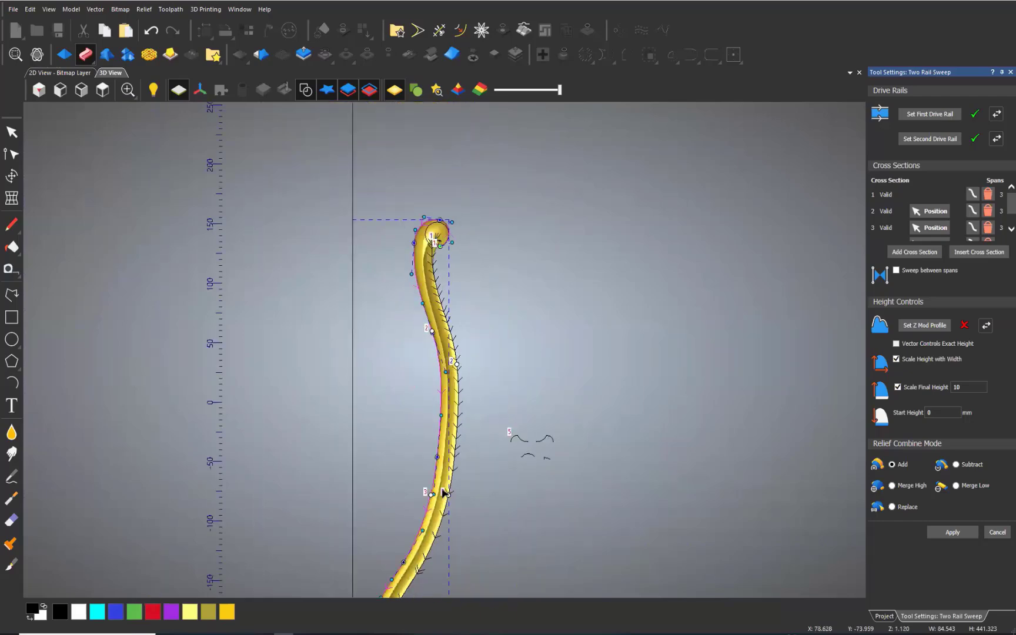
{"action": "scroll", "coordinate": [444, 495], "scroll_direction": "up", "scroll_amount": 5}
{"action": "scroll", "coordinate": [444, 495], "scroll_direction": "down", "scroll_amount": 3}
{"action": "scroll", "coordinate": [408, 522], "scroll_direction": "up", "scroll_amount": 2}
{"action": "scroll", "coordinate": [438, 324], "scroll_direction": "down", "scroll_amount": 4}
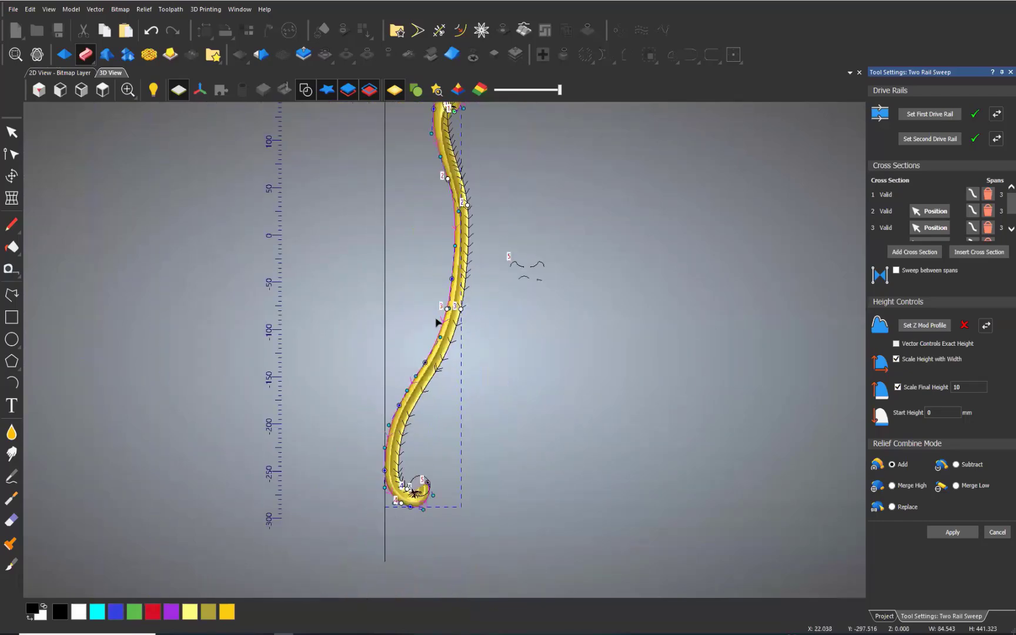
Check the whole sweep from above with the vector display hidden, and restore the vectors.
{"action": "left_click", "coordinate": [103, 89]}
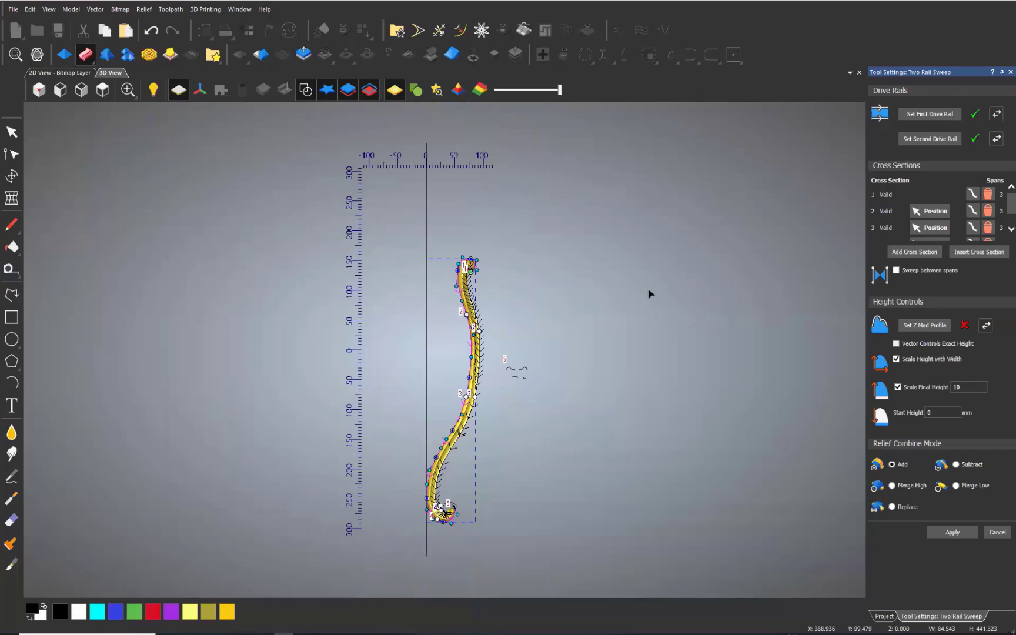
{"action": "left_click", "coordinate": [304, 90]}
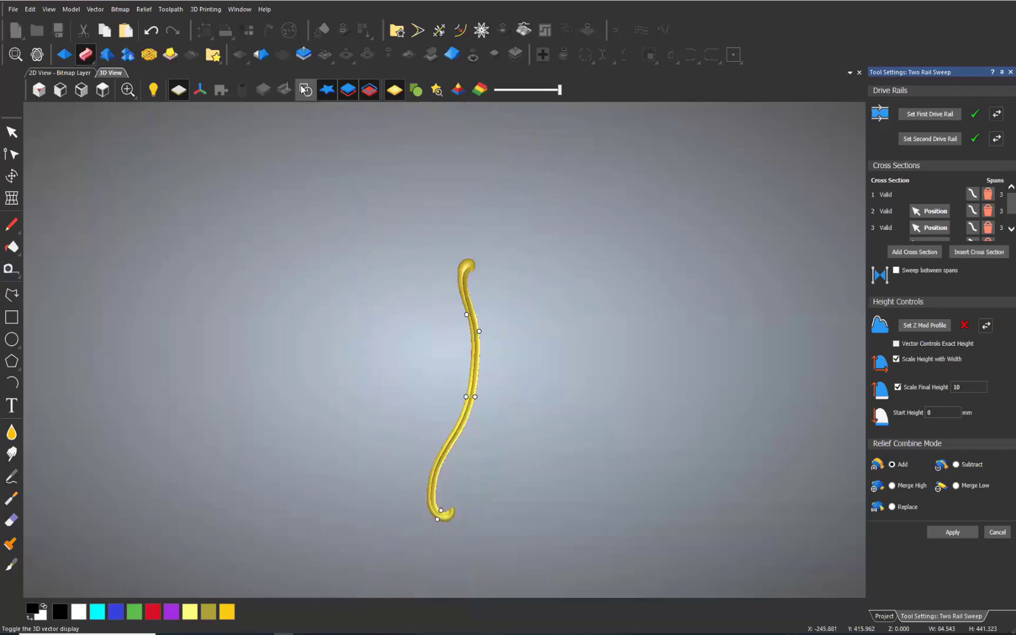
{"action": "left_click", "coordinate": [303, 89]}
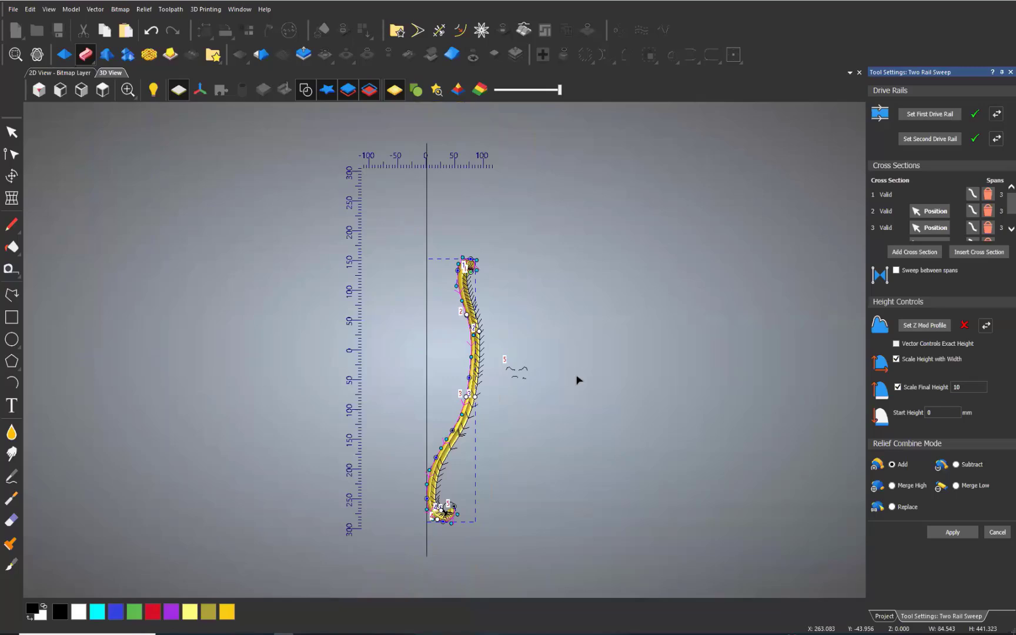
{"action": "scroll", "coordinate": [481, 509], "scroll_direction": "up", "scroll_amount": 2}
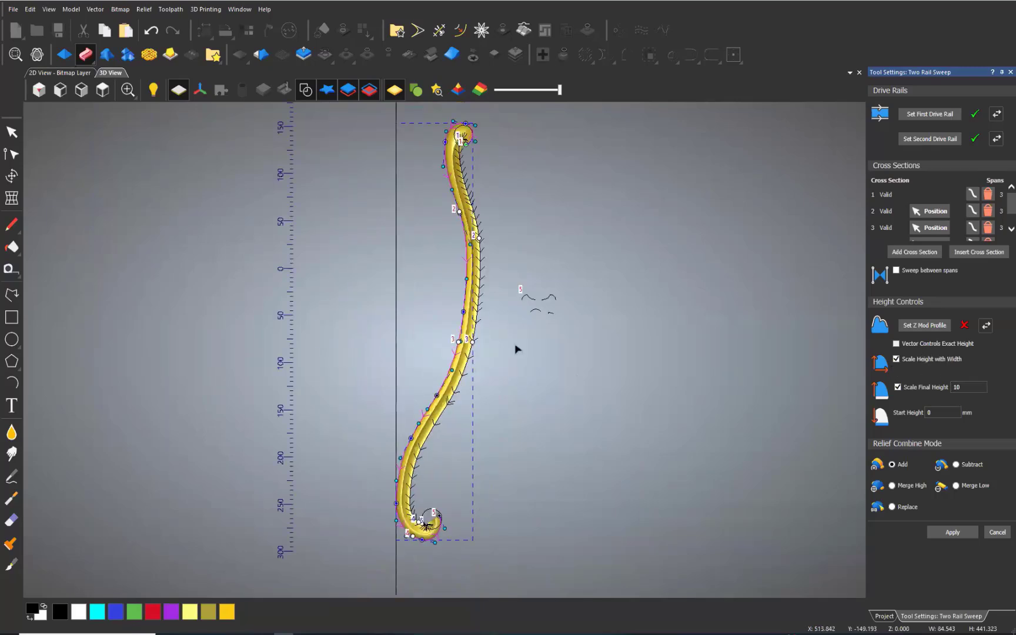
Inspect the stem down to the lower curl, apply the two rail sweep to the relief layer and close the tool.
{"action": "scroll", "coordinate": [494, 361], "scroll_direction": "up", "scroll_amount": 2}
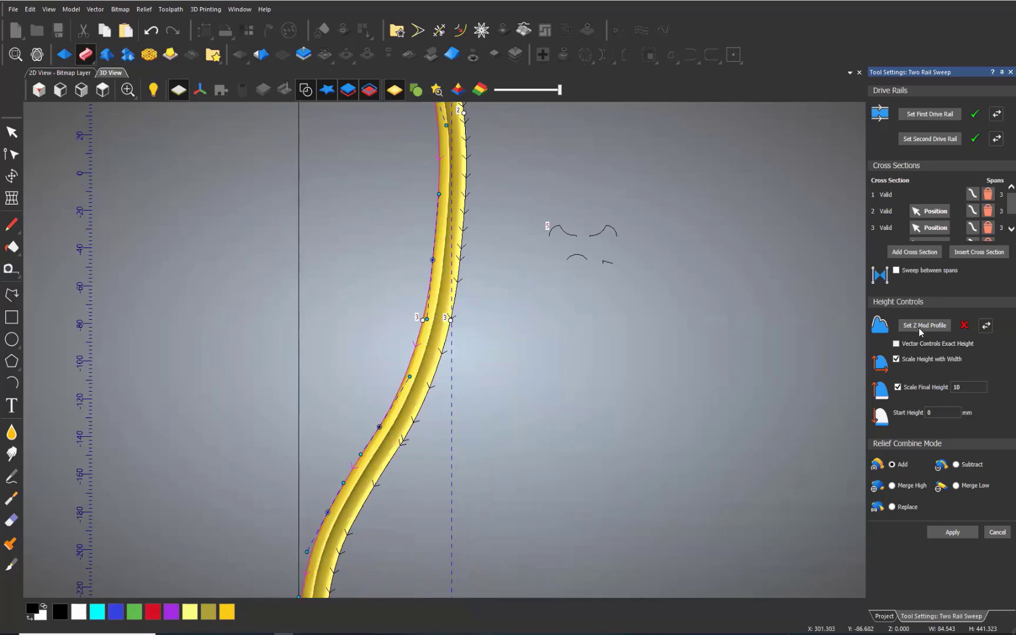
{"action": "scroll", "coordinate": [484, 397], "scroll_direction": "down", "scroll_amount": 3}
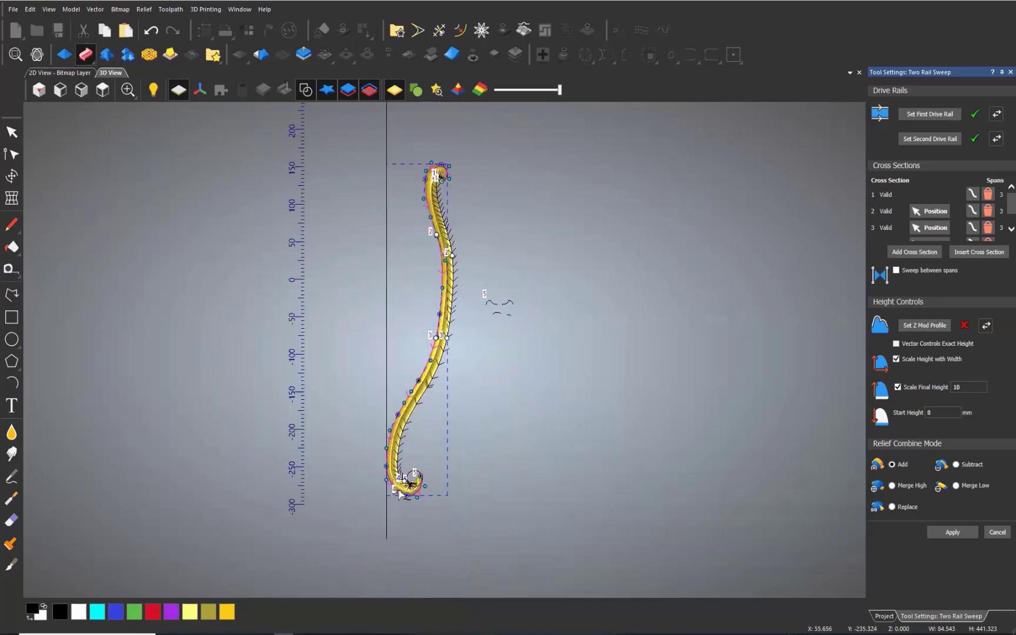
{"action": "scroll", "coordinate": [406, 494], "scroll_direction": "up", "scroll_amount": 3}
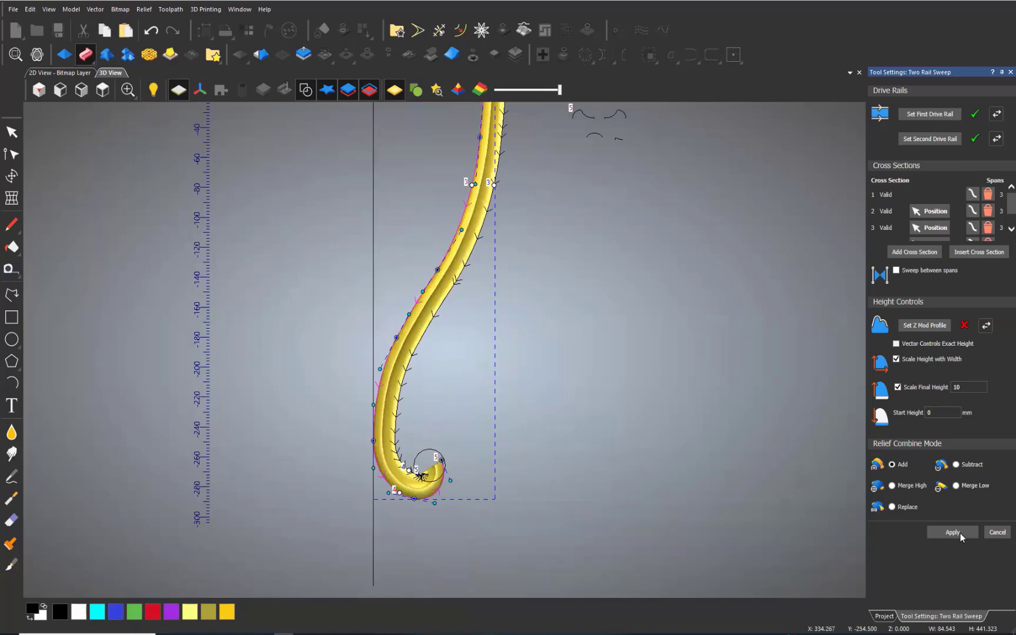
{"action": "left_click", "coordinate": [999, 533]}
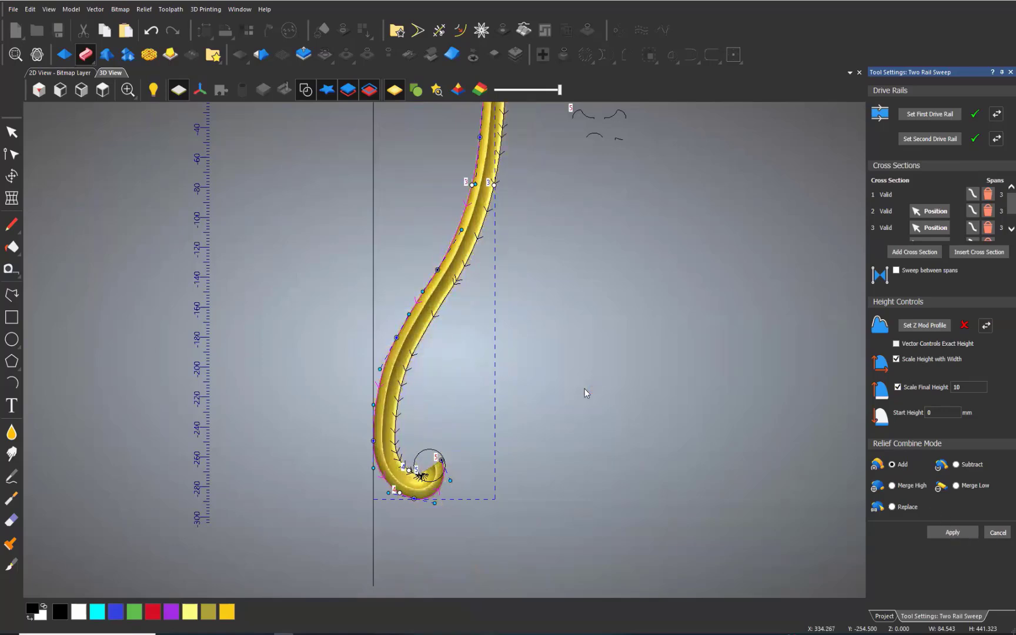
{"action": "left_click", "coordinate": [551, 359]}
{"action": "scroll", "coordinate": [480, 189], "scroll_direction": "down", "scroll_amount": 2}
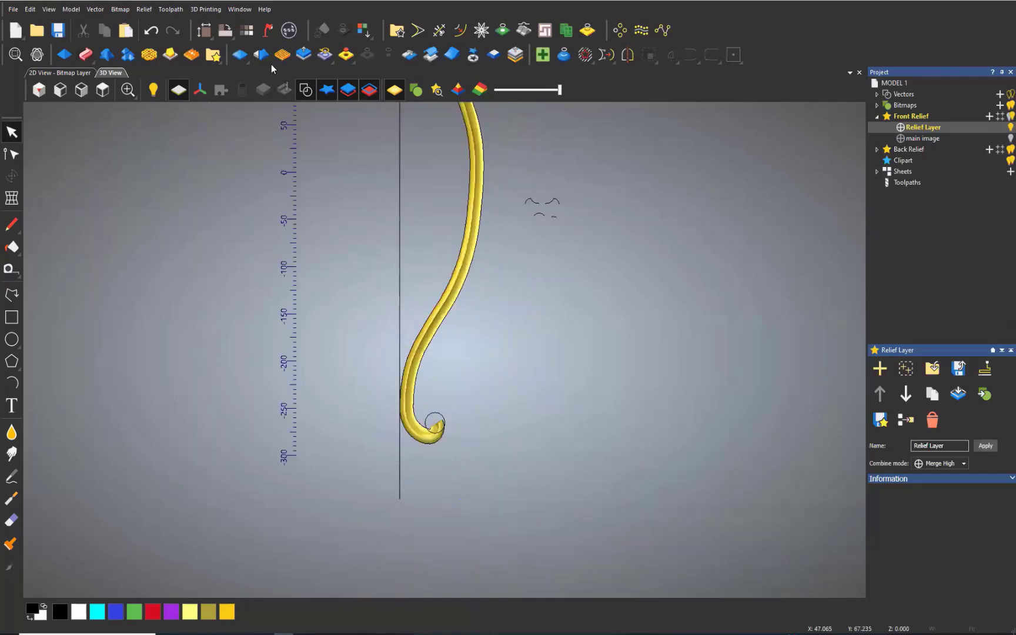
Check the relief's height with Scale Relief without changing it, and examine the swept stem from oblique angles.
{"action": "left_click", "coordinate": [304, 55]}
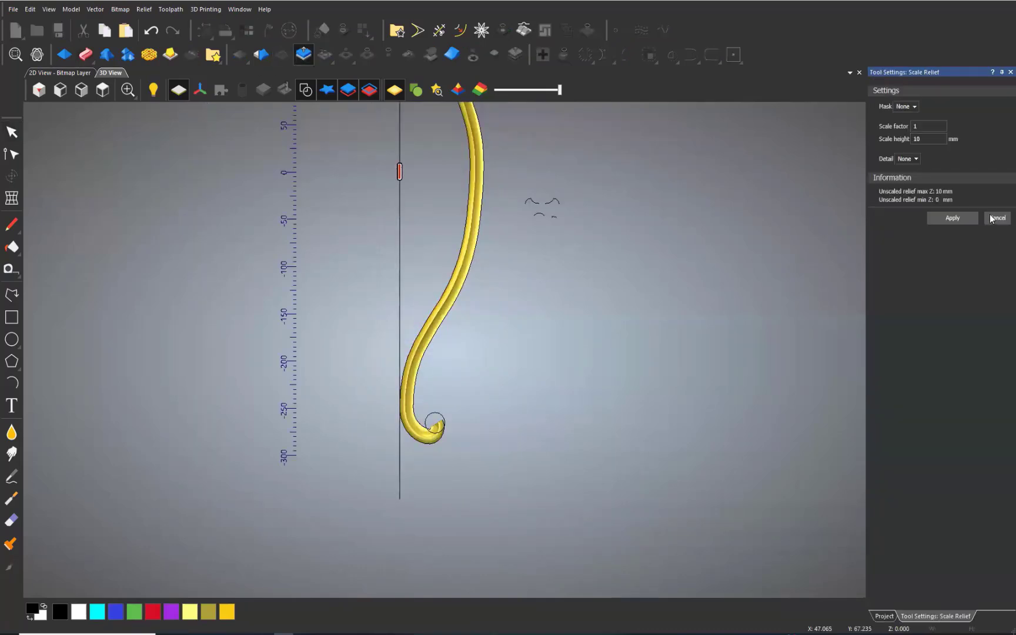
{"action": "key", "text": "Escape"}
{"action": "scroll", "coordinate": [445, 167], "scroll_direction": "down", "scroll_amount": 2}
{"action": "scroll", "coordinate": [450, 178], "scroll_direction": "up", "scroll_amount": 5}
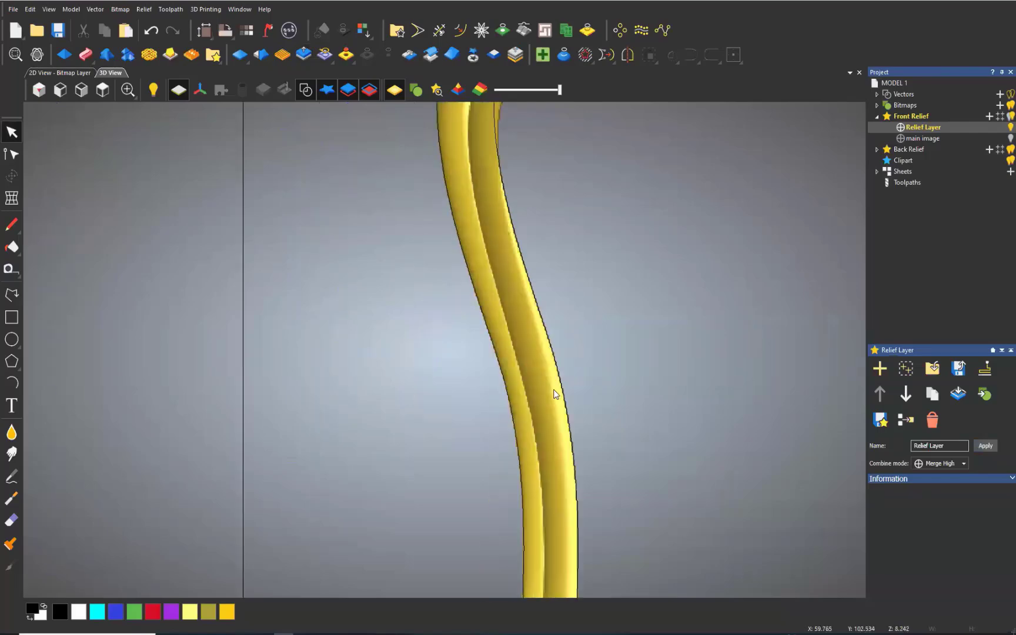
{"action": "middle_click_drag", "start_coordinate": [642, 254], "coordinate": [530, 230]}
{"action": "middle_click_drag", "start_coordinate": [348, 256], "coordinate": [591, 493]}
{"action": "scroll", "coordinate": [552, 464], "scroll_direction": "down", "scroll_amount": 4}
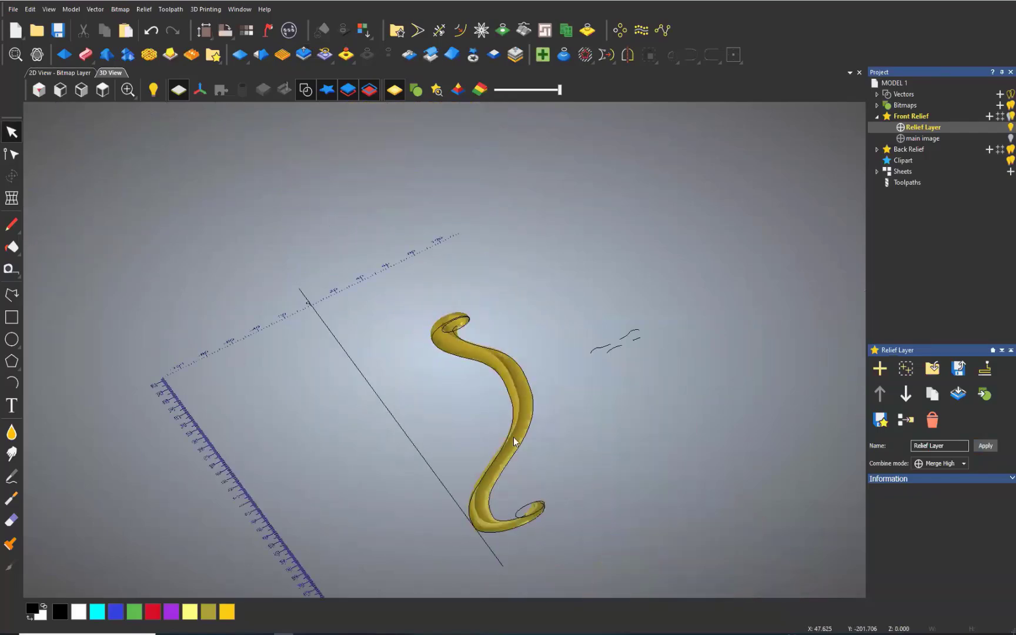
{"action": "scroll", "coordinate": [504, 453], "scroll_direction": "up", "scroll_amount": 4}
{"action": "middle_click_drag", "start_coordinate": [650, 404], "coordinate": [676, 406]}
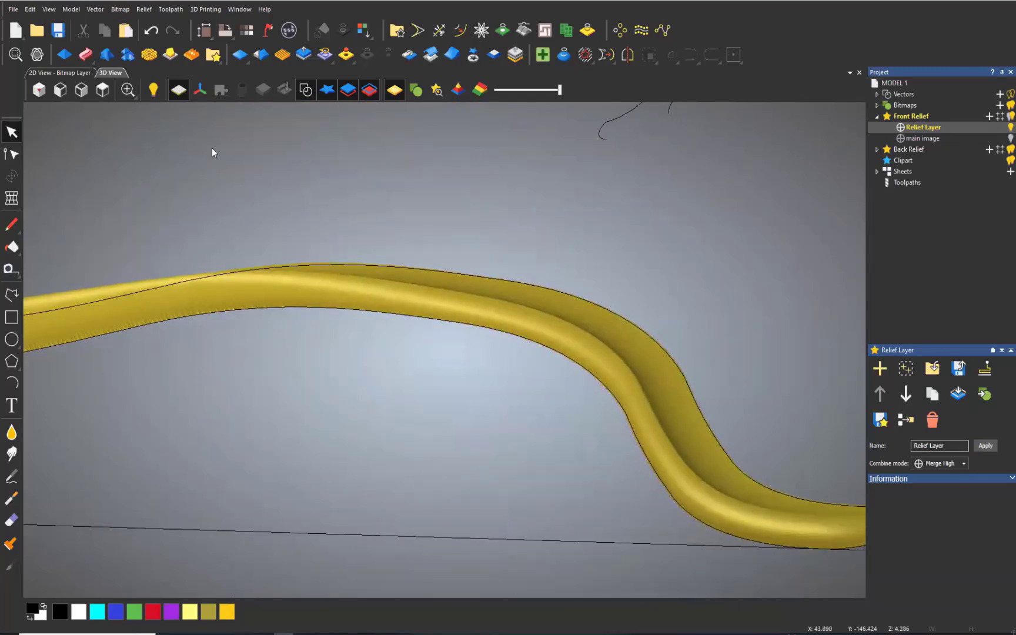
Restore the view from above and save the model with the applied stem relief.
{"action": "left_click", "coordinate": [107, 97]}
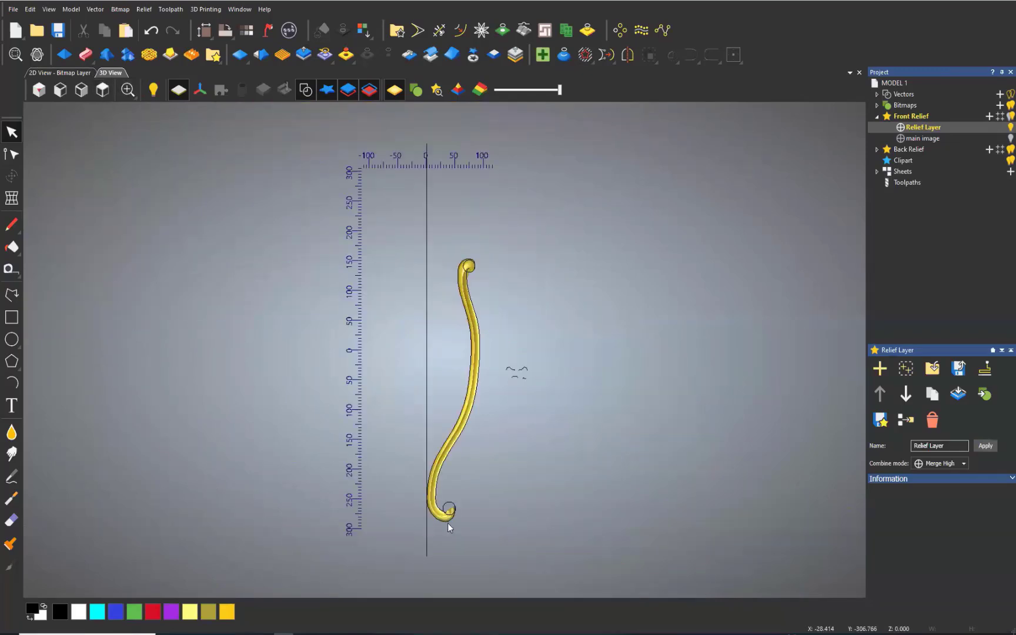
{"action": "scroll", "coordinate": [464, 527], "scroll_direction": "up", "scroll_amount": 2}
{"action": "key", "text": "ctrl+s"}
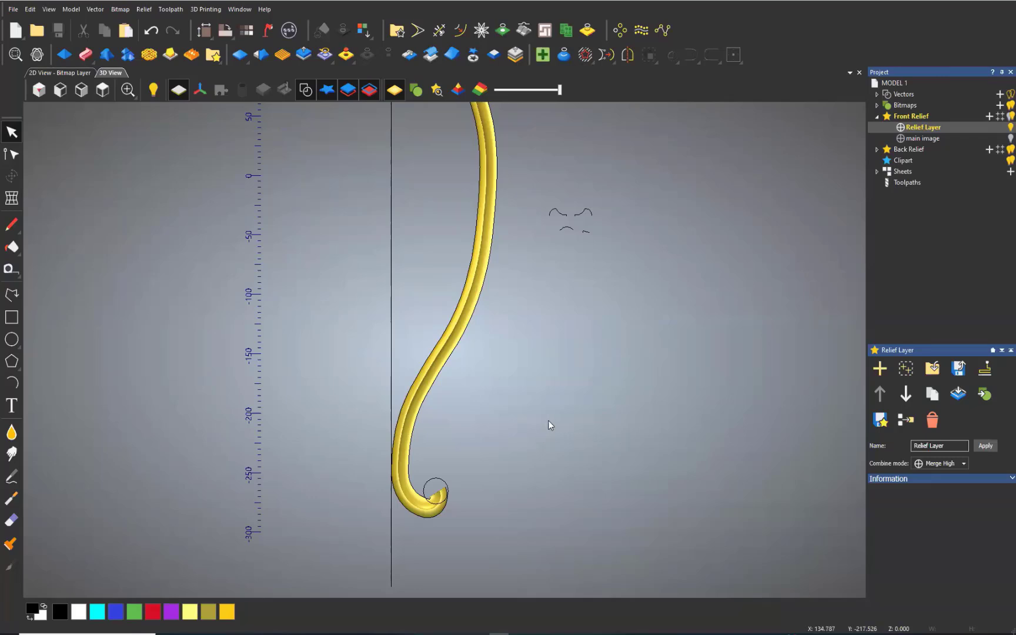
Examine how the lower curl's tip and the ends of both drive rails meet the circle.
{"action": "scroll", "coordinate": [419, 504], "scroll_direction": "up", "scroll_amount": 3}
{"action": "scroll", "coordinate": [419, 503], "scroll_direction": "up", "scroll_amount": 1}
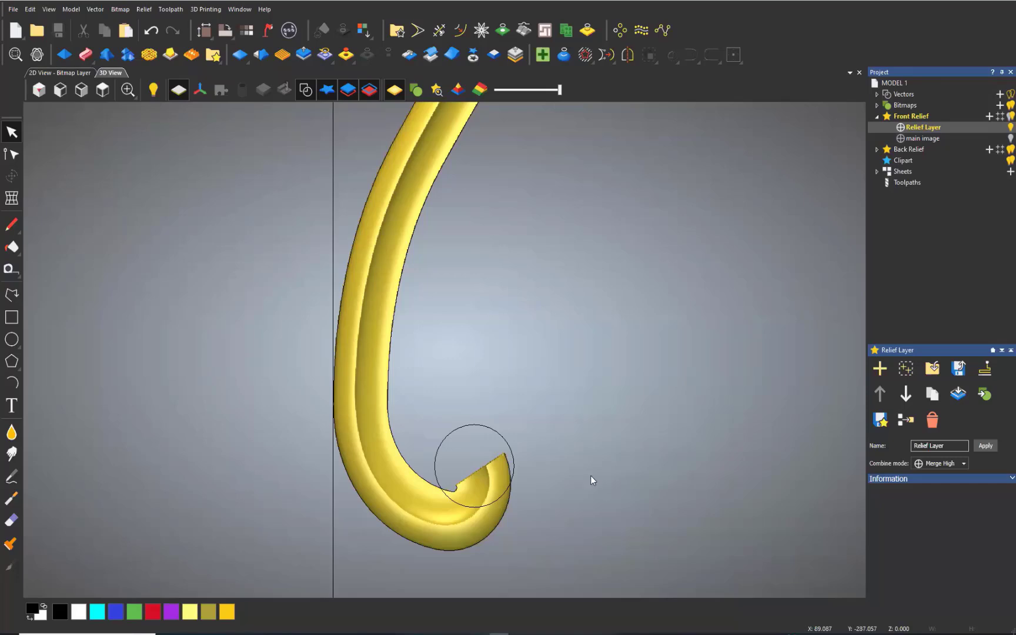
{"action": "scroll", "coordinate": [592, 467], "scroll_direction": "down", "scroll_amount": 3}
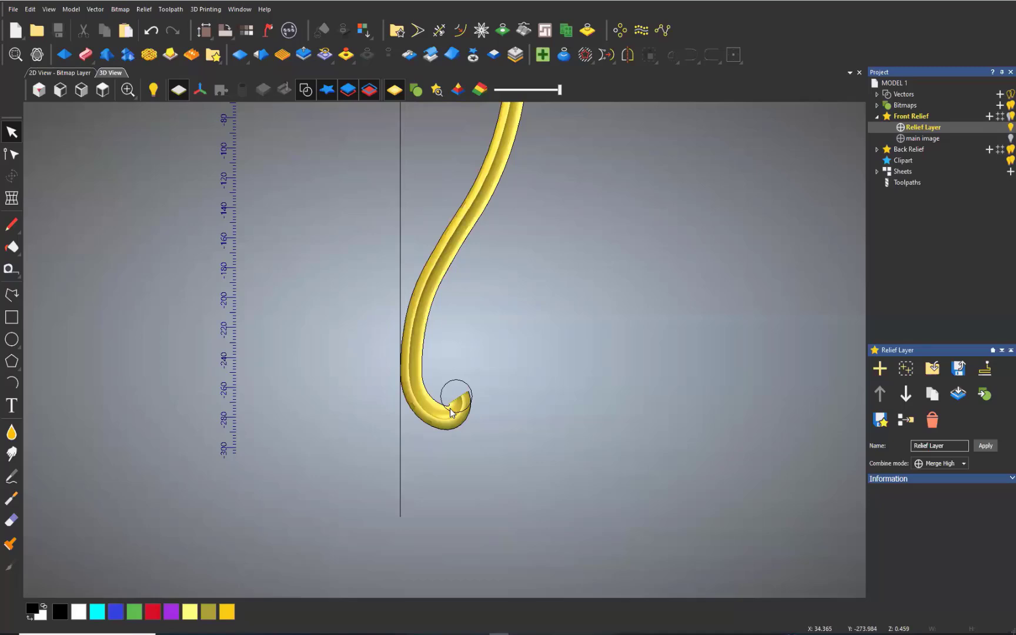
{"action": "scroll", "coordinate": [453, 412], "scroll_direction": "up", "scroll_amount": 4}
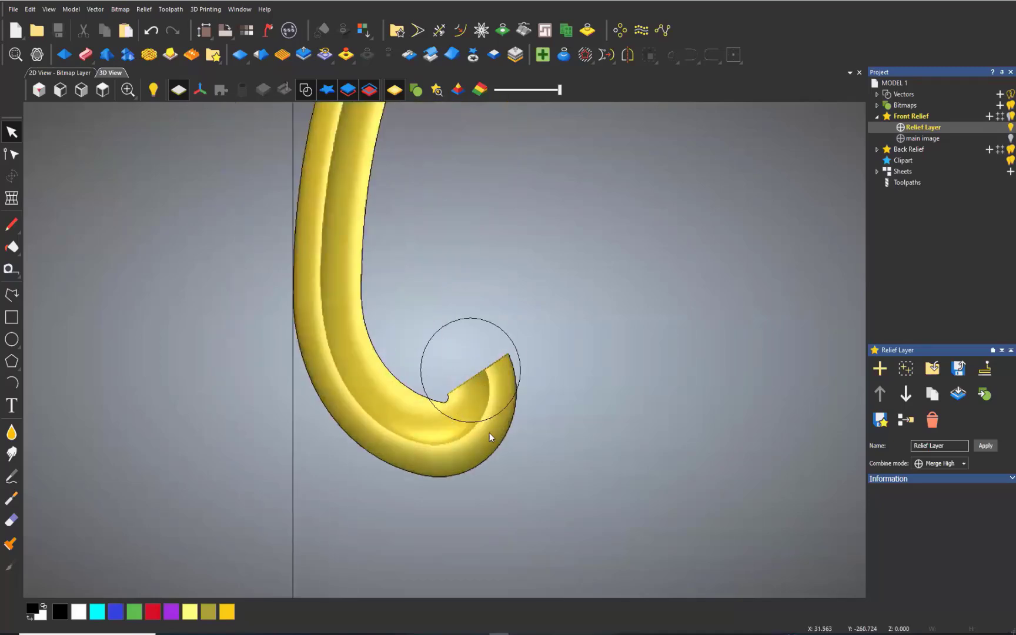
{"action": "left_click_drag", "start_coordinate": [505, 440], "coordinate": [508, 382]}
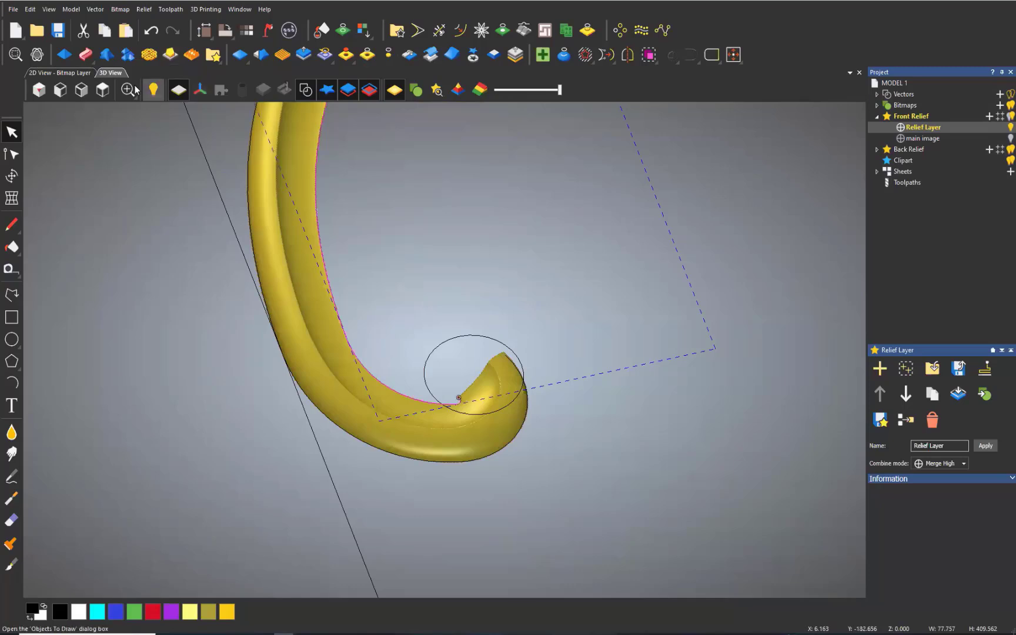
{"action": "left_click", "coordinate": [111, 96]}
{"action": "scroll", "coordinate": [453, 528], "scroll_direction": "up", "scroll_amount": 5}
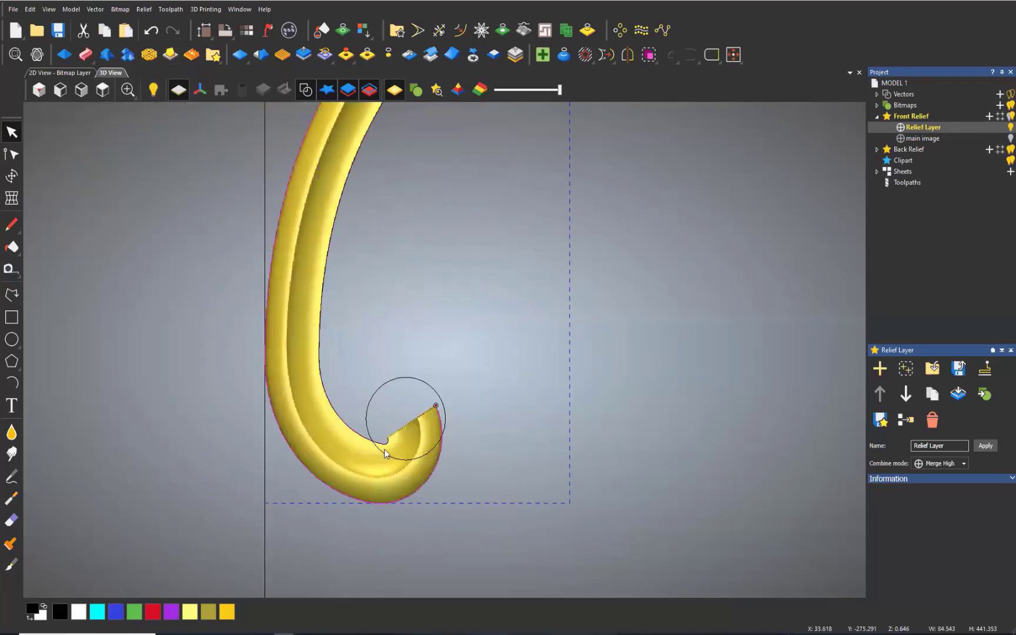
{"action": "left_click", "coordinate": [386, 441]}
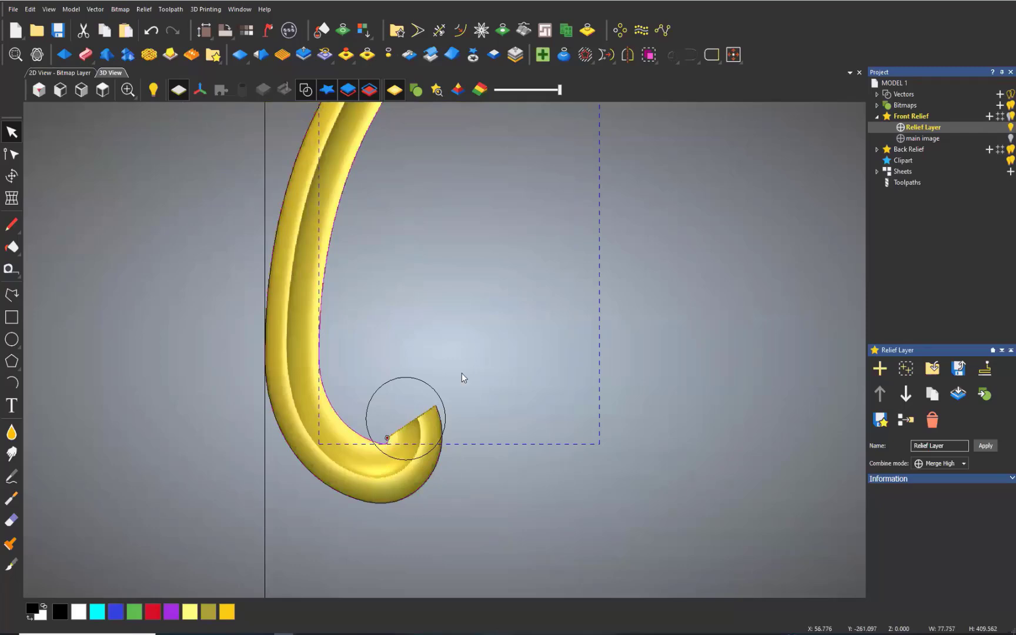
{"action": "left_click", "coordinate": [397, 406]}
{"action": "scroll", "coordinate": [476, 139], "scroll_direction": "down", "scroll_amount": 4}
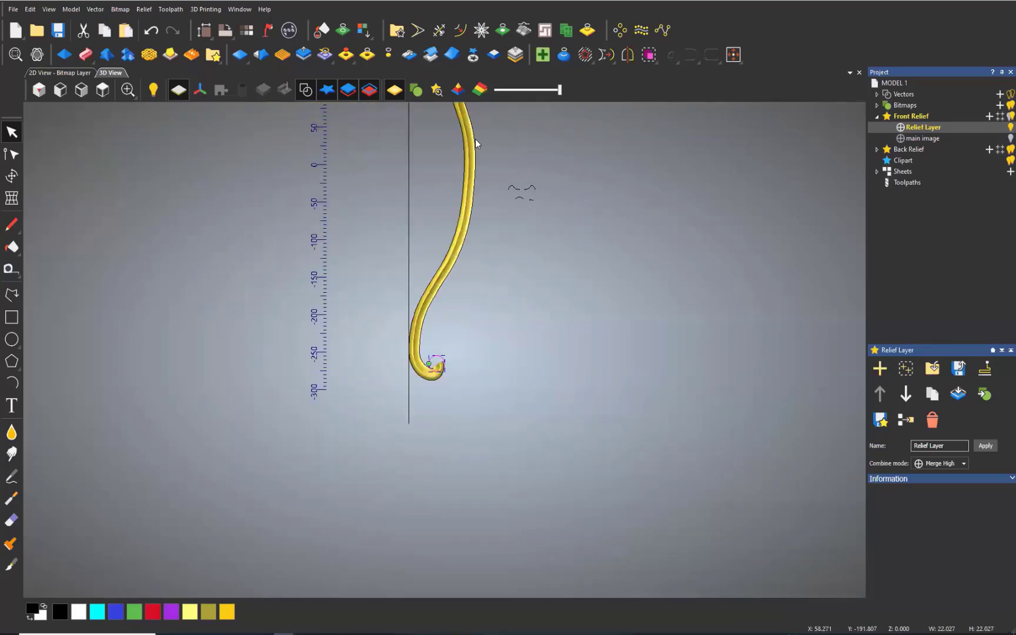
Inspect the upper curl, cut the entire swept stem out of the relief layer and remove it.
{"action": "scroll", "coordinate": [486, 113], "scroll_direction": "up", "scroll_amount": 4}
{"action": "scroll", "coordinate": [486, 115], "scroll_direction": "down", "scroll_amount": 1}
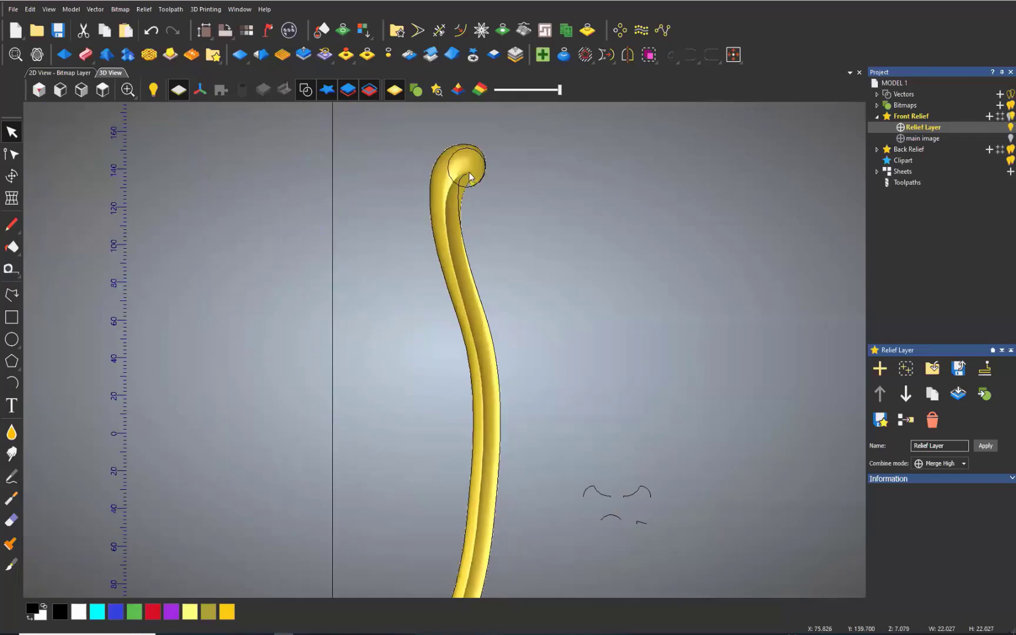
{"action": "scroll", "coordinate": [468, 172], "scroll_direction": "up", "scroll_amount": 4}
{"action": "scroll", "coordinate": [469, 174], "scroll_direction": "down", "scroll_amount": 1}
{"action": "left_click", "coordinate": [500, 239]}
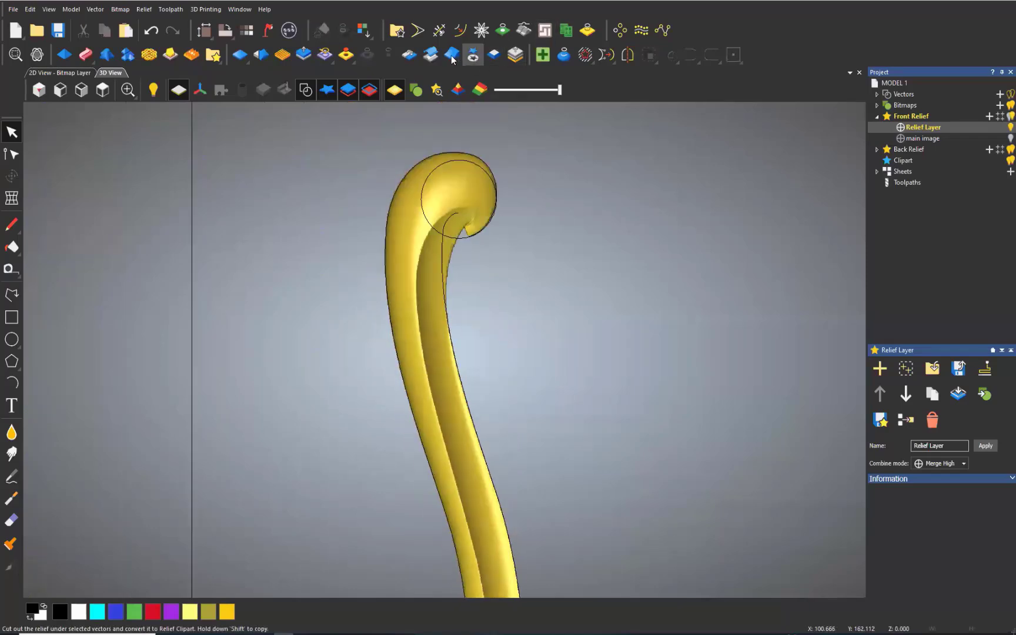
{"action": "left_click", "coordinate": [472, 55]}
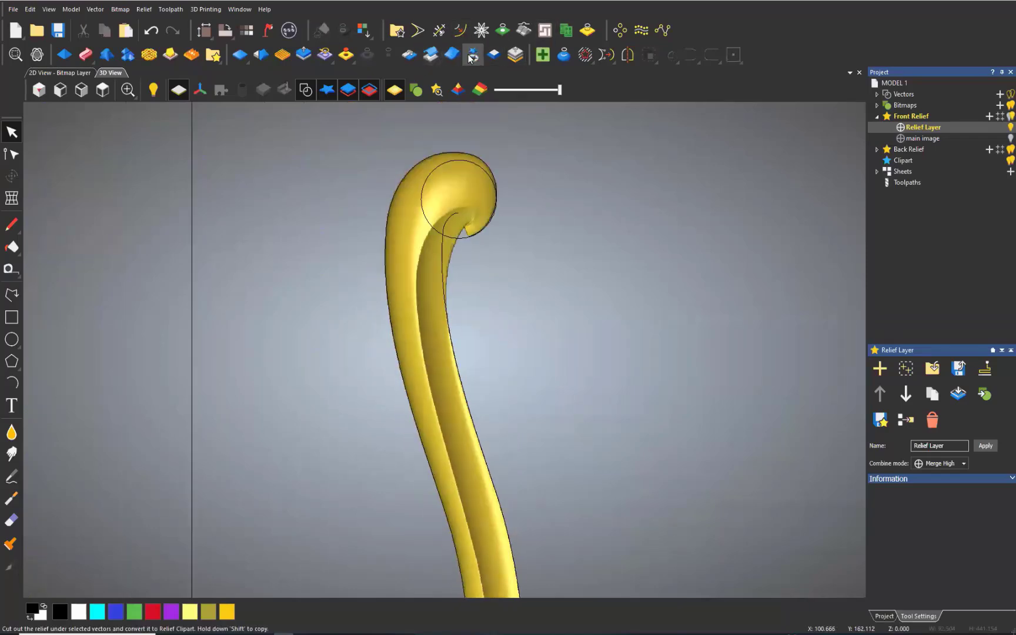
{"action": "key", "text": "Escape"}
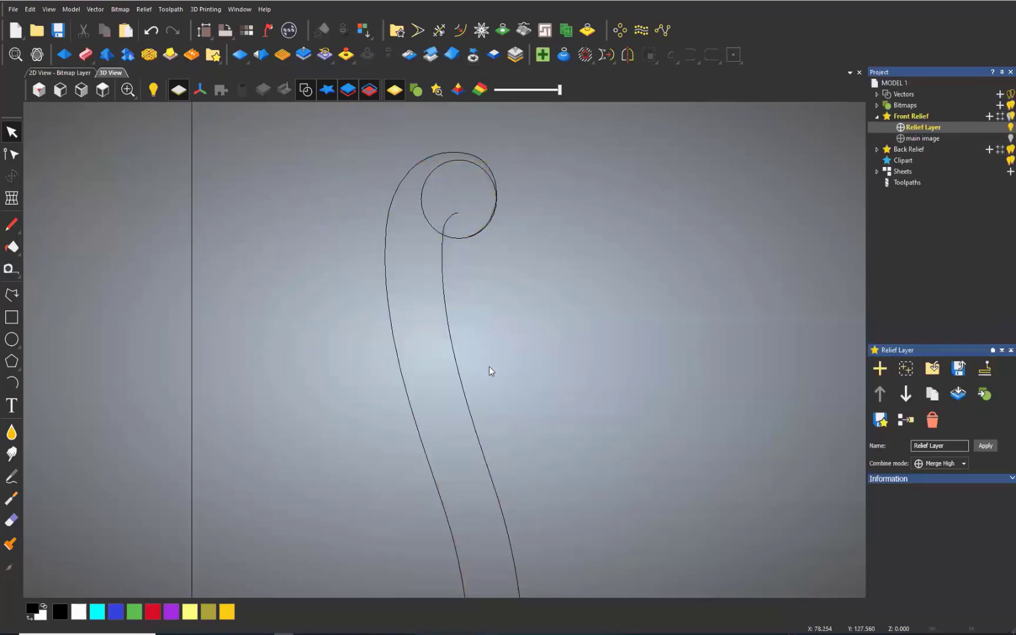
Start a new two rail sweep using the stem's two outline curves as drive rails.
{"action": "left_click_drag", "start_coordinate": [497, 303], "coordinate": [361, 415]}
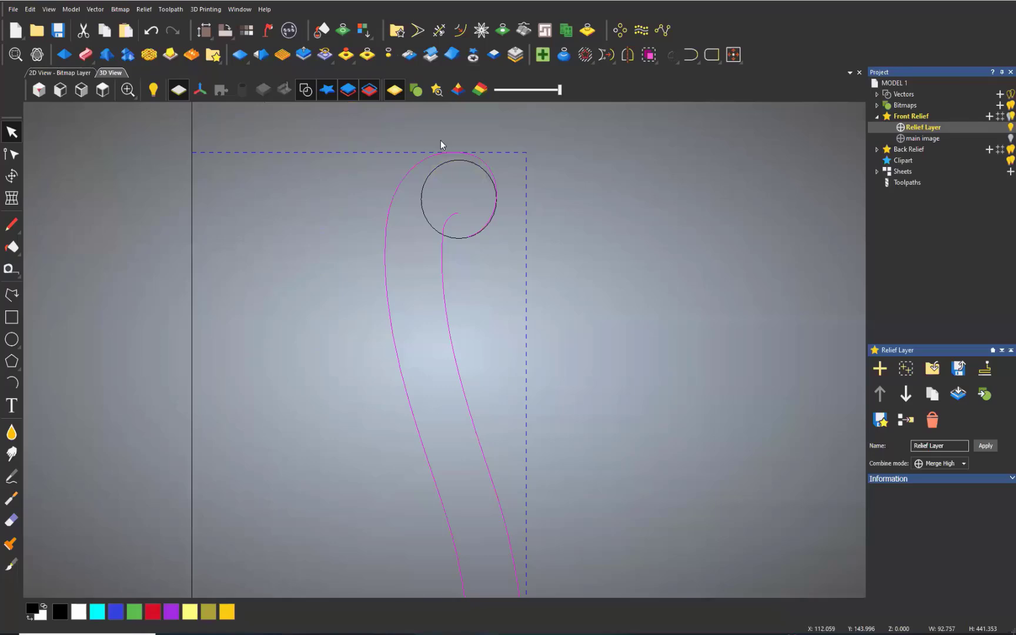
{"action": "left_click", "coordinate": [85, 55]}
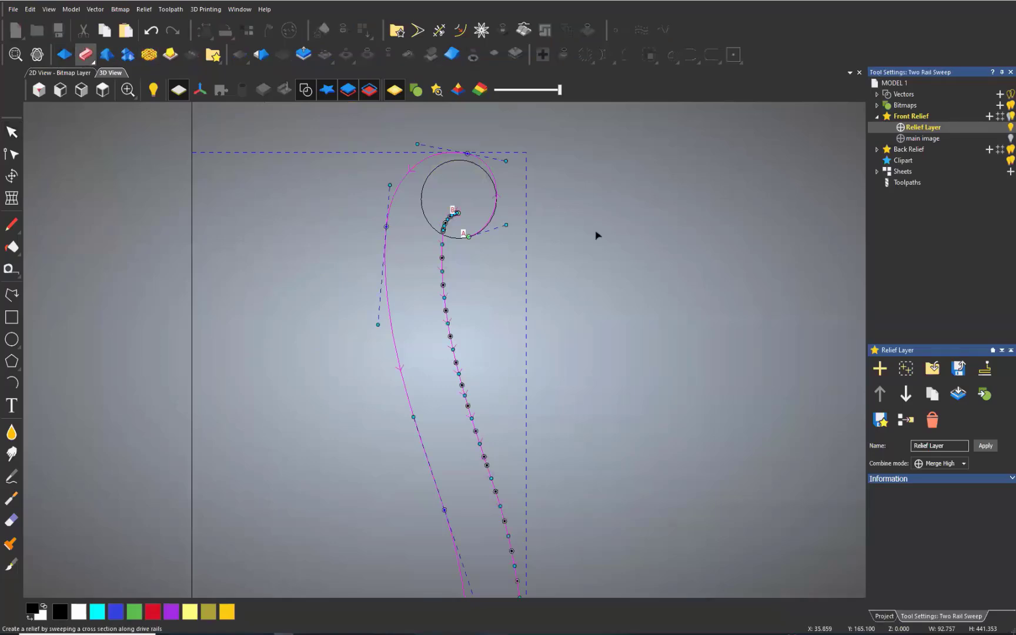
{"action": "scroll", "coordinate": [544, 500], "scroll_direction": "down", "scroll_amount": 7}
{"action": "middle_click_drag", "start_coordinate": [467, 461], "coordinate": [443, 391]}
{"action": "scroll", "coordinate": [553, 411], "scroll_direction": "up", "scroll_amount": 5}
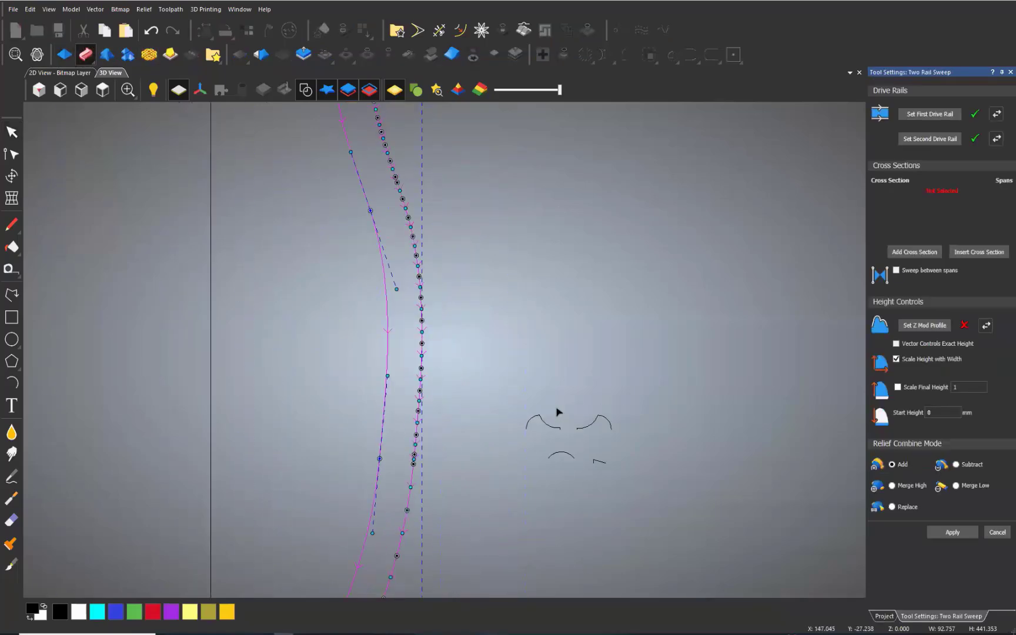
Add the first of the two peaked profile curves beside the stem as a cross section eight times.
{"action": "left_click", "coordinate": [544, 426]}
{"action": "left_click", "coordinate": [914, 254]}
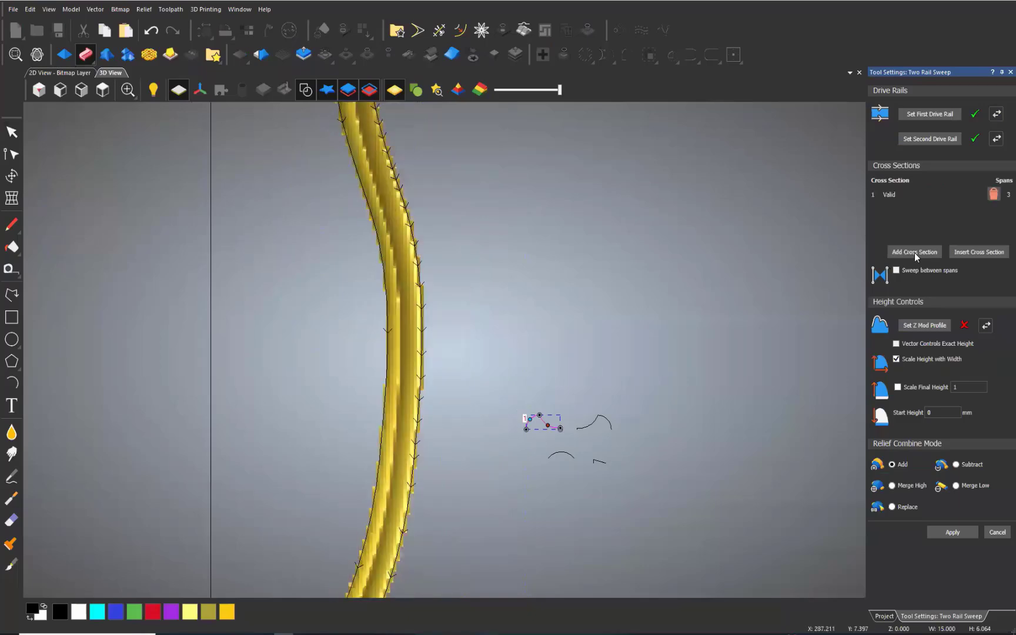
{"action": "left_click", "coordinate": [915, 253]}
{"action": "left_click", "coordinate": [915, 254]}
{"action": "left_click", "coordinate": [914, 254]}
{"action": "left_click", "coordinate": [915, 254]}
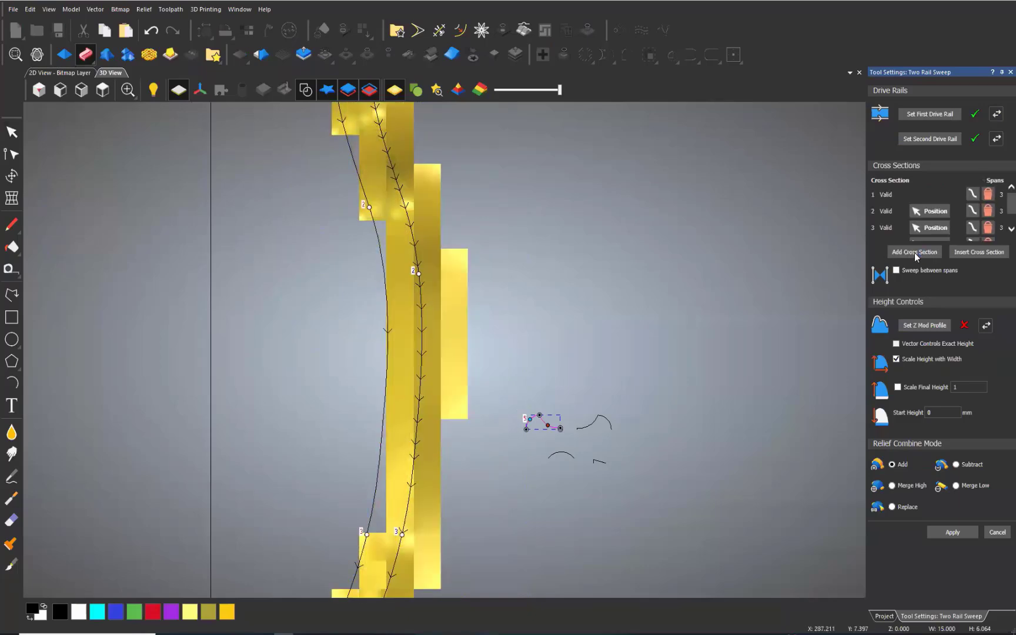
{"action": "left_click", "coordinate": [914, 254]}
{"action": "left_click", "coordinate": [914, 254]}
{"action": "left_click", "coordinate": [914, 252]}
Slide cross section 2's point on the stem's inner rail up towards the start of the upper curl.
{"action": "scroll", "coordinate": [410, 241], "scroll_direction": "down", "scroll_amount": 5}
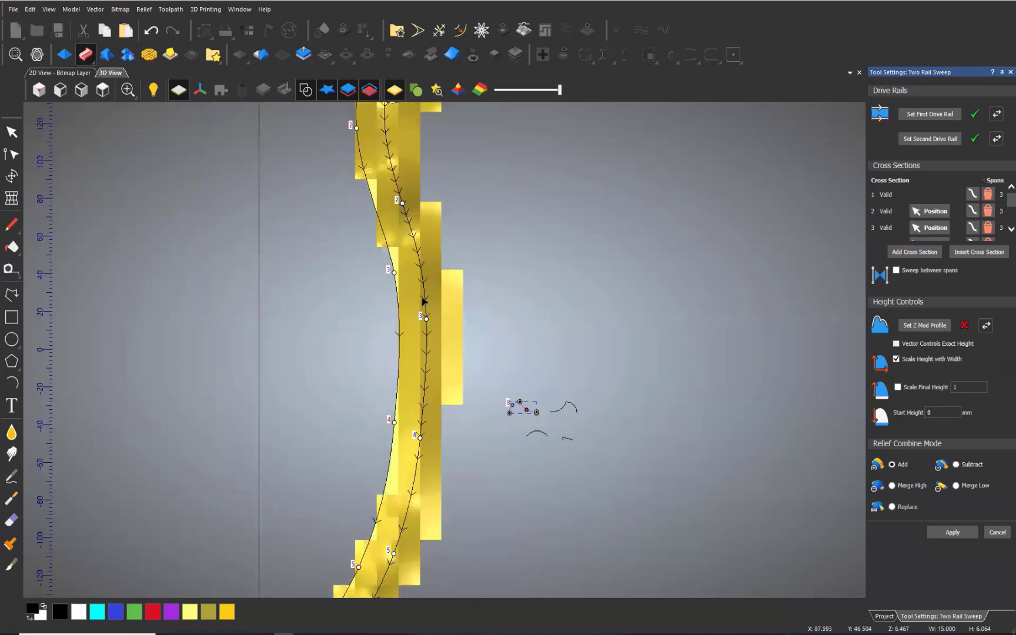
{"action": "scroll", "coordinate": [443, 281], "scroll_direction": "up", "scroll_amount": 5}
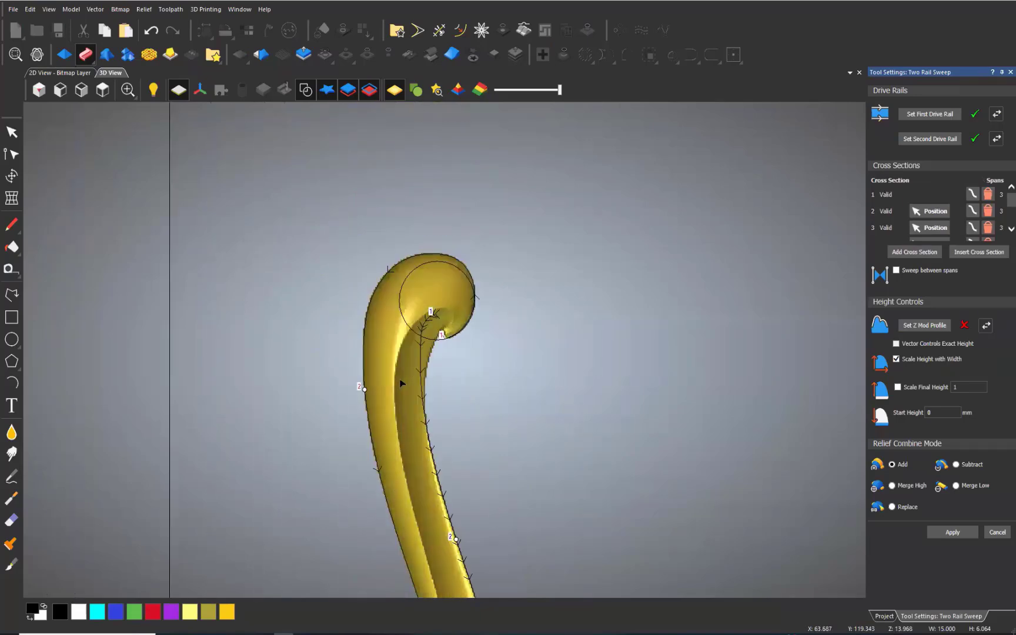
{"action": "scroll", "coordinate": [407, 376], "scroll_direction": "up", "scroll_amount": 1}
{"action": "scroll", "coordinate": [446, 353], "scroll_direction": "down", "scroll_amount": 2}
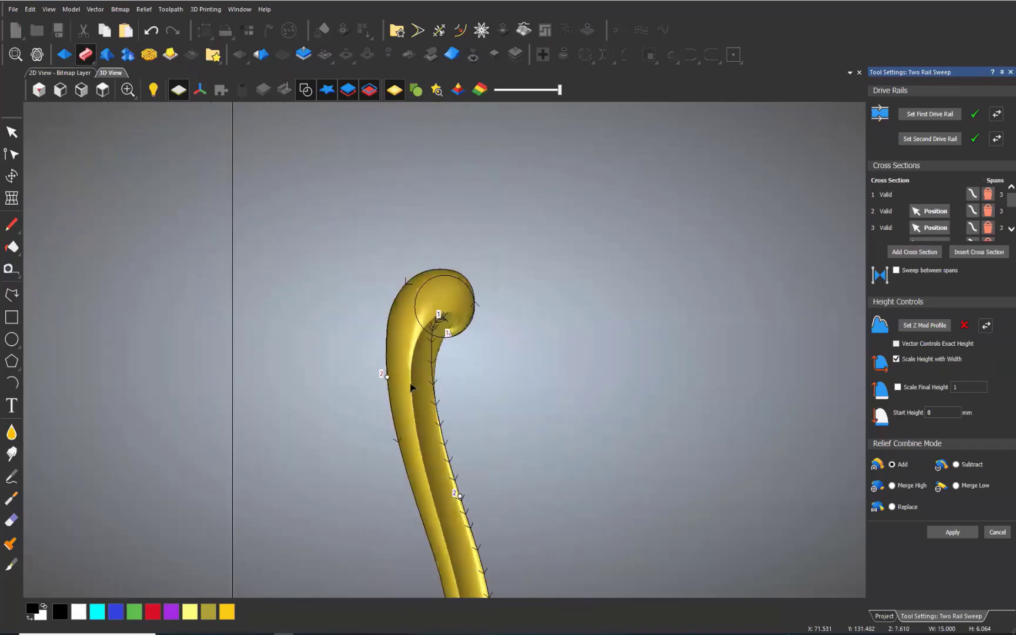
{"action": "scroll", "coordinate": [407, 386], "scroll_direction": "up", "scroll_amount": 1}
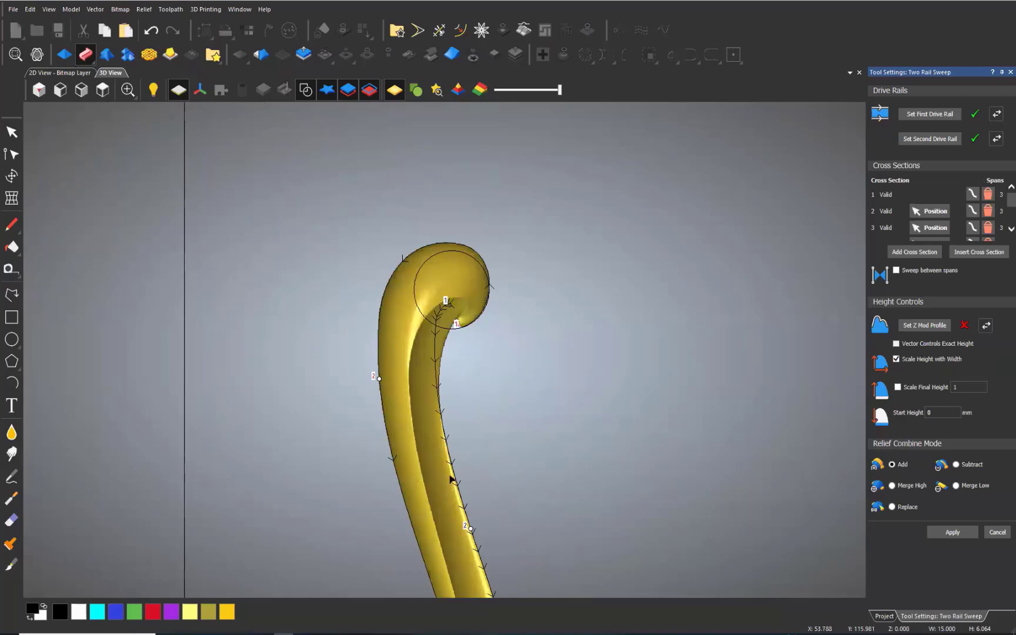
{"action": "scroll", "coordinate": [494, 547], "scroll_direction": "up", "scroll_amount": 1}
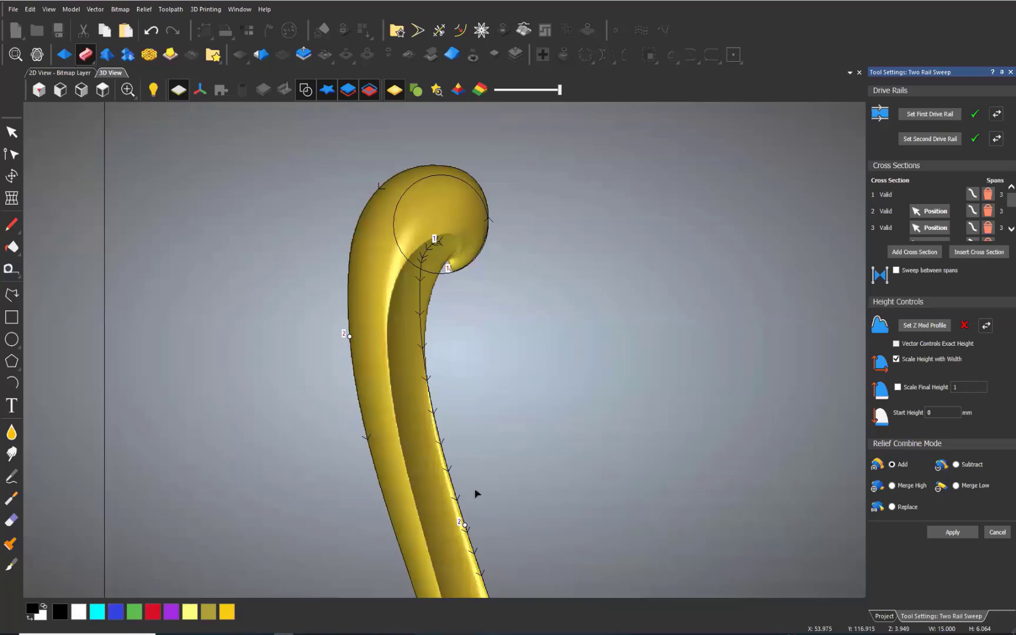
{"action": "left_click_drag", "start_coordinate": [465, 530], "coordinate": [459, 507]}
{"action": "left_click_drag", "start_coordinate": [449, 411], "coordinate": [428, 328]}
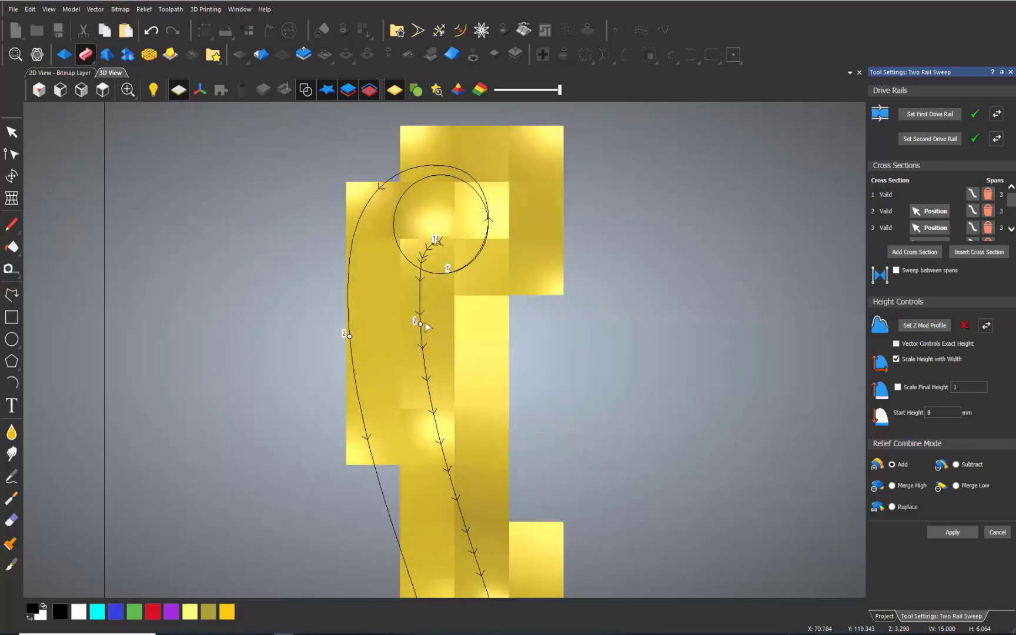
Move both points of cross section 2 up to the base of the upper curl, roughly facing each other across the stem.
{"action": "scroll", "coordinate": [428, 225], "scroll_direction": "up", "scroll_amount": 3}
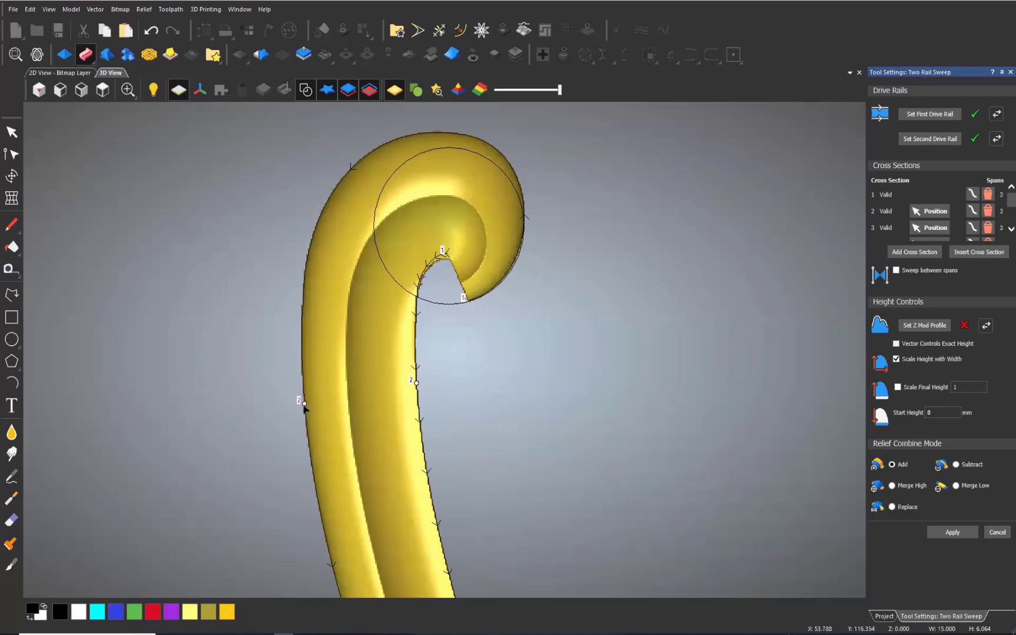
{"action": "left_click_drag", "start_coordinate": [304, 404], "coordinate": [305, 273]}
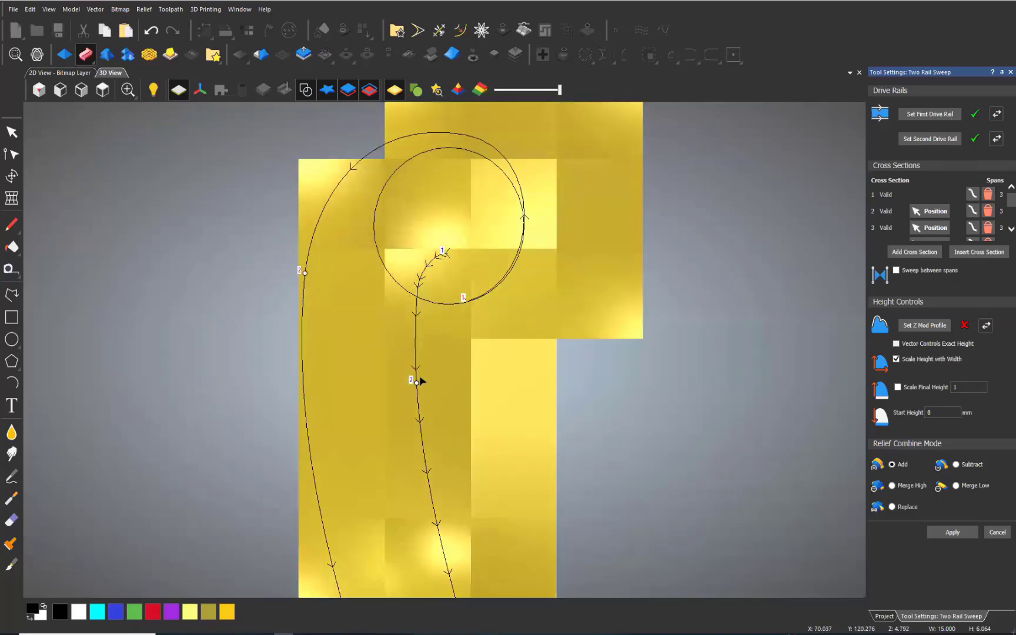
{"action": "left_click_drag", "start_coordinate": [416, 384], "coordinate": [416, 308]}
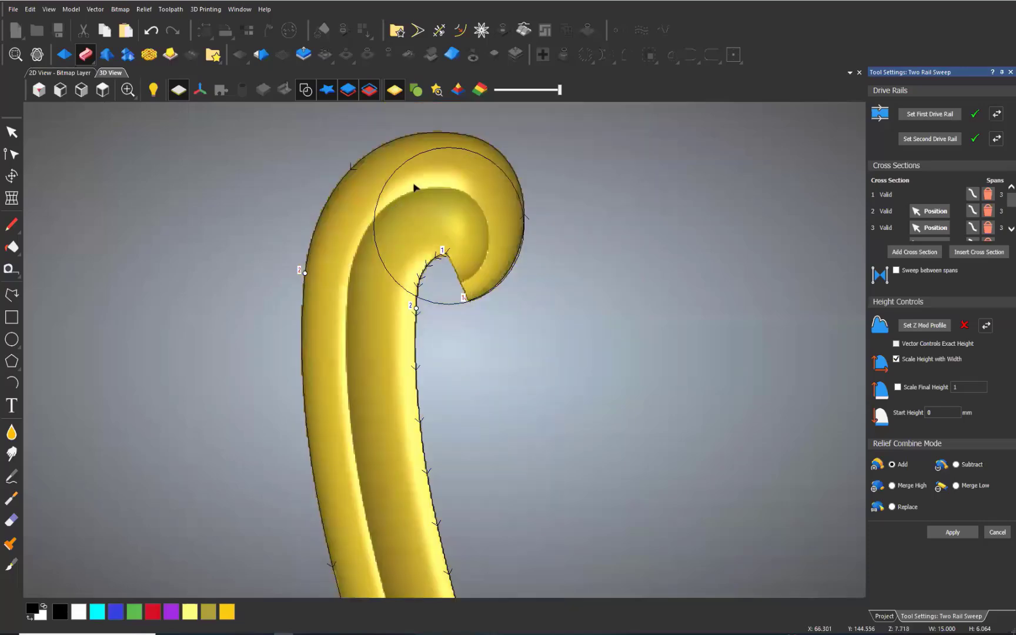
{"action": "scroll", "coordinate": [369, 212], "scroll_direction": "up", "scroll_amount": 3}
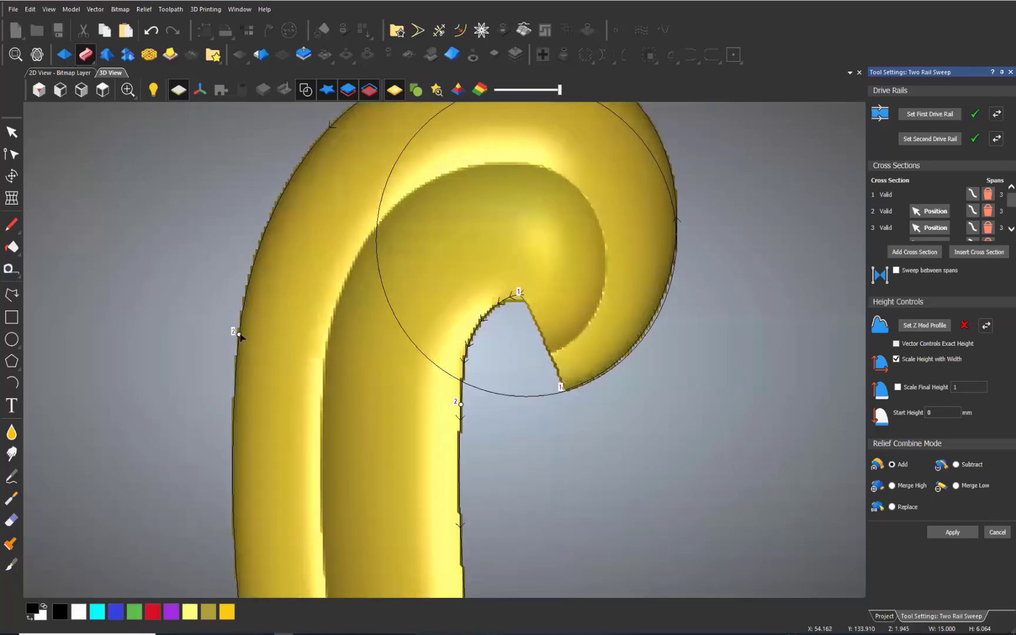
{"action": "left_click_drag", "start_coordinate": [243, 357], "coordinate": [234, 367]}
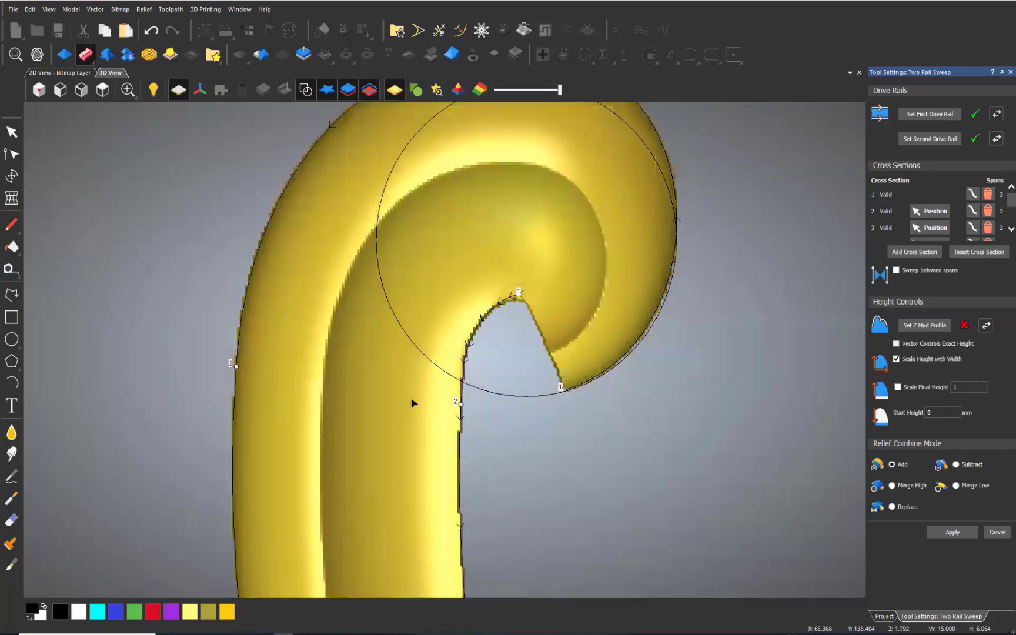
Slide the points of cross sections 3, 4 and 5 on the stem's right rail to line up better with their left-rail partners.
{"action": "scroll", "coordinate": [412, 403], "scroll_direction": "down", "scroll_amount": 6}
{"action": "scroll", "coordinate": [470, 543], "scroll_direction": "up", "scroll_amount": 5}
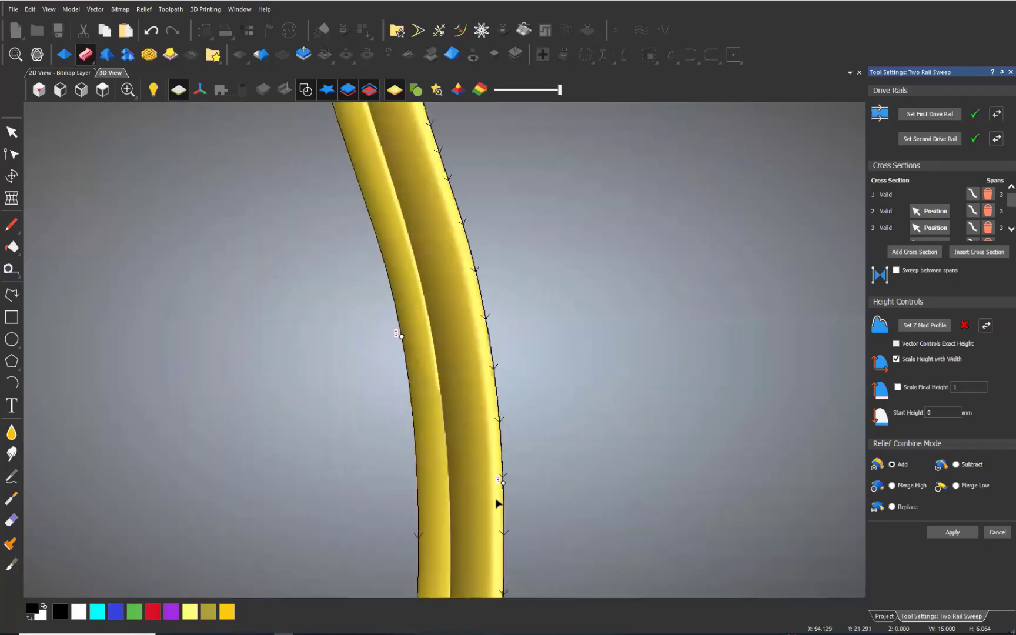
{"action": "left_click_drag", "start_coordinate": [503, 484], "coordinate": [504, 325]}
{"action": "scroll", "coordinate": [485, 499], "scroll_direction": "down", "scroll_amount": 6}
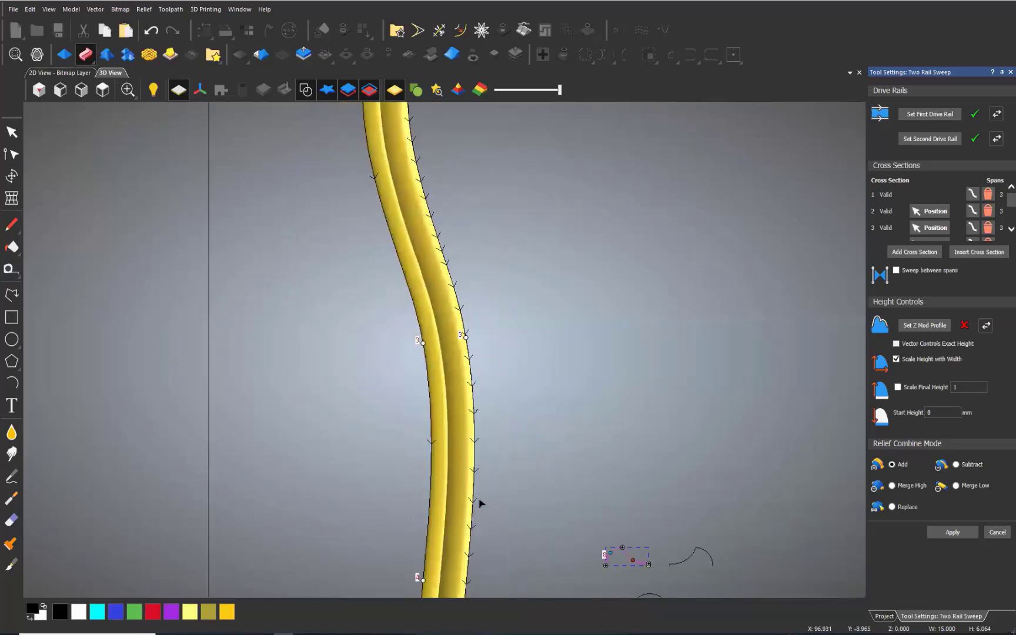
{"action": "scroll", "coordinate": [446, 536], "scroll_direction": "up", "scroll_amount": 4}
{"action": "scroll", "coordinate": [488, 404], "scroll_direction": "up", "scroll_amount": 3}
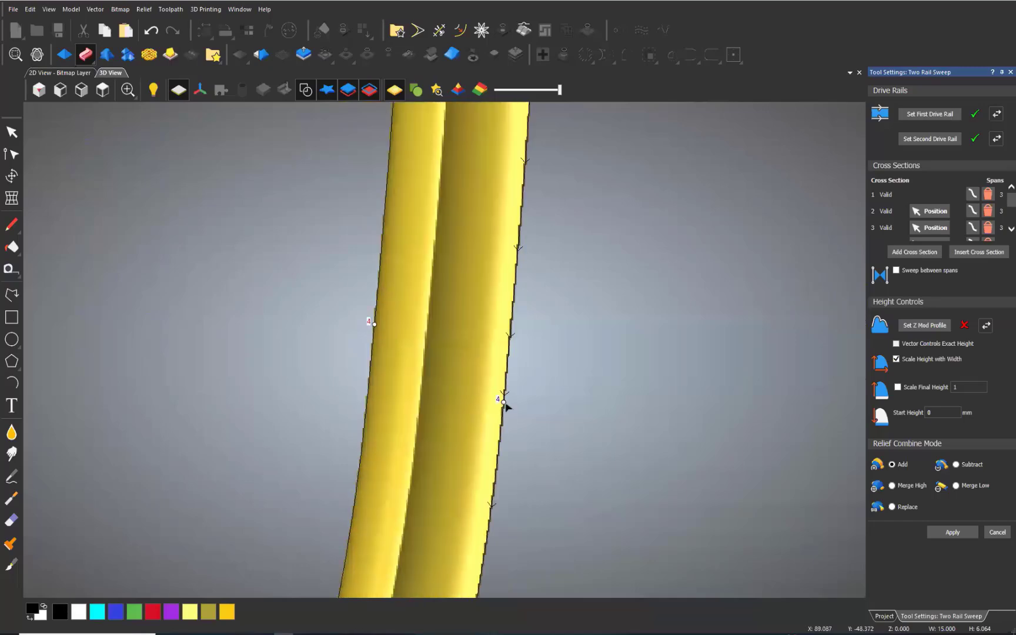
{"action": "left_click_drag", "start_coordinate": [504, 403], "coordinate": [508, 354]}
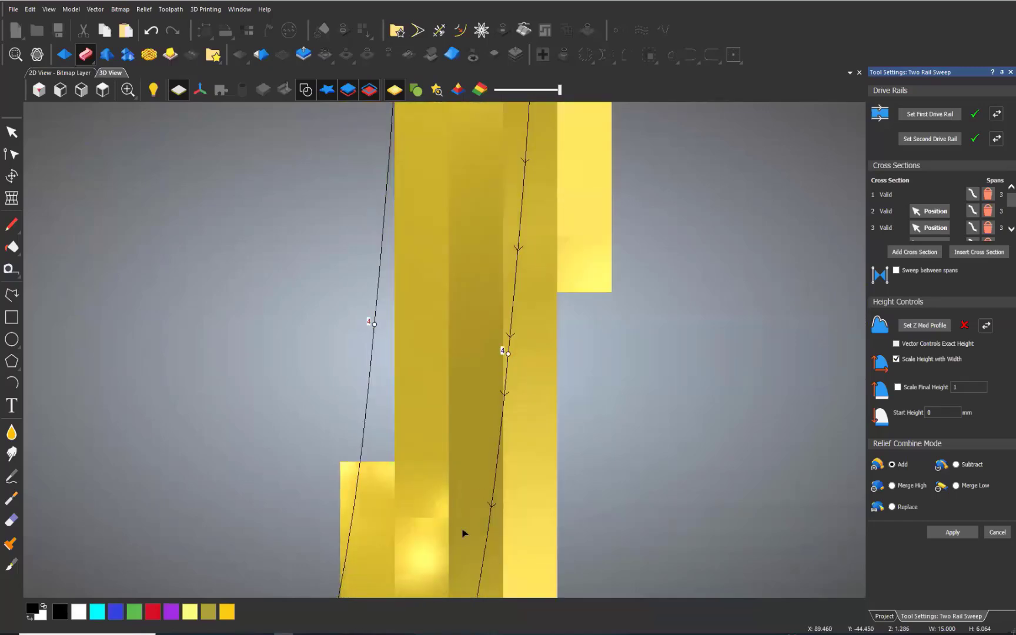
{"action": "scroll", "coordinate": [427, 529], "scroll_direction": "down", "scroll_amount": 5}
{"action": "scroll", "coordinate": [420, 422], "scroll_direction": "up", "scroll_amount": 5}
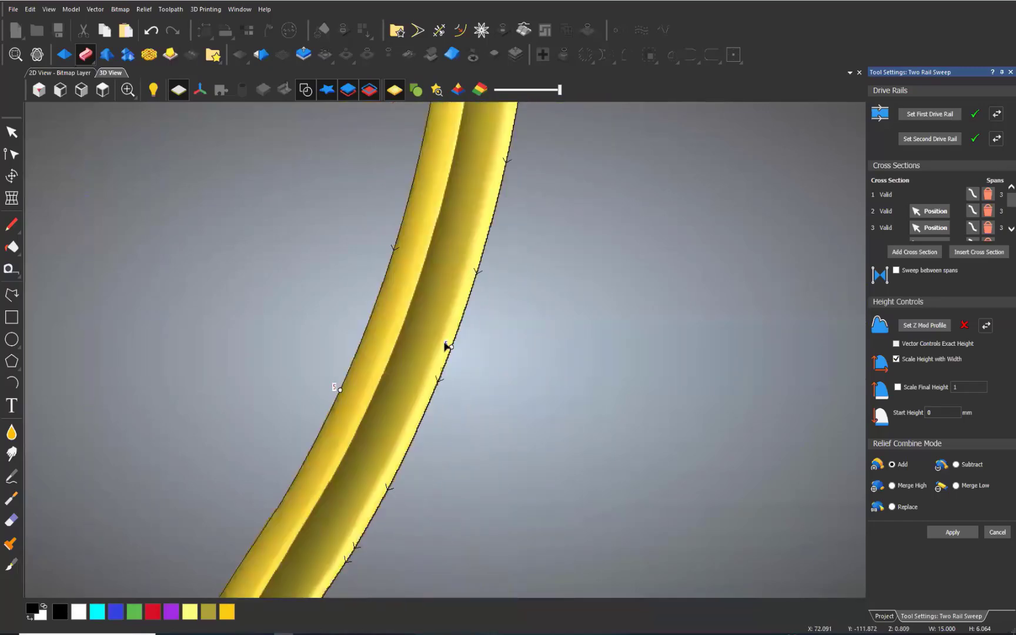
{"action": "left_click_drag", "start_coordinate": [452, 347], "coordinate": [419, 437]}
Move cross section 7's inner-rail point down into the lower curl, close to the end of the rail.
{"action": "scroll", "coordinate": [359, 521], "scroll_direction": "down", "scroll_amount": 3}
{"action": "scroll", "coordinate": [361, 526], "scroll_direction": "down", "scroll_amount": 3}
{"action": "scroll", "coordinate": [393, 560], "scroll_direction": "up", "scroll_amount": 4}
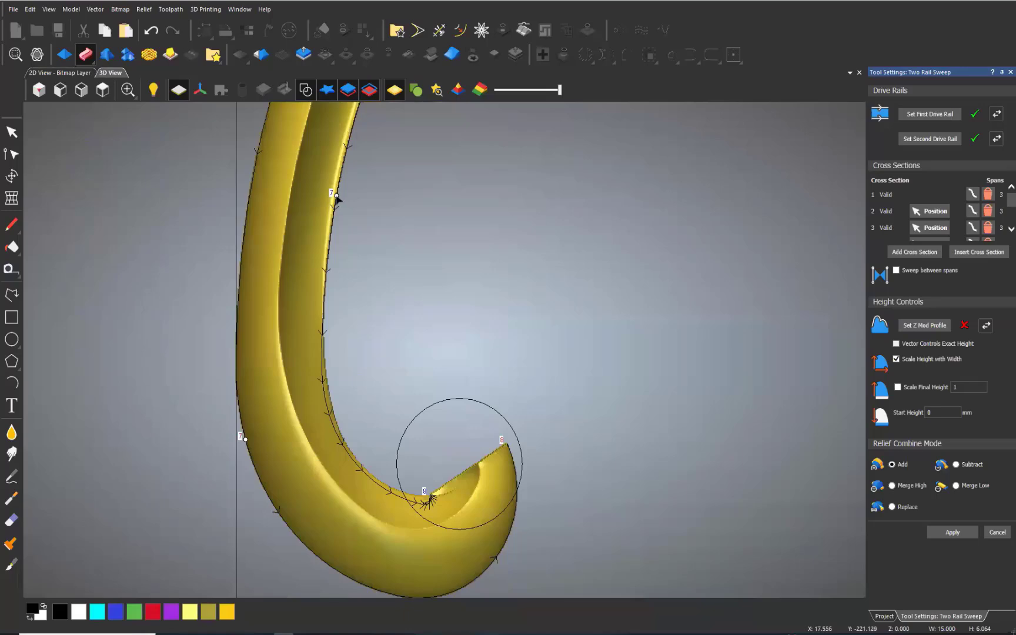
{"action": "mouse_move", "coordinate": [337, 199]}
{"action": "left_mouse_down"}
{"action": "mouse_move", "coordinate": [358, 464]}
{"action": "mouse_move", "coordinate": [393, 493]}
{"action": "left_mouse_up"}
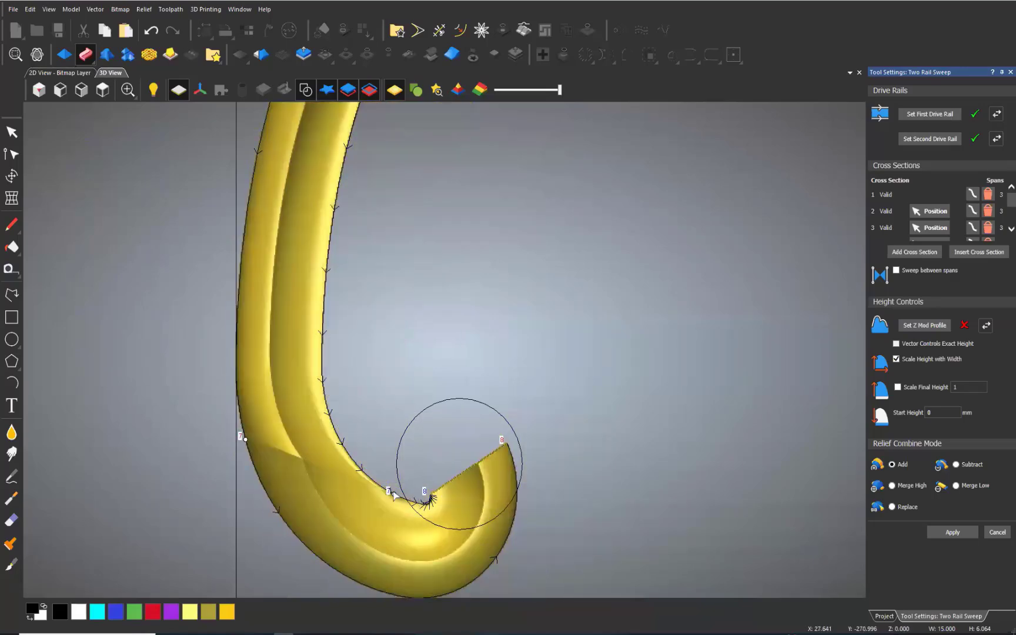
{"action": "left_click_drag", "start_coordinate": [393, 492], "coordinate": [338, 186]}
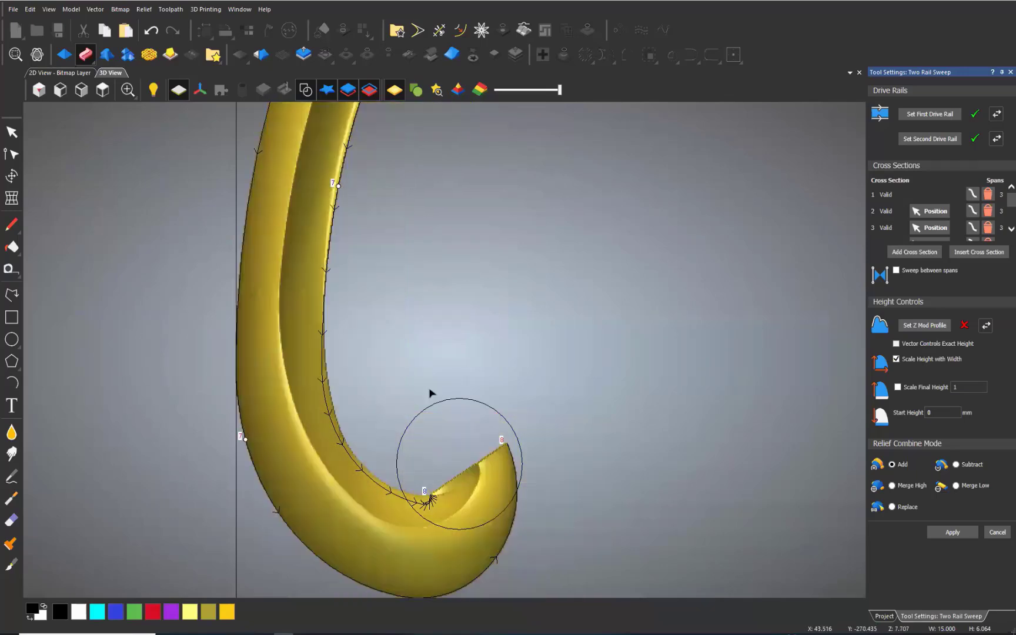
{"action": "key", "text": "ctrl+z"}
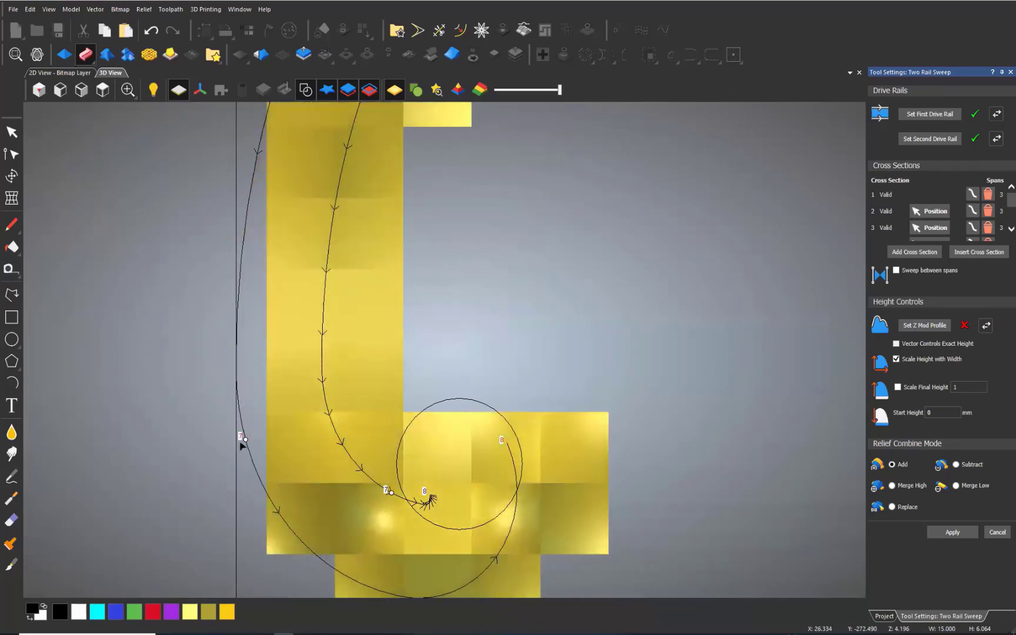
Bring cross section 7's outer-rail point round to the underside of the lower curl and fine-tune both of its points.
{"action": "left_click_drag", "start_coordinate": [245, 439], "coordinate": [298, 553]}
{"action": "mouse_move", "coordinate": [388, 593]}
{"action": "left_mouse_down"}
{"action": "mouse_move", "coordinate": [379, 590]}
{"action": "mouse_move", "coordinate": [391, 594]}
{"action": "left_mouse_up"}
{"action": "scroll", "coordinate": [420, 529], "scroll_direction": "up", "scroll_amount": 5}
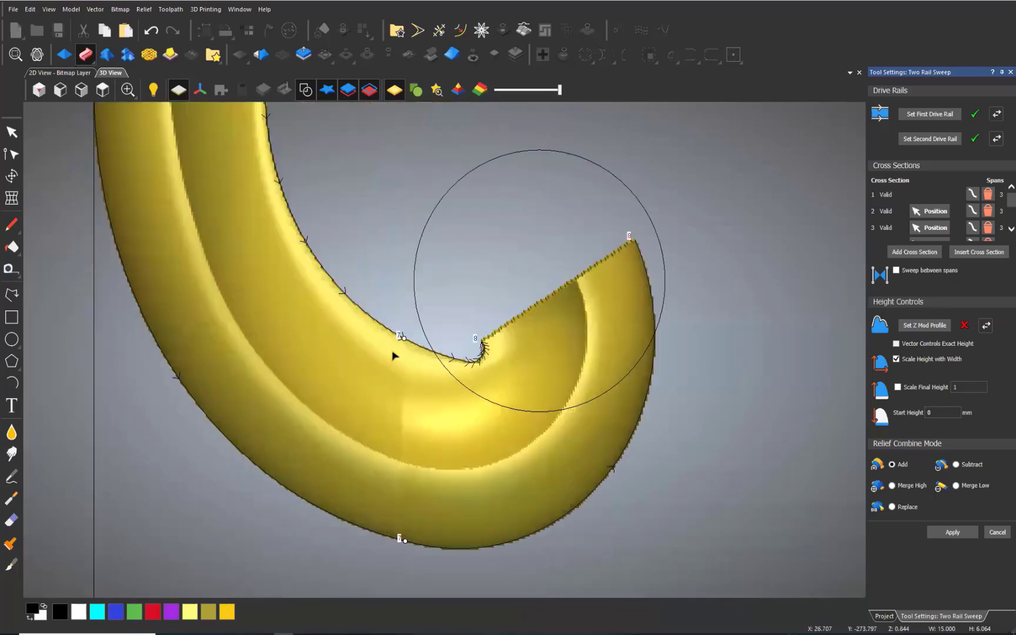
{"action": "left_click_drag", "start_coordinate": [403, 341], "coordinate": [431, 351]}
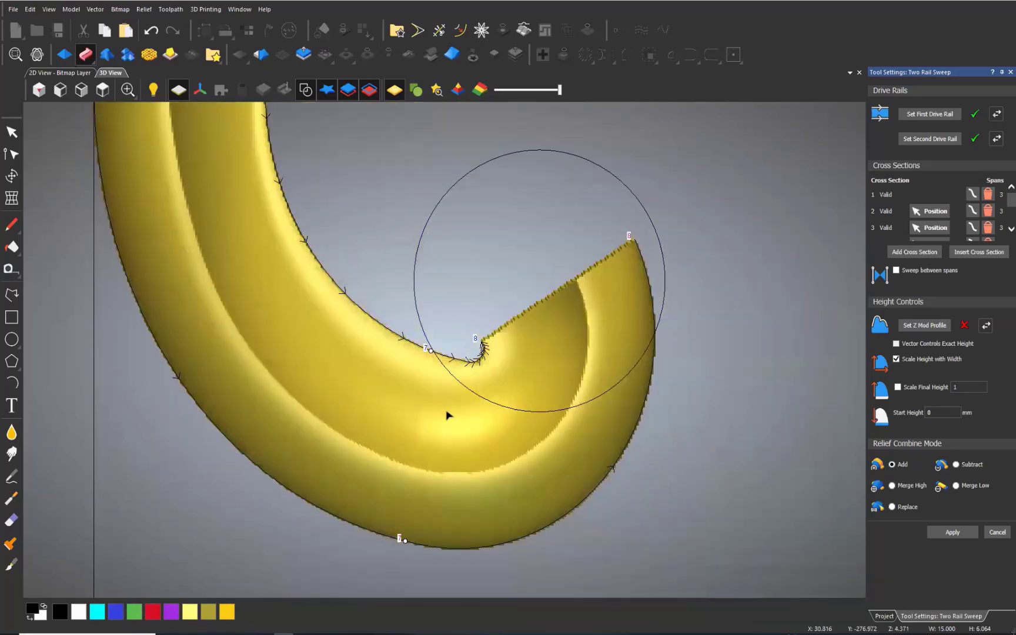
{"action": "left_click_drag", "start_coordinate": [398, 548], "coordinate": [376, 533]}
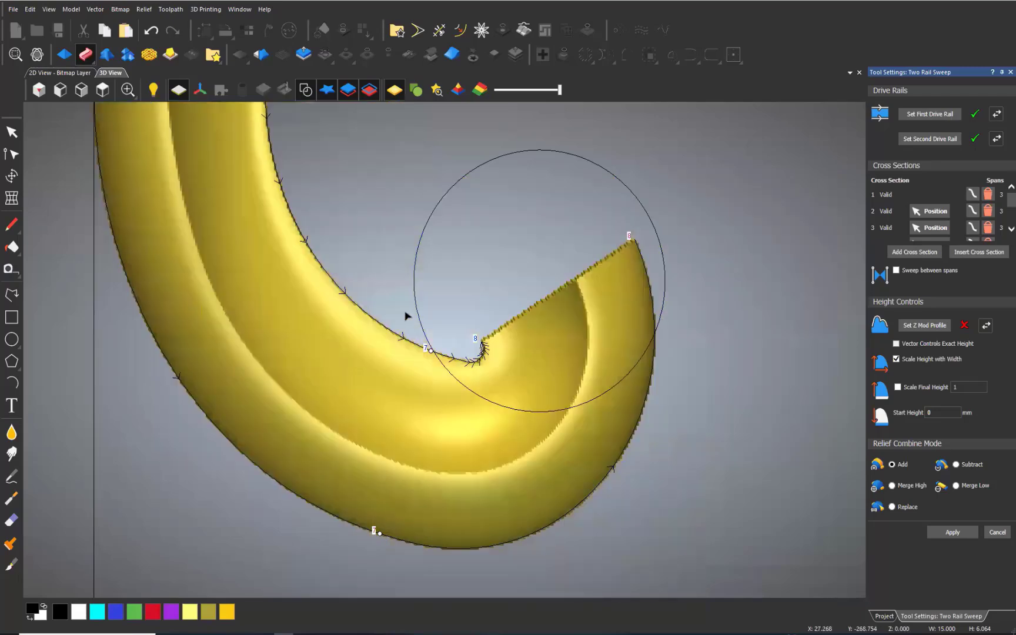
Slide cross section 6's right-rail point down the stem towards the level of its left-rail partner.
{"action": "scroll", "coordinate": [405, 316], "scroll_direction": "down", "scroll_amount": 4}
{"action": "scroll", "coordinate": [466, 204], "scroll_direction": "up", "scroll_amount": 4}
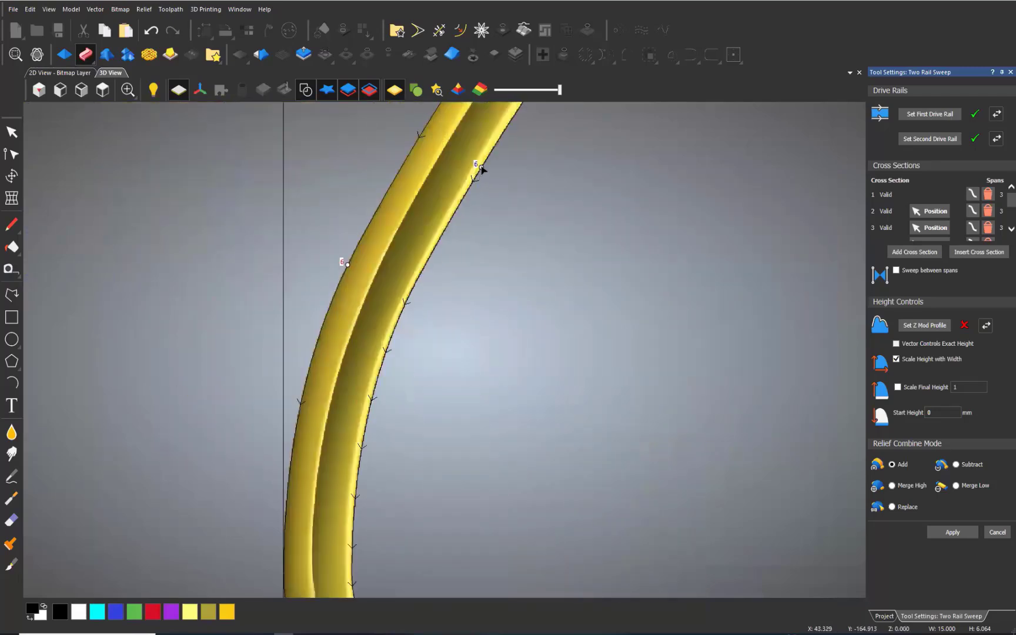
{"action": "left_click_drag", "start_coordinate": [481, 168], "coordinate": [421, 304]}
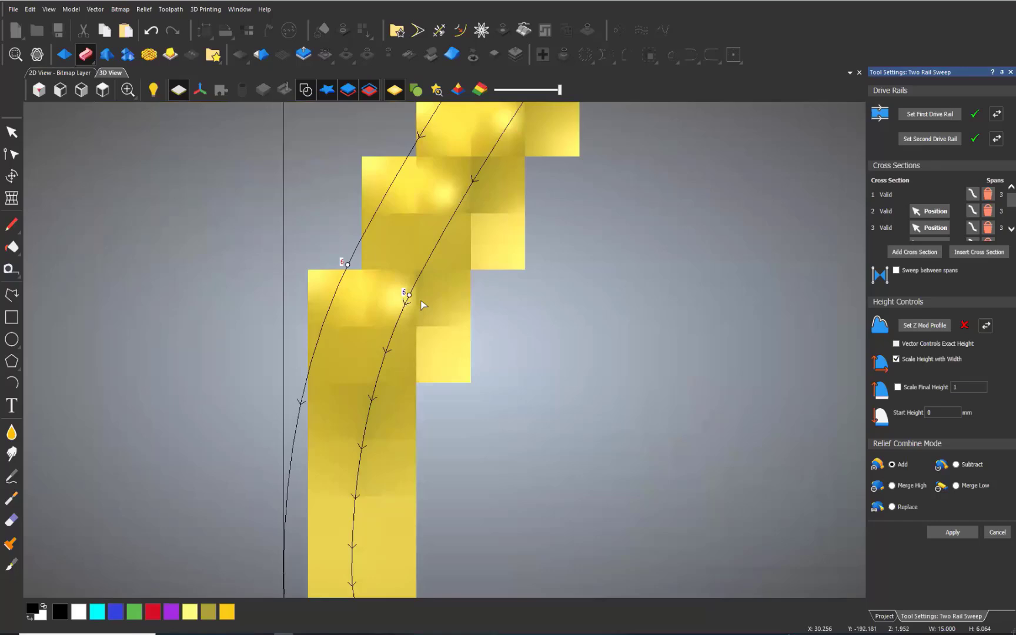
Check the preview along the whole stem, enable Scale Final Height at 10, and apply the two rail sweep.
{"action": "scroll", "coordinate": [421, 305], "scroll_direction": "down", "scroll_amount": 6}
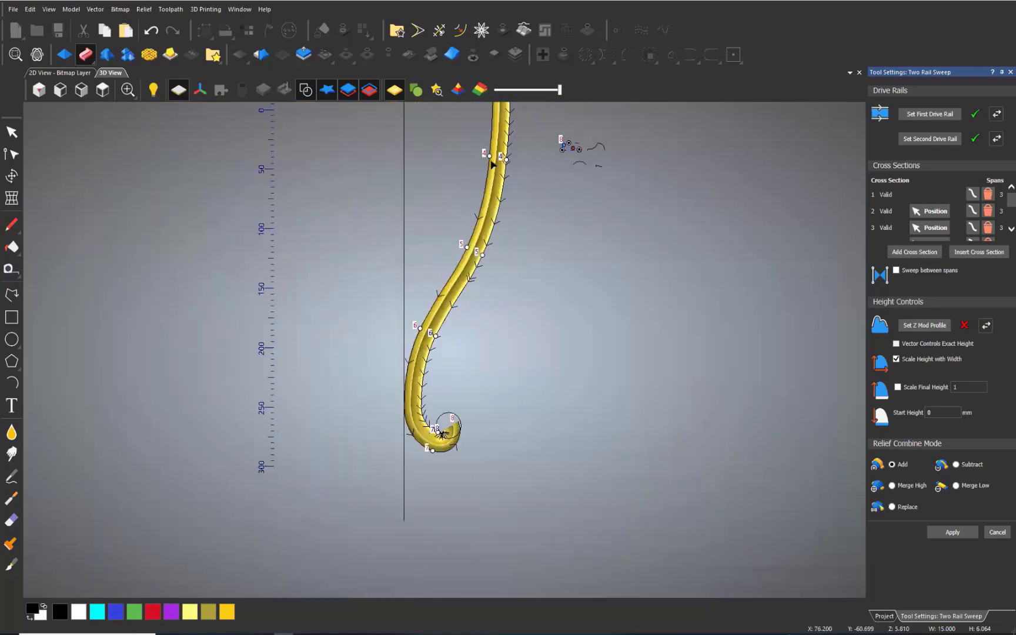
{"action": "scroll", "coordinate": [460, 218], "scroll_direction": "up", "scroll_amount": 3}
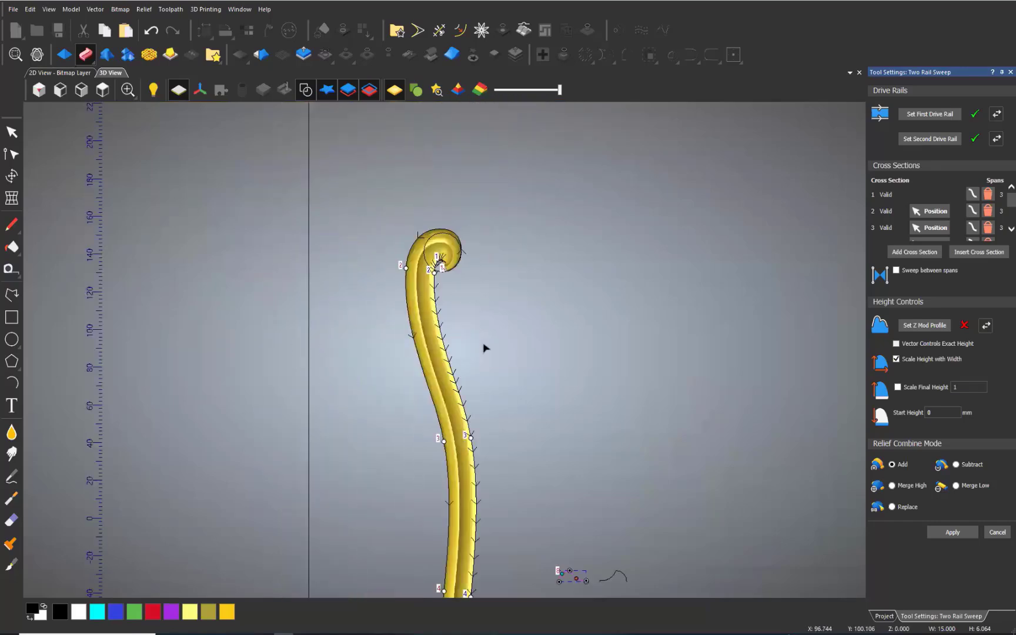
{"action": "scroll", "coordinate": [465, 503], "scroll_direction": "down", "scroll_amount": 5}
{"action": "scroll", "coordinate": [458, 513], "scroll_direction": "down", "scroll_amount": 1}
{"action": "scroll", "coordinate": [438, 500], "scroll_direction": "up", "scroll_amount": 8}
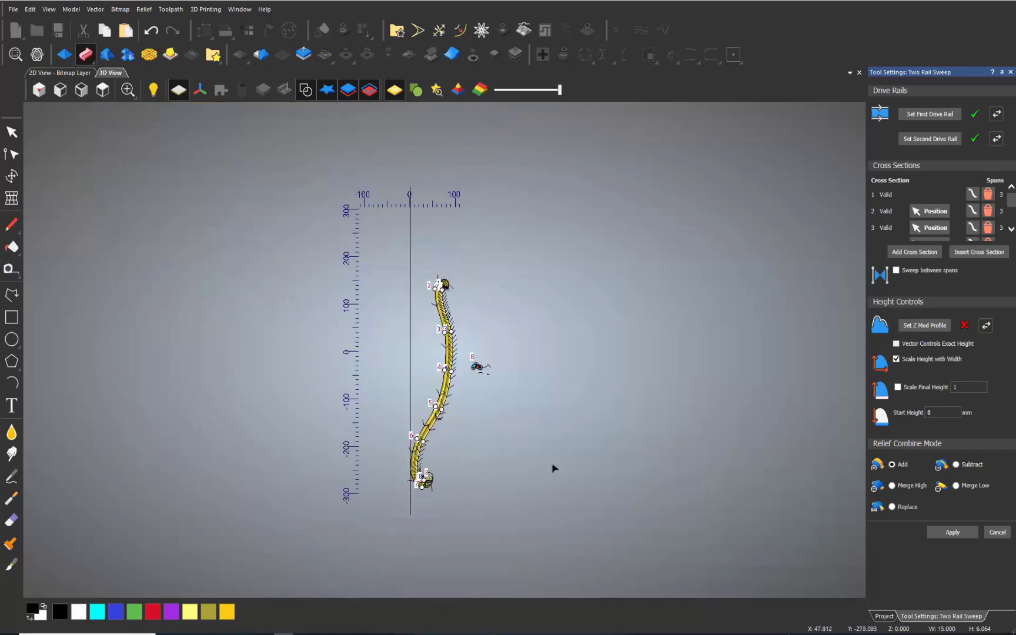
{"action": "left_click", "coordinate": [936, 388]}
{"action": "double_click", "coordinate": [971, 388]}
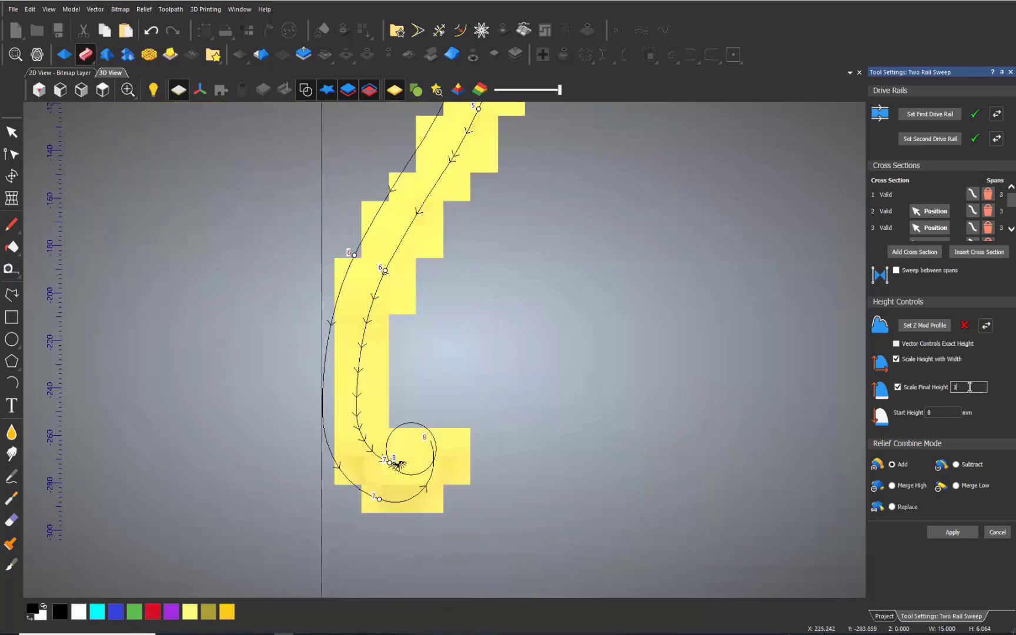
{"action": "type", "text": "10"}
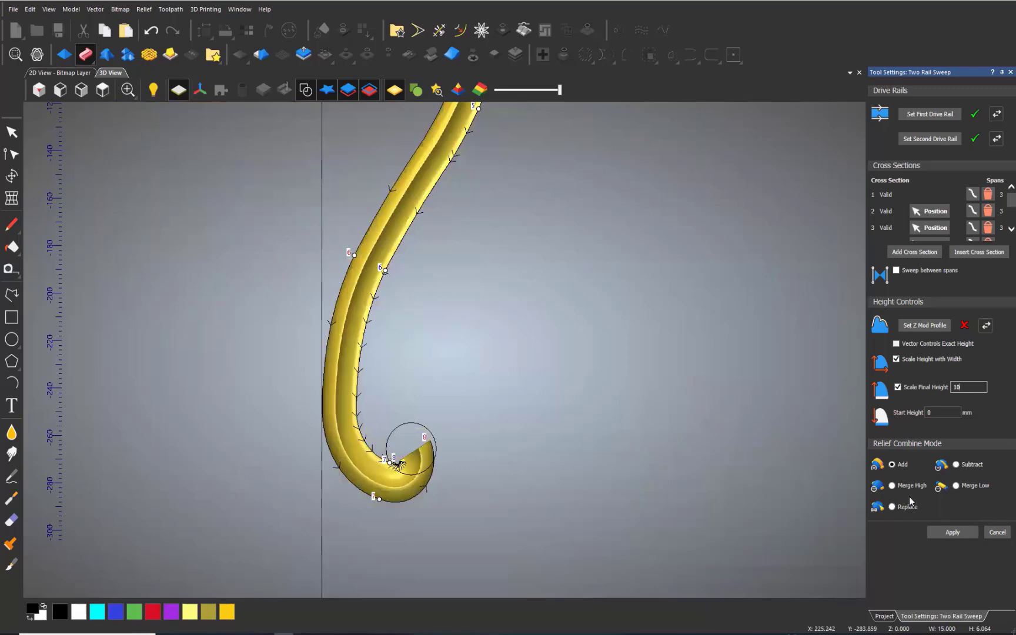
{"action": "left_click", "coordinate": [947, 532]}
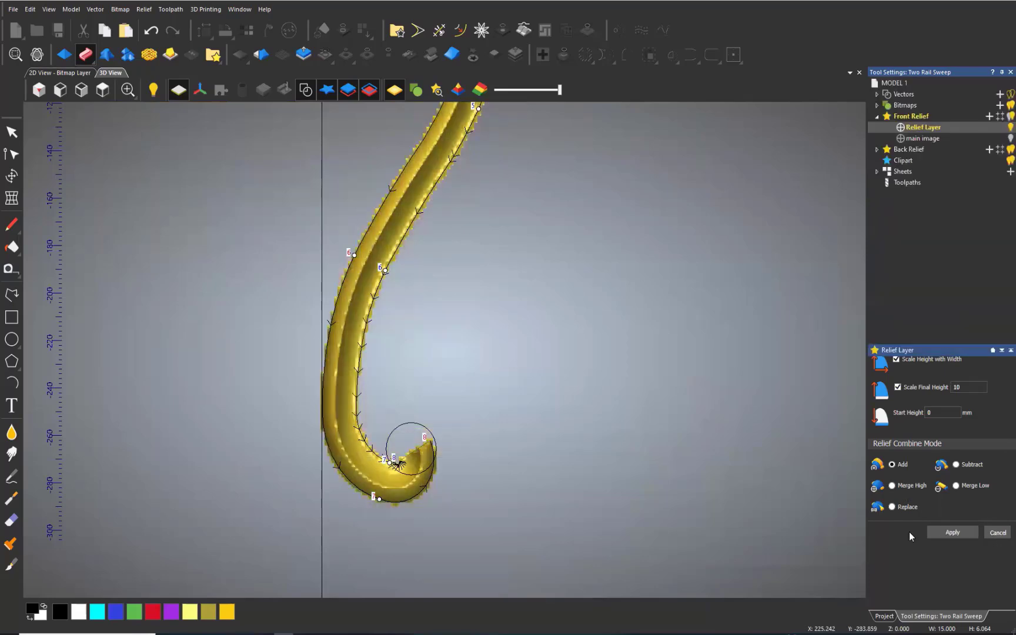
Save the model and add a new relief layer to the Front Relief.
{"action": "scroll", "coordinate": [398, 481], "scroll_direction": "up", "scroll_amount": 3}
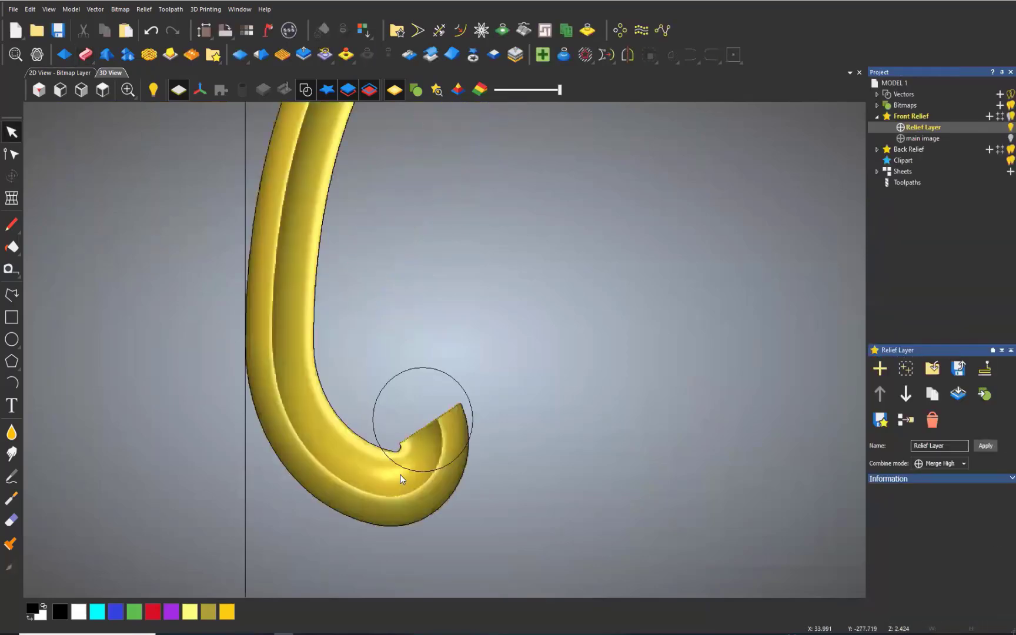
{"action": "key", "text": "ctrl+s"}
{"action": "scroll", "coordinate": [384, 433], "scroll_direction": "up", "scroll_amount": 1}
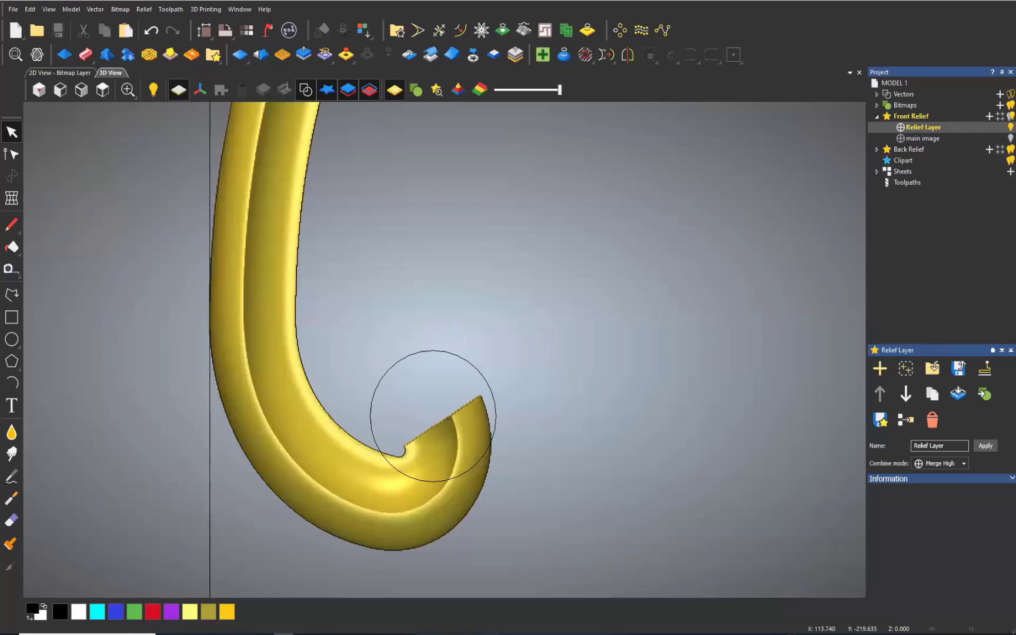
{"action": "left_click", "coordinate": [989, 115]}
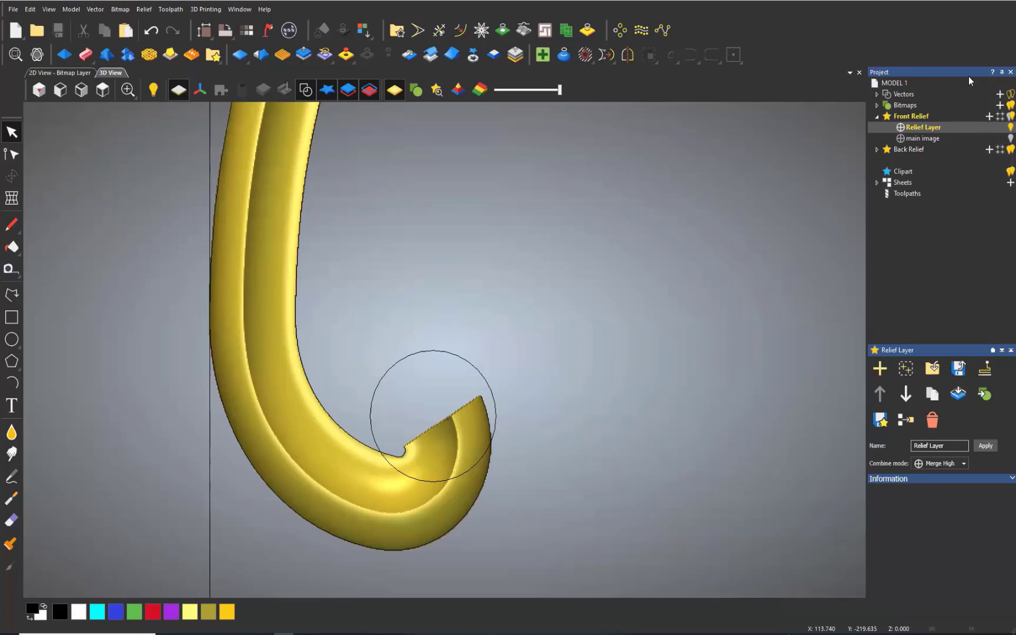
{"action": "left_click", "coordinate": [903, 127]}
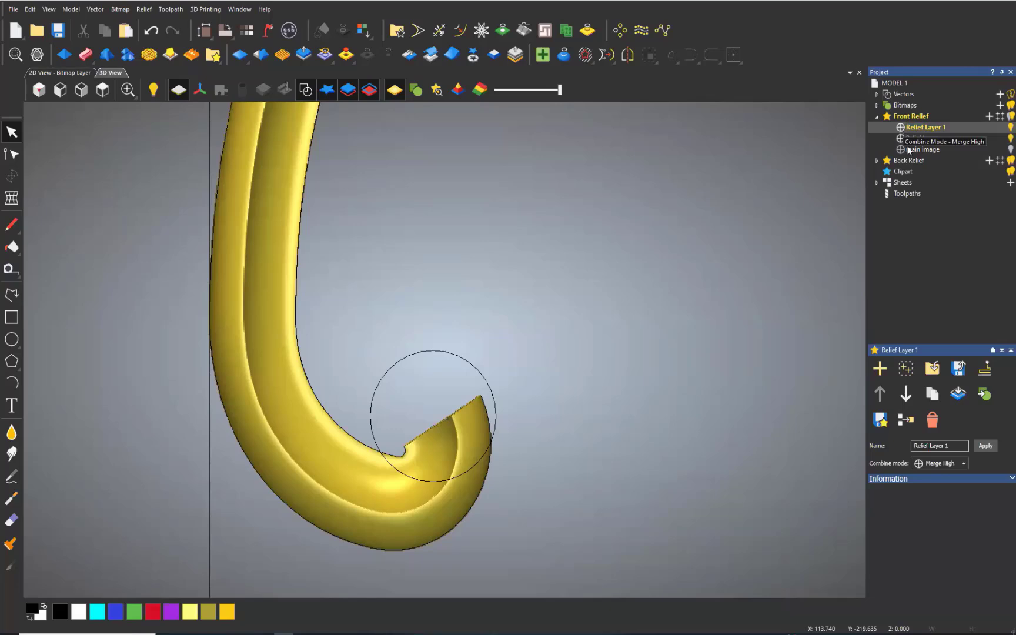
Preview a Round profile with a 90-degree angle on the circle inside the lower curl, inspect it, and leave the Shape Editor.
{"action": "scroll", "coordinate": [428, 339], "scroll_direction": "up", "scroll_amount": 2}
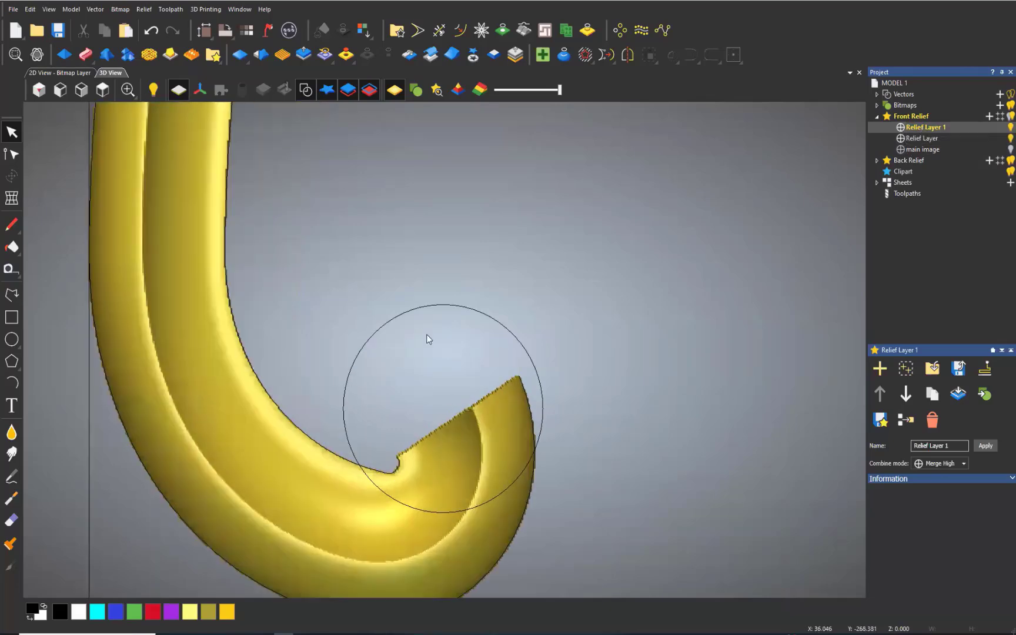
{"action": "left_click", "coordinate": [449, 305]}
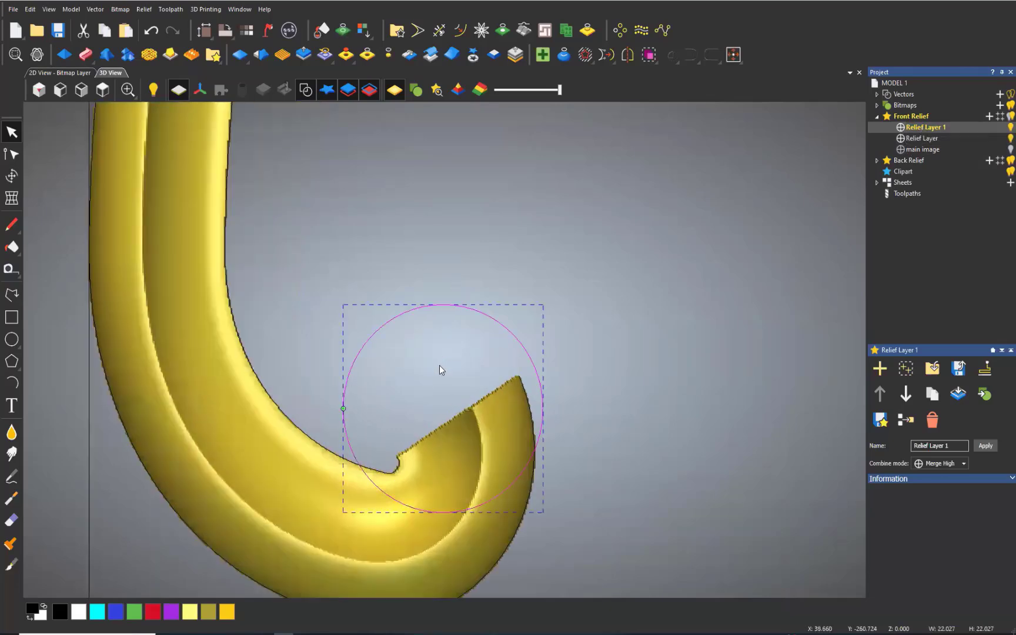
{"action": "left_click", "coordinate": [65, 55]}
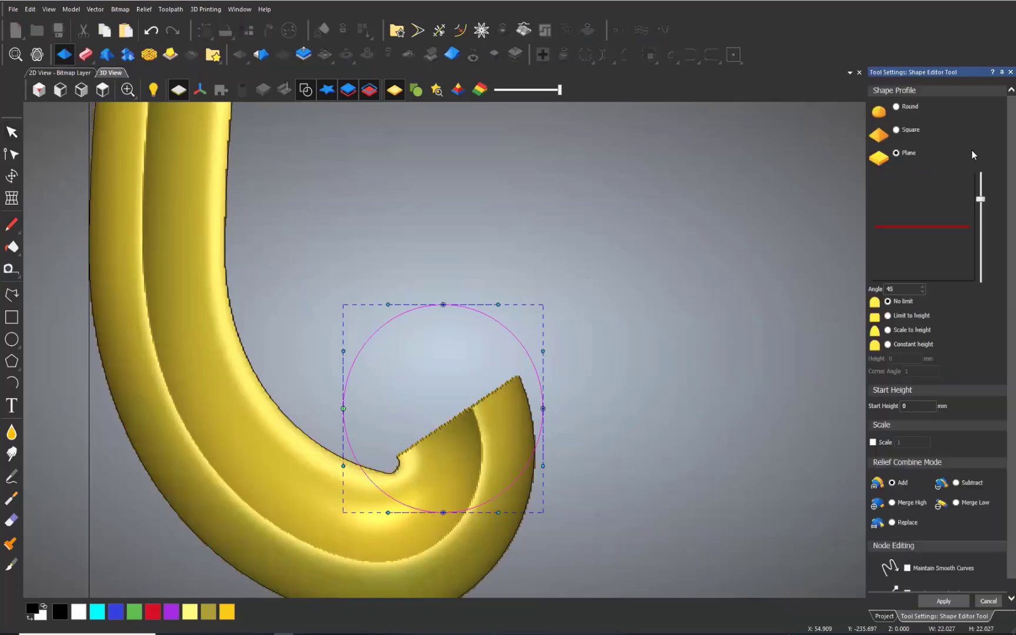
{"action": "left_click", "coordinate": [912, 107]}
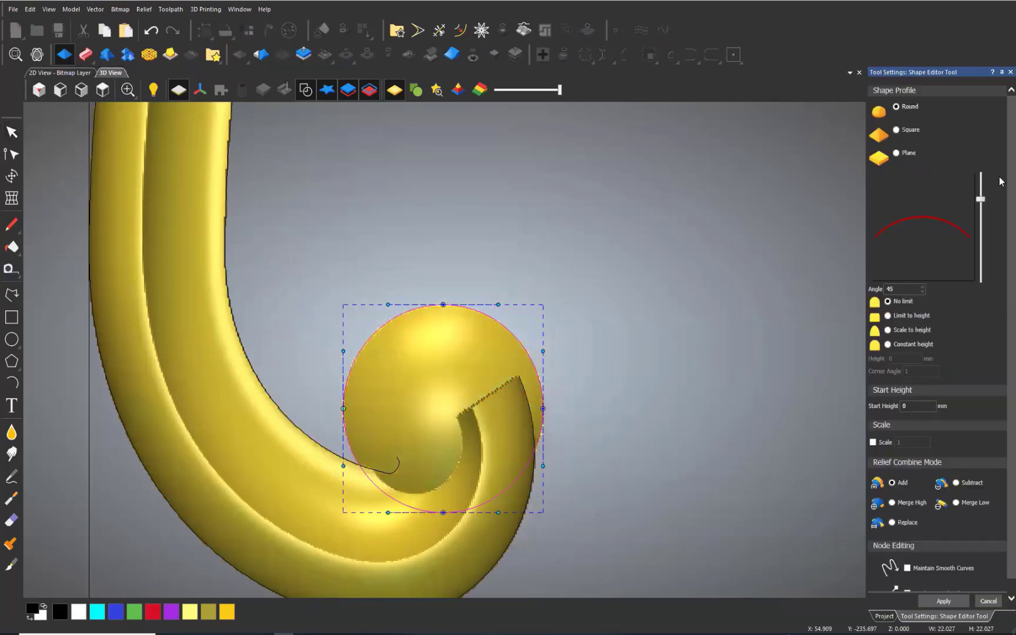
{"action": "left_click_drag", "start_coordinate": [982, 158], "coordinate": [984, 155]}
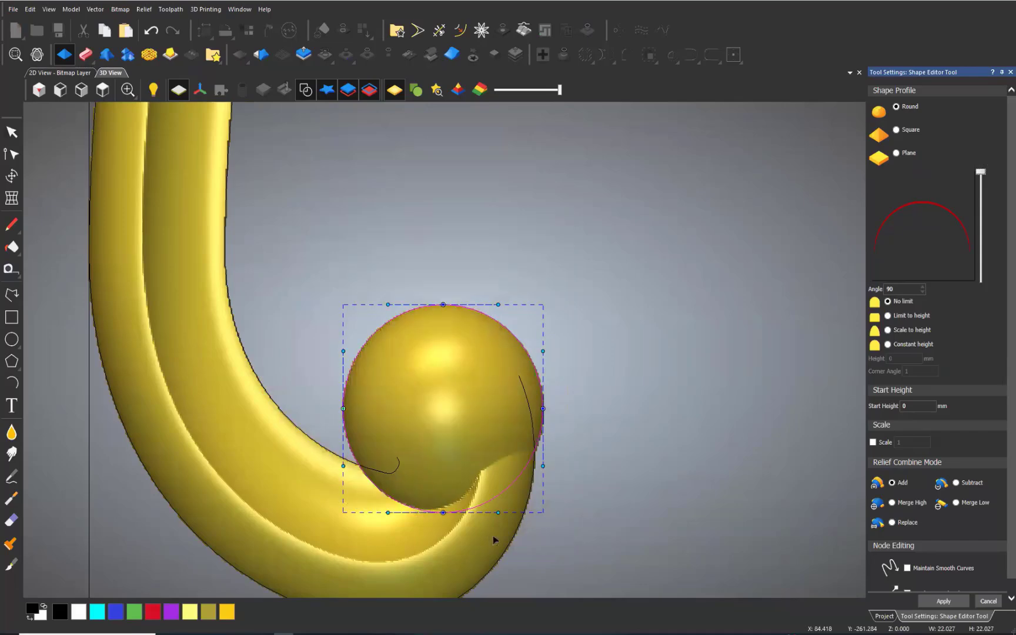
{"action": "left_click_drag", "start_coordinate": [464, 487], "coordinate": [285, 229]}
{"action": "left_click", "coordinate": [102, 90]}
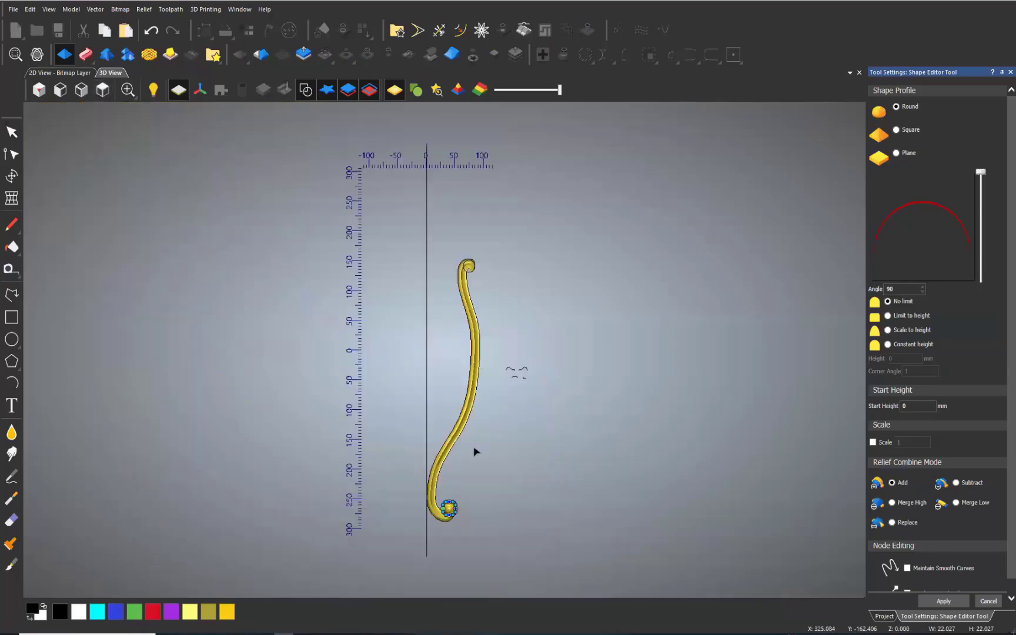
{"action": "scroll", "coordinate": [451, 533], "scroll_direction": "up", "scroll_amount": 5}
{"action": "scroll", "coordinate": [470, 384], "scroll_direction": "up", "scroll_amount": 2}
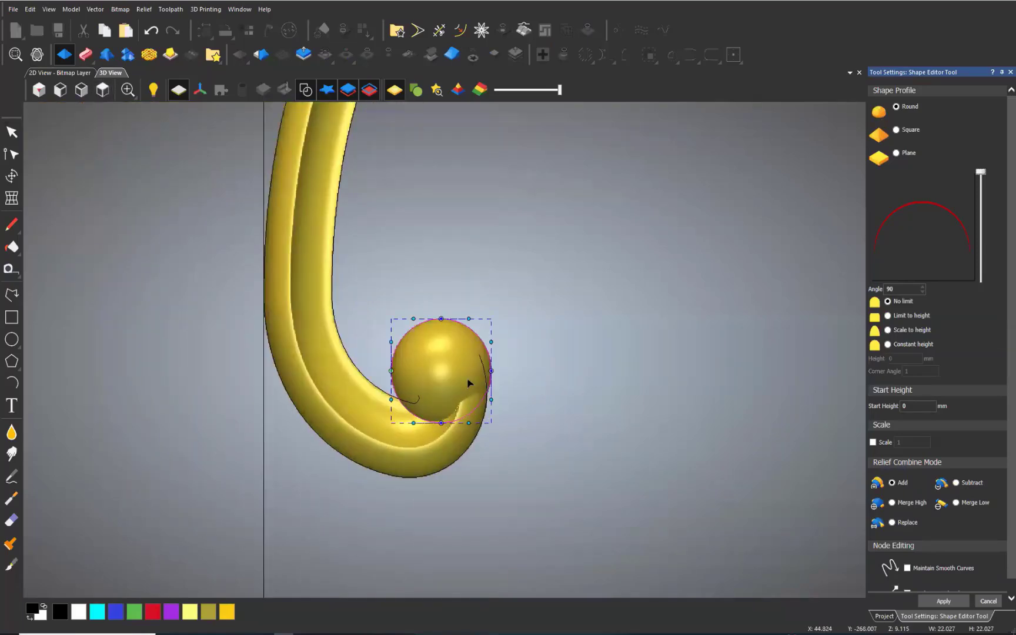
{"action": "key", "text": "Escape"}
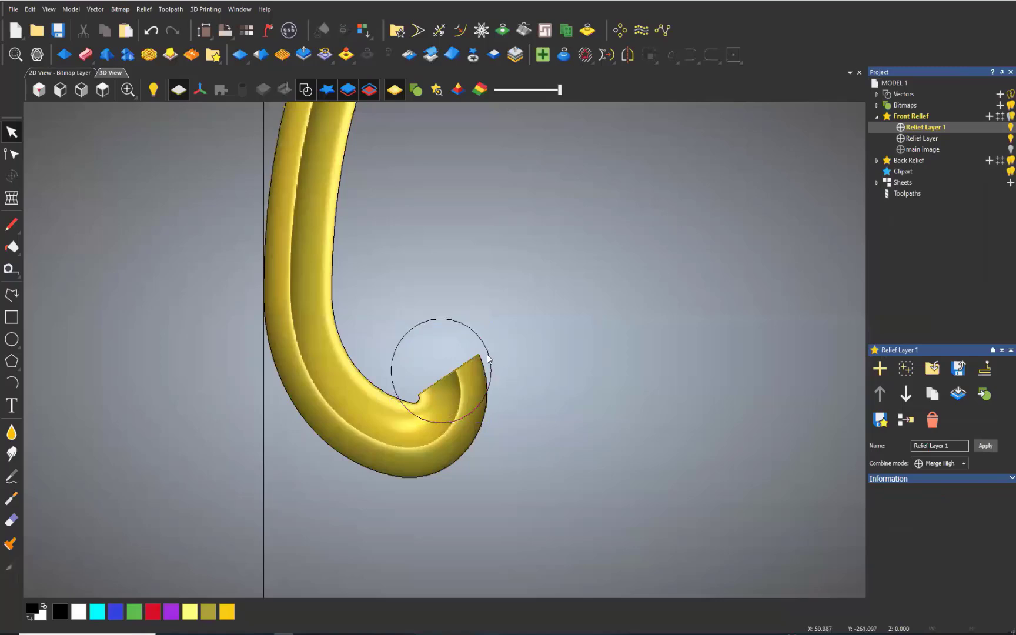
Shift the circle slightly down into the lower curl and delete Relief Layer 1.
{"action": "left_click", "coordinate": [489, 356]}
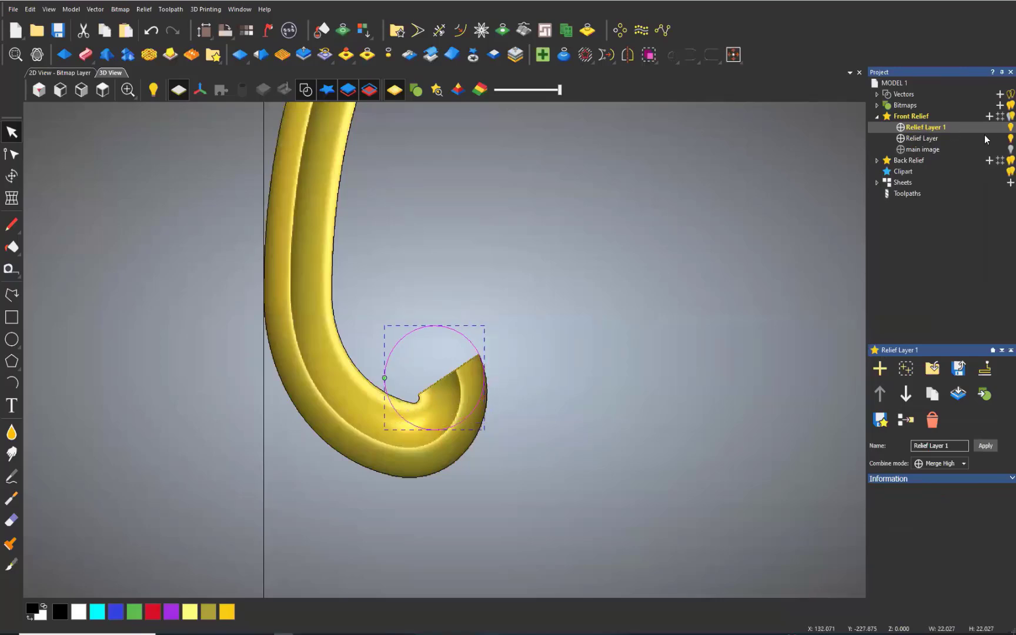
{"action": "left_click", "coordinate": [931, 418]}
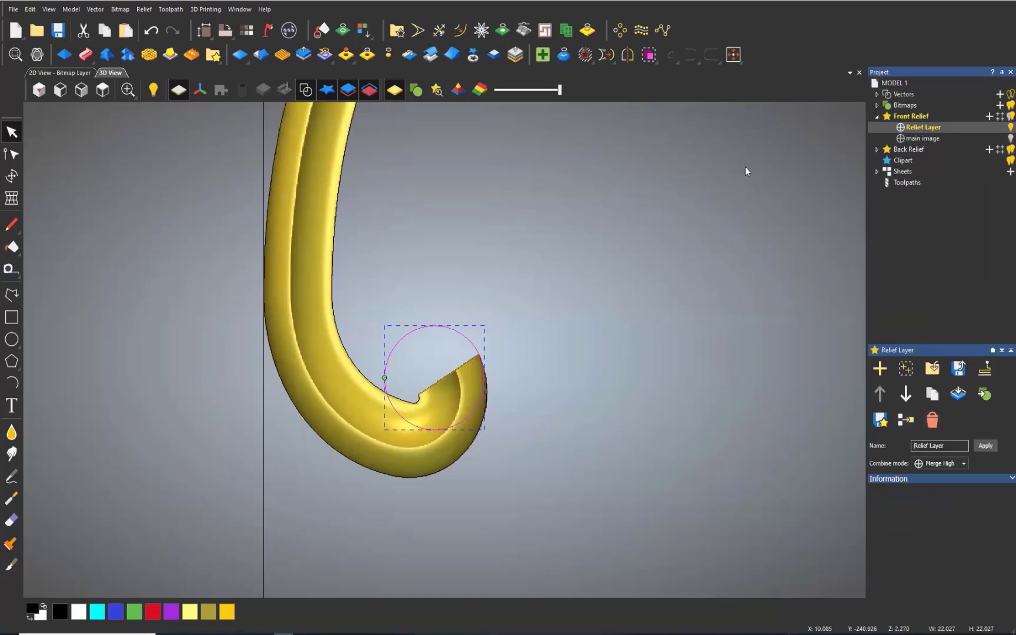
Preview the round dome on the stem's relief layer, switch its combine mode to Merge High, inspect it, and leave the Shape Editor.
{"action": "left_click", "coordinate": [65, 56]}
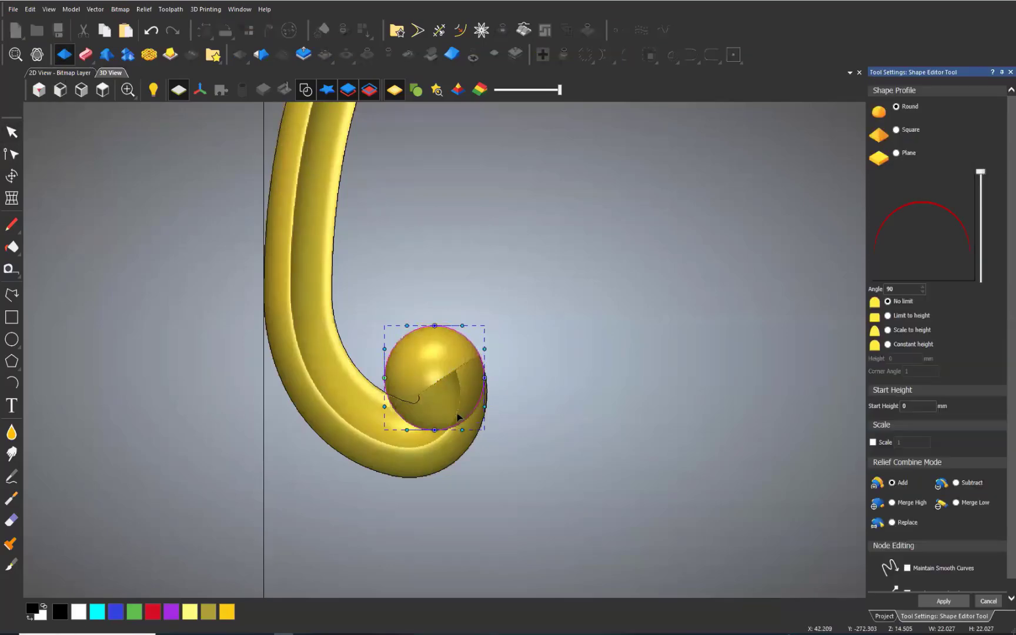
{"action": "scroll", "coordinate": [458, 419], "scroll_direction": "up", "scroll_amount": 2}
{"action": "left_click_drag", "start_coordinate": [461, 399], "coordinate": [447, 376]}
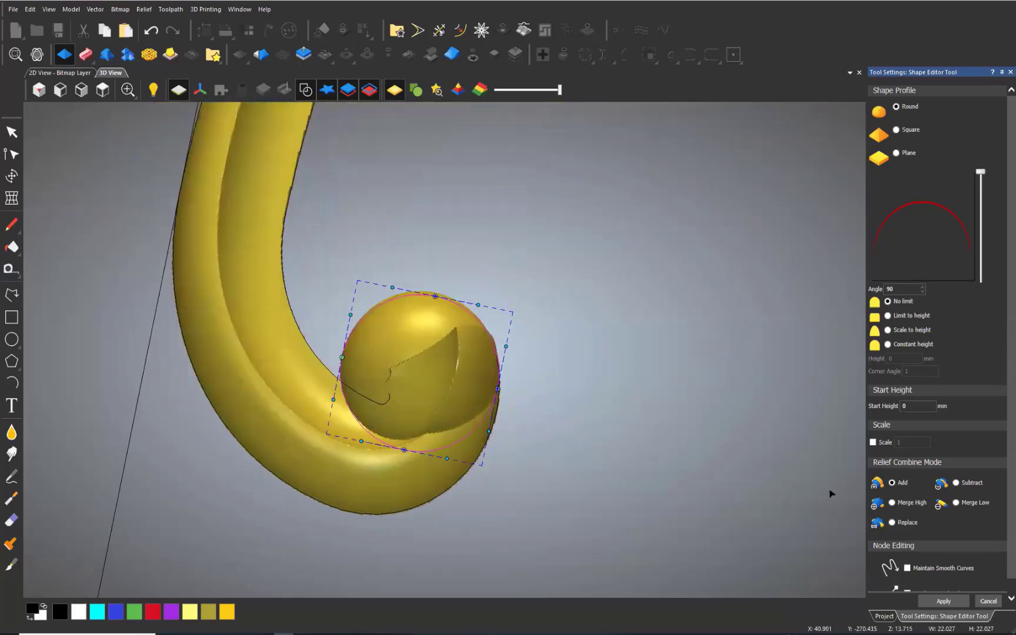
{"action": "left_click", "coordinate": [919, 505]}
{"action": "left_click_drag", "start_coordinate": [377, 523], "coordinate": [588, 412]}
{"action": "left_click", "coordinate": [103, 90]}
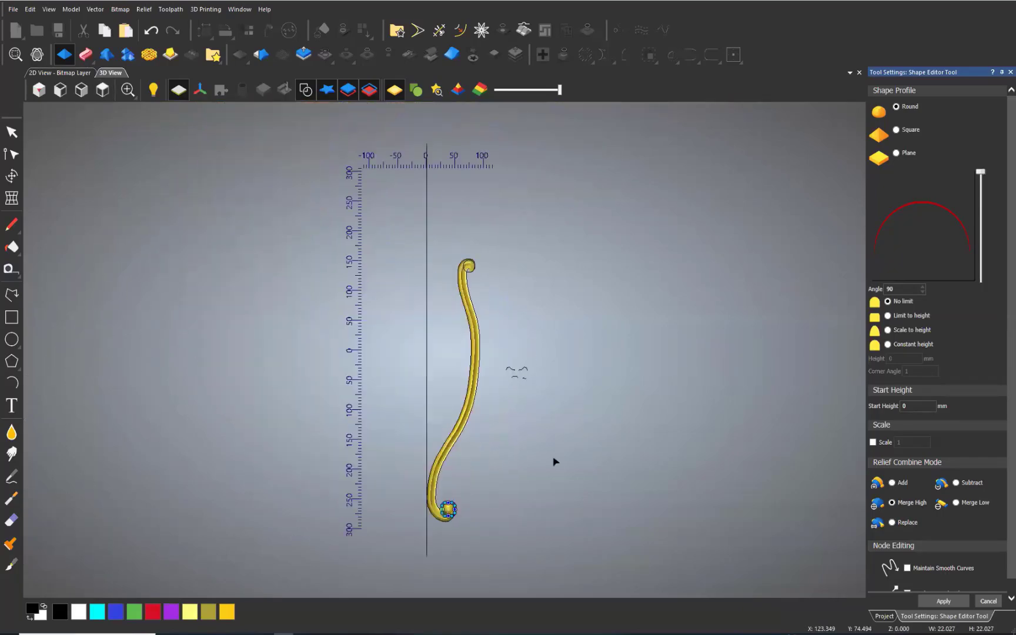
{"action": "scroll", "coordinate": [462, 492], "scroll_direction": "up", "scroll_amount": 8}
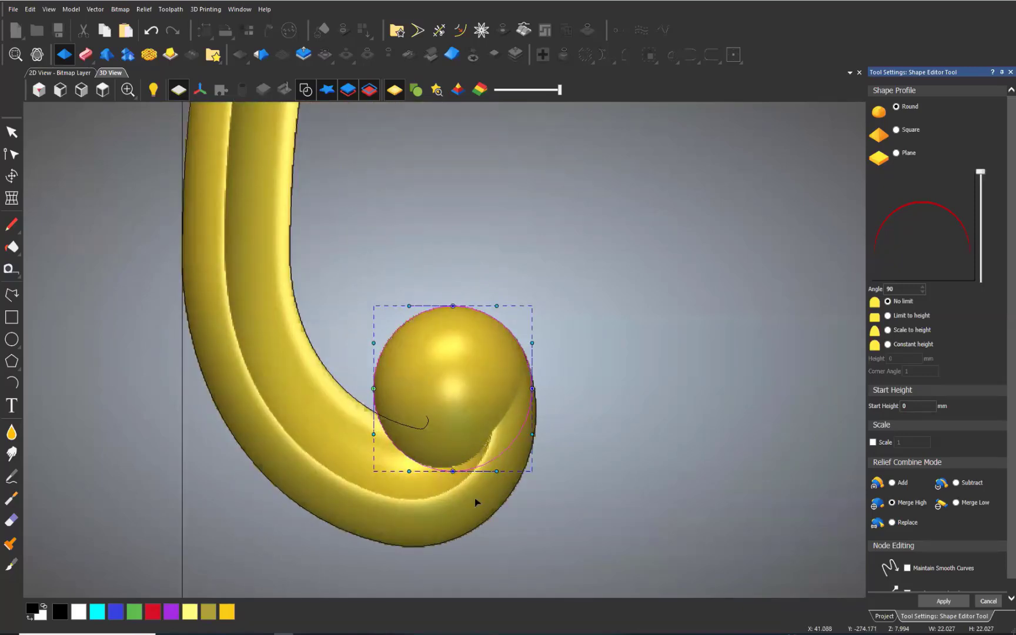
{"action": "left_click", "coordinate": [12, 132]}
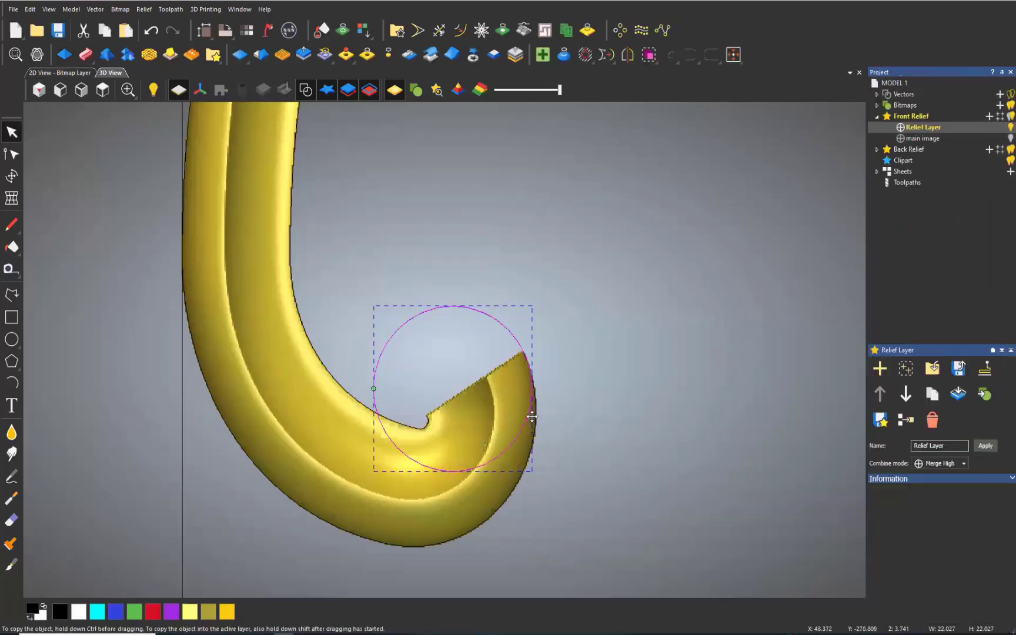
Nudge the circle against the outer edge of the lower curl and enlarge it to about 23.3 × 23.2 mm.
{"action": "left_click_drag", "start_coordinate": [537, 414], "coordinate": [532, 418]}
{"action": "left_click_drag", "start_coordinate": [588, 455], "coordinate": [607, 463]}
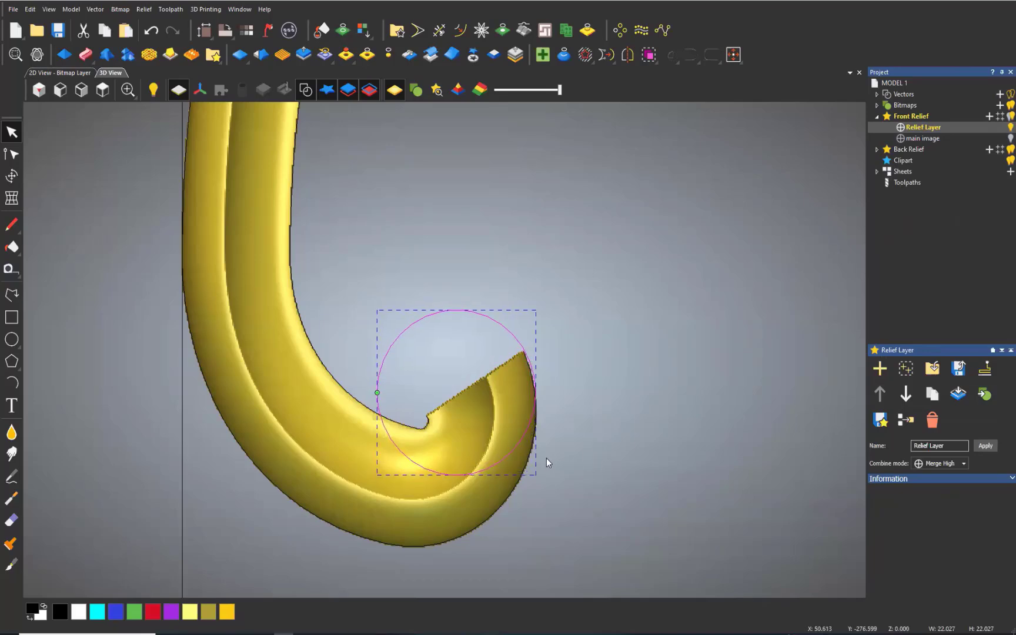
{"action": "left_click", "coordinate": [423, 376]}
{"action": "left_click_drag", "start_coordinate": [376, 308], "coordinate": [368, 301]}
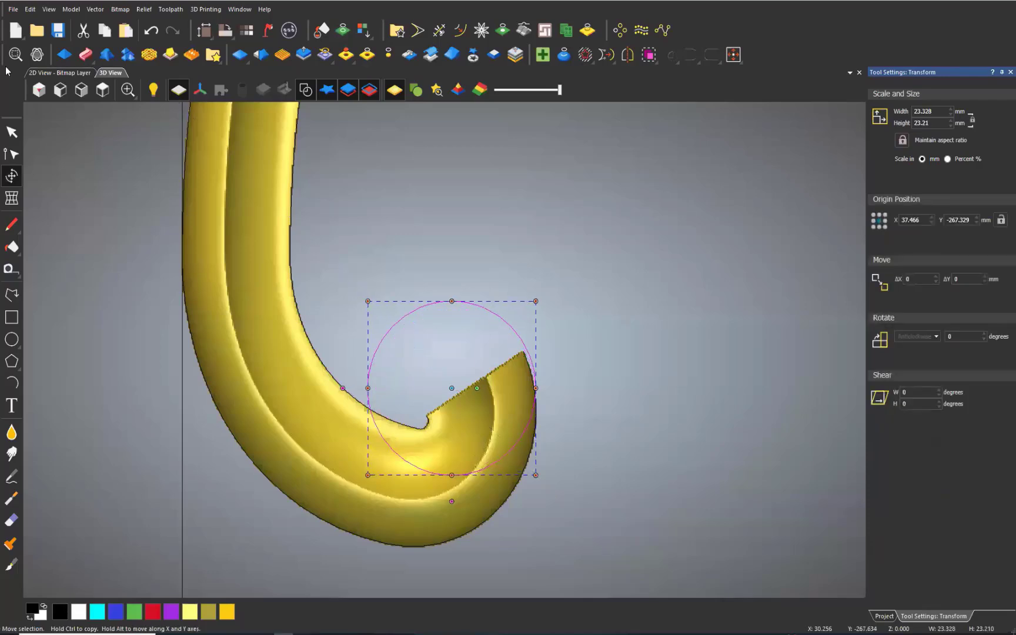
Preview the enlarged circle as a round shape and limit its height to 10 mm.
{"action": "key", "text": "F12"}
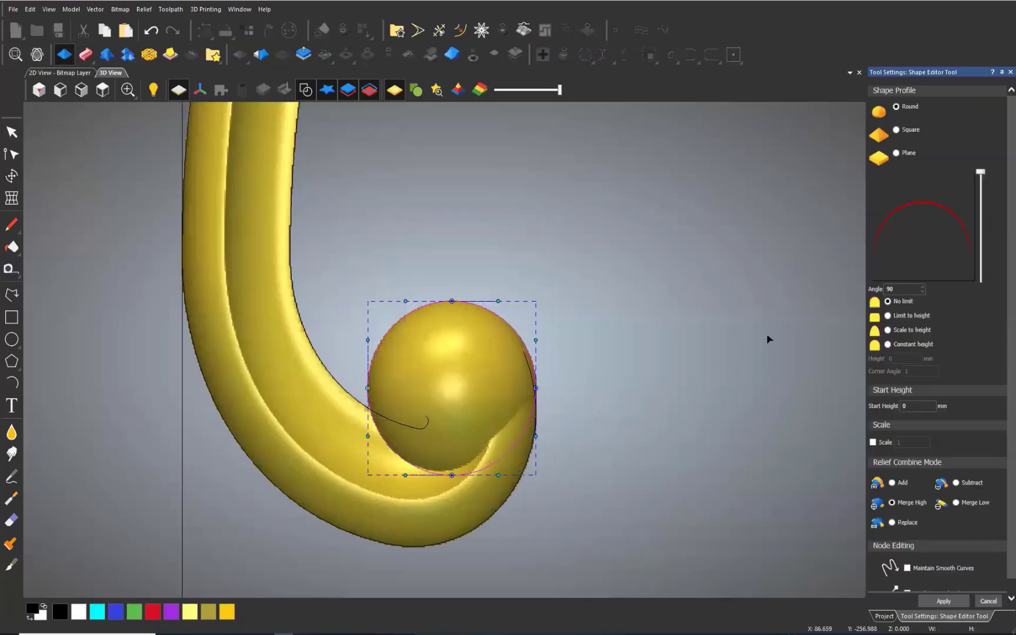
{"action": "scroll", "coordinate": [469, 476], "scroll_direction": "up", "scroll_amount": 2}
{"action": "mouse_move", "coordinate": [496, 426]}
{"action": "left_mouse_down"}
{"action": "mouse_move", "coordinate": [492, 312]}
{"action": "mouse_move", "coordinate": [489, 424]}
{"action": "left_mouse_up"}
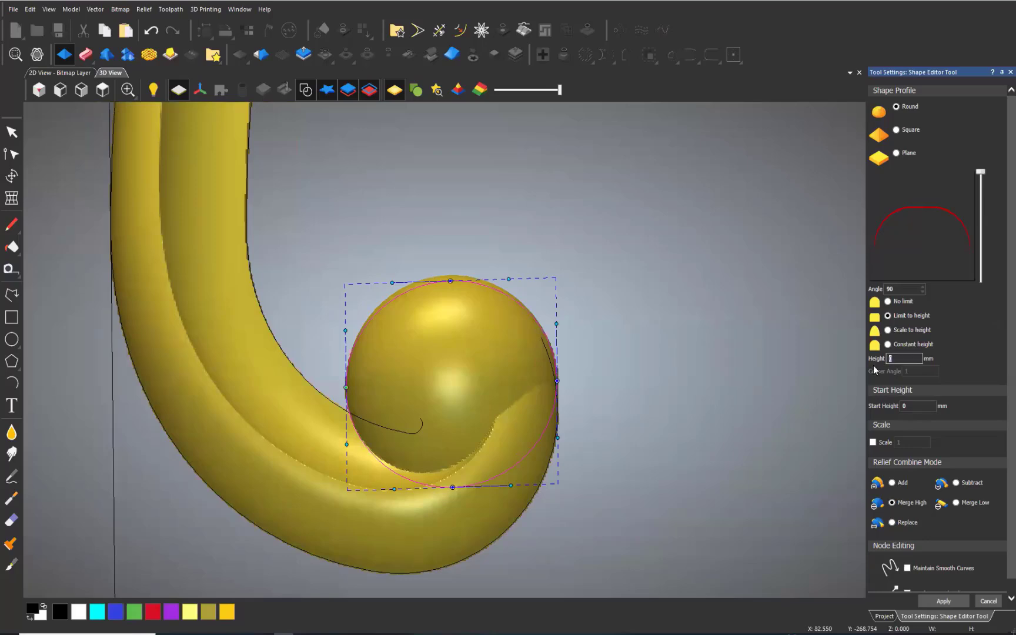
{"action": "type", "text": "10"}
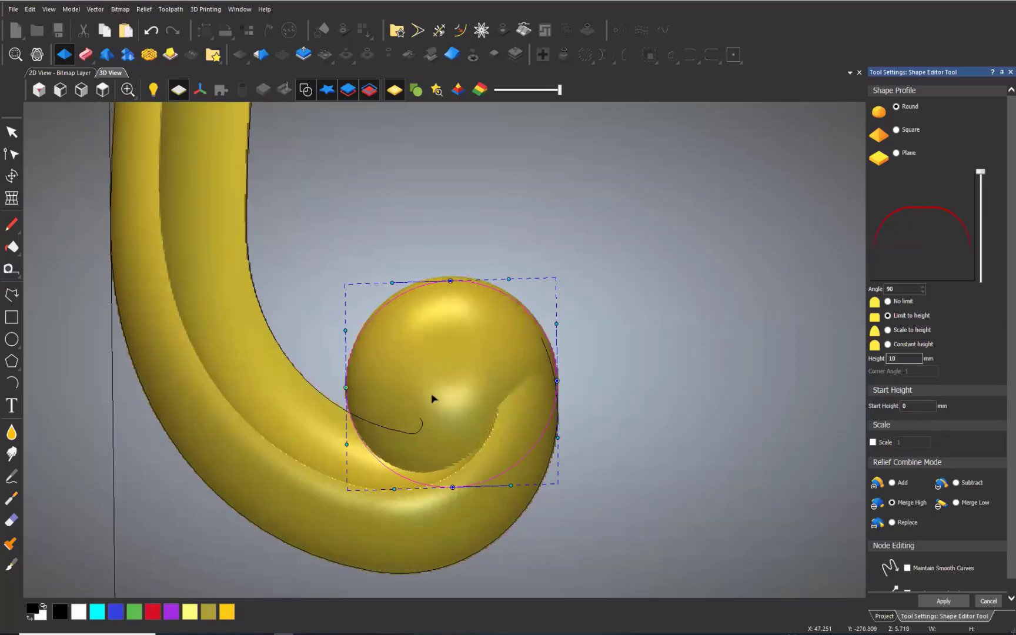
{"action": "left_click_drag", "start_coordinate": [470, 441], "coordinate": [447, 353]}
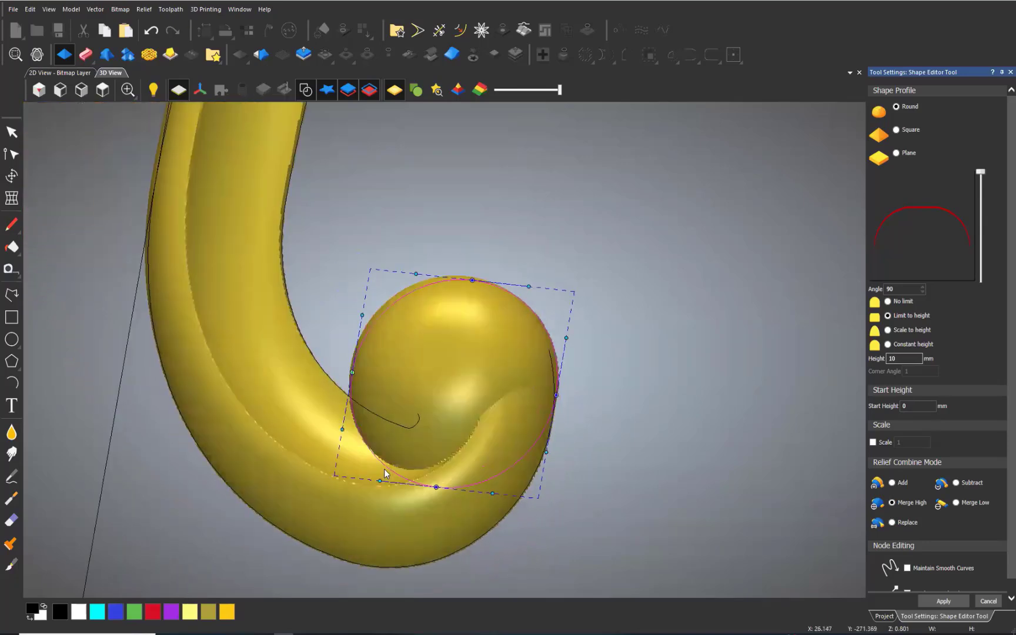
Set the dome's profile angle to 87 degrees.
{"action": "left_click", "coordinate": [980, 173]}
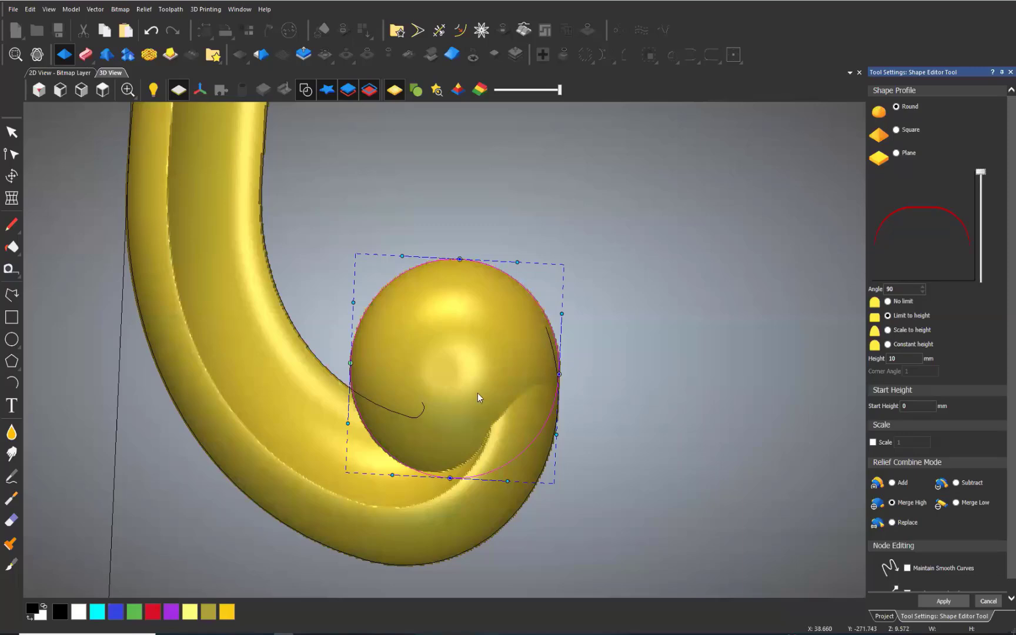
{"action": "left_click_drag", "start_coordinate": [477, 393], "coordinate": [529, 283]}
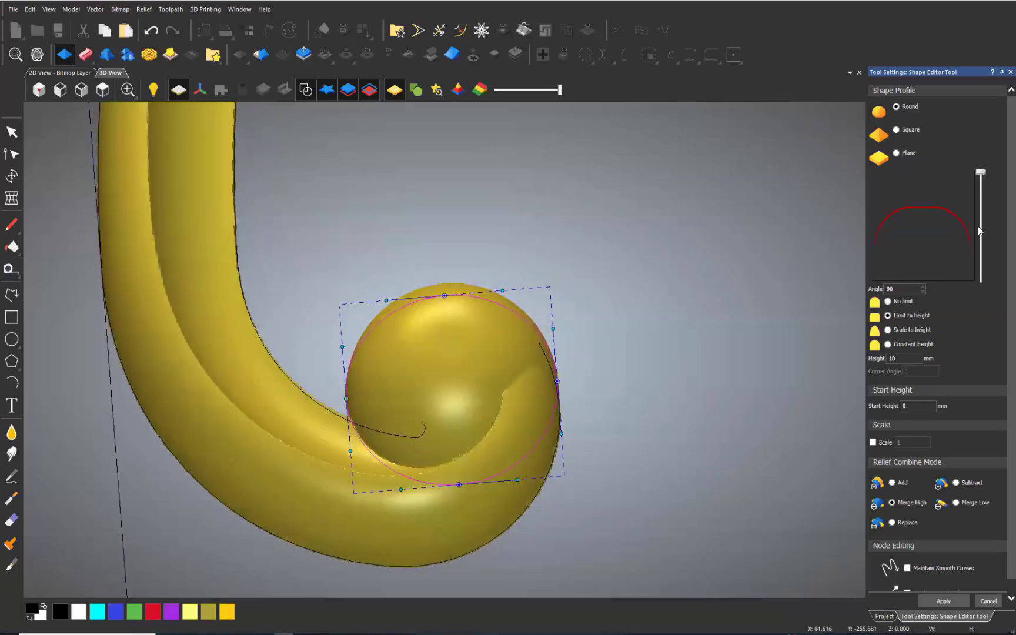
{"action": "left_click", "coordinate": [922, 293]}
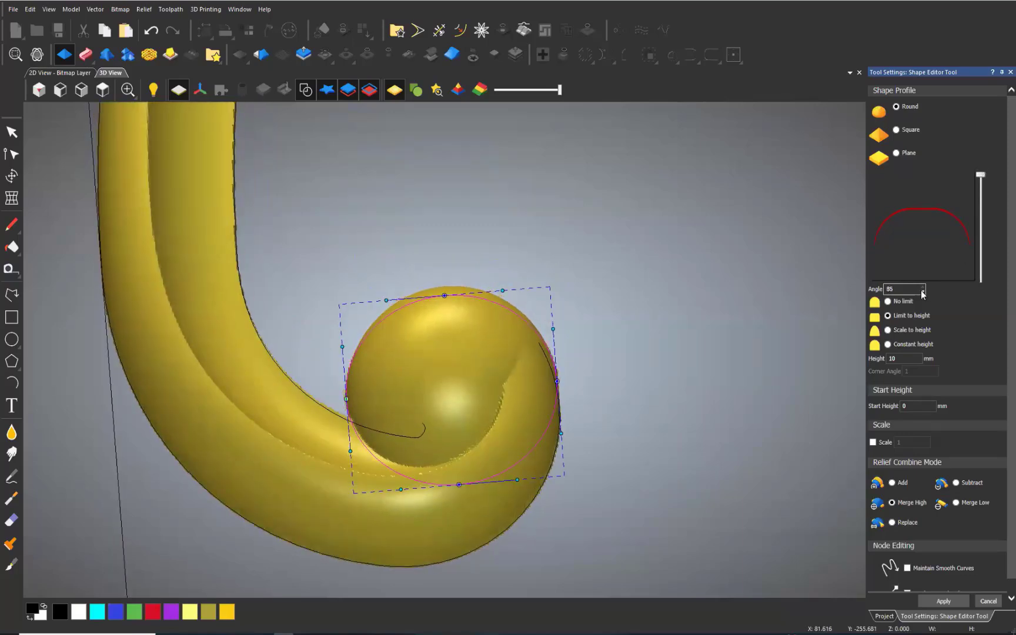
{"action": "left_click", "coordinate": [922, 287]}
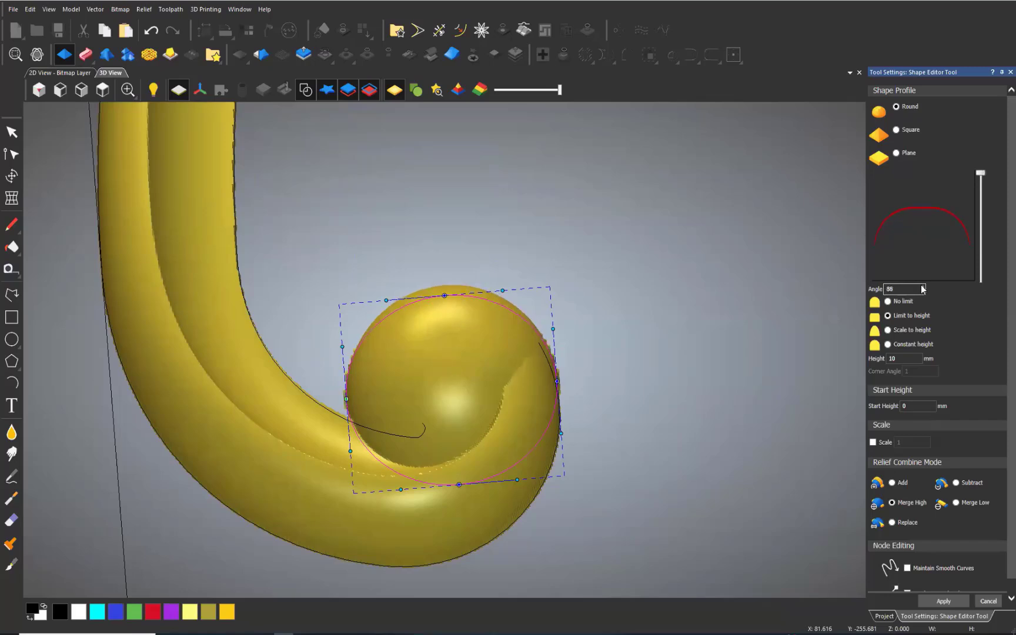
{"action": "left_click", "coordinate": [923, 287]}
{"action": "left_click", "coordinate": [922, 287]}
{"action": "left_click", "coordinate": [922, 293]}
Check the dome against the lower curl, apply the shape to the relief layer, and close the Shape Editor.
{"action": "left_click_drag", "start_coordinate": [522, 495], "coordinate": [451, 436]}
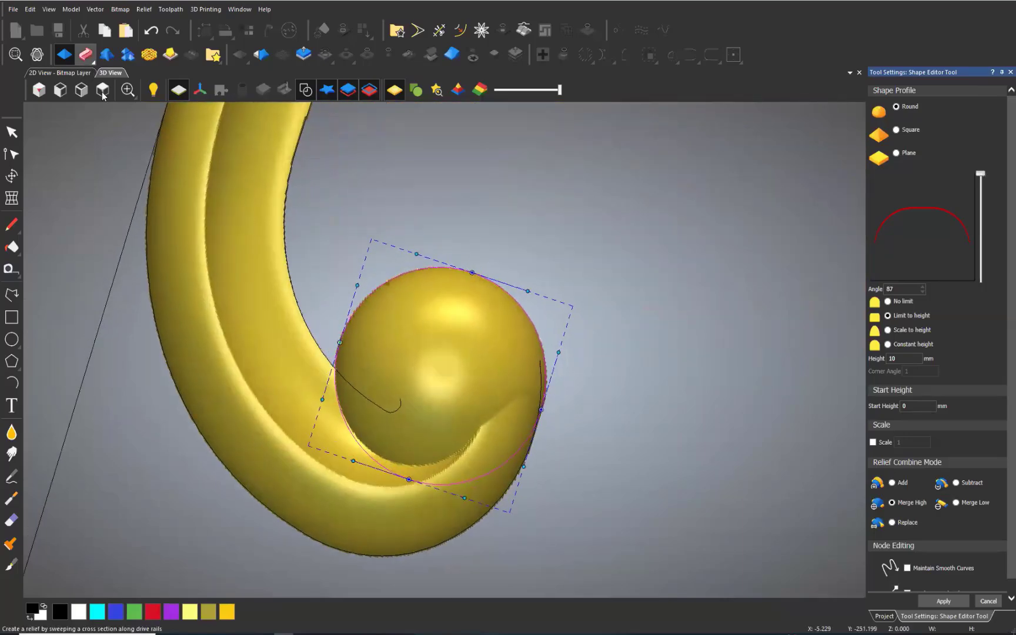
{"action": "left_click", "coordinate": [103, 91]}
{"action": "scroll", "coordinate": [447, 517], "scroll_direction": "up", "scroll_amount": 3}
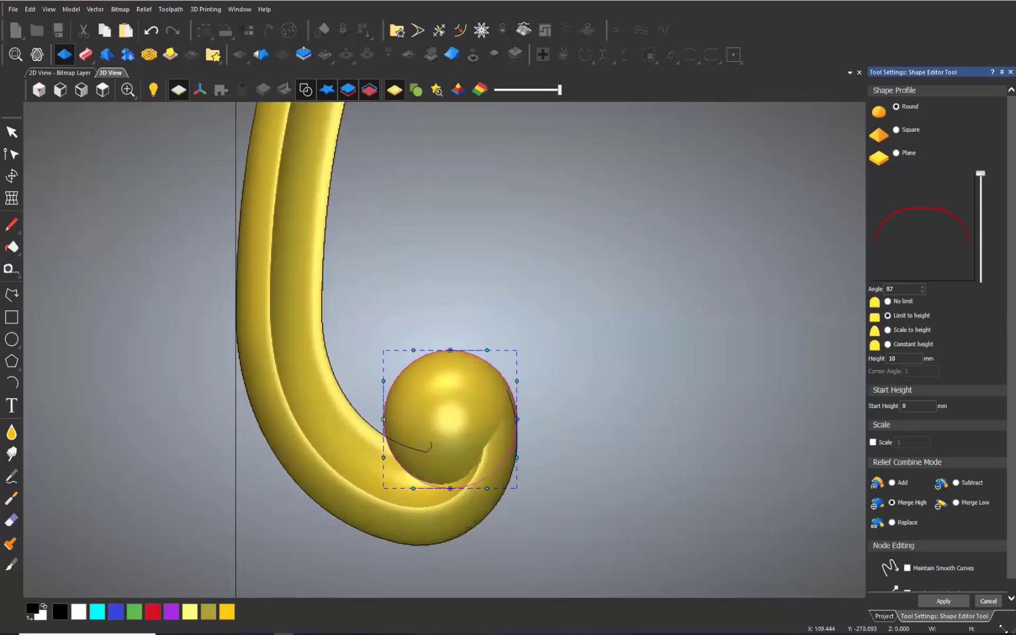
{"action": "left_click", "coordinate": [990, 602]}
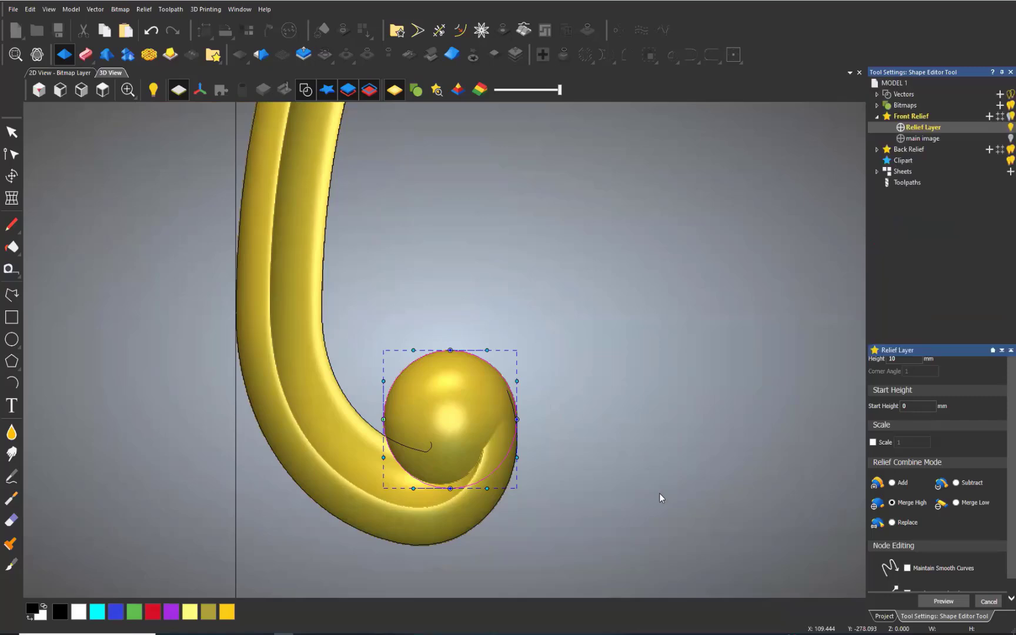
Set up the Smoothing tool with a round brush of 9 pixels radius and 12% strength.
{"action": "scroll", "coordinate": [501, 543], "scroll_direction": "up", "scroll_amount": 2}
{"action": "middle_click_drag", "start_coordinate": [503, 412], "coordinate": [450, 494]}
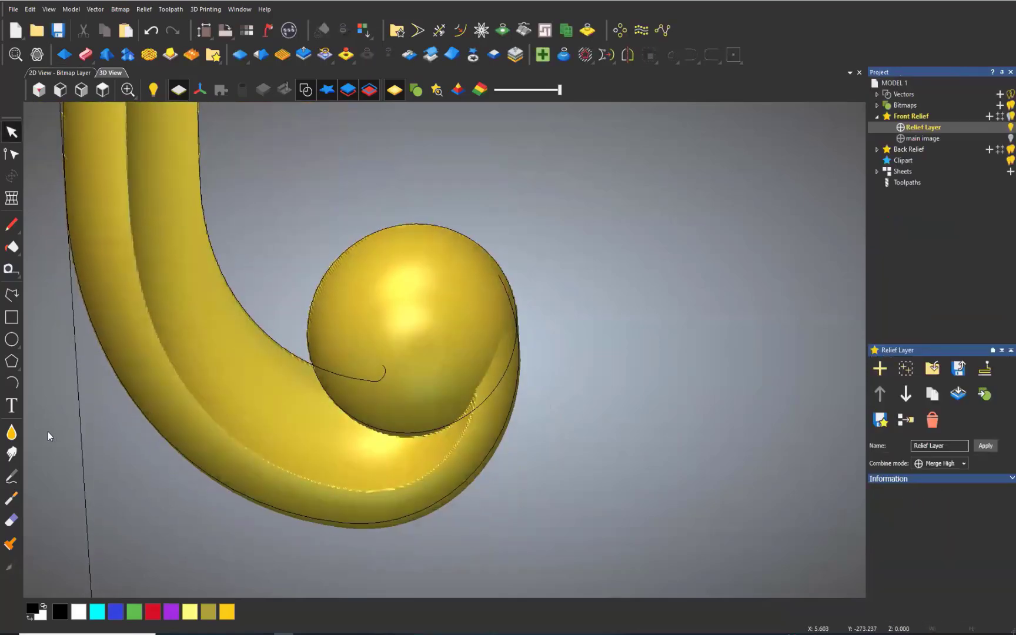
{"action": "left_click", "coordinate": [14, 432]}
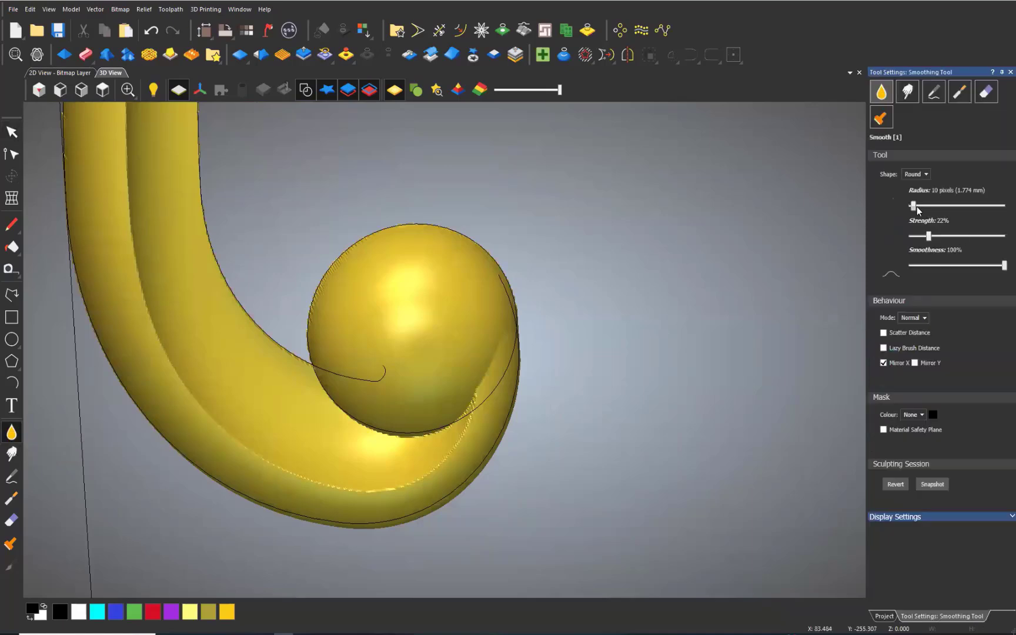
{"action": "left_click_drag", "start_coordinate": [917, 207], "coordinate": [919, 207]}
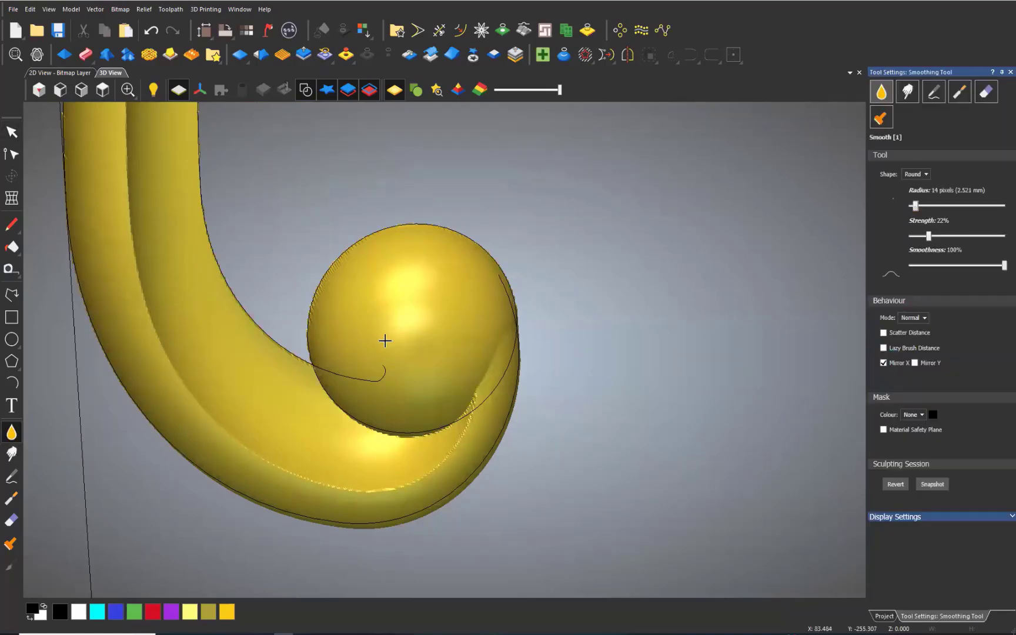
{"action": "left_click", "coordinate": [913, 207]}
{"action": "scroll", "coordinate": [491, 380], "scroll_direction": "up", "scroll_amount": 2}
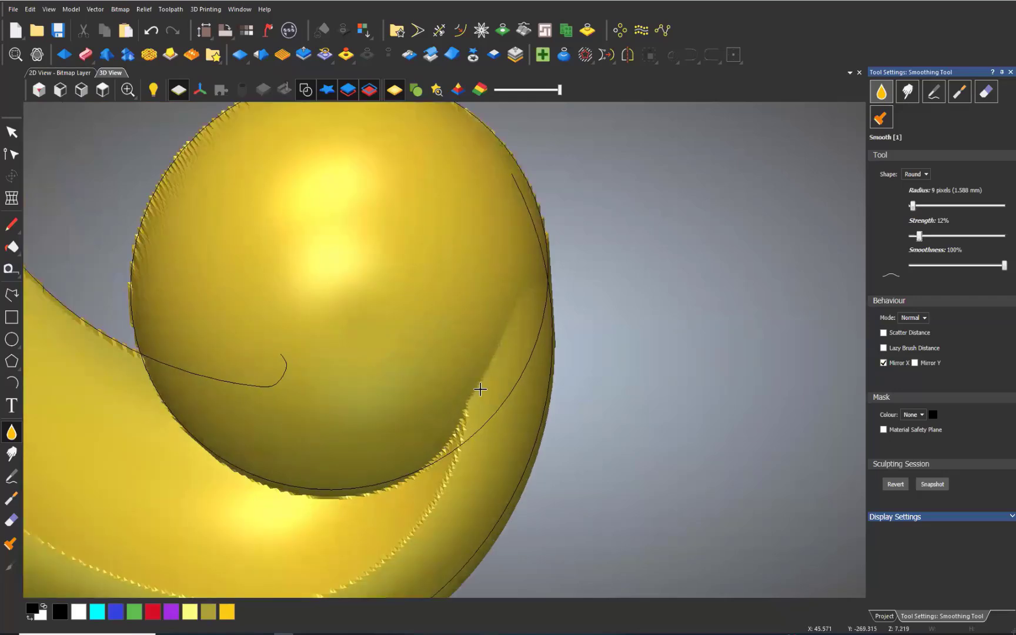
Smooth the seam between the ball and the outer edge of the lower curl, and leave the Smoothing tool.
{"action": "left_click_drag", "start_coordinate": [534, 285], "coordinate": [533, 305]}
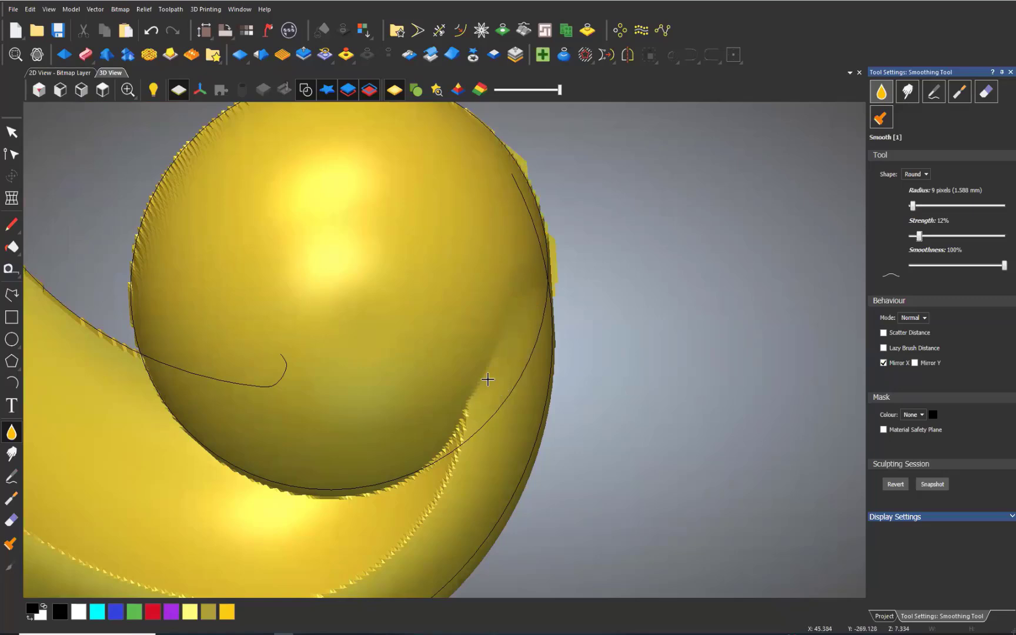
{"action": "left_click_drag", "start_coordinate": [490, 382], "coordinate": [514, 271]}
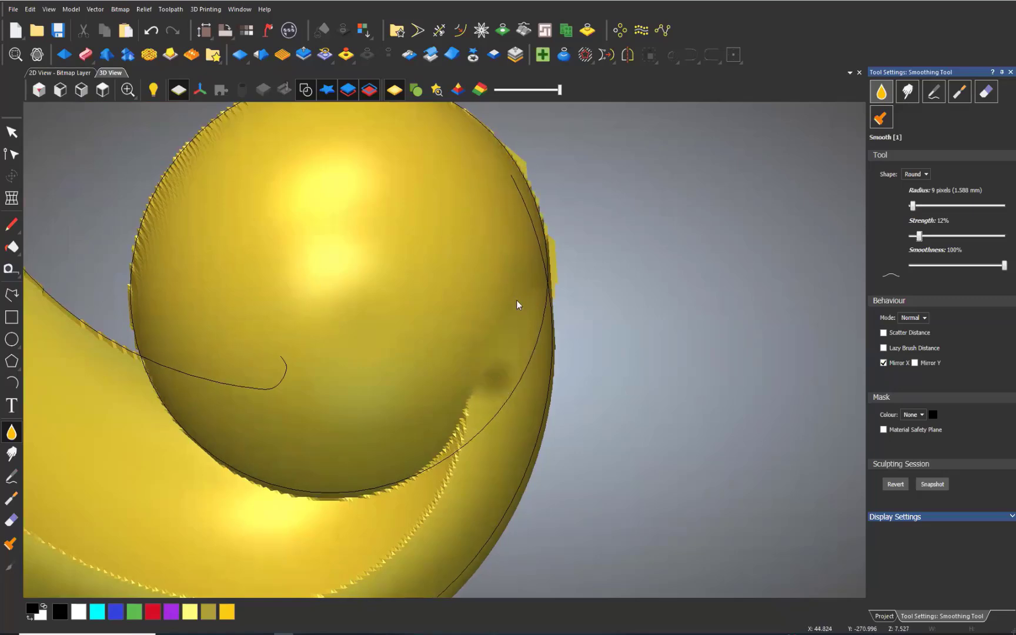
{"action": "middle_click_drag", "start_coordinate": [533, 216], "coordinate": [531, 275]}
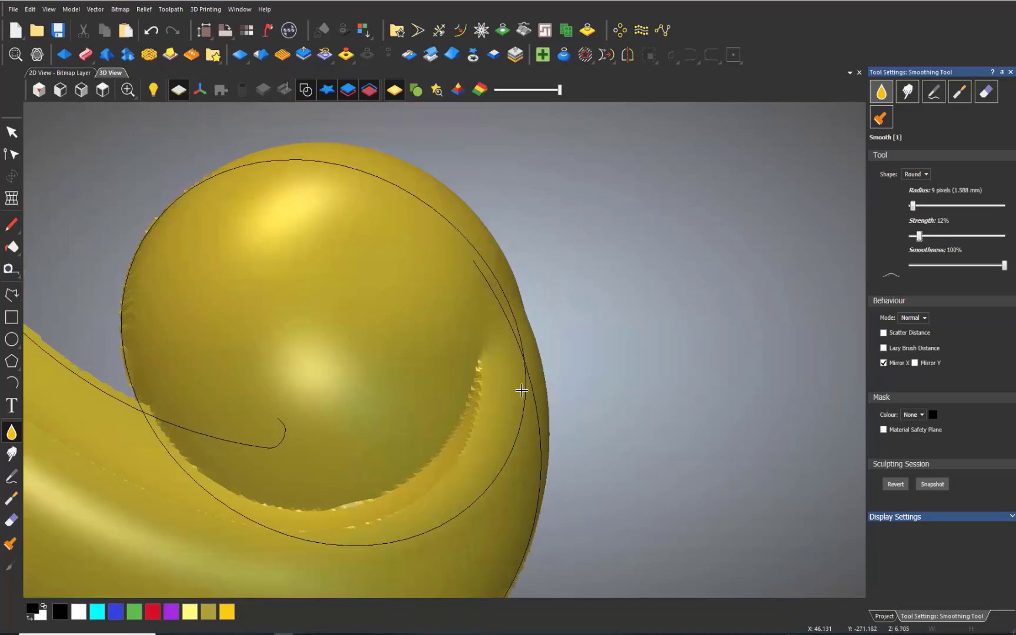
{"action": "left_click_drag", "start_coordinate": [515, 280], "coordinate": [528, 350]}
{"action": "left_click", "coordinate": [103, 92]}
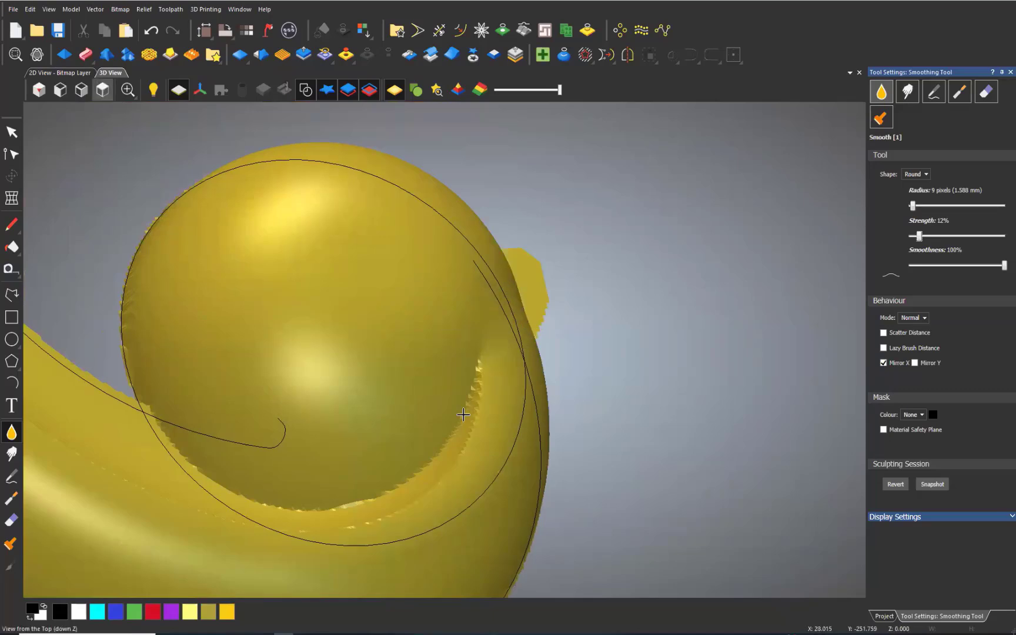
{"action": "scroll", "coordinate": [468, 513], "scroll_direction": "up", "scroll_amount": 6}
{"action": "key", "text": "Escape"}
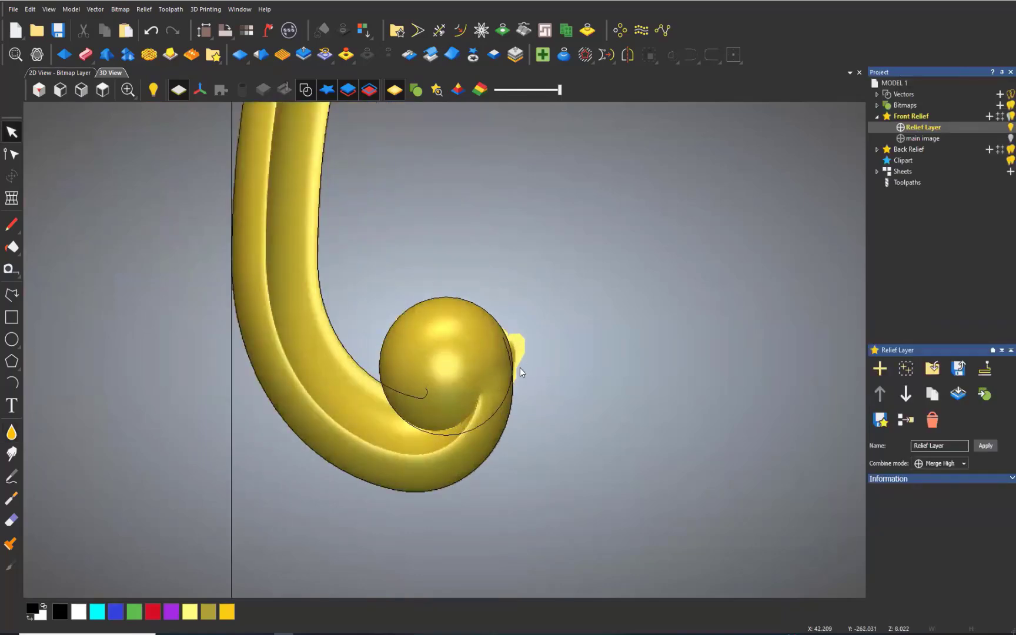
Hide the vectors and examine the ball's joint with the lower curl from above and at an angle.
{"action": "scroll", "coordinate": [457, 370], "scroll_direction": "down", "scroll_amount": 5}
{"action": "scroll", "coordinate": [494, 459], "scroll_direction": "up", "scroll_amount": 6}
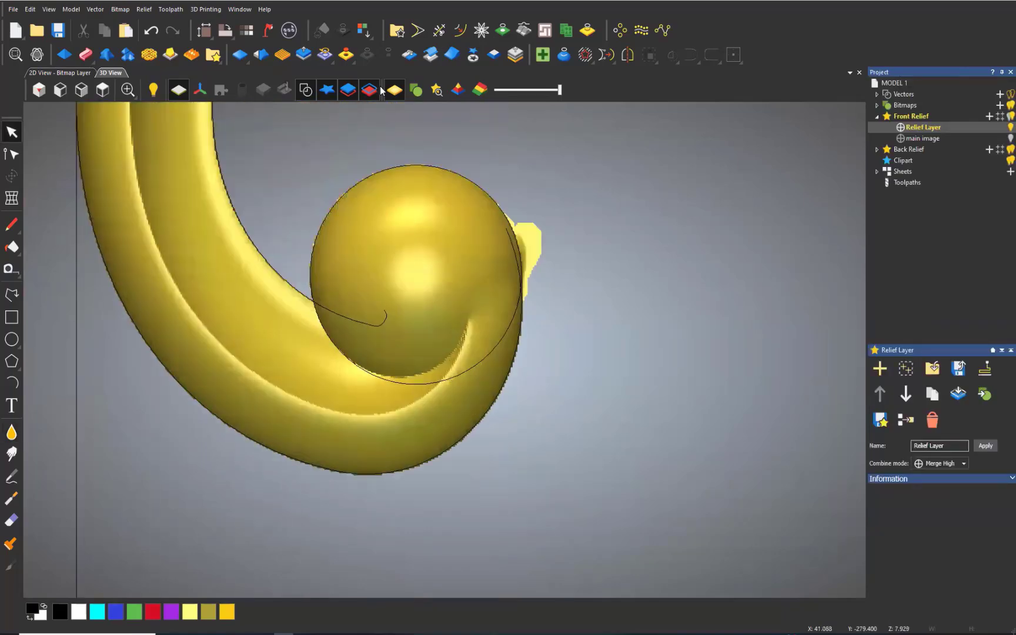
{"action": "left_click", "coordinate": [313, 91]}
{"action": "left_click_drag", "start_coordinate": [518, 199], "coordinate": [426, 322]}
{"action": "left_click_drag", "start_coordinate": [511, 261], "coordinate": [154, 114]}
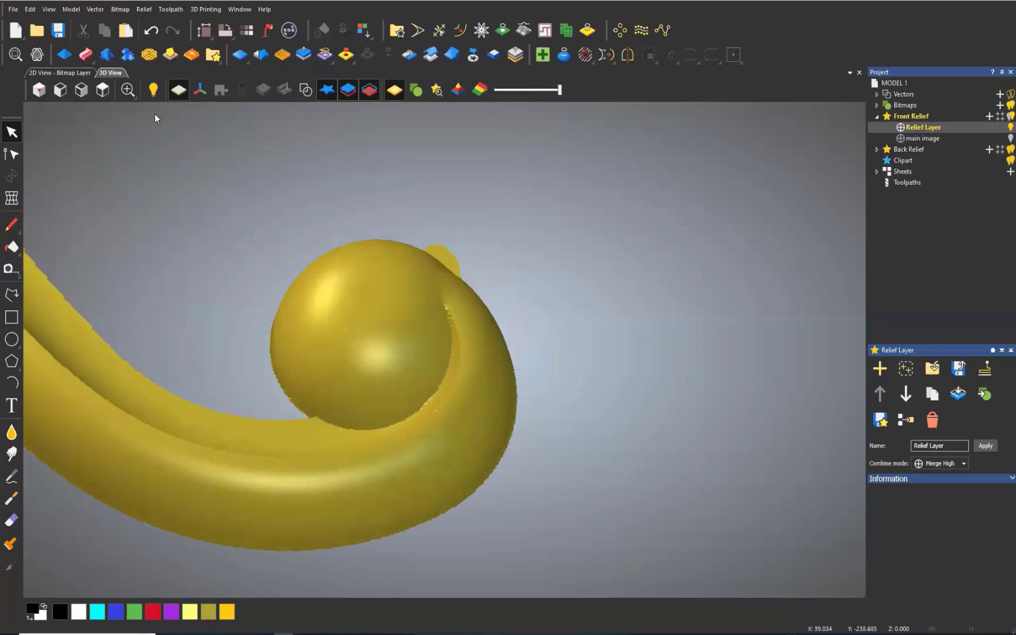
{"action": "left_click", "coordinate": [103, 90]}
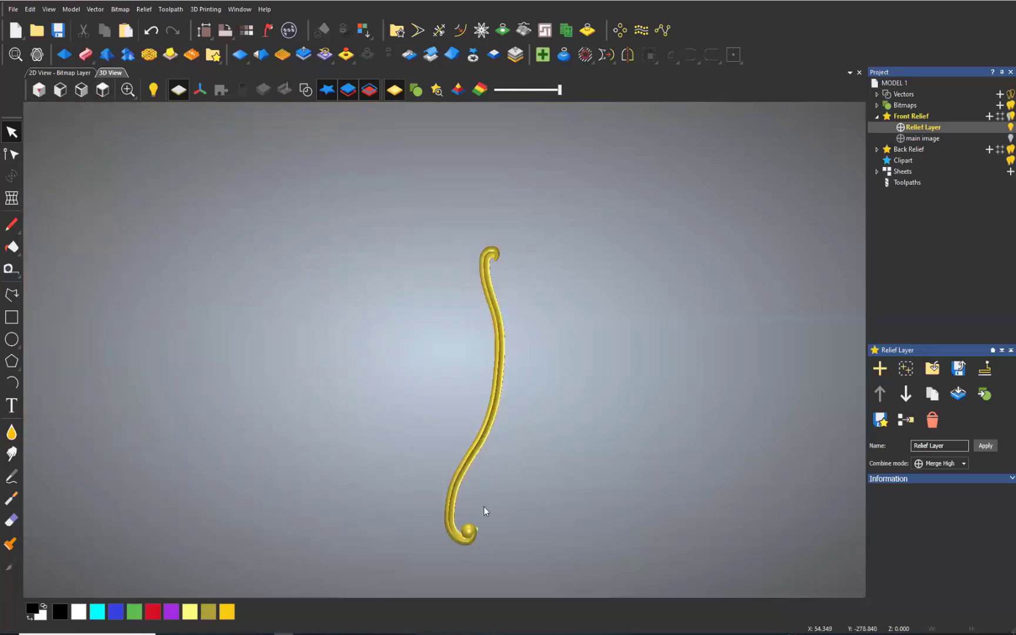
{"action": "scroll", "coordinate": [485, 509], "scroll_direction": "up", "scroll_amount": 5}
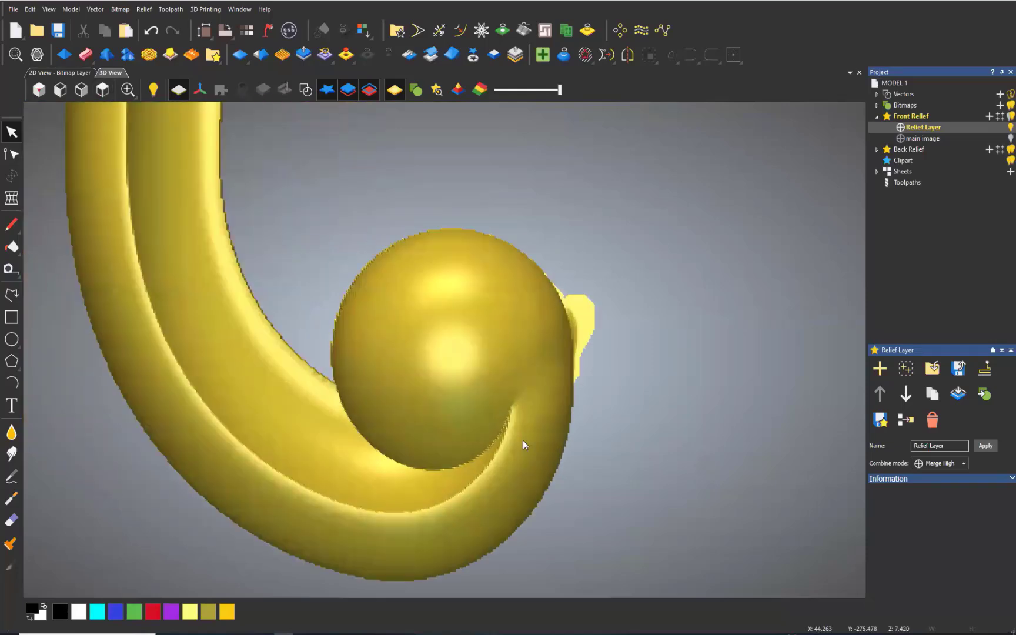
{"action": "left_click_drag", "start_coordinate": [567, 264], "coordinate": [510, 294]}
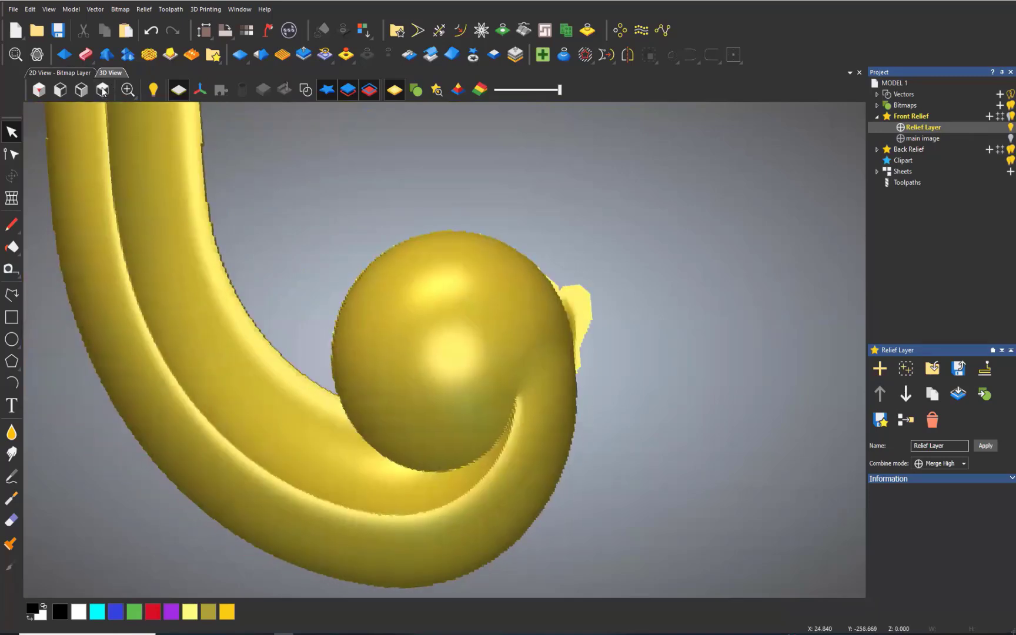
{"action": "left_click", "coordinate": [103, 90]}
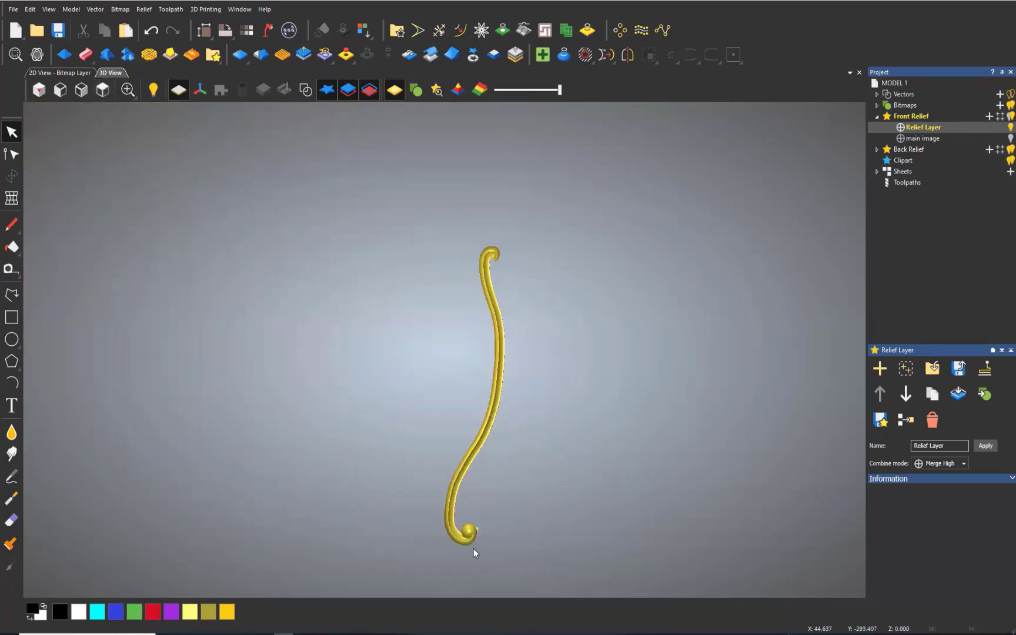
{"action": "scroll", "coordinate": [470, 538], "scroll_direction": "up", "scroll_amount": 5}
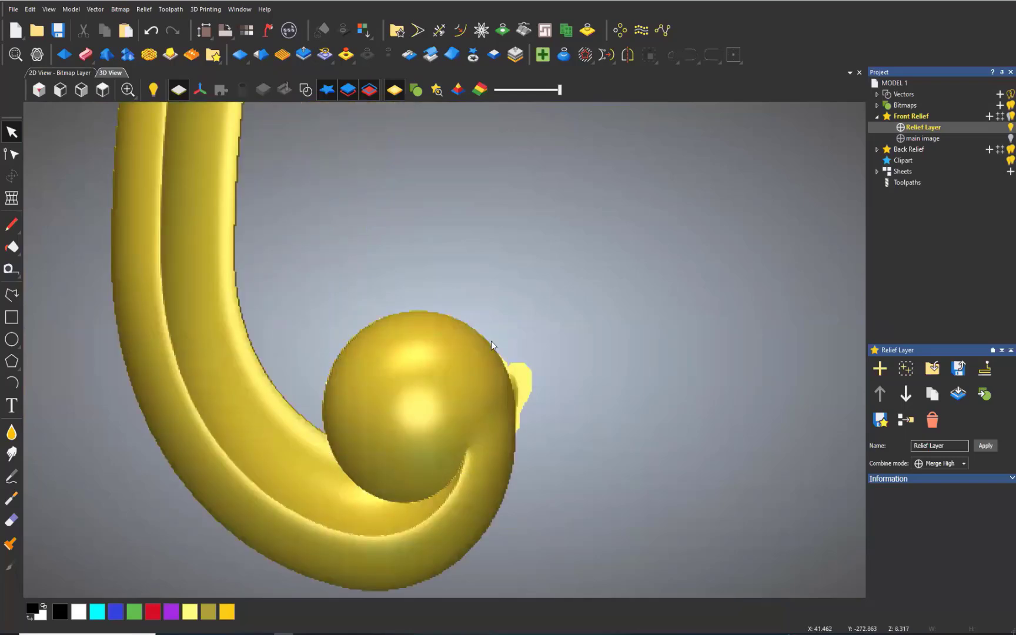
{"action": "mouse_move", "coordinate": [492, 341]}
{"action": "left_mouse_down"}
{"action": "mouse_move", "coordinate": [442, 283]}
{"action": "mouse_move", "coordinate": [429, 382]}
{"action": "mouse_move", "coordinate": [453, 401]}
{"action": "mouse_move", "coordinate": [426, 360]}
{"action": "mouse_move", "coordinate": [452, 368]}
{"action": "left_mouse_up"}
{"action": "scroll", "coordinate": [426, 360], "scroll_direction": "up", "scroll_amount": 3}
{"action": "scroll", "coordinate": [446, 356], "scroll_direction": "down", "scroll_amount": 1}
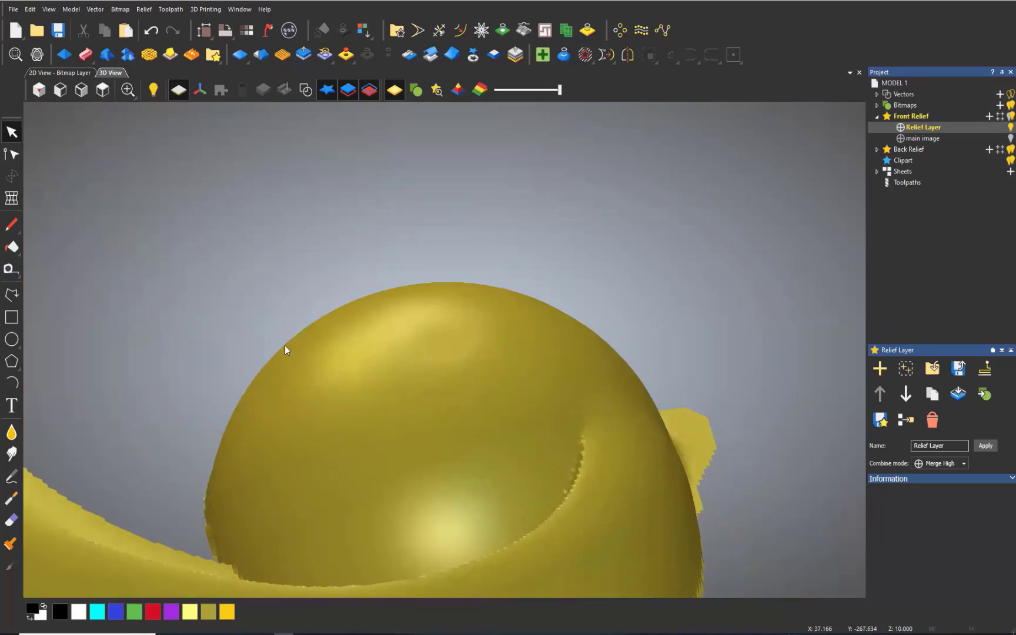
Check the relief's height information in the Scale Relief settings and close them without applying.
{"action": "left_click", "coordinate": [11, 432]}
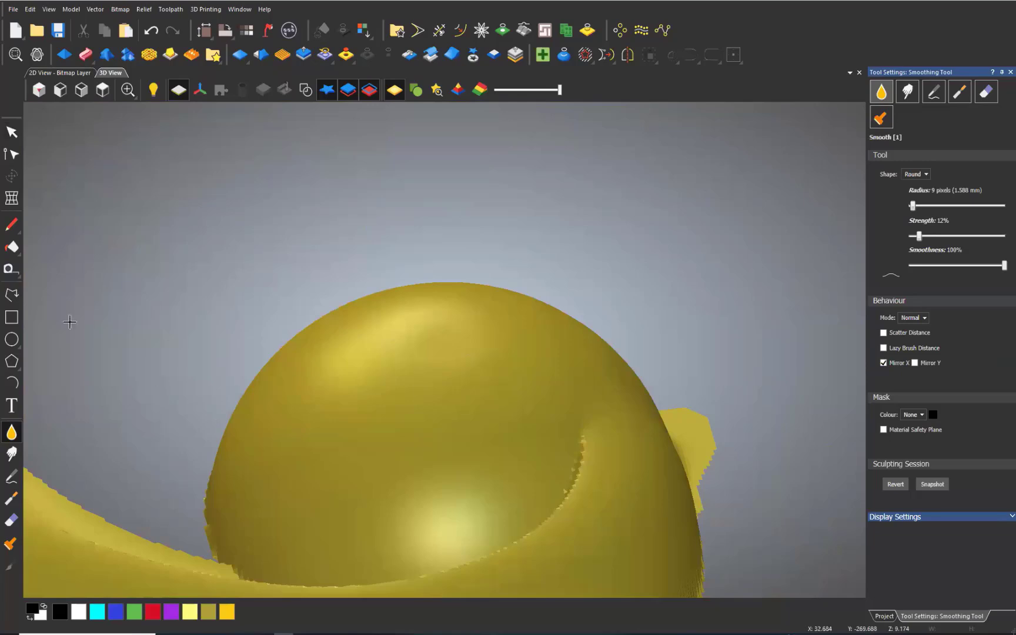
{"action": "left_click", "coordinate": [11, 132]}
{"action": "left_click", "coordinate": [102, 89]}
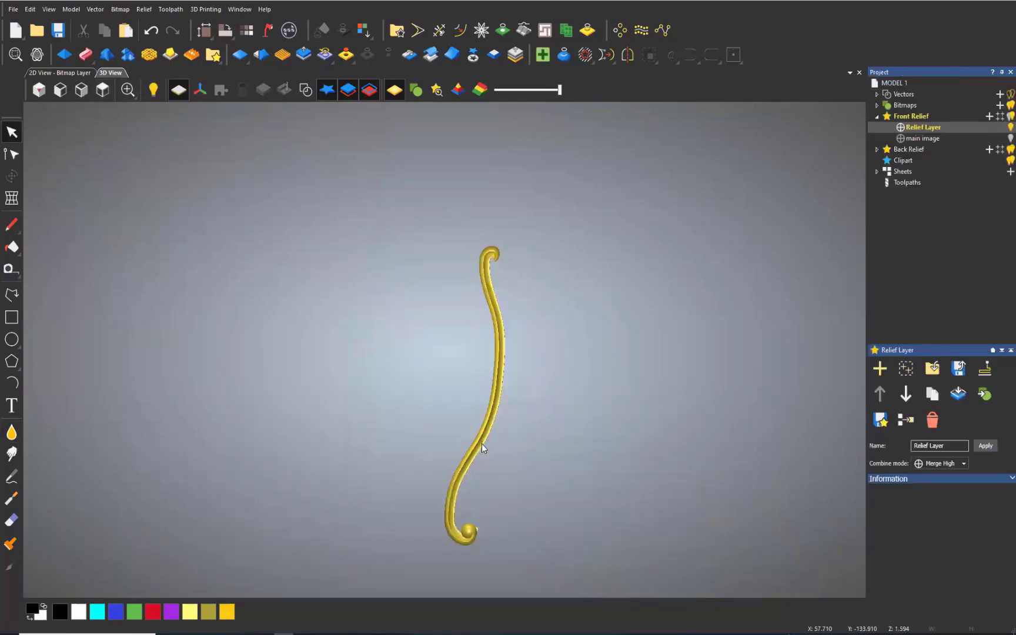
{"action": "scroll", "coordinate": [470, 538], "scroll_direction": "up", "scroll_amount": 3}
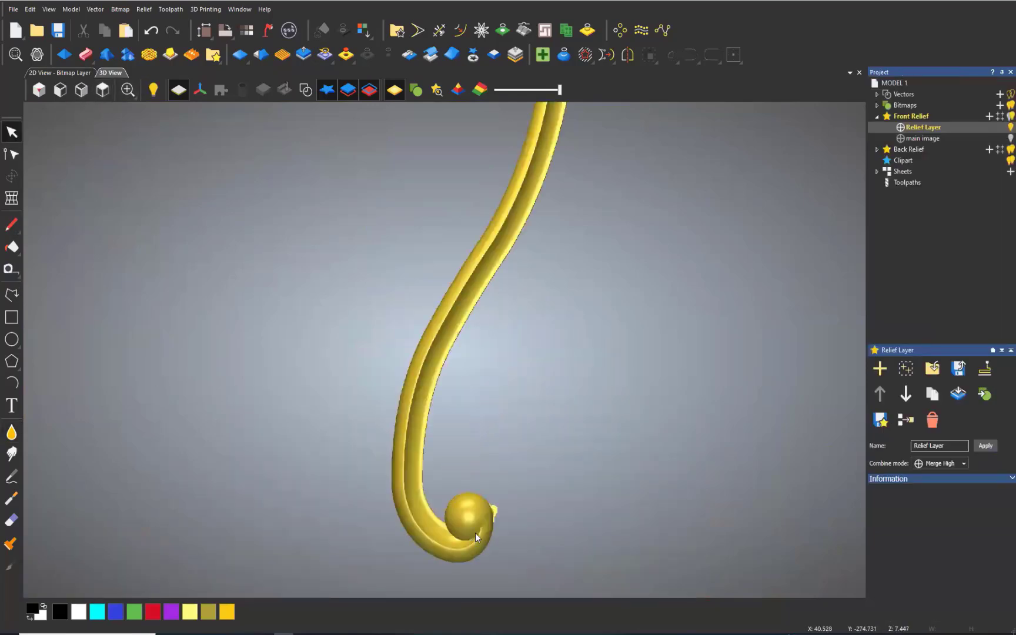
{"action": "scroll", "coordinate": [476, 533], "scroll_direction": "up", "scroll_amount": 2}
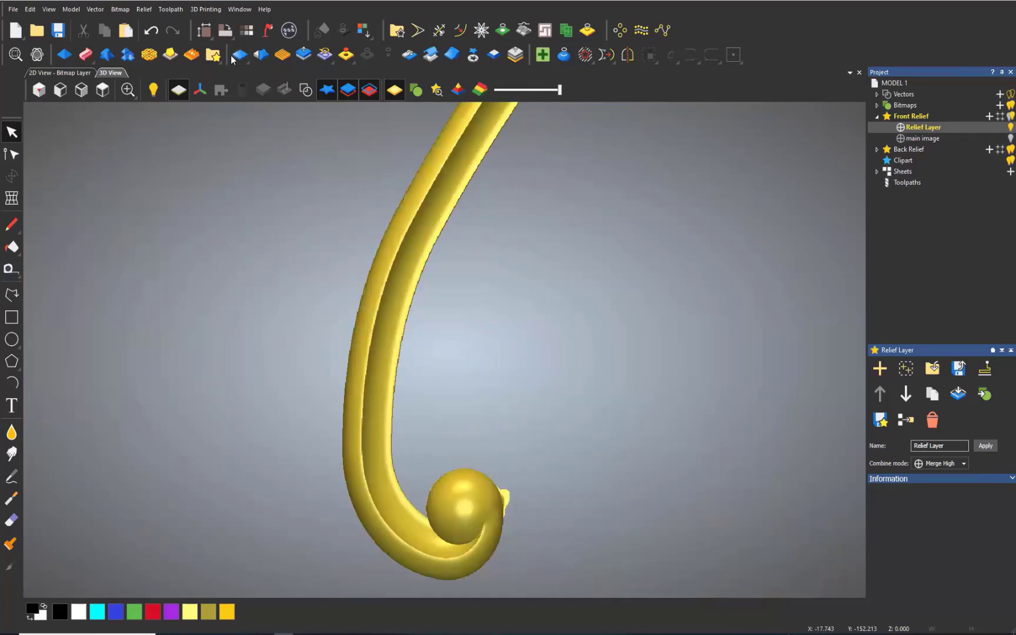
{"action": "left_click", "coordinate": [303, 54]}
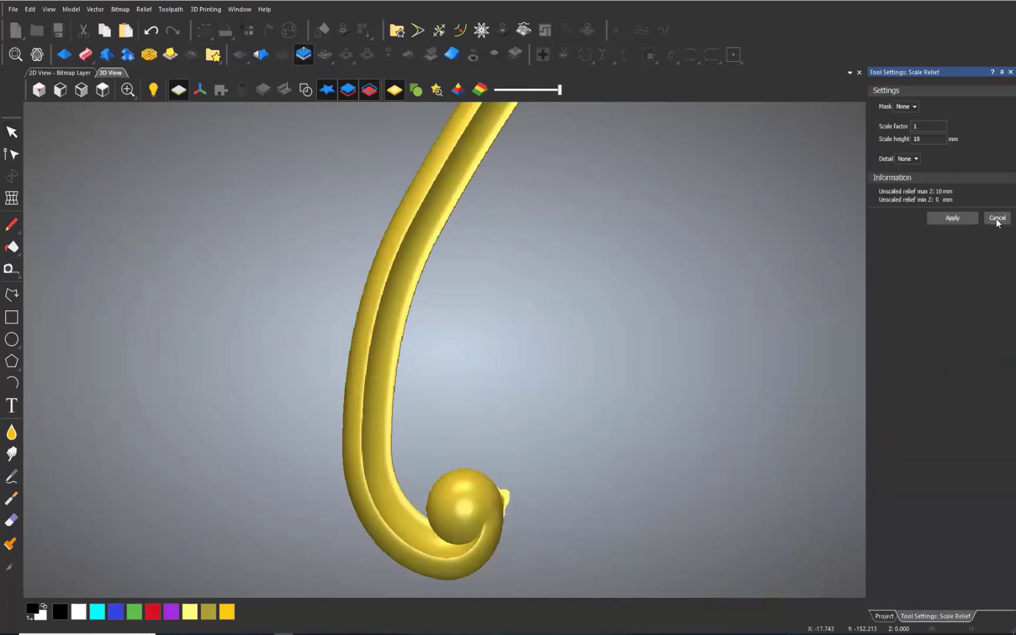
{"action": "left_click", "coordinate": [998, 220]}
Show the vectors again at the stem's upper curl.
{"action": "scroll", "coordinate": [492, 544], "scroll_direction": "up", "scroll_amount": 2}
{"action": "scroll", "coordinate": [500, 519], "scroll_direction": "up", "scroll_amount": 2}
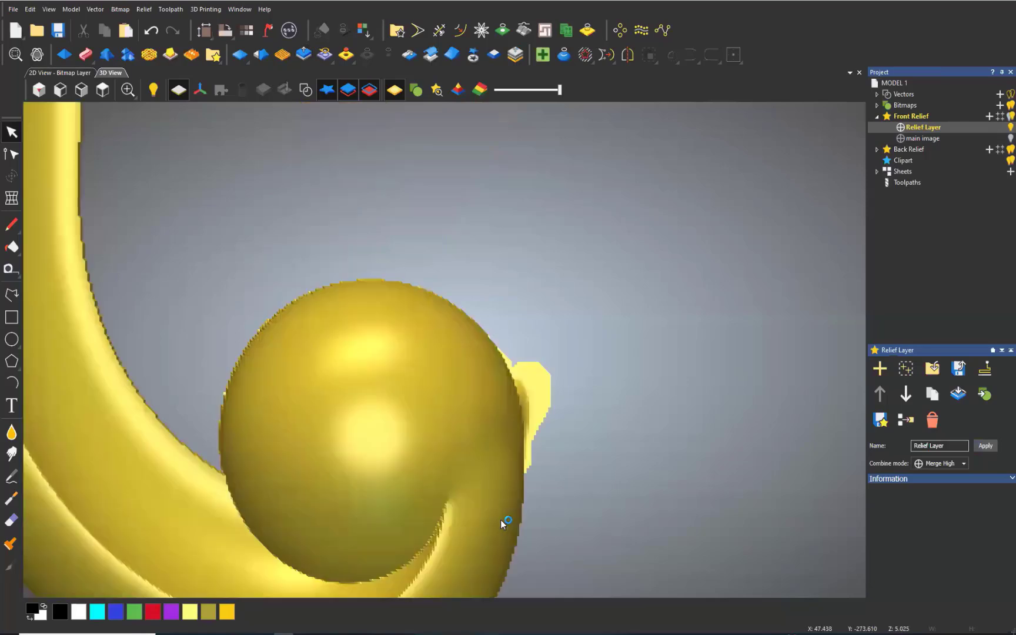
{"action": "scroll", "coordinate": [500, 520], "scroll_direction": "up", "scroll_amount": 1}
{"action": "scroll", "coordinate": [492, 406], "scroll_direction": "down", "scroll_amount": 3}
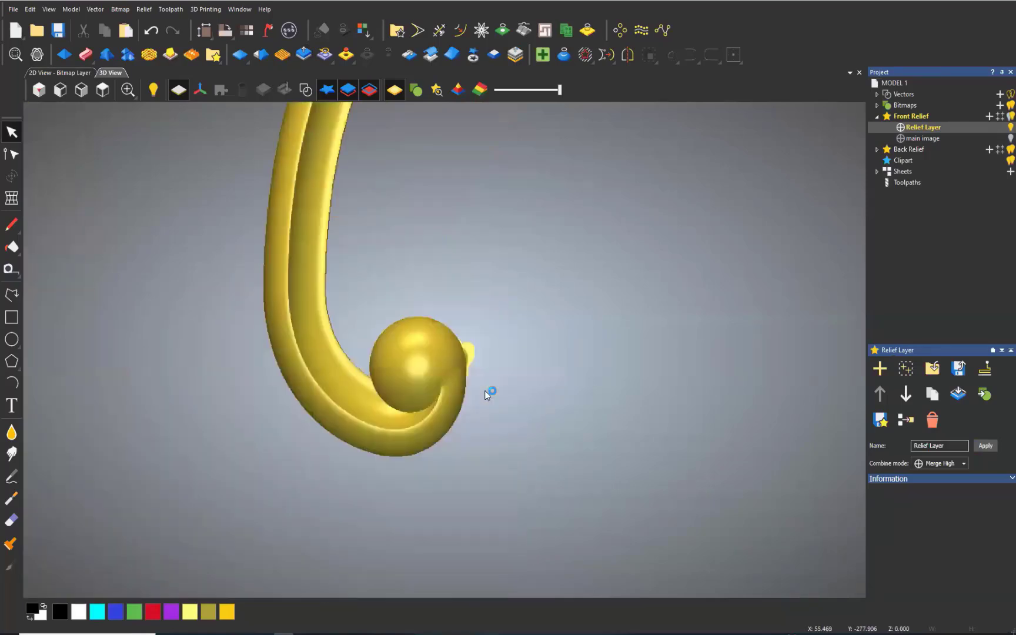
{"action": "scroll", "coordinate": [466, 168], "scroll_direction": "down", "scroll_amount": 3}
{"action": "scroll", "coordinate": [464, 129], "scroll_direction": "up", "scroll_amount": 3}
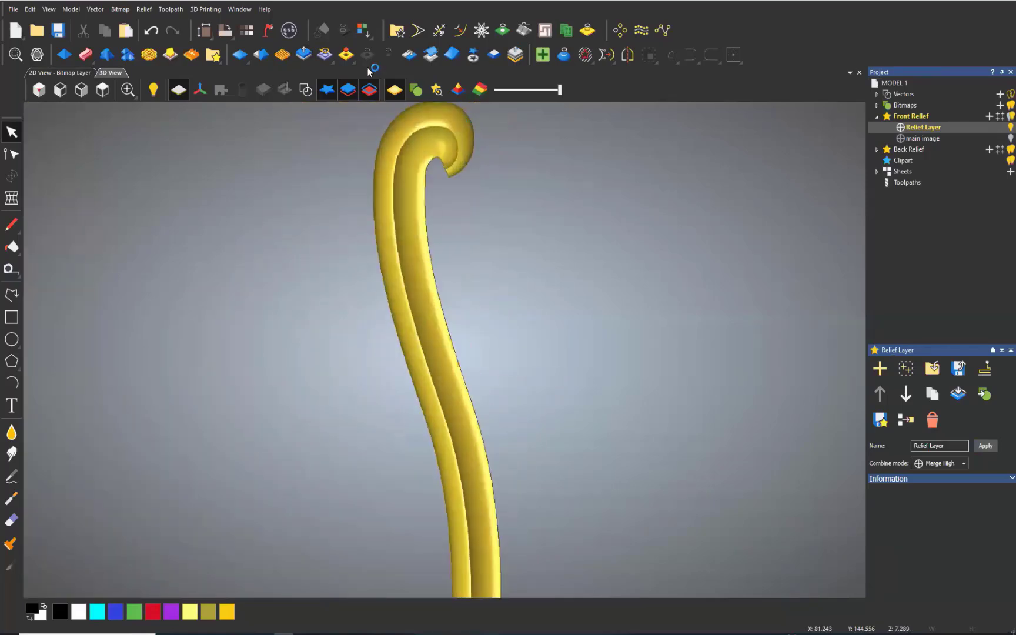
{"action": "scroll", "coordinate": [471, 169], "scroll_direction": "up", "scroll_amount": 1}
{"action": "scroll", "coordinate": [470, 170], "scroll_direction": "up", "scroll_amount": 3}
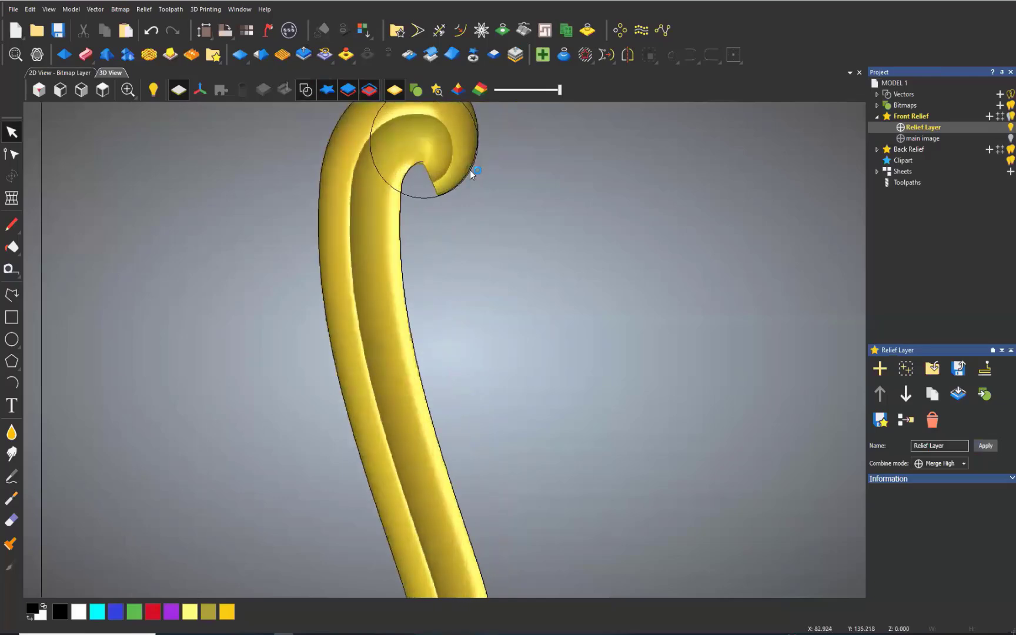
Try a round shape on the upper curl's circle, limited to 10 mm height with a 90 degree profile angle.
{"action": "left_click", "coordinate": [416, 212]}
{"action": "scroll", "coordinate": [345, 143], "scroll_direction": "down", "scroll_amount": 2}
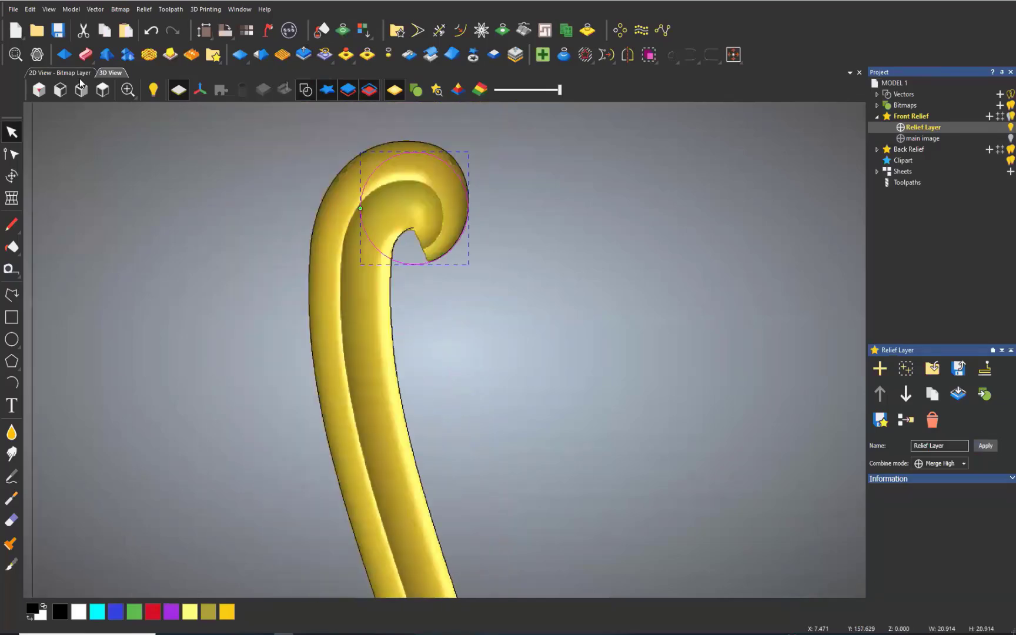
{"action": "left_click", "coordinate": [64, 54]}
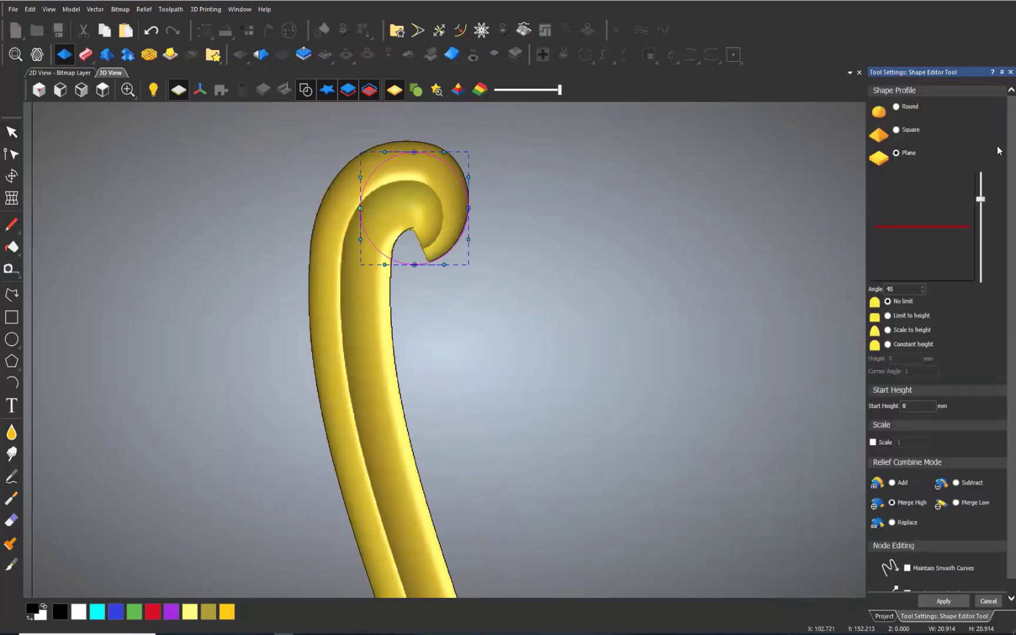
{"action": "left_click", "coordinate": [909, 109]}
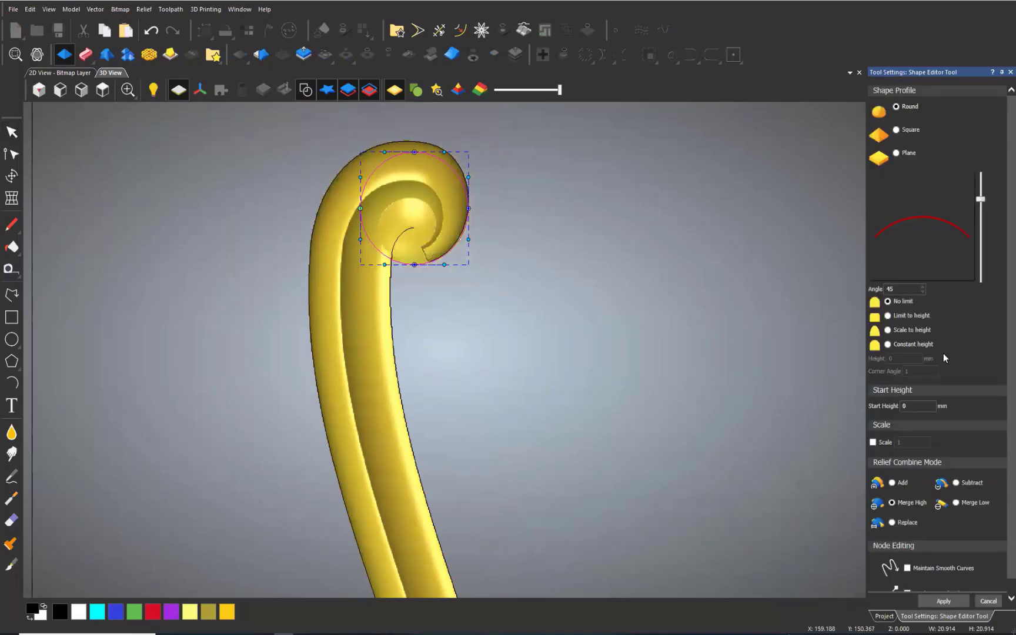
{"action": "left_click", "coordinate": [906, 358]}
{"action": "type", "text": "0"}
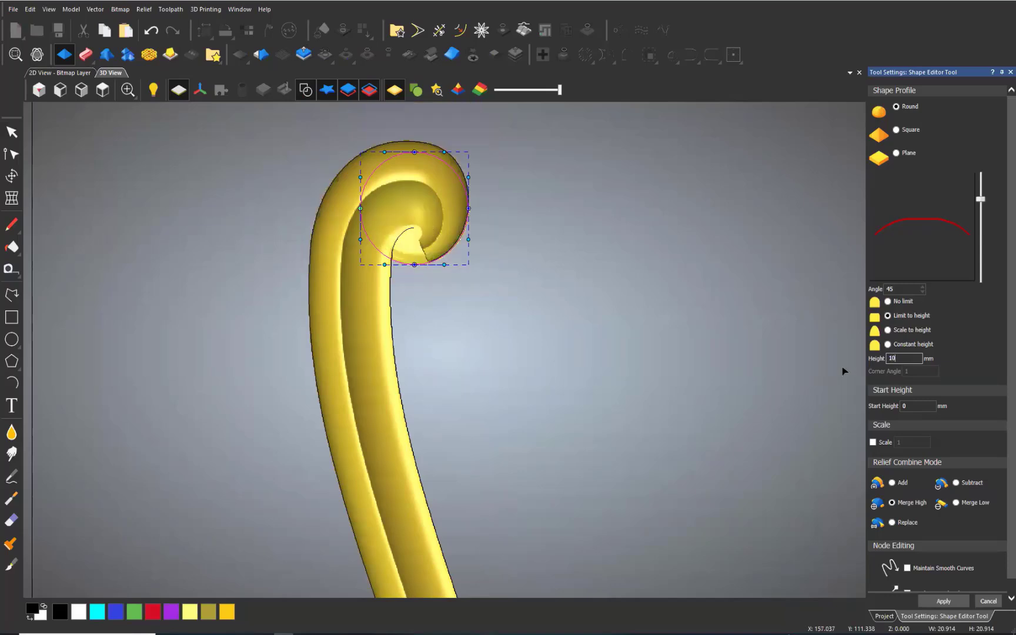
{"action": "left_click_drag", "start_coordinate": [979, 174], "coordinate": [971, 156]}
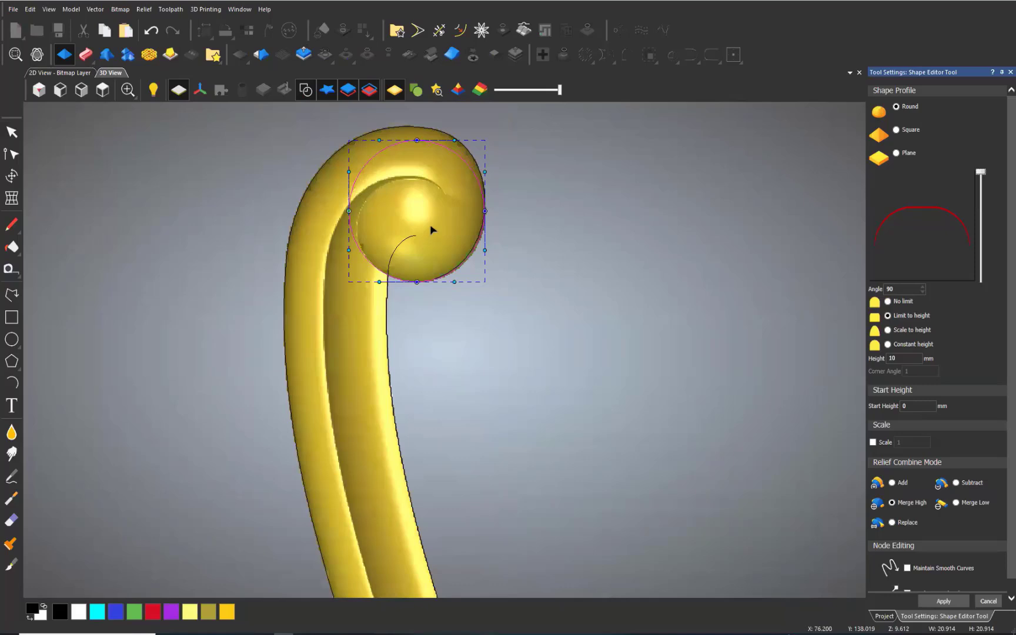
{"action": "scroll", "coordinate": [433, 229], "scroll_direction": "up", "scroll_amount": 1}
{"action": "key", "text": "Escape"}
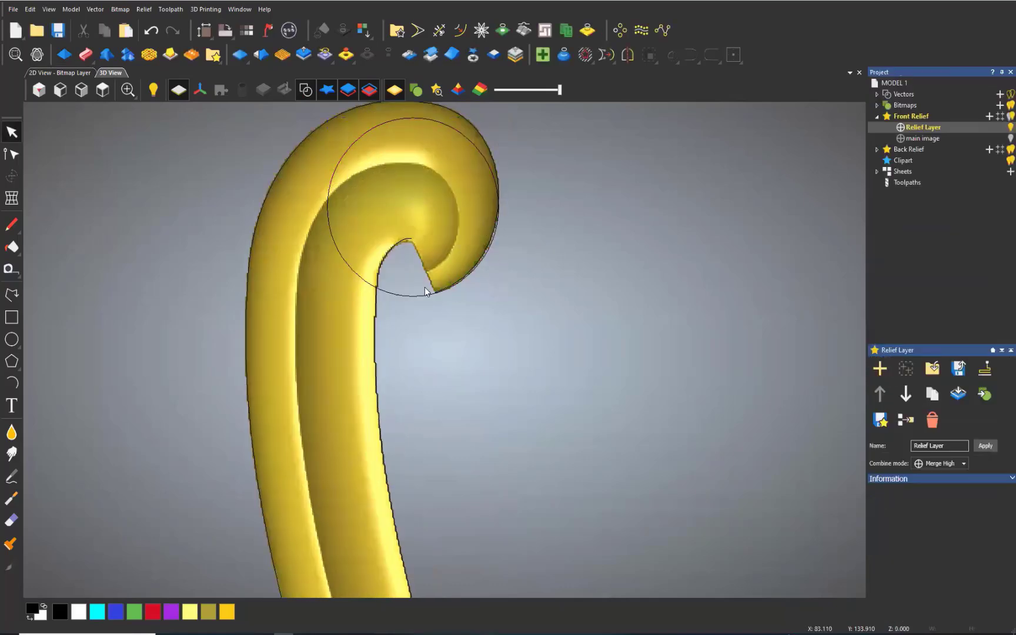
Move the upper curl's circle slightly down the stem, and open and close the Shape Editor on it without applying.
{"action": "left_click", "coordinate": [416, 296]}
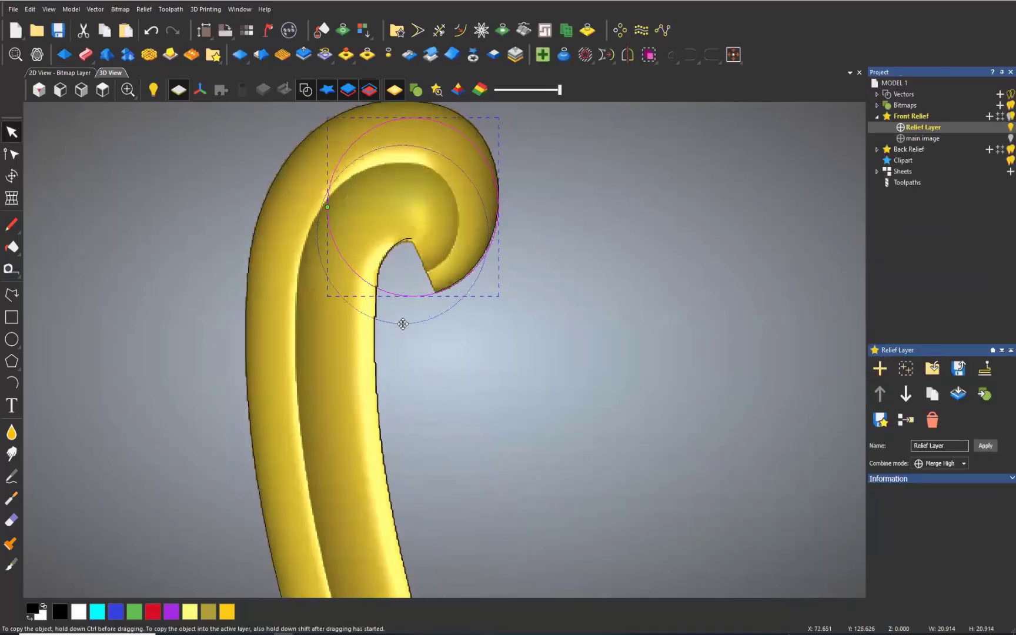
{"action": "left_click_drag", "start_coordinate": [405, 324], "coordinate": [415, 318]}
{"action": "left_click", "coordinate": [59, 57]}
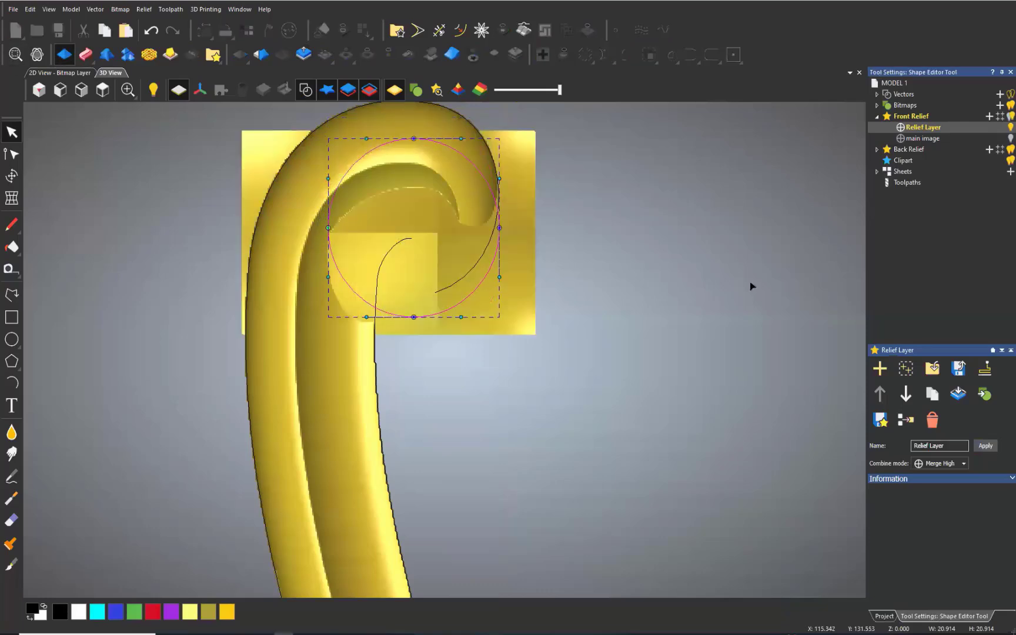
{"action": "key", "text": "Escape"}
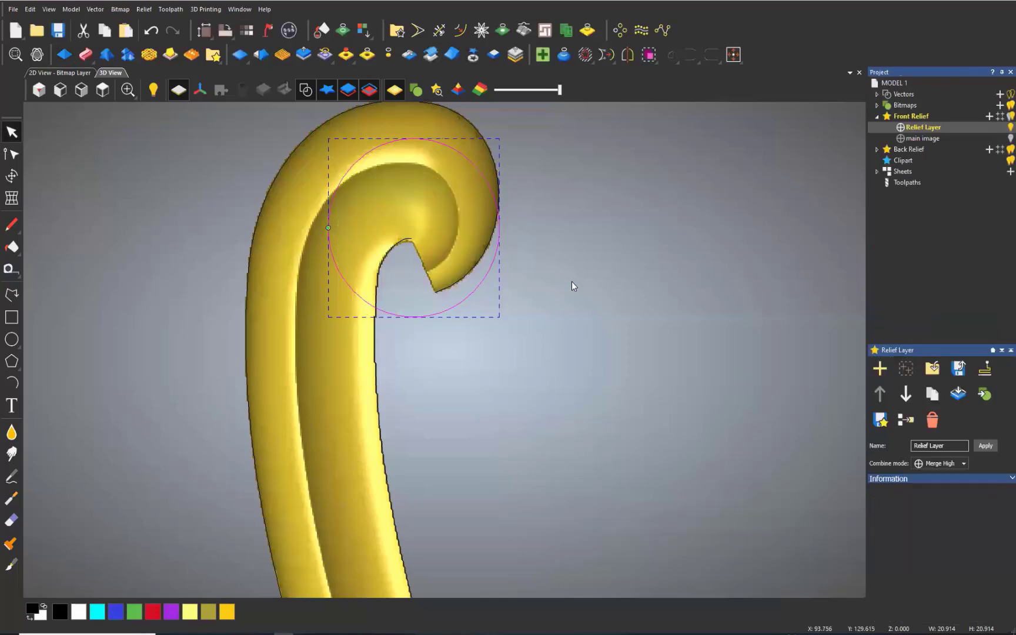
Move the upper curl's circle down over the inner curl and shrink it to about 17.7 mm in diameter.
{"action": "left_click_drag", "start_coordinate": [421, 340], "coordinate": [417, 342]}
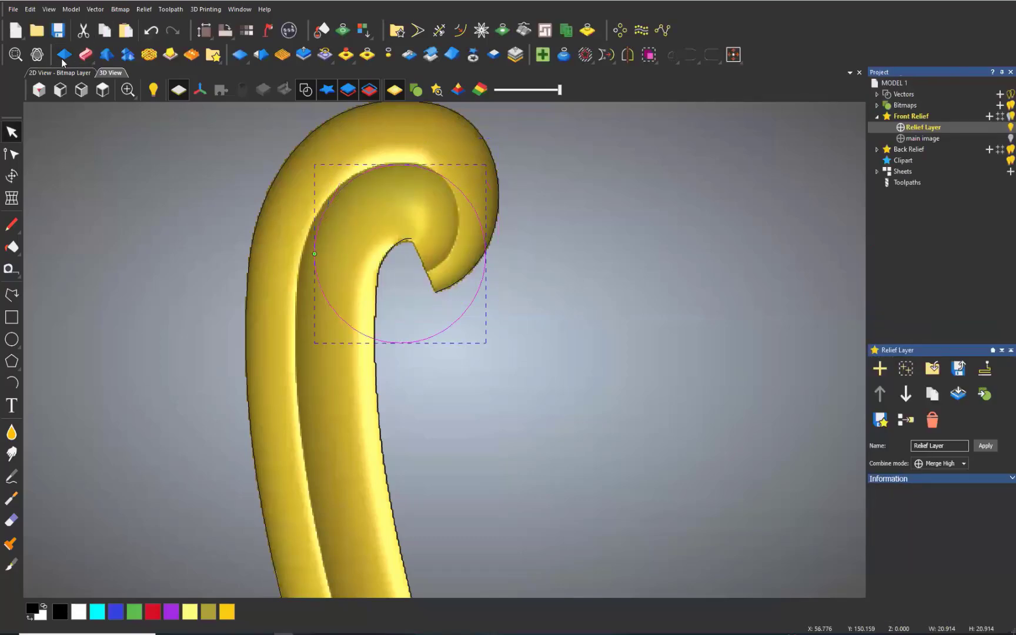
{"action": "left_click", "coordinate": [64, 55]}
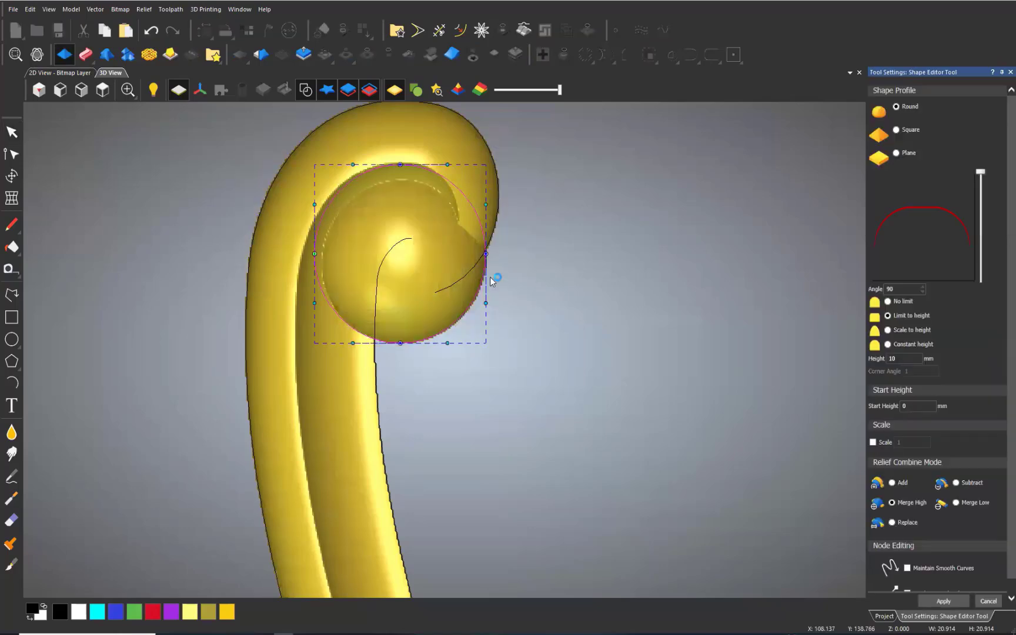
{"action": "key", "text": "Escape"}
{"action": "key", "text": "t"}
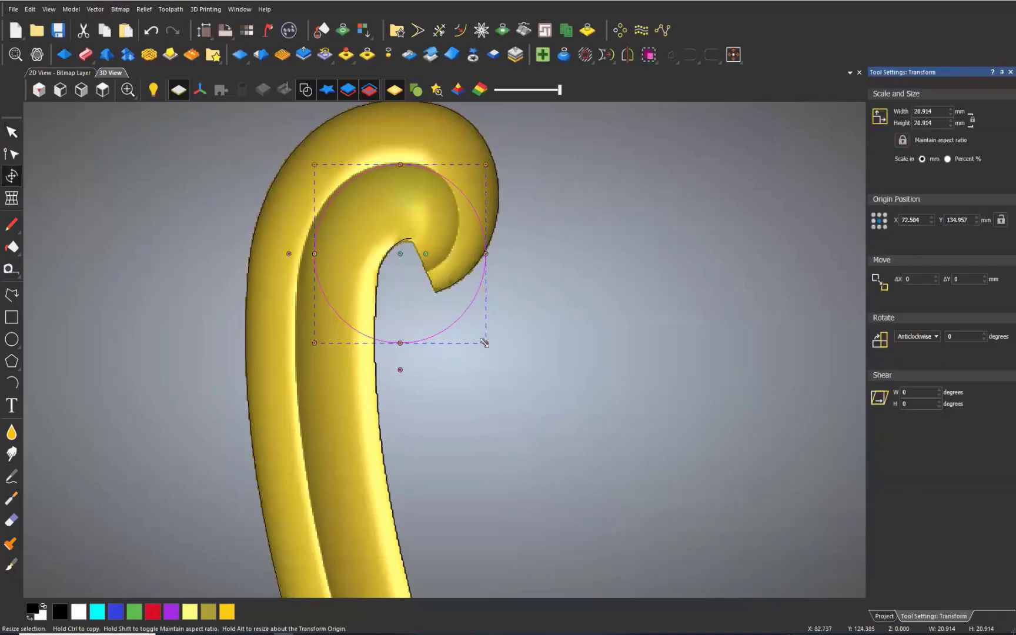
{"action": "left_click_drag", "start_coordinate": [484, 343], "coordinate": [460, 316]}
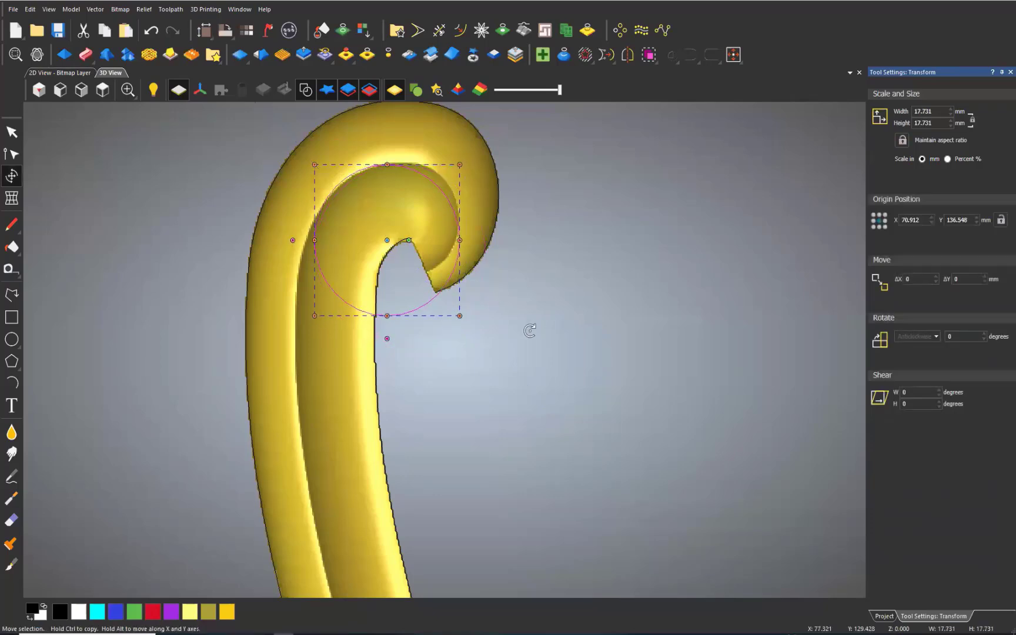
{"action": "key", "text": "Escape"}
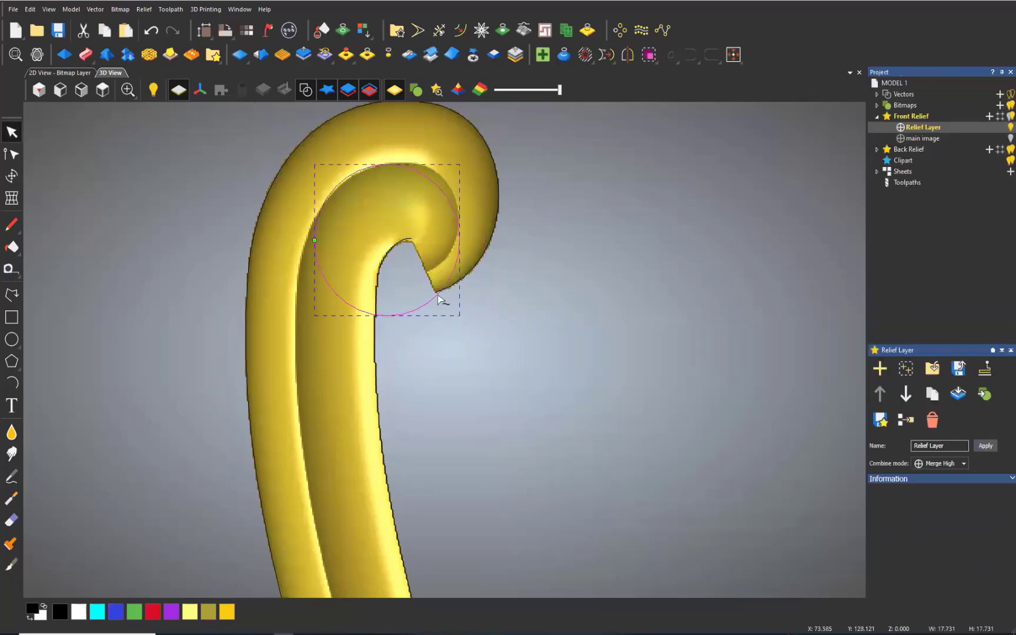
Move the upper curl's circle toward the curl's outer rim and preview a round shape on it without applying.
{"action": "left_click_drag", "start_coordinate": [441, 296], "coordinate": [471, 276]}
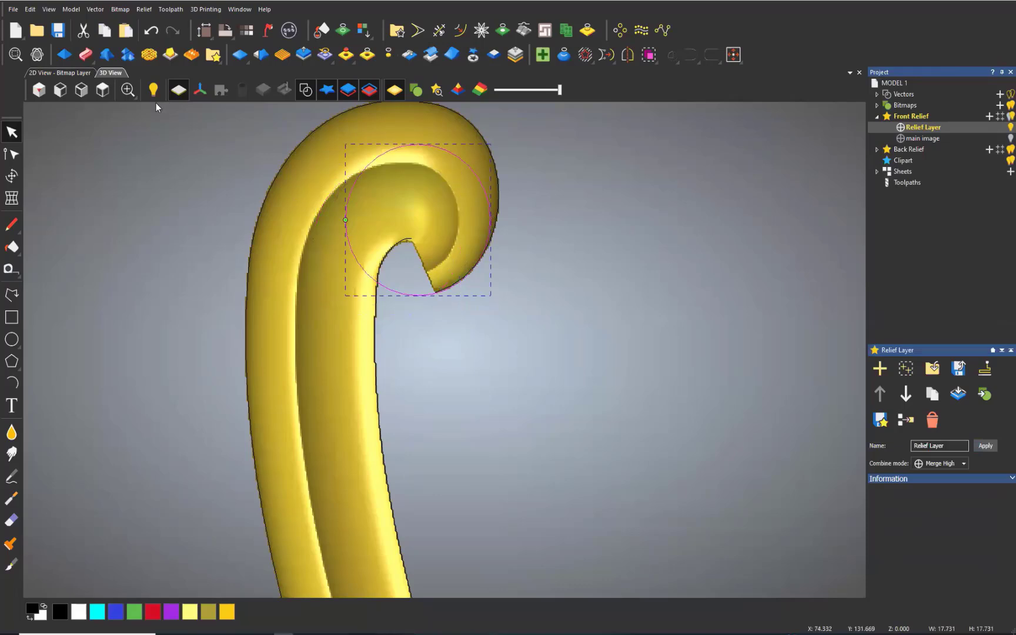
{"action": "left_click", "coordinate": [65, 56]}
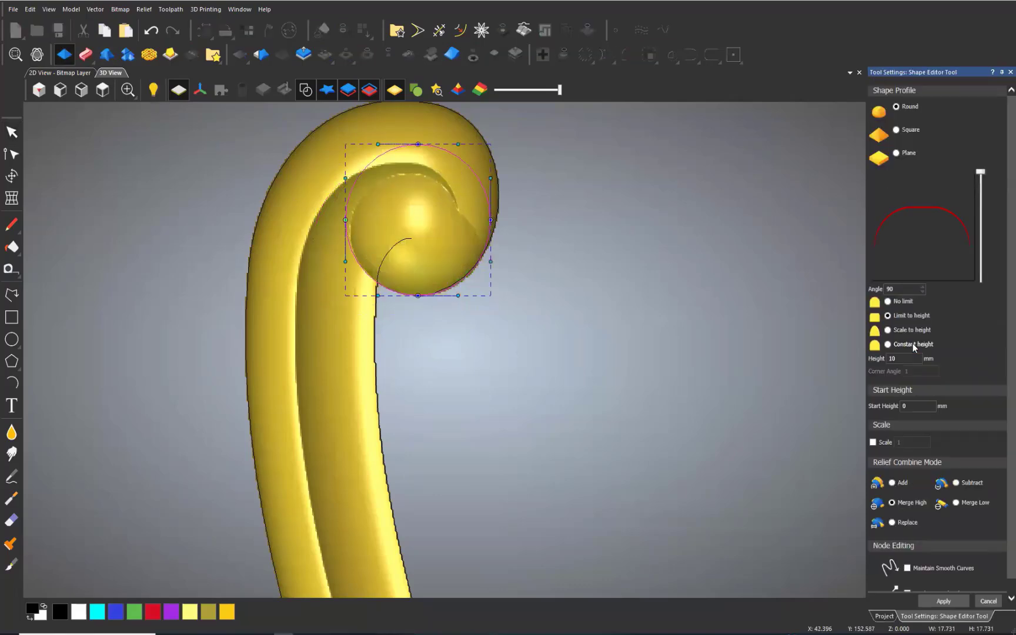
{"action": "scroll", "coordinate": [465, 286], "scroll_direction": "up", "scroll_amount": 2}
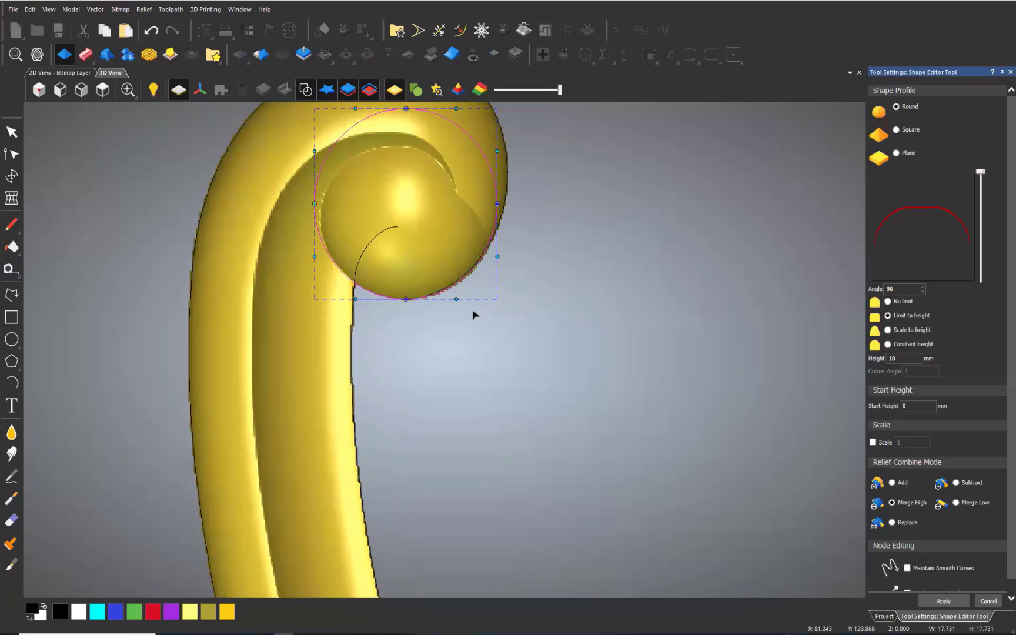
{"action": "key", "text": "Escape"}
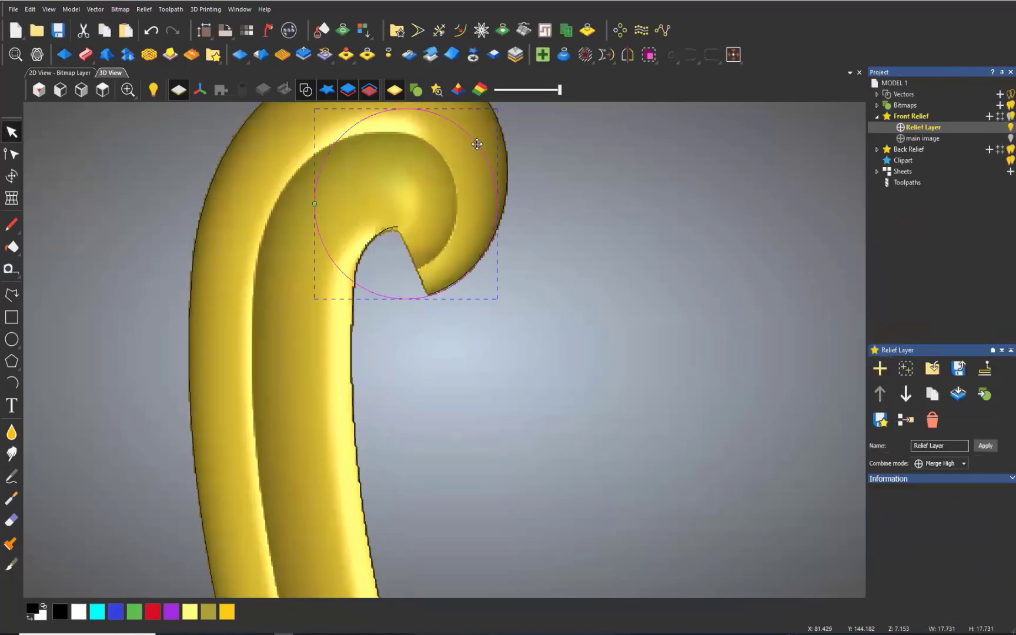
Shift the circle slightly back toward the stem and check the round shape preview again, closing it without applying.
{"action": "left_click_drag", "start_coordinate": [467, 150], "coordinate": [453, 162]}
{"action": "left_click", "coordinate": [64, 54]}
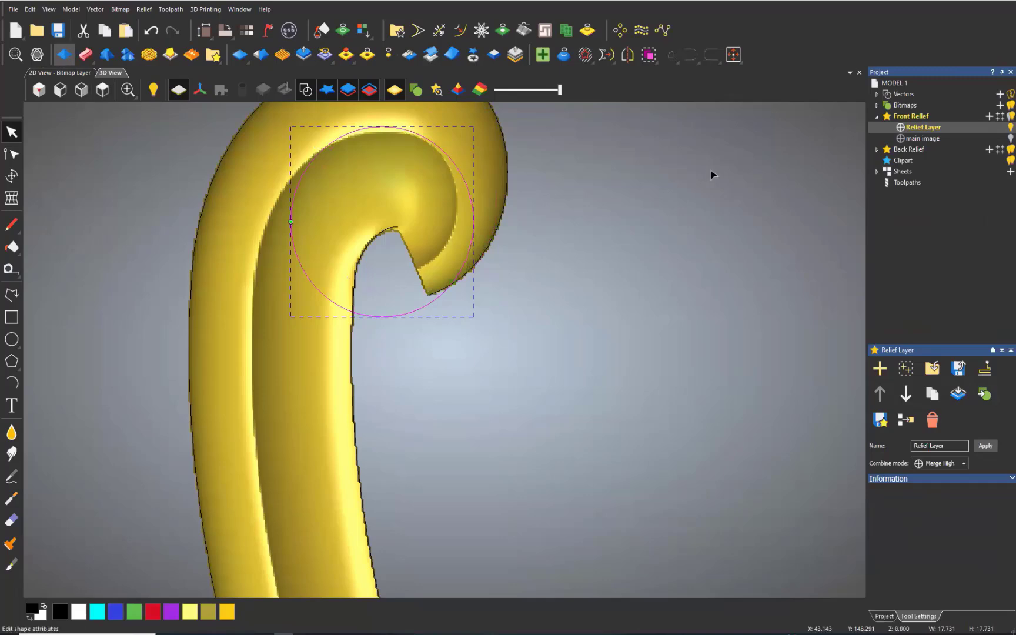
{"action": "scroll", "coordinate": [617, 254], "scroll_direction": "down", "scroll_amount": 2}
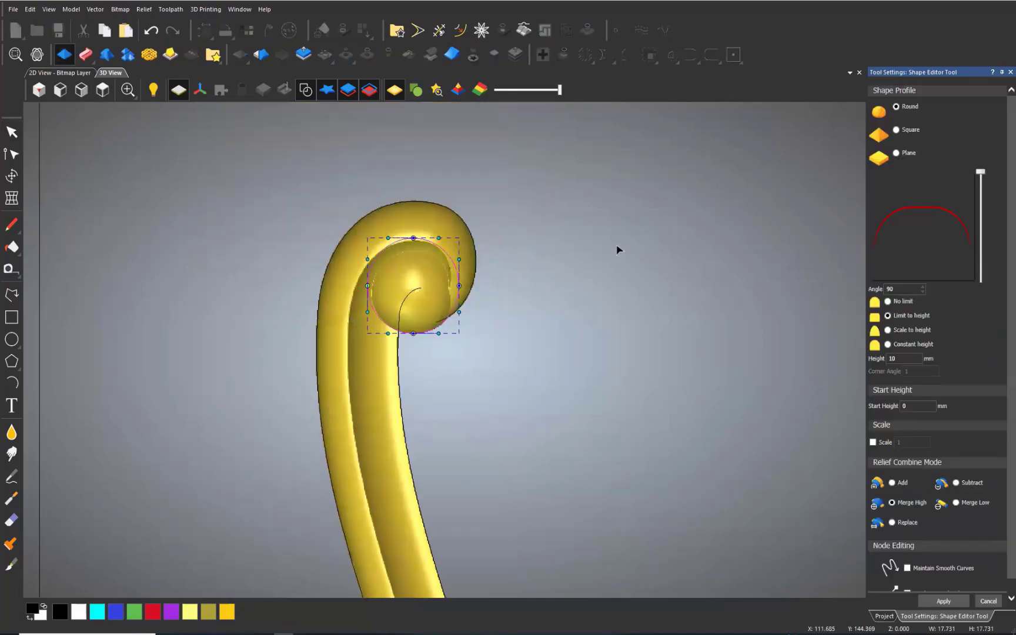
{"action": "scroll", "coordinate": [430, 308], "scroll_direction": "up", "scroll_amount": 2}
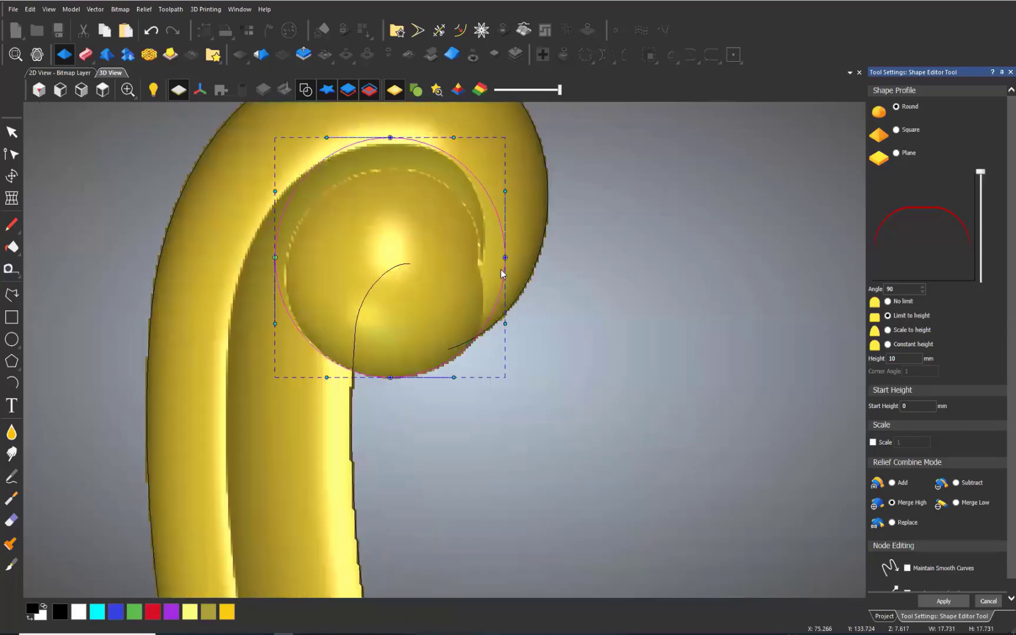
{"action": "key", "text": "Escape"}
Shrink the upper curl's circle to about 15.9 mm in diameter and position it over the curl's open end.
{"action": "left_click_drag", "start_coordinate": [379, 363], "coordinate": [400, 357]}
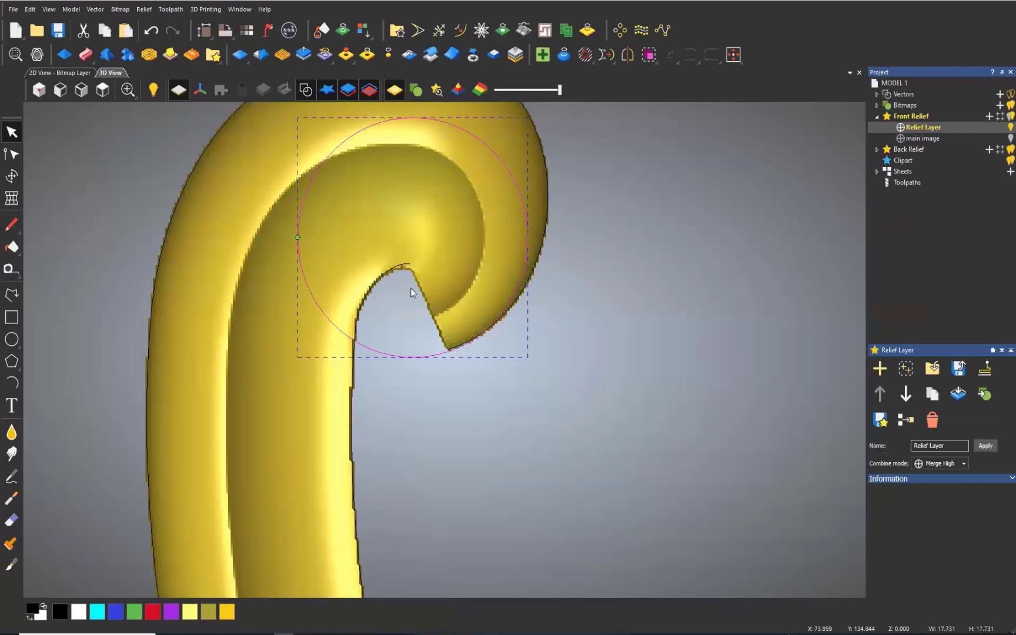
{"action": "key", "text": "t"}
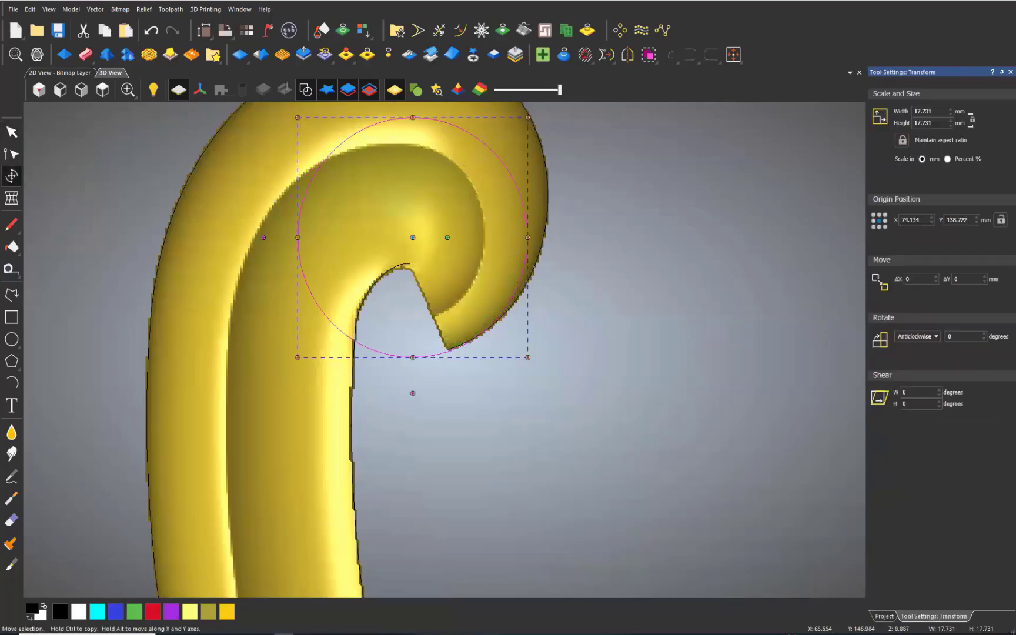
{"action": "left_click_drag", "start_coordinate": [297, 117], "coordinate": [321, 142]}
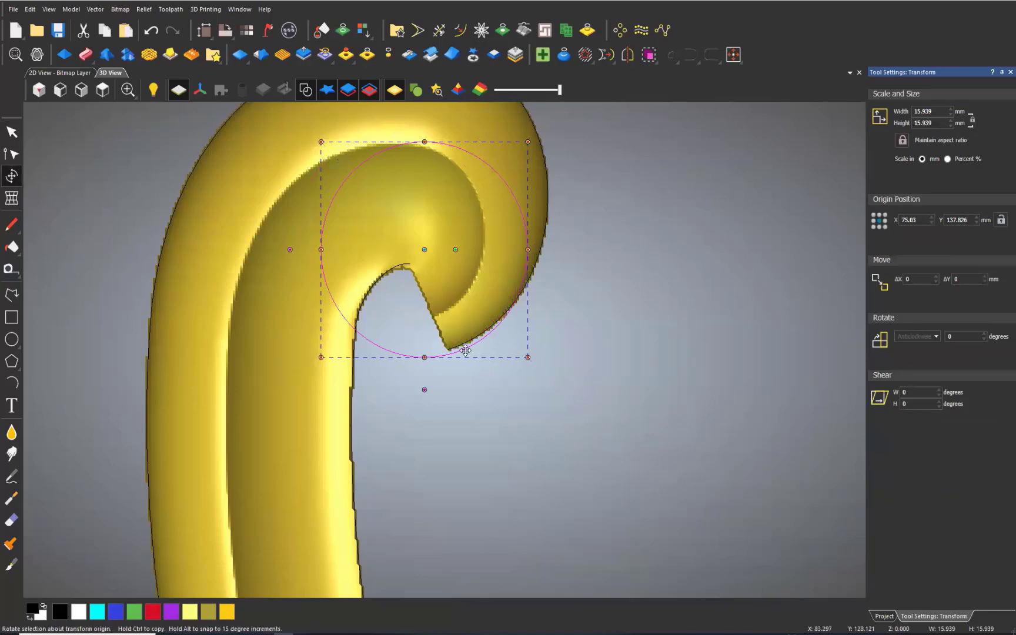
{"action": "key", "text": "Escape"}
{"action": "mouse_move", "coordinate": [465, 348]}
{"action": "left_mouse_down"}
{"action": "mouse_move", "coordinate": [446, 344]}
{"action": "mouse_move", "coordinate": [453, 349]}
{"action": "left_mouse_up"}
{"action": "key", "text": "Down"}
{"action": "key", "text": "Down"}
{"action": "key", "text": "Down"}
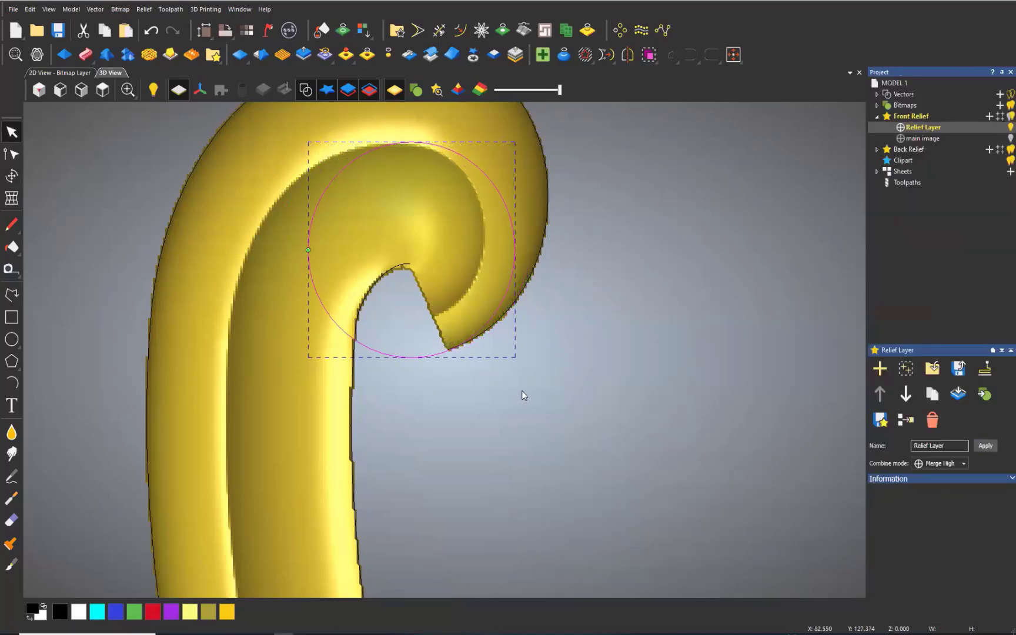
Add a round 90 degree shape on the upper curl's circle, limited to 10 mm height and merged high with the relief.
{"action": "left_click", "coordinate": [64, 54]}
{"action": "scroll", "coordinate": [520, 293], "scroll_direction": "down", "scroll_amount": 5}
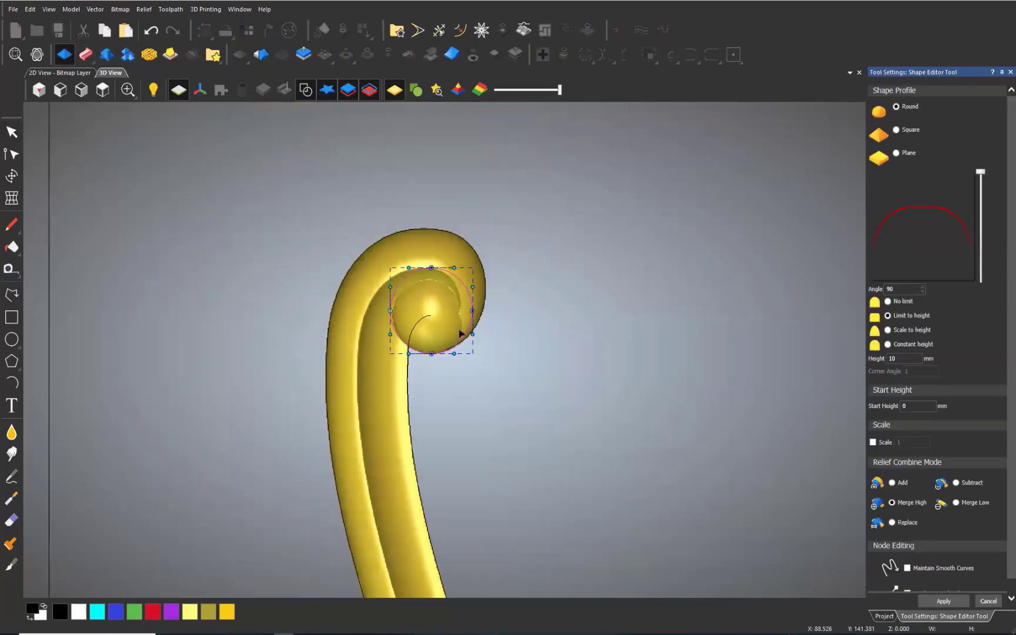
{"action": "scroll", "coordinate": [496, 409], "scroll_direction": "up", "scroll_amount": 4}
{"action": "left_click_drag", "start_coordinate": [591, 153], "coordinate": [535, 312]}
{"action": "left_click_drag", "start_coordinate": [391, 281], "coordinate": [495, 148]}
{"action": "left_click_drag", "start_coordinate": [447, 406], "coordinate": [321, 318]}
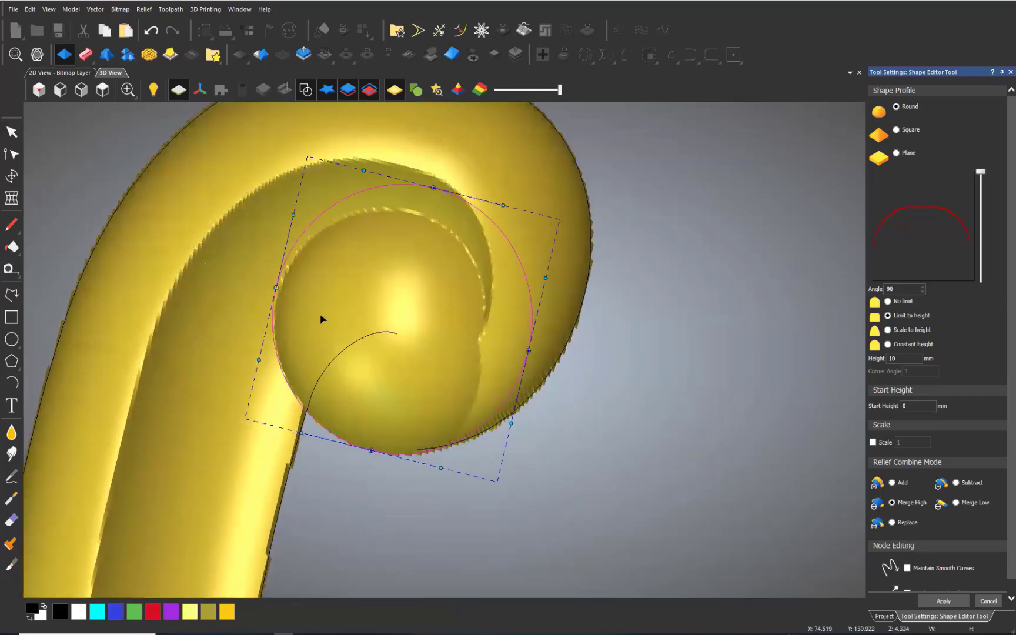
{"action": "left_click", "coordinate": [102, 90]}
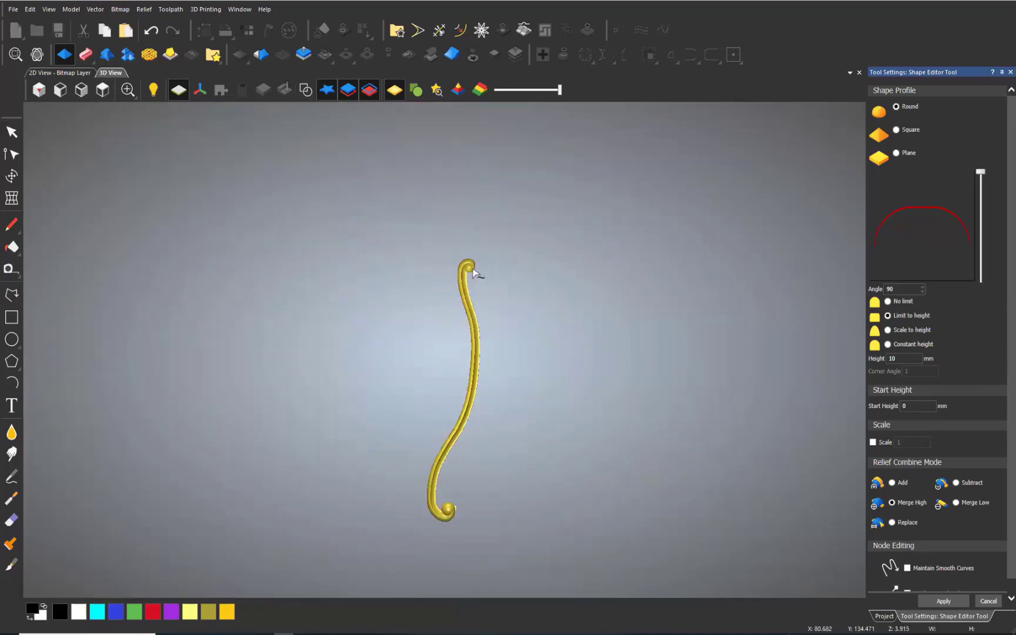
{"action": "scroll", "coordinate": [470, 270], "scroll_direction": "up", "scroll_amount": 5}
{"action": "scroll", "coordinate": [472, 279], "scroll_direction": "up", "scroll_amount": 3}
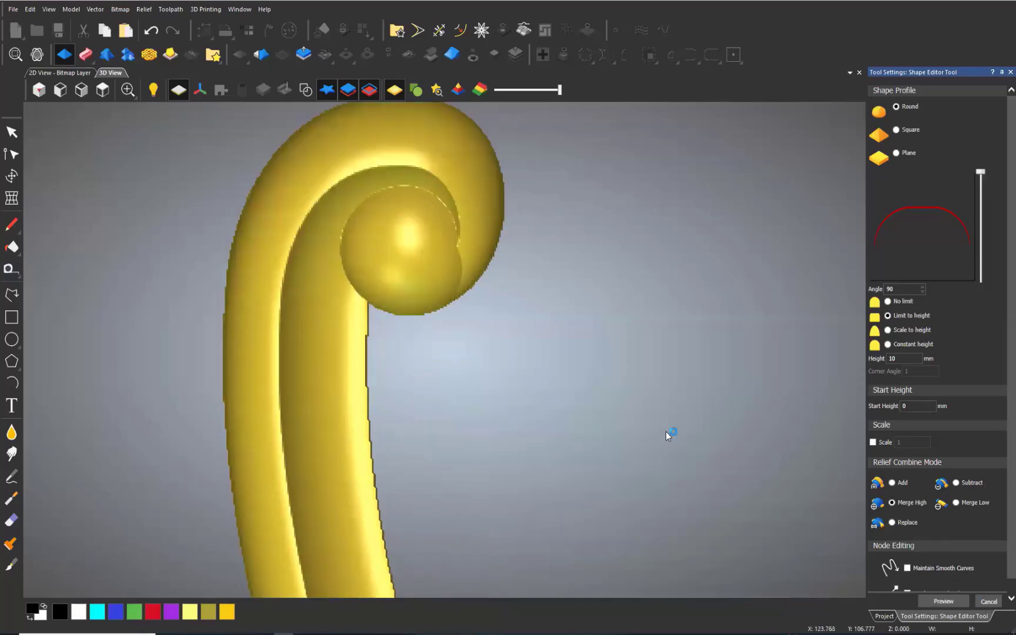
Smooth the lower outer joint between the upper ball and the curl's end with the sculpting smooth tool.
{"action": "left_click", "coordinate": [11, 432]}
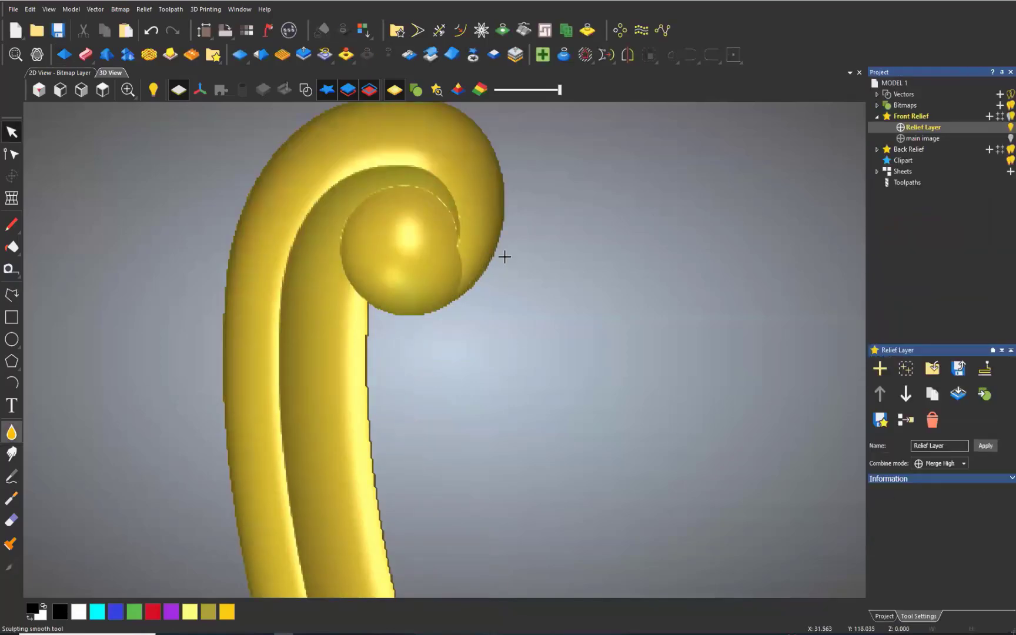
{"action": "scroll", "coordinate": [522, 266], "scroll_direction": "up", "scroll_amount": 2}
{"action": "mouse_move", "coordinate": [418, 286]}
{"action": "left_mouse_down"}
{"action": "mouse_move", "coordinate": [439, 274]}
{"action": "mouse_move", "coordinate": [444, 289]}
{"action": "mouse_move", "coordinate": [422, 292]}
{"action": "mouse_move", "coordinate": [450, 277]}
{"action": "mouse_move", "coordinate": [443, 286]}
{"action": "left_mouse_up"}
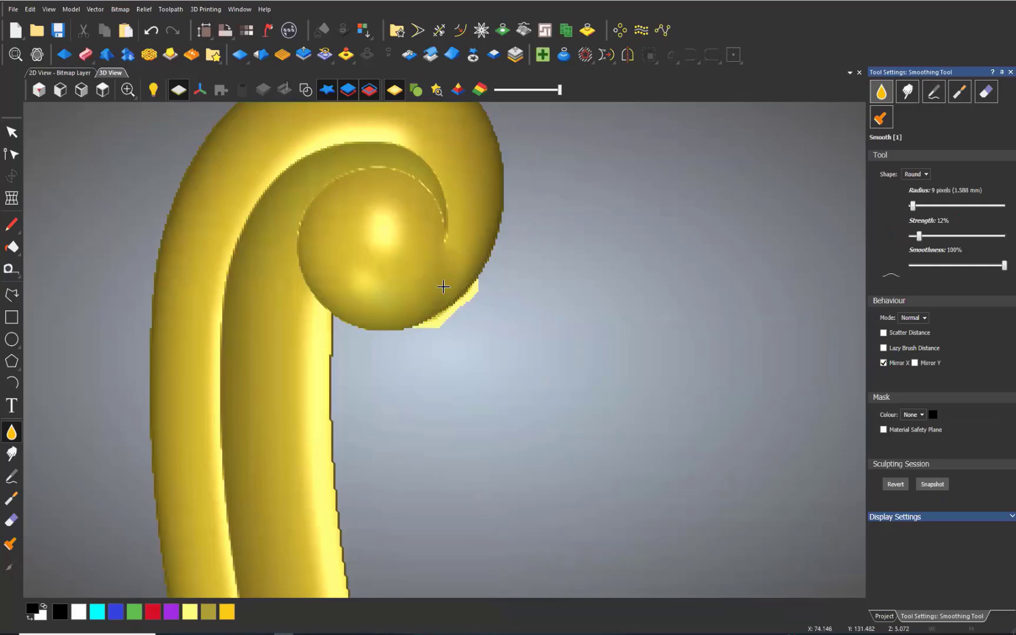
{"action": "key", "text": "Escape"}
Inspect the smoothed upper curl in 3D and save the model.
{"action": "scroll", "coordinate": [451, 354], "scroll_direction": "down", "scroll_amount": 5}
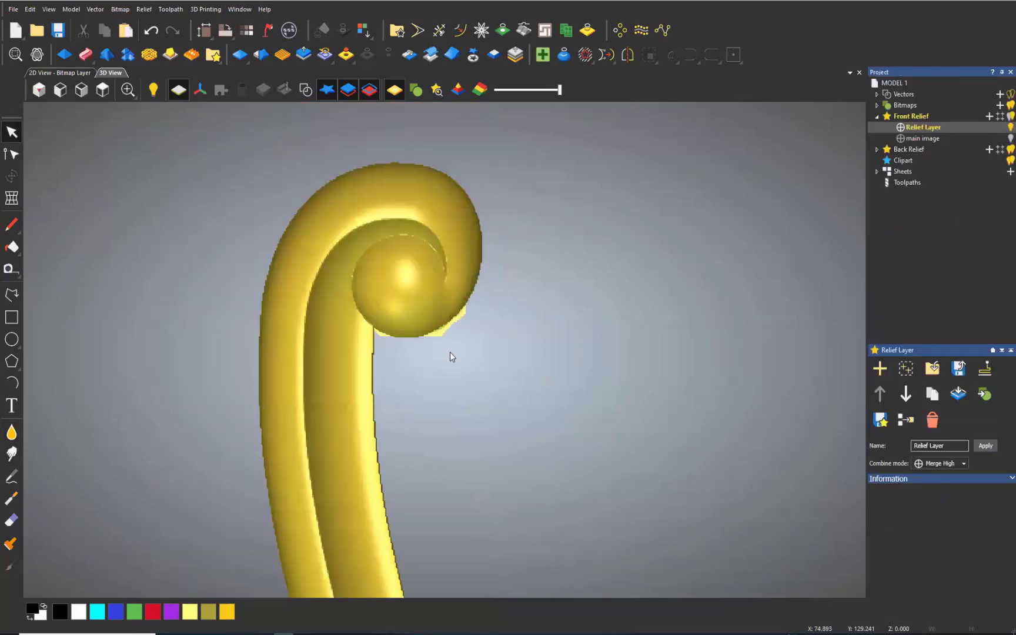
{"action": "left_click_drag", "start_coordinate": [533, 182], "coordinate": [476, 435]}
{"action": "left_click", "coordinate": [98, 99]}
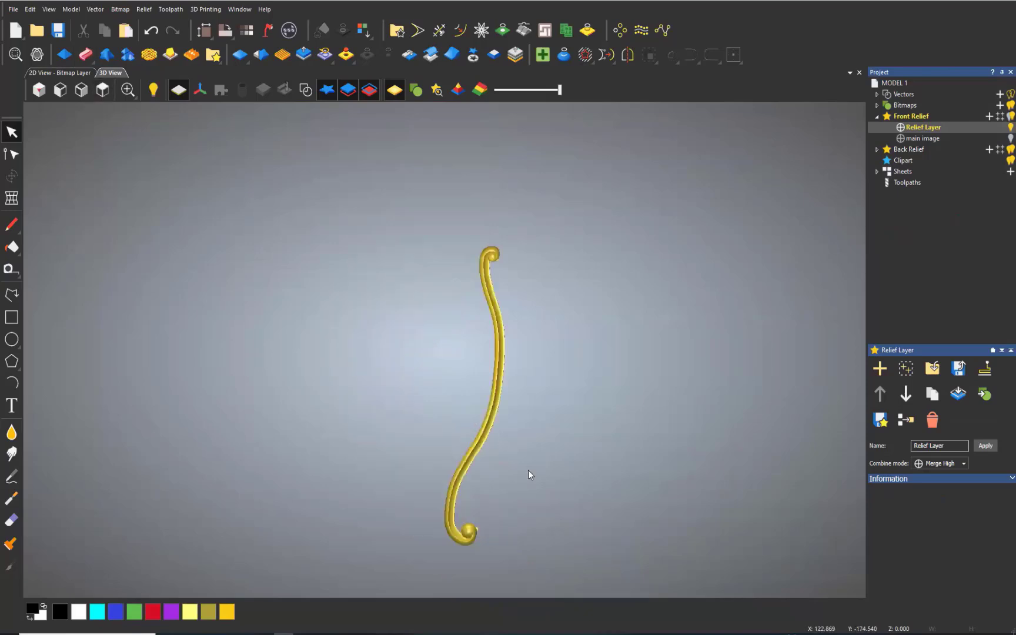
{"action": "key", "text": "ctrl+s"}
Show the vectors over the whole stem relief in the 3D view.
{"action": "left_click", "coordinate": [305, 90]}
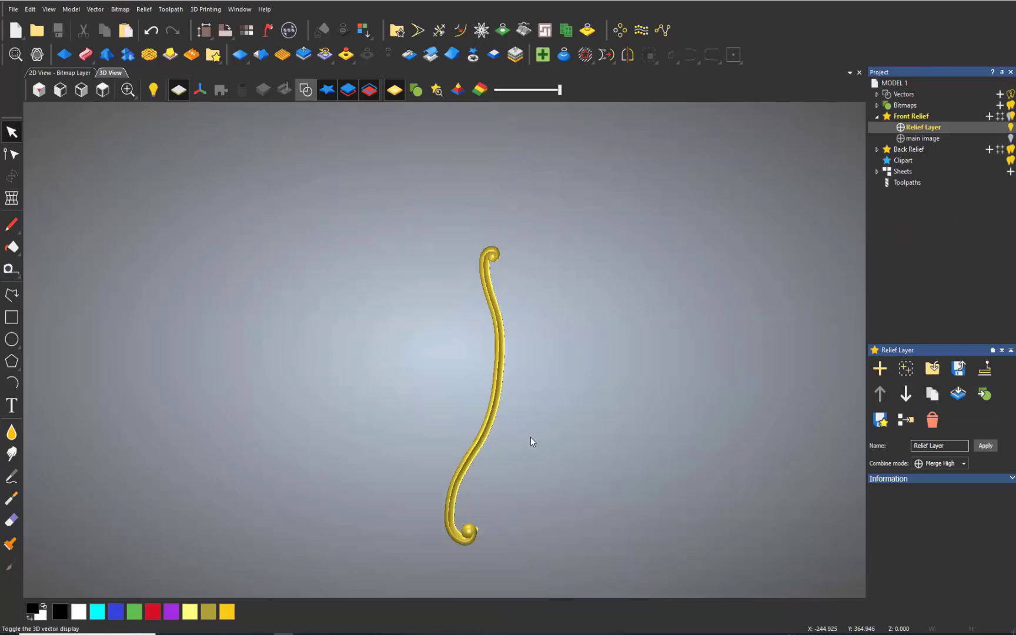
{"action": "scroll", "coordinate": [525, 453], "scroll_direction": "up", "scroll_amount": 1}
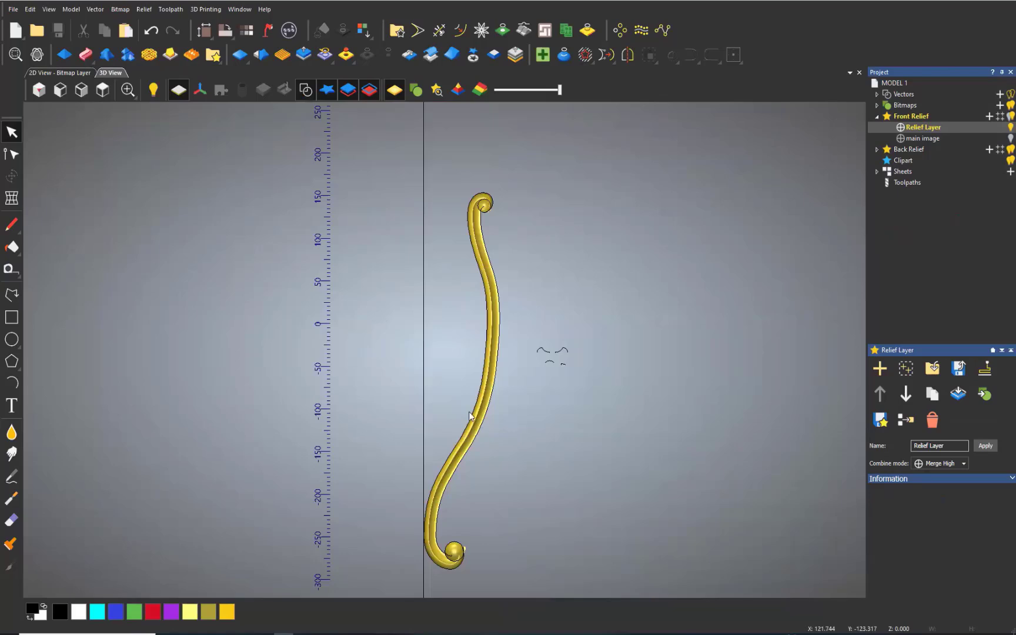
{"action": "middle_click_drag", "start_coordinate": [485, 533], "coordinate": [484, 490]}
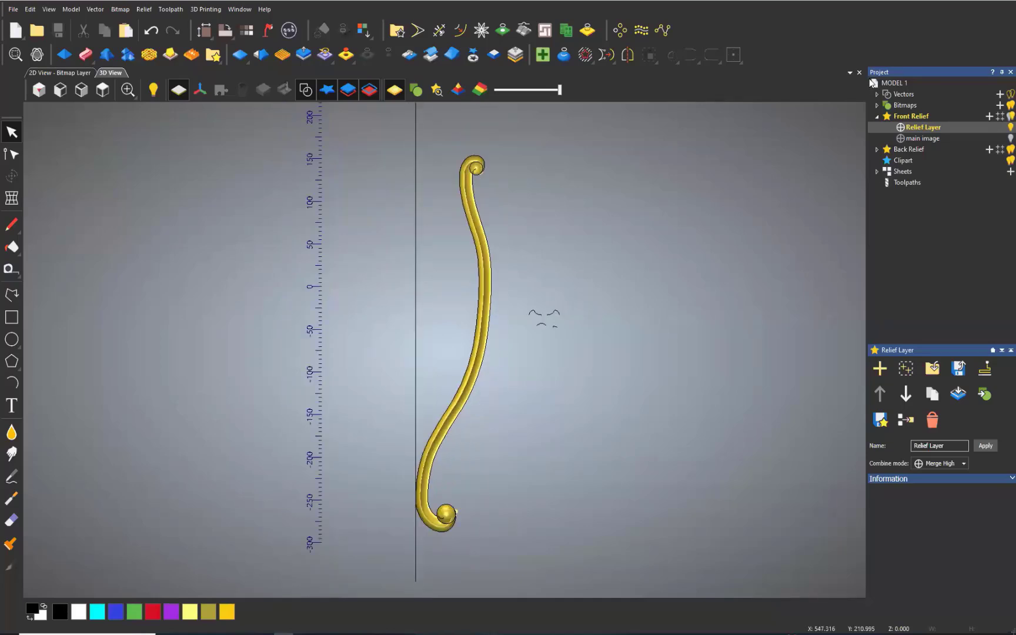
Display the main image relief layer in the 2D view and examine the leaves along the traced stem.
{"action": "left_click", "coordinate": [82, 79]}
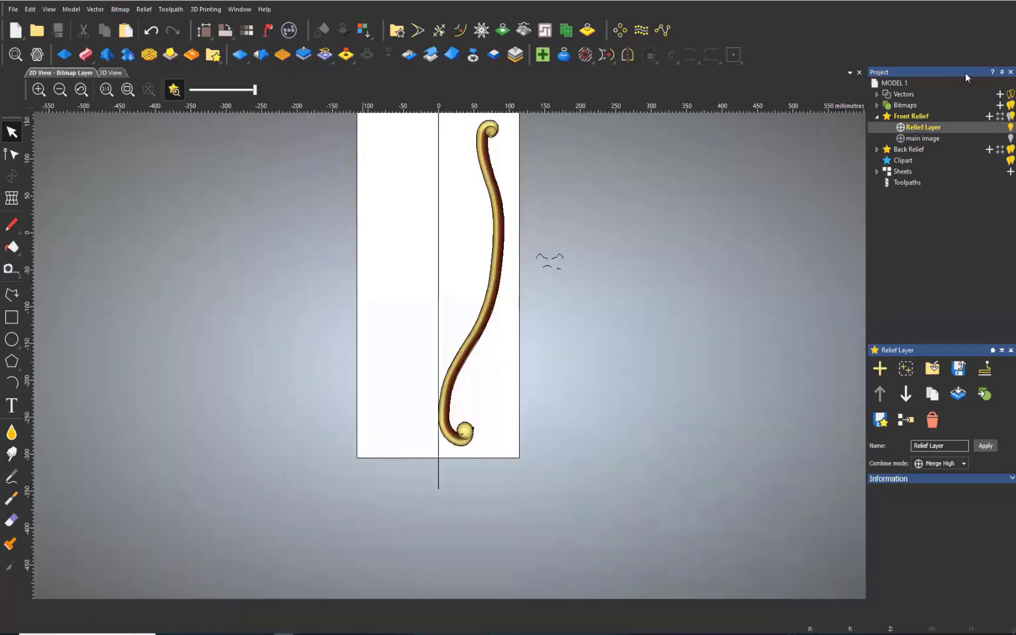
{"action": "left_click", "coordinate": [925, 139]}
{"action": "scroll", "coordinate": [449, 353], "scroll_direction": "down", "scroll_amount": 3}
{"action": "scroll", "coordinate": [468, 249], "scroll_direction": "up", "scroll_amount": 3}
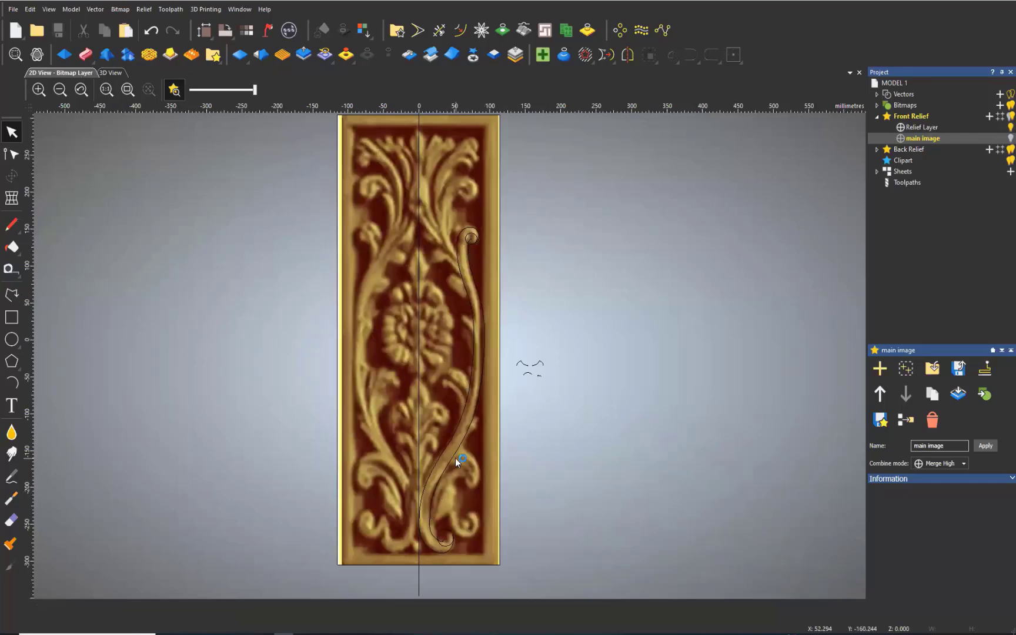
{"action": "scroll", "coordinate": [455, 458], "scroll_direction": "up", "scroll_amount": 2}
{"action": "scroll", "coordinate": [471, 448], "scroll_direction": "down", "scroll_amount": 2}
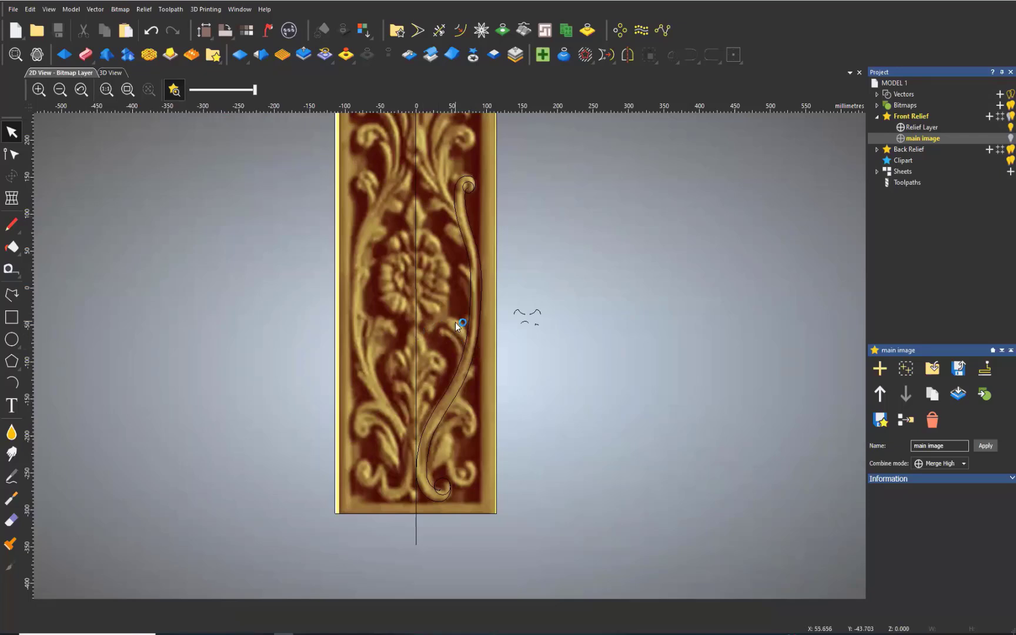
{"action": "scroll", "coordinate": [456, 322], "scroll_direction": "up", "scroll_amount": 2}
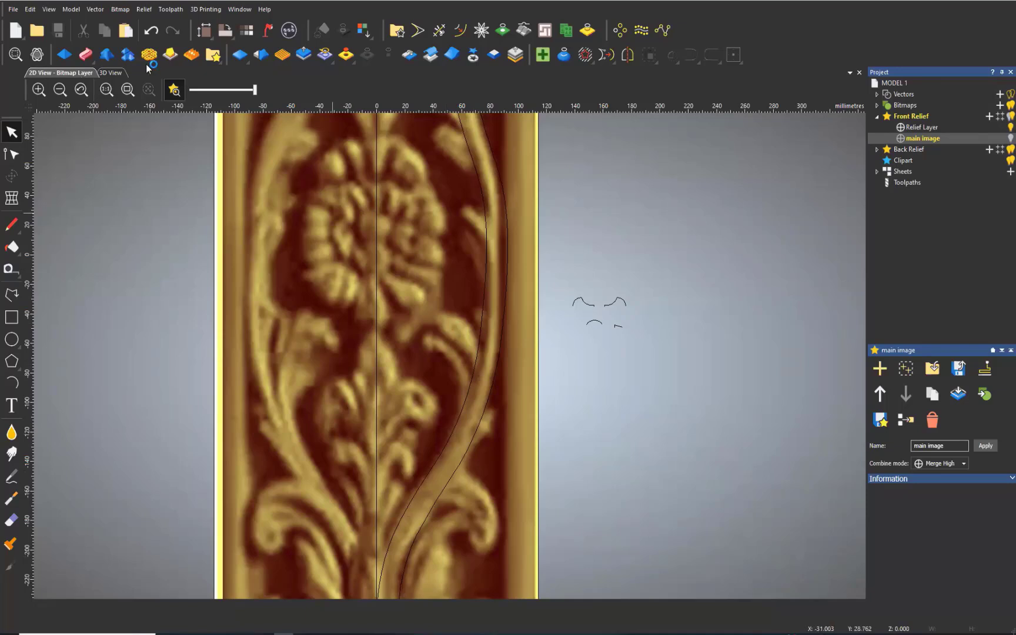
Trace the lower edge of the leaf beside the stem with a three-point arc of about 43 mm radius.
{"action": "left_click", "coordinate": [111, 74]}
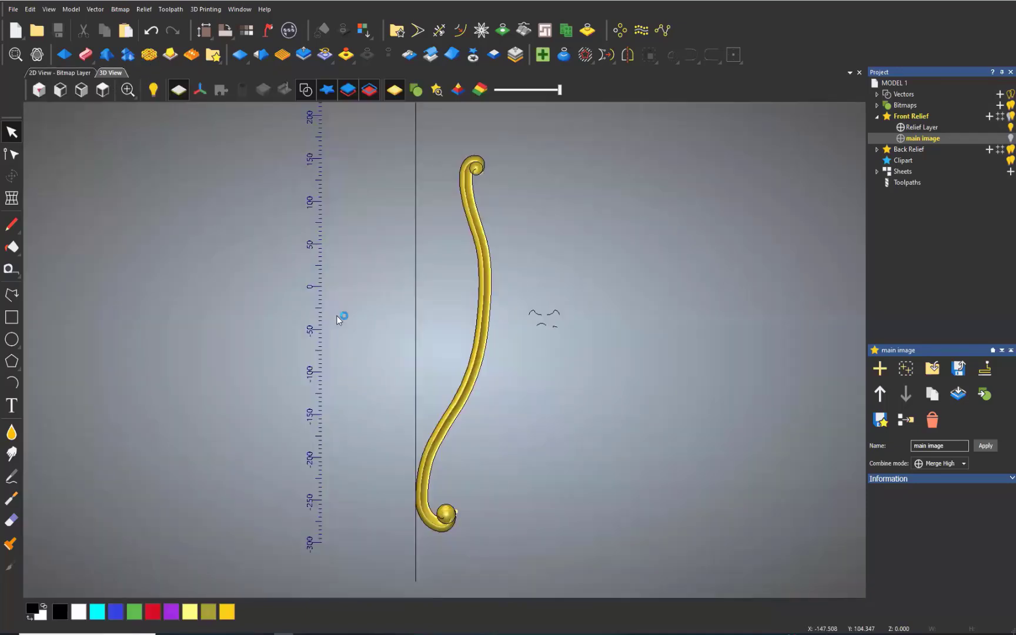
{"action": "left_click", "coordinate": [36, 75]}
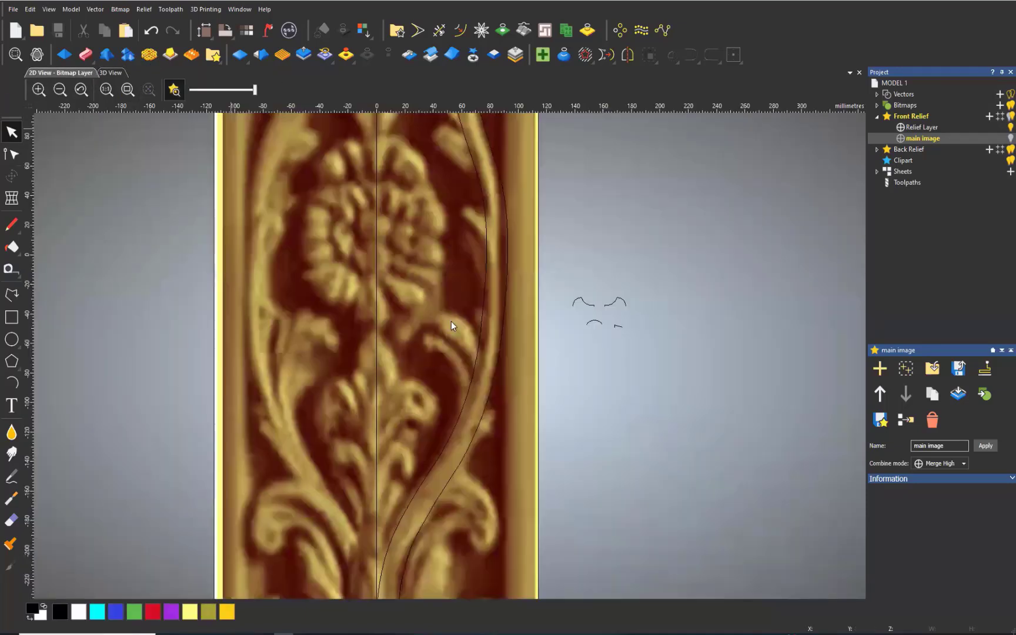
{"action": "scroll", "coordinate": [451, 386], "scroll_direction": "up", "scroll_amount": 3}
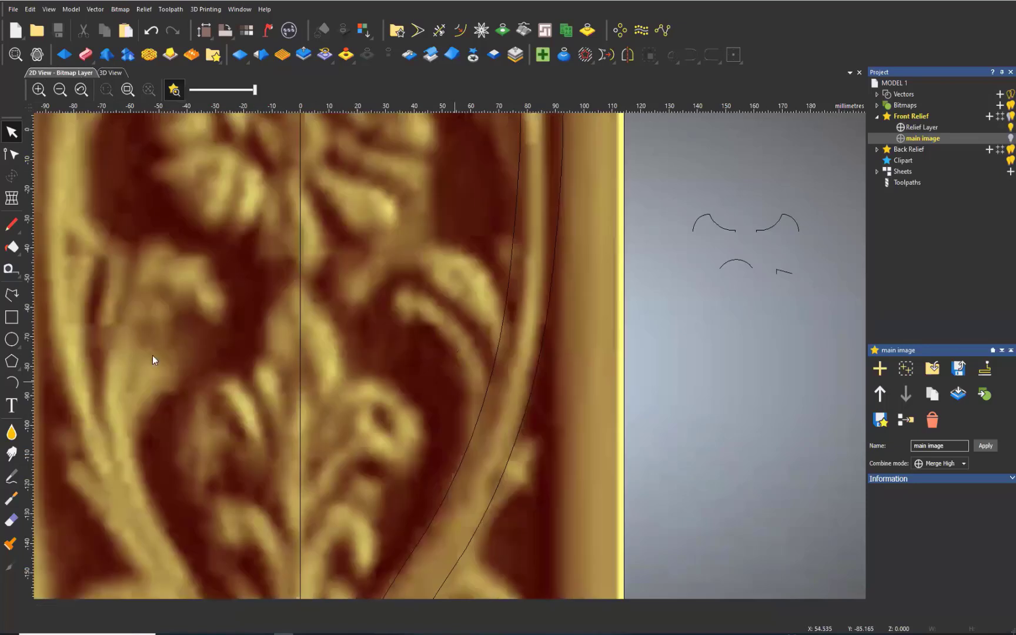
{"action": "left_click", "coordinate": [12, 382]}
{"action": "left_click", "coordinate": [396, 316]}
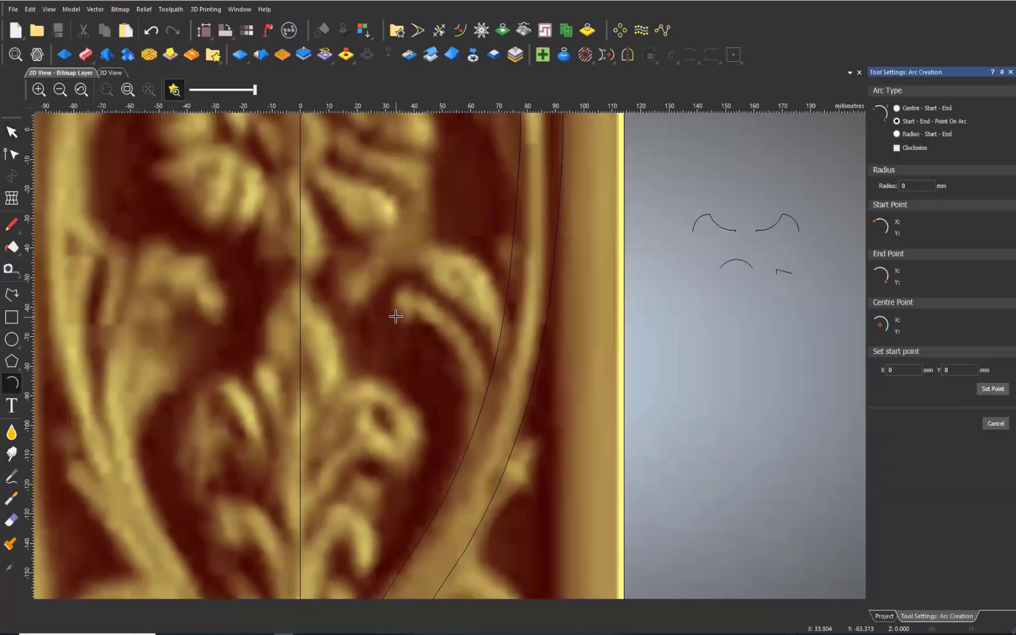
{"action": "left_click", "coordinate": [476, 455]}
{"action": "left_click", "coordinate": [454, 364]}
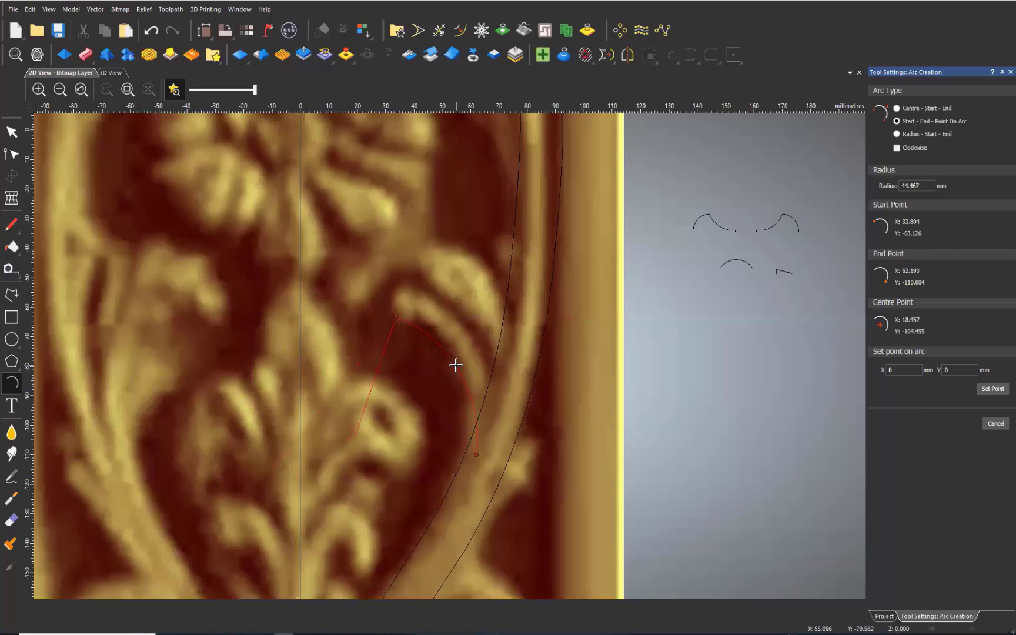
Trace the leaf's upper edge with an arc of about 34 mm radius and join both arcs' starts with one of about 21 mm.
{"action": "left_click", "coordinate": [422, 241]}
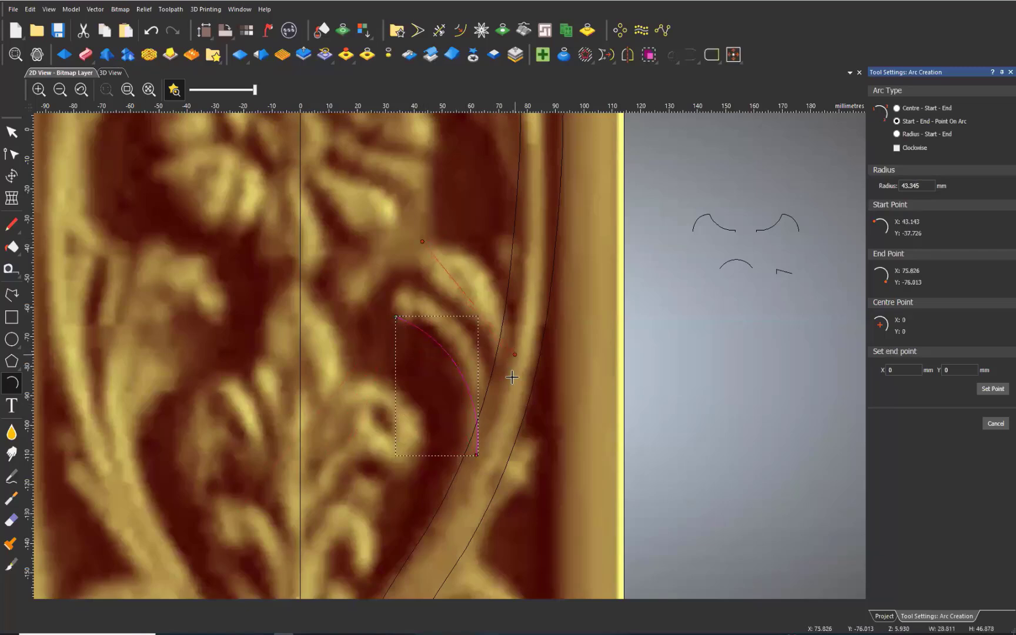
{"action": "left_click", "coordinate": [513, 377]}
{"action": "left_click", "coordinate": [488, 269]}
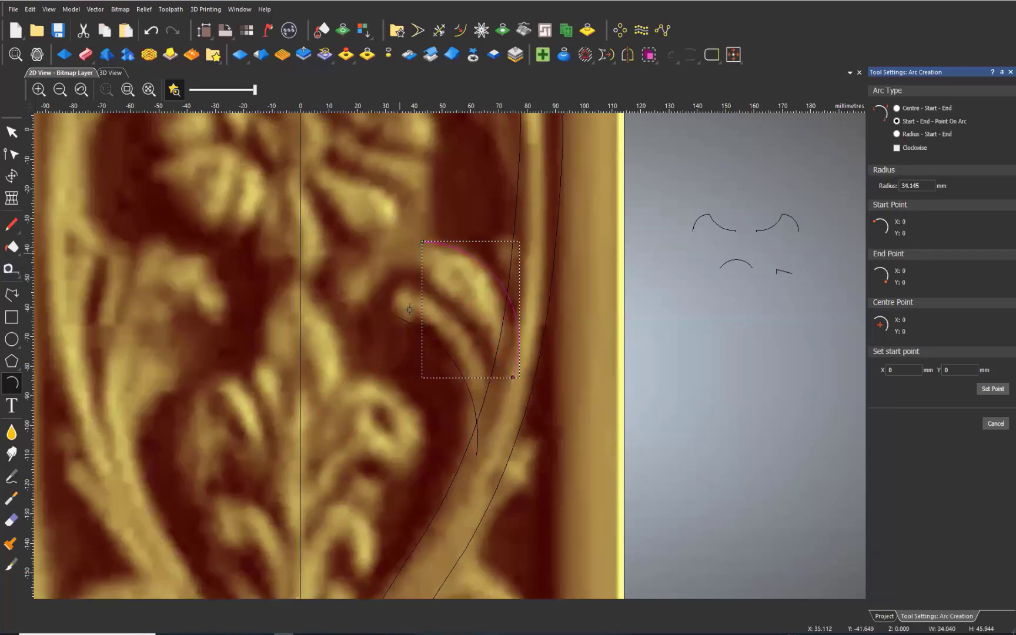
{"action": "left_click", "coordinate": [396, 315]}
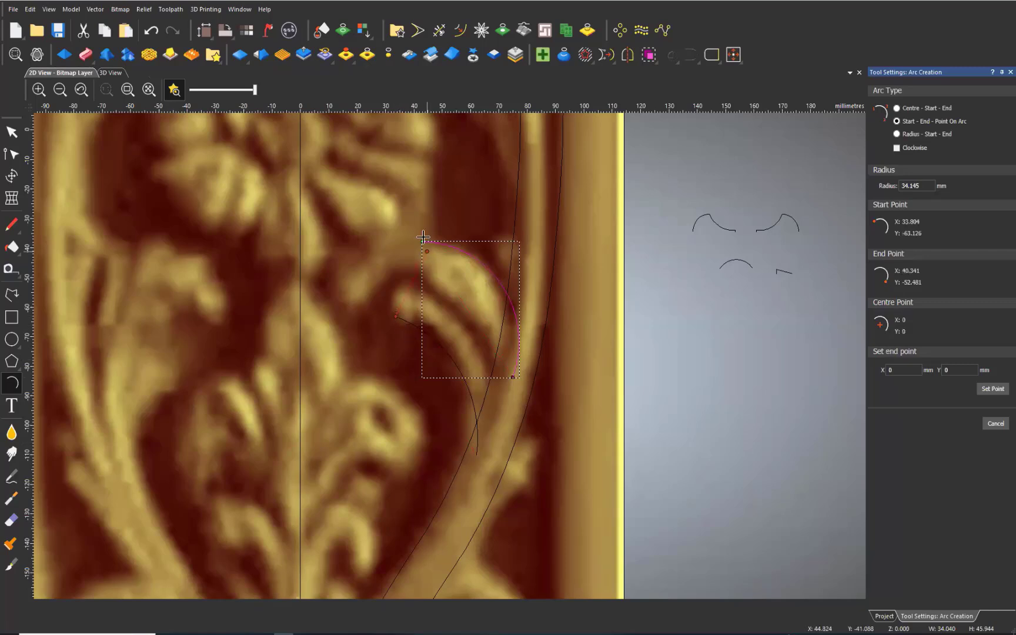
{"action": "left_click", "coordinate": [422, 241]}
{"action": "left_click", "coordinate": [399, 265]}
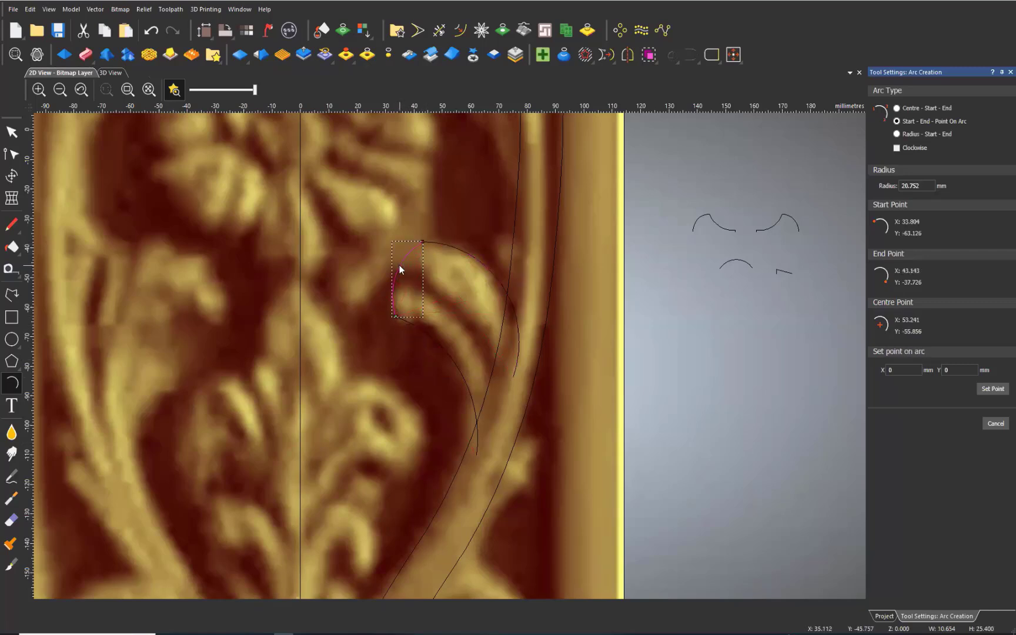
{"action": "key", "text": "Escape"}
Add a new relief layer to the Front Relief in the 3D view and deselect the leaf arc.
{"action": "key", "text": "F3"}
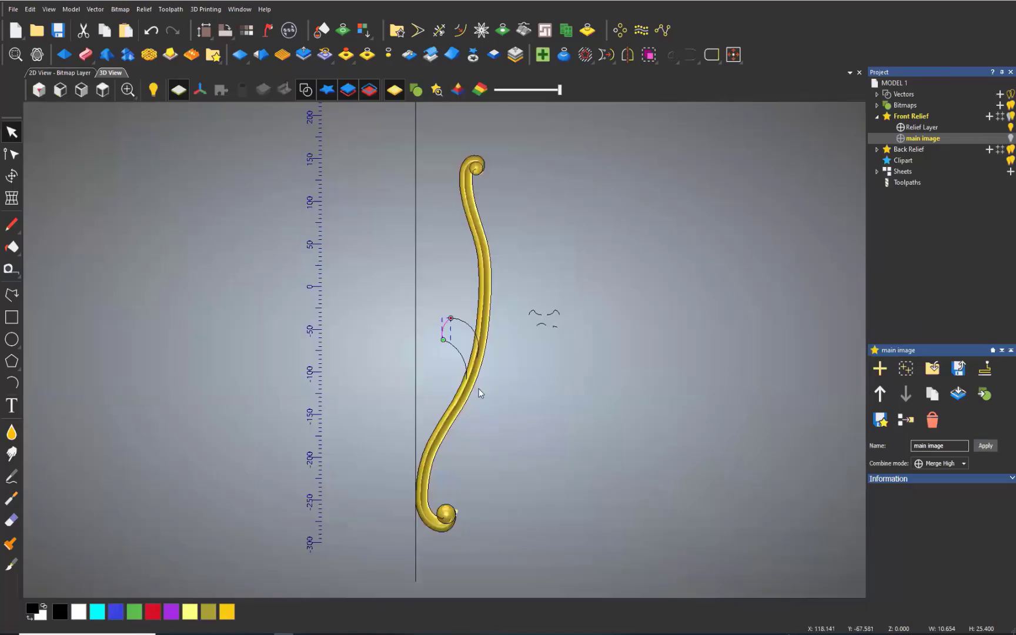
{"action": "scroll", "coordinate": [453, 294], "scroll_direction": "up", "scroll_amount": 3}
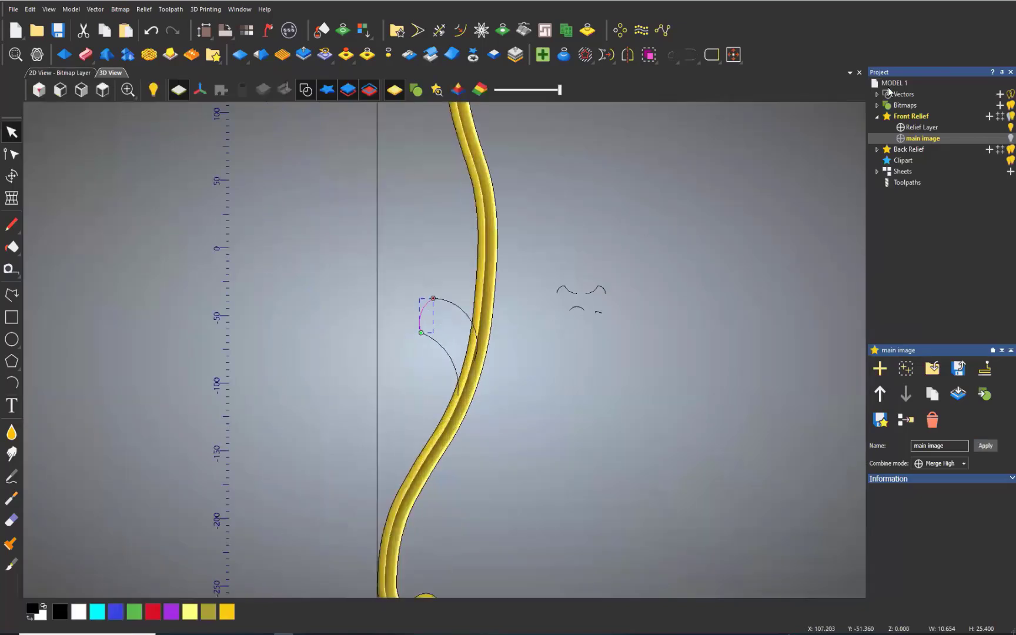
{"action": "left_click", "coordinate": [989, 115]}
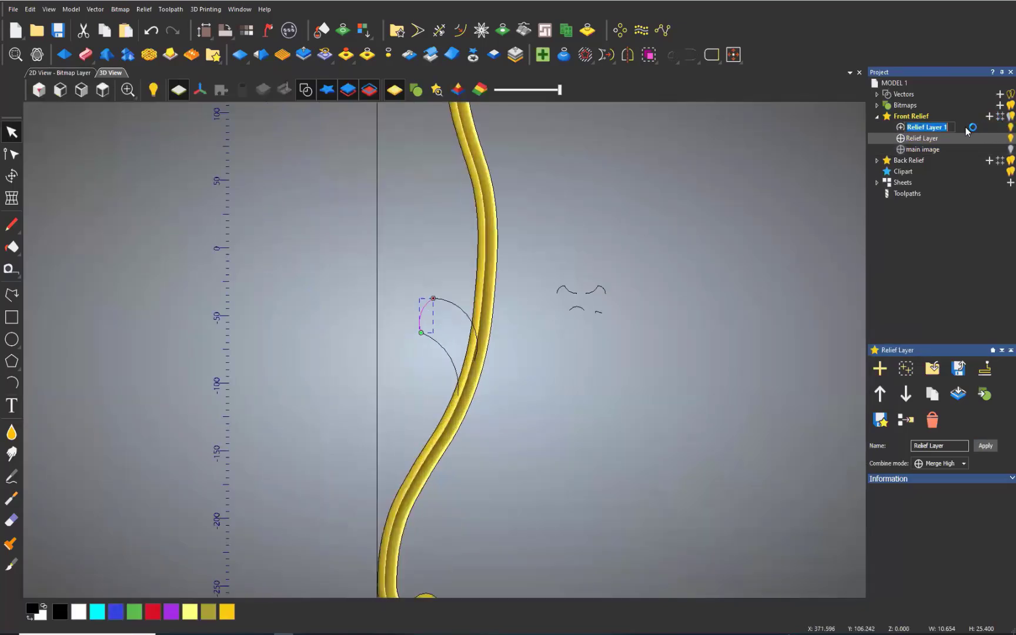
{"action": "left_click", "coordinate": [918, 127]}
{"action": "scroll", "coordinate": [451, 370], "scroll_direction": "up", "scroll_amount": 1}
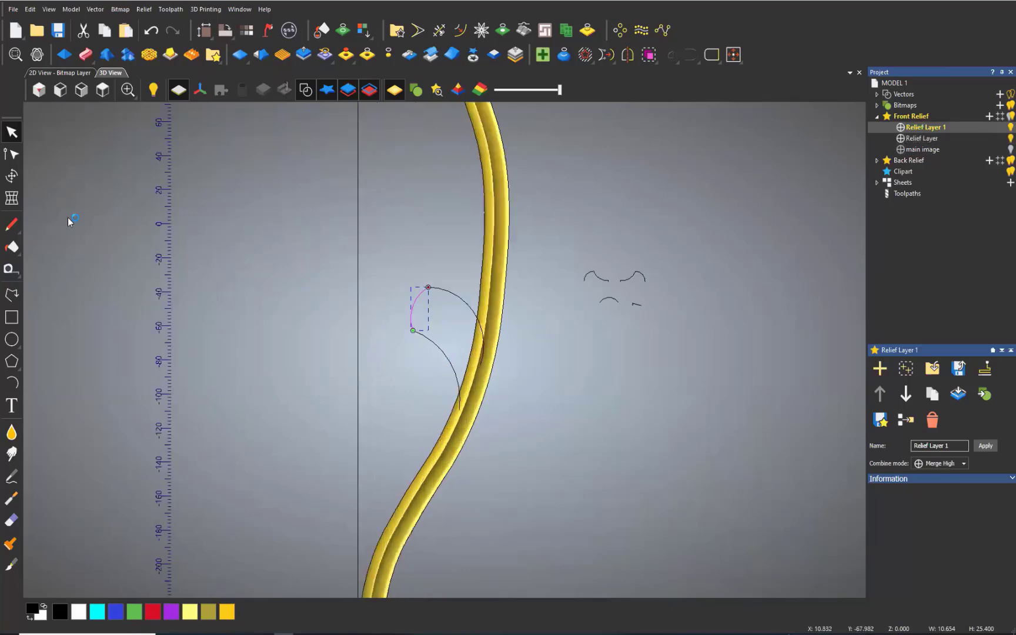
{"action": "left_click", "coordinate": [296, 218]}
Insert the curled acanthus leaf, clipart 24 from the 10 Cut pls category of the relief clipart library, over the stem.
{"action": "left_click", "coordinate": [213, 55]}
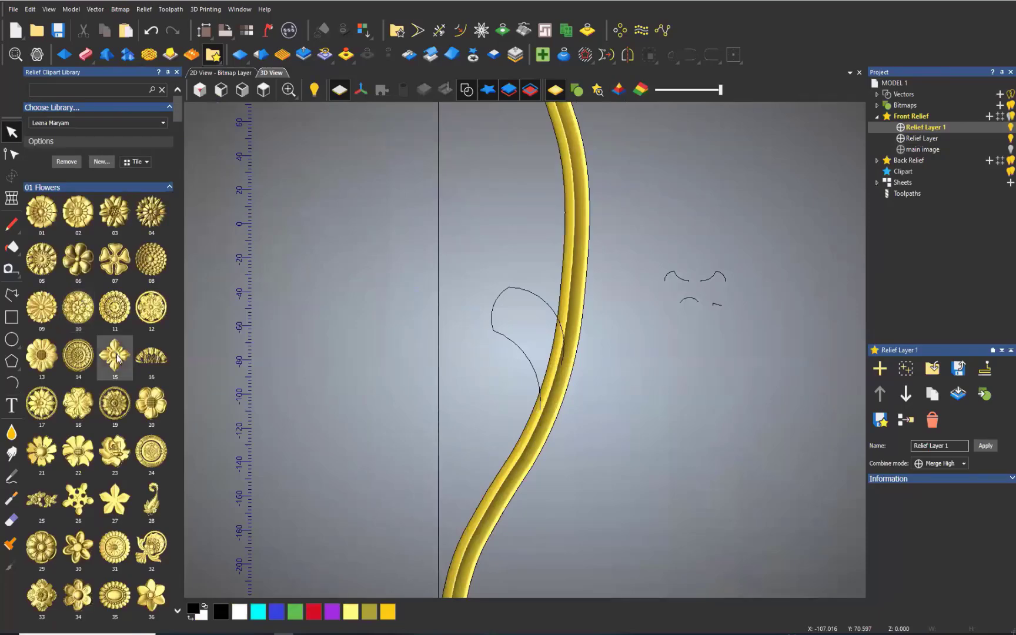
{"action": "scroll", "coordinate": [130, 398], "scroll_direction": "down", "scroll_amount": 15}
{"action": "scroll", "coordinate": [142, 402], "scroll_direction": "down", "scroll_amount": 10}
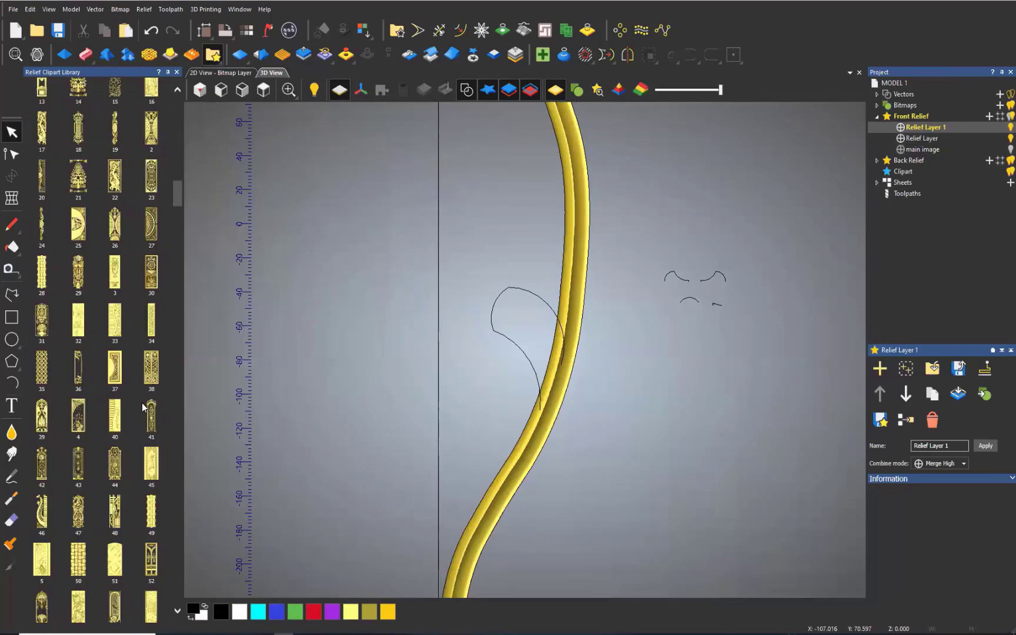
{"action": "scroll", "coordinate": [142, 400], "scroll_direction": "down", "scroll_amount": 12}
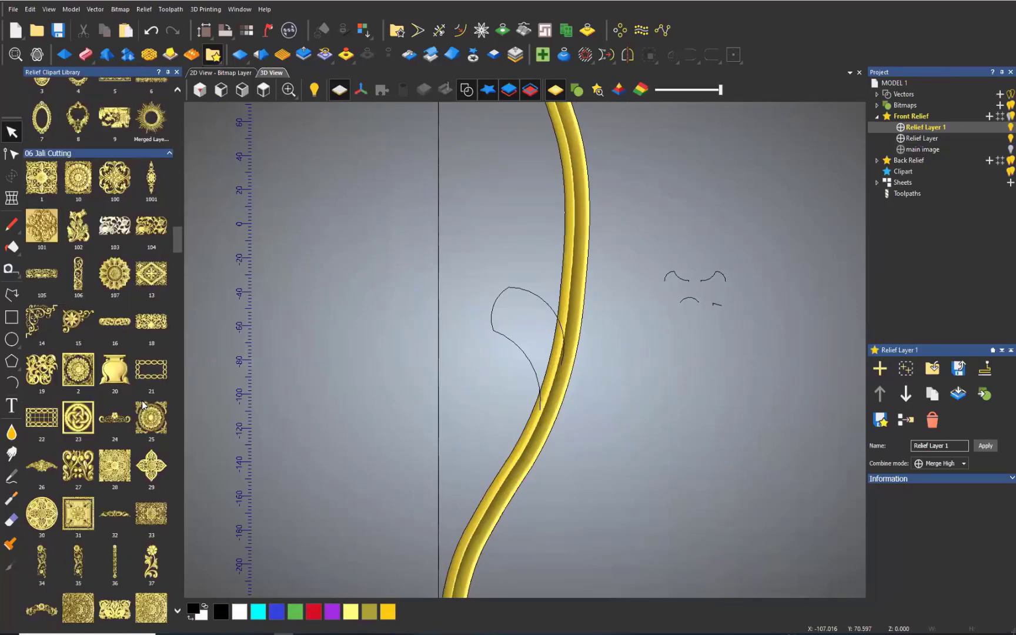
{"action": "scroll", "coordinate": [143, 404], "scroll_direction": "down", "scroll_amount": 12}
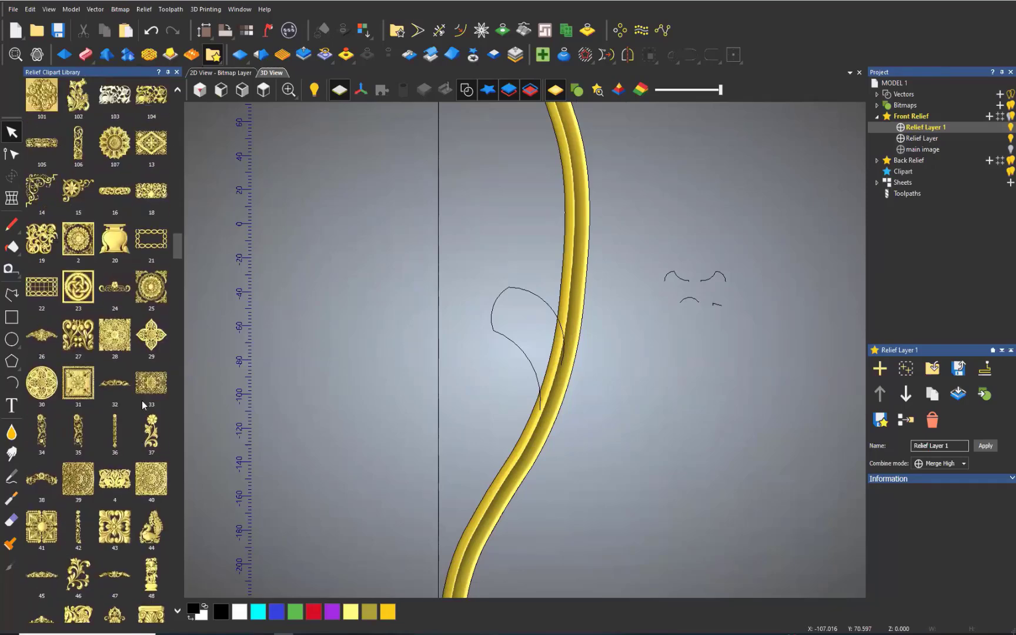
{"action": "scroll", "coordinate": [143, 398], "scroll_direction": "down", "scroll_amount": 12}
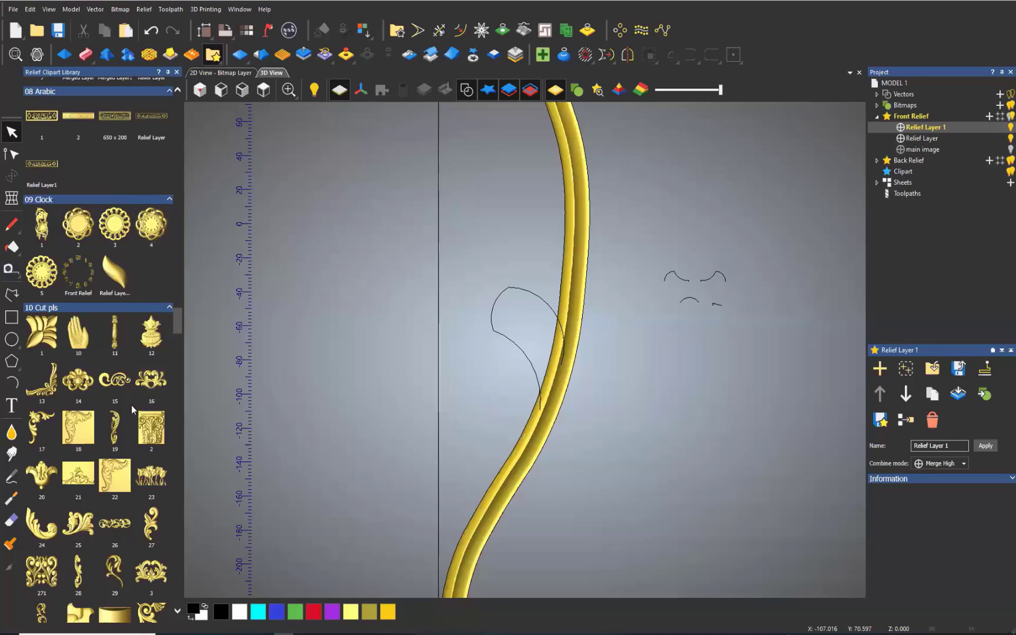
{"action": "scroll", "coordinate": [131, 405], "scroll_direction": "down", "scroll_amount": 3}
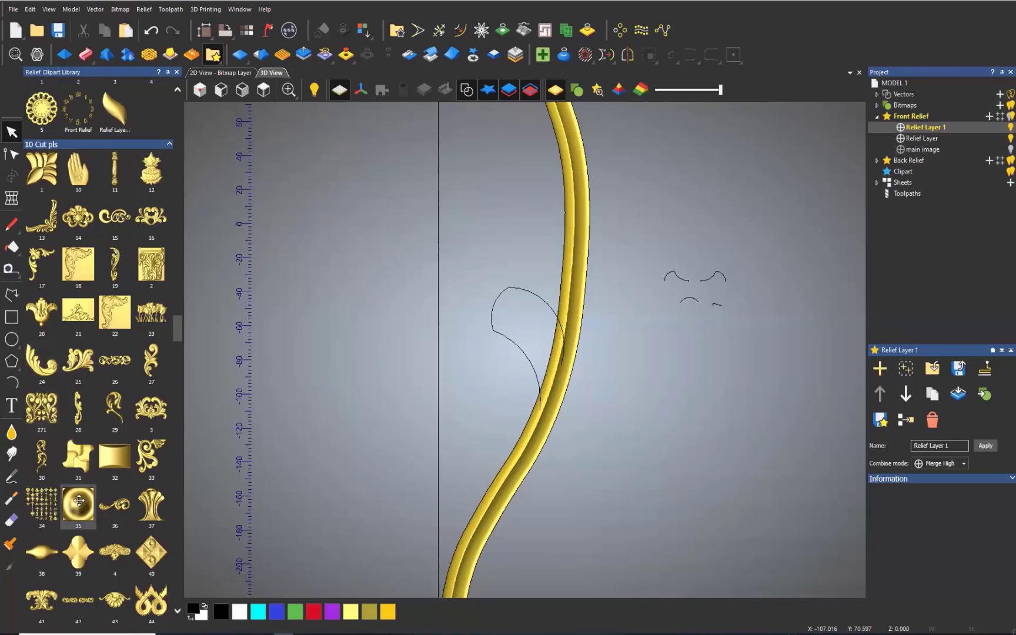
{"action": "left_click_drag", "start_coordinate": [40, 369], "coordinate": [462, 368]}
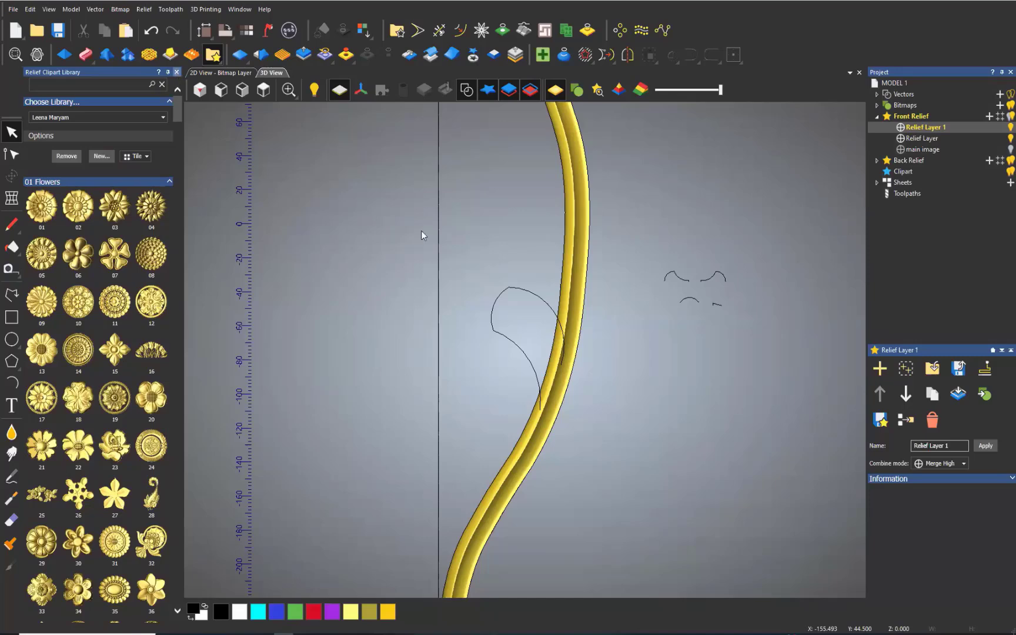
{"action": "scroll", "coordinate": [499, 389], "scroll_direction": "down", "scroll_amount": 5}
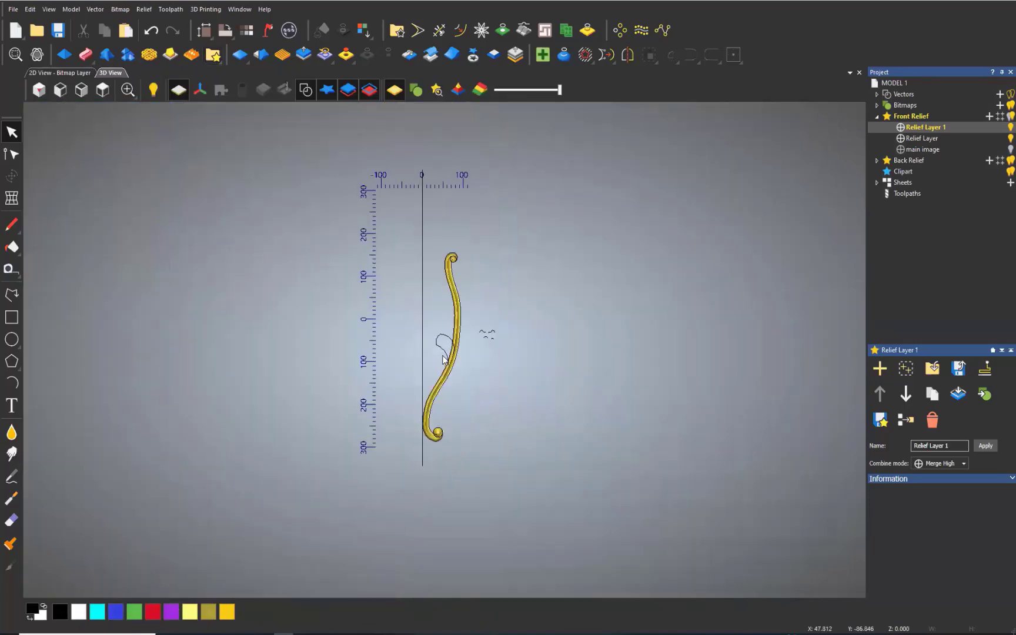
{"action": "scroll", "coordinate": [446, 359], "scroll_direction": "up", "scroll_amount": 4}
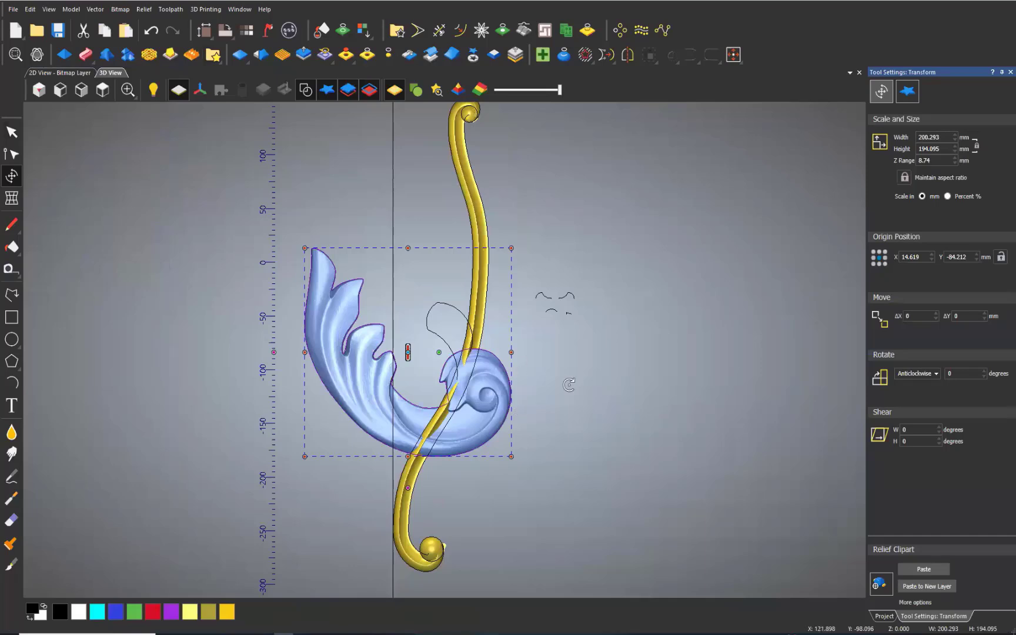
Mirror the leaf clipart vertically over its top edge without keeping the original, and rotate it about 76 degrees clockwise.
{"action": "left_click", "coordinate": [628, 55]}
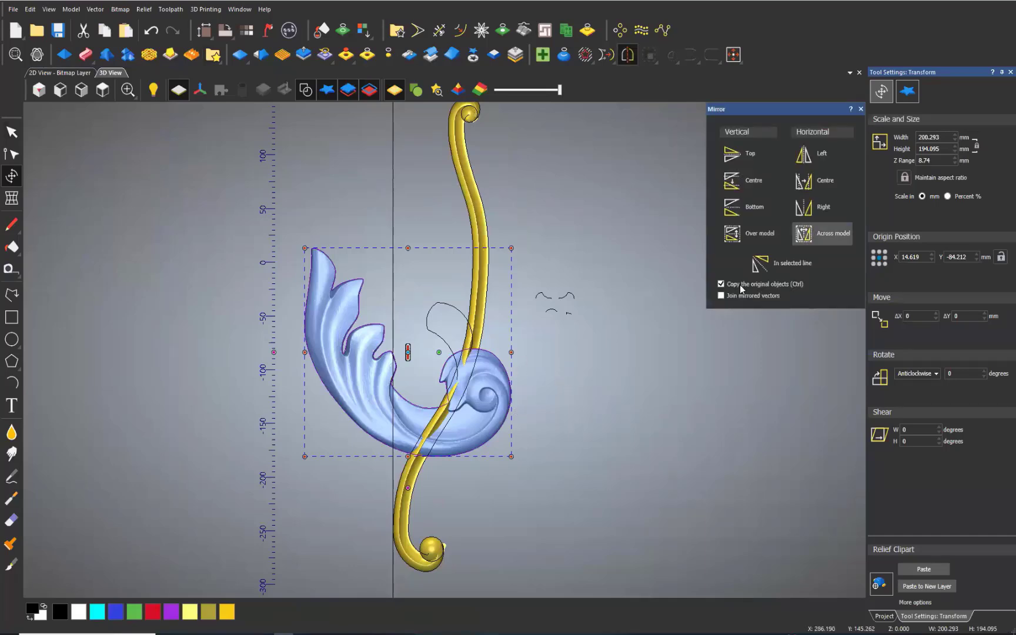
{"action": "left_click", "coordinate": [742, 154]}
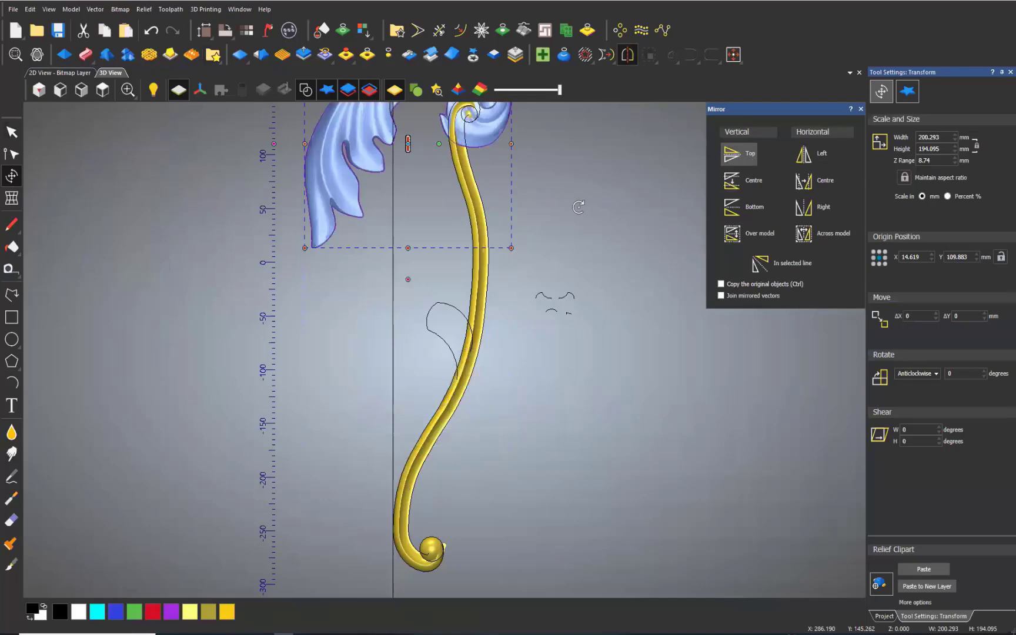
{"action": "scroll", "coordinate": [504, 146], "scroll_direction": "down", "scroll_amount": 2}
{"action": "scroll", "coordinate": [504, 157], "scroll_direction": "up", "scroll_amount": 2}
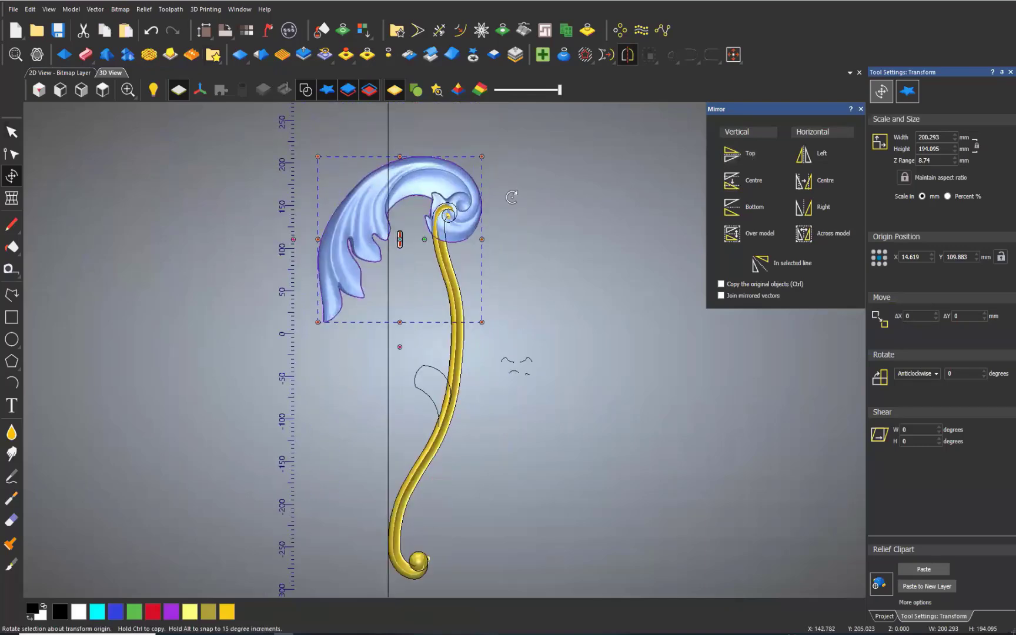
{"action": "left_click_drag", "start_coordinate": [513, 197], "coordinate": [483, 321]}
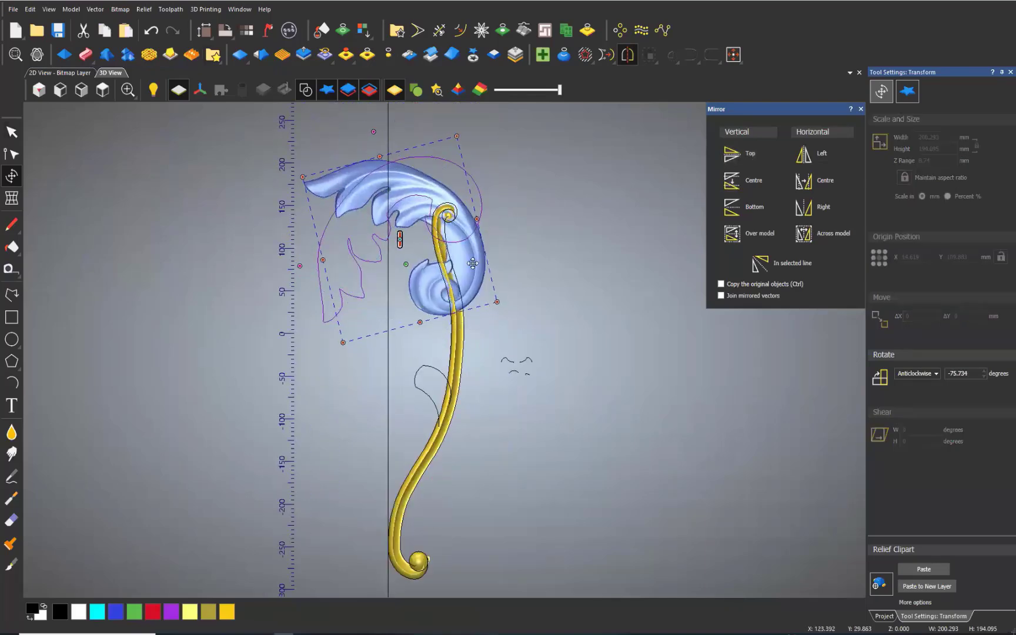
Move the leaf down onto the stem's lower half and scale it proportionally to about 68 × 56 mm.
{"action": "left_click_drag", "start_coordinate": [458, 358], "coordinate": [434, 503]}
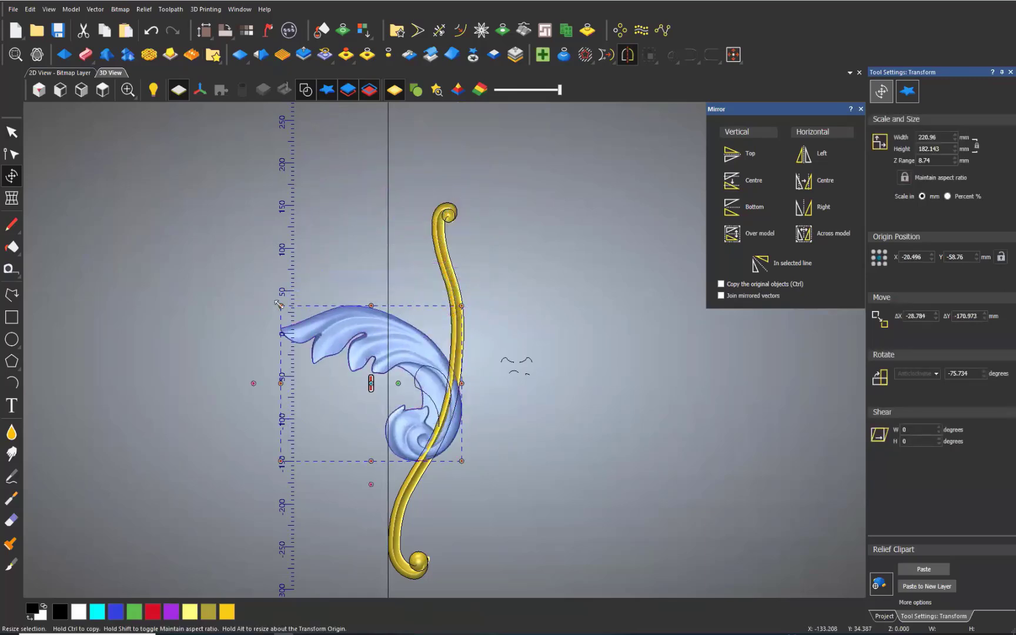
{"action": "left_click_drag", "start_coordinate": [280, 304], "coordinate": [422, 411]}
{"action": "scroll", "coordinate": [465, 440], "scroll_direction": "up", "scroll_amount": 3}
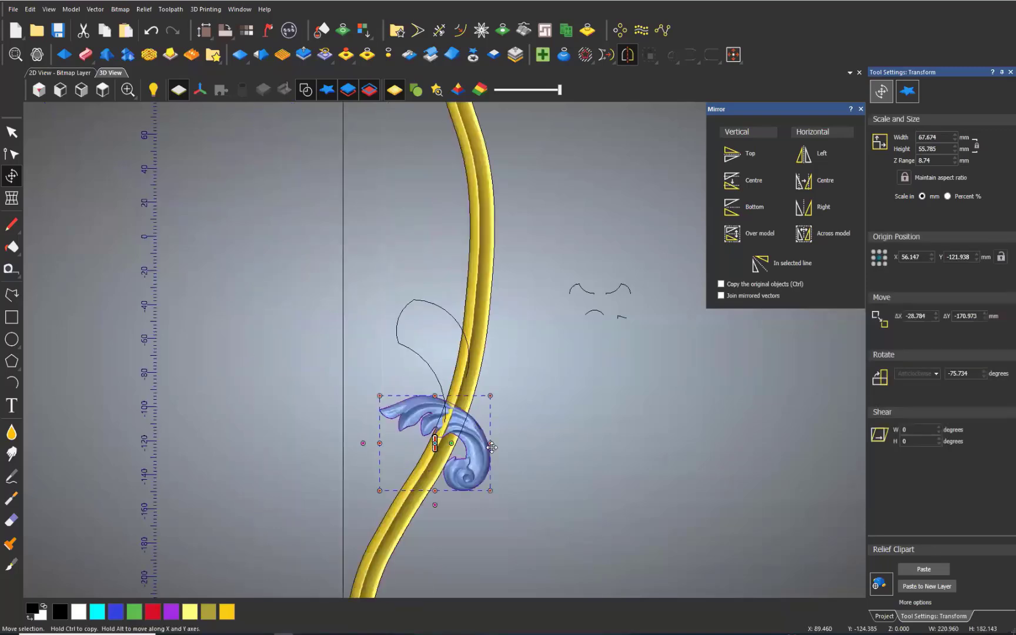
Move the small leaf onto the traced leaf outline and rotate it about 22 degrees clockwise to follow the stem.
{"action": "left_click_drag", "start_coordinate": [475, 444], "coordinate": [464, 344]}
{"action": "left_click_drag", "start_coordinate": [525, 380], "coordinate": [507, 420]}
{"action": "left_click_drag", "start_coordinate": [444, 328], "coordinate": [440, 359]}
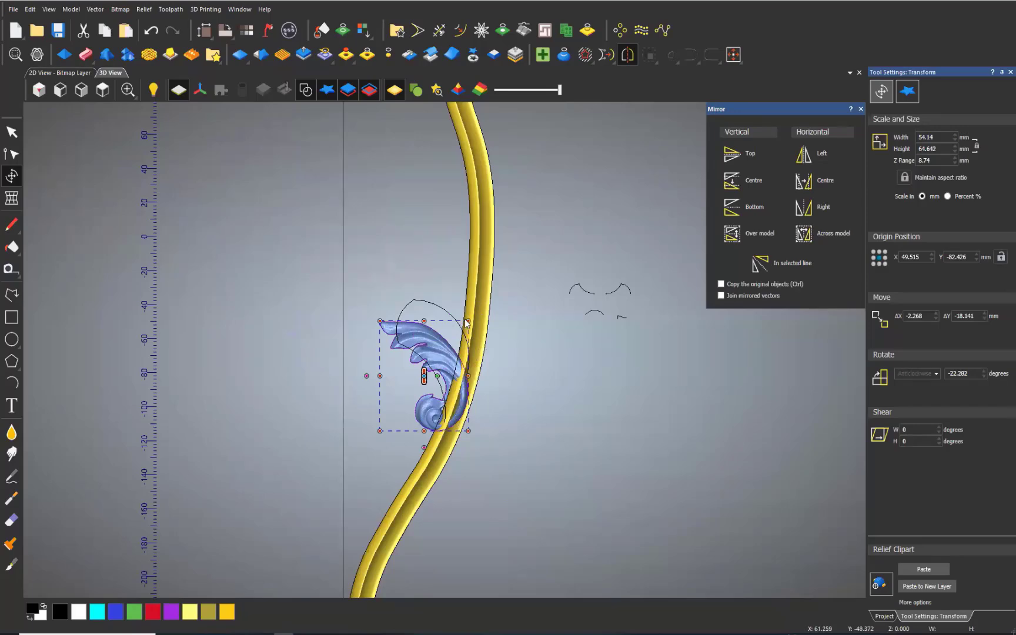
Enlarge the leaf to about 66 × 79 mm, rotate it about 18 degrees further clockwise and recentre it on the traced outline.
{"action": "left_click_drag", "start_coordinate": [469, 321], "coordinate": [489, 295]}
{"action": "scroll", "coordinate": [439, 352], "scroll_direction": "up", "scroll_amount": 1}
{"action": "scroll", "coordinate": [440, 352], "scroll_direction": "up", "scroll_amount": 1}
{"action": "left_click_drag", "start_coordinate": [445, 335], "coordinate": [424, 347]}
{"action": "left_click_drag", "start_coordinate": [546, 410], "coordinate": [528, 444]}
{"action": "left_click_drag", "start_coordinate": [452, 360], "coordinate": [452, 358]}
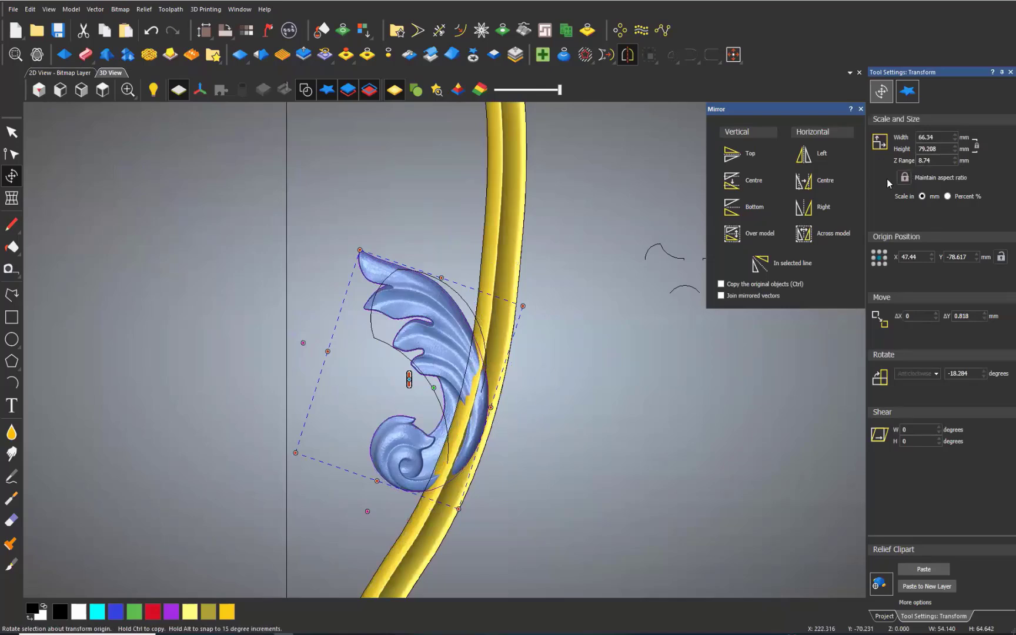
Shift the leaf over the stem so its origin lies at about X 52, Y -83 mm.
{"action": "left_click_drag", "start_coordinate": [431, 323], "coordinate": [436, 322]}
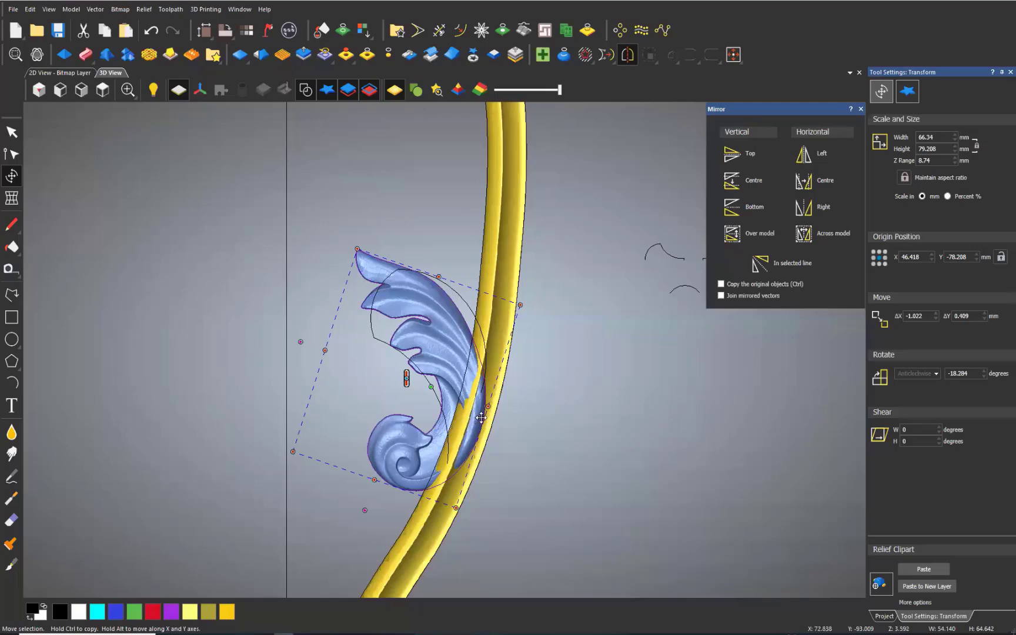
{"action": "left_click_drag", "start_coordinate": [481, 417], "coordinate": [494, 424]}
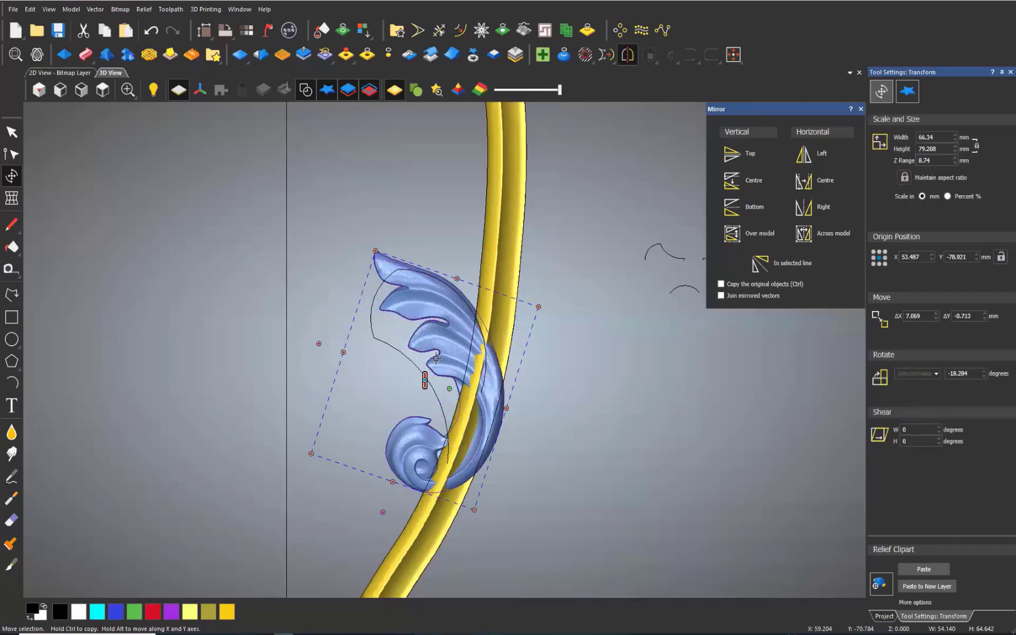
{"action": "mouse_move", "coordinate": [433, 365]}
{"action": "left_mouse_down"}
{"action": "mouse_move", "coordinate": [423, 379]}
{"action": "mouse_move", "coordinate": [436, 369]}
{"action": "left_mouse_up"}
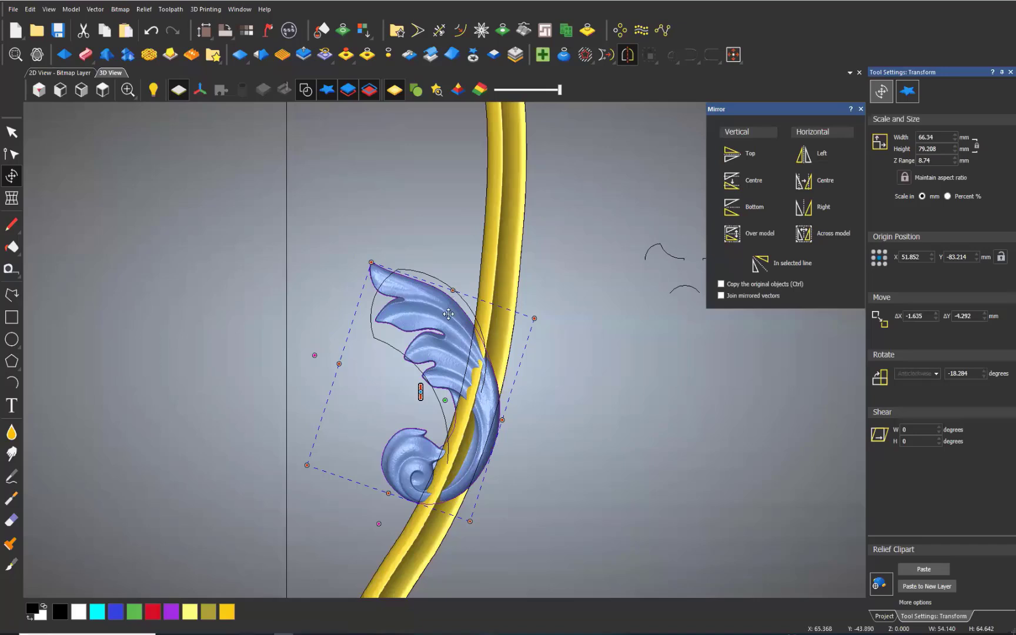
Scale the rotated leaf to about 54 × 97 mm and reposition it over the traced outline at about X 56, Y -80 mm.
{"action": "left_click", "coordinate": [388, 264]}
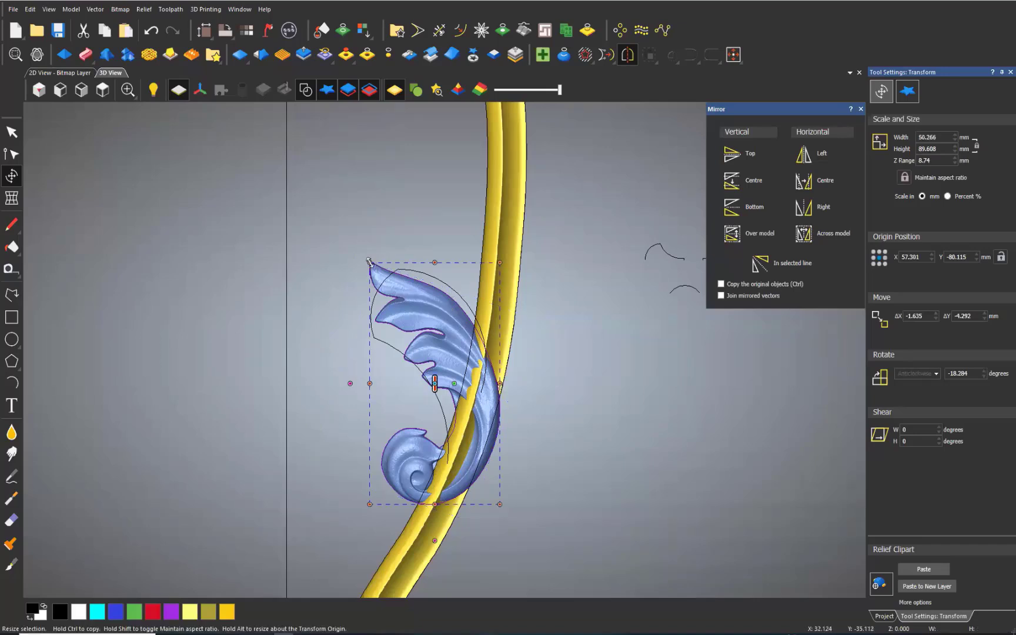
{"action": "left_click_drag", "start_coordinate": [372, 263], "coordinate": [360, 241]}
{"action": "left_click_drag", "start_coordinate": [433, 319], "coordinate": [435, 329]}
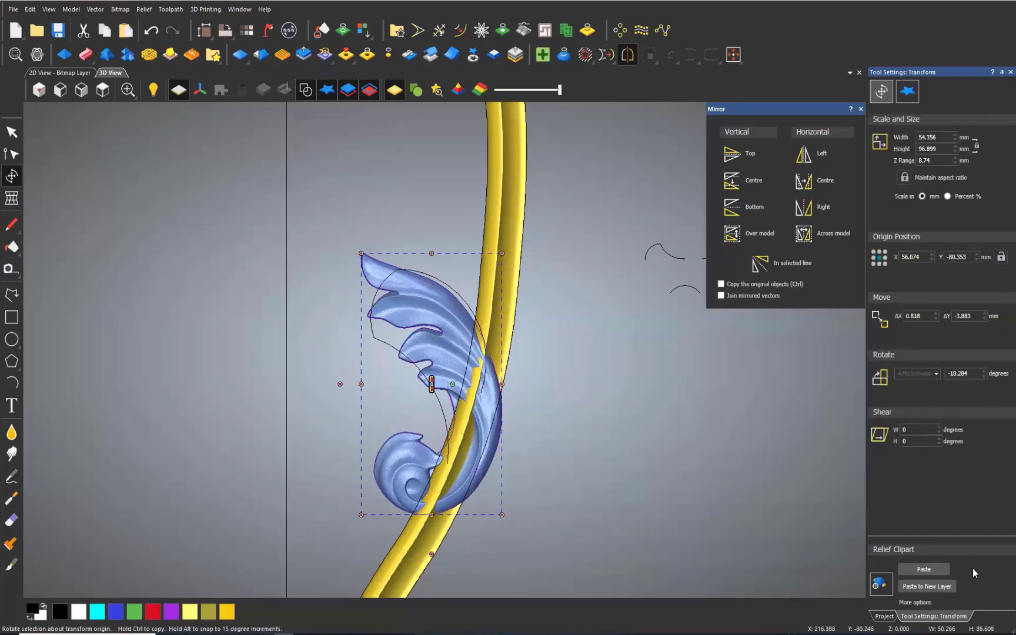
Paste the fitted leaf clipart into Relief Layer 1 and scale the layer's relief to a height of 10 mm.
{"action": "left_click", "coordinate": [922, 573]}
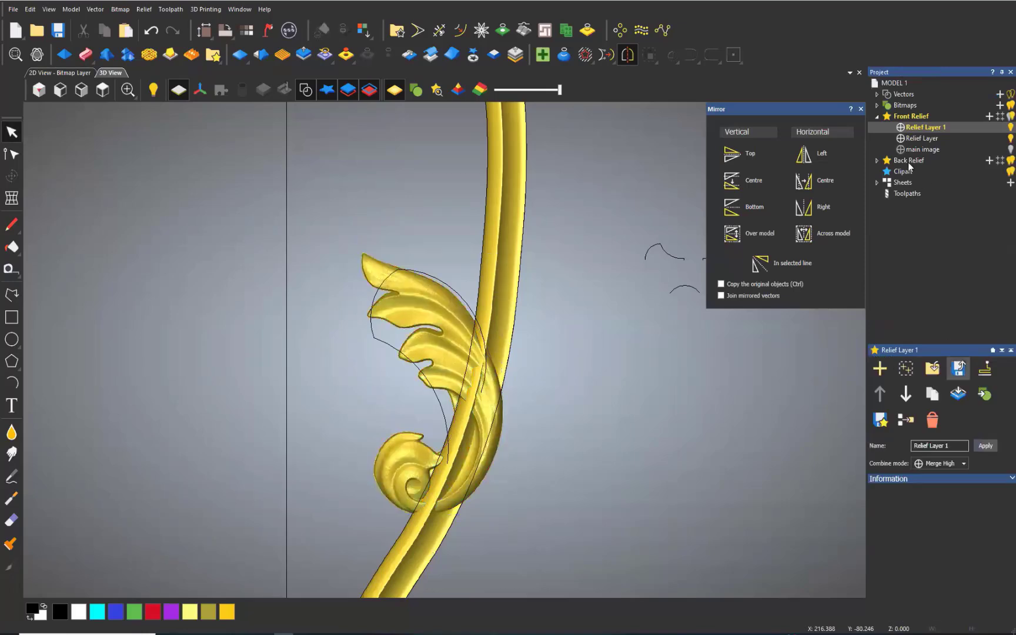
{"action": "left_click", "coordinate": [303, 54]}
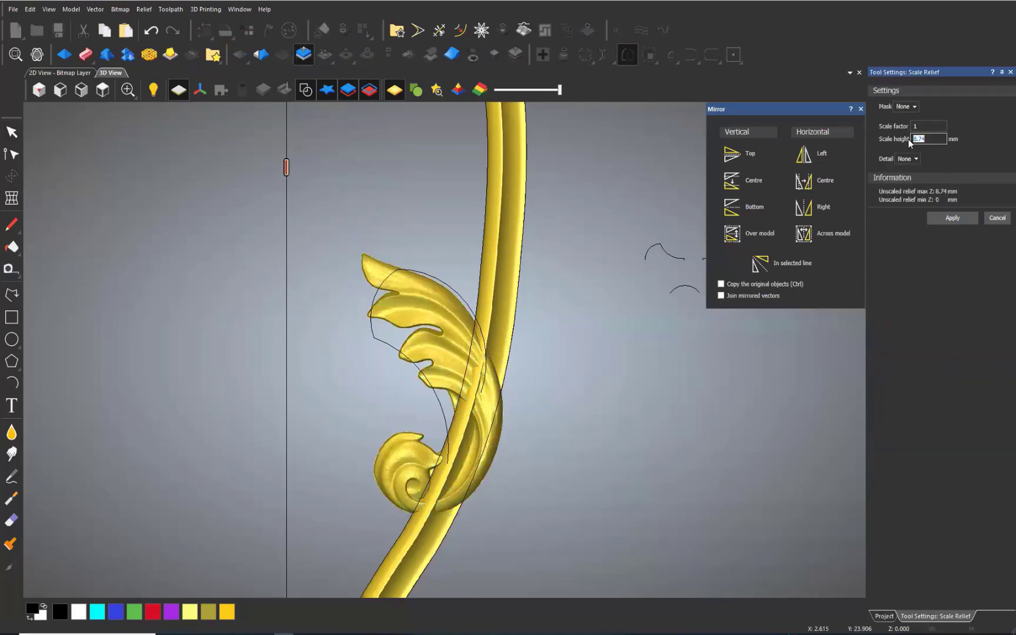
{"action": "type", "text": "10"}
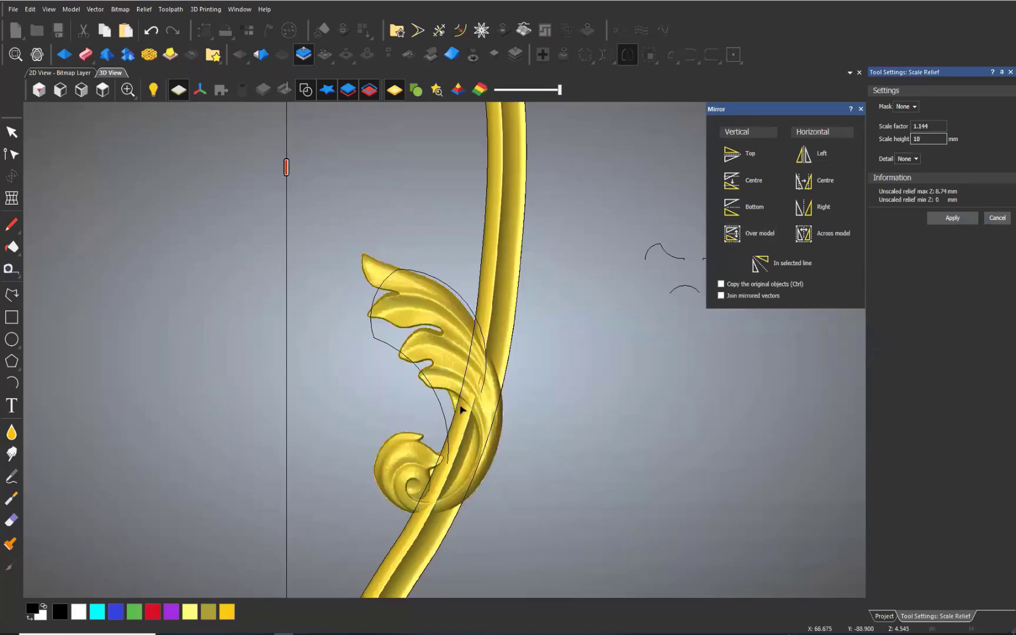
{"action": "scroll", "coordinate": [461, 406], "scroll_direction": "up", "scroll_amount": 2}
{"action": "left_click", "coordinate": [991, 219]}
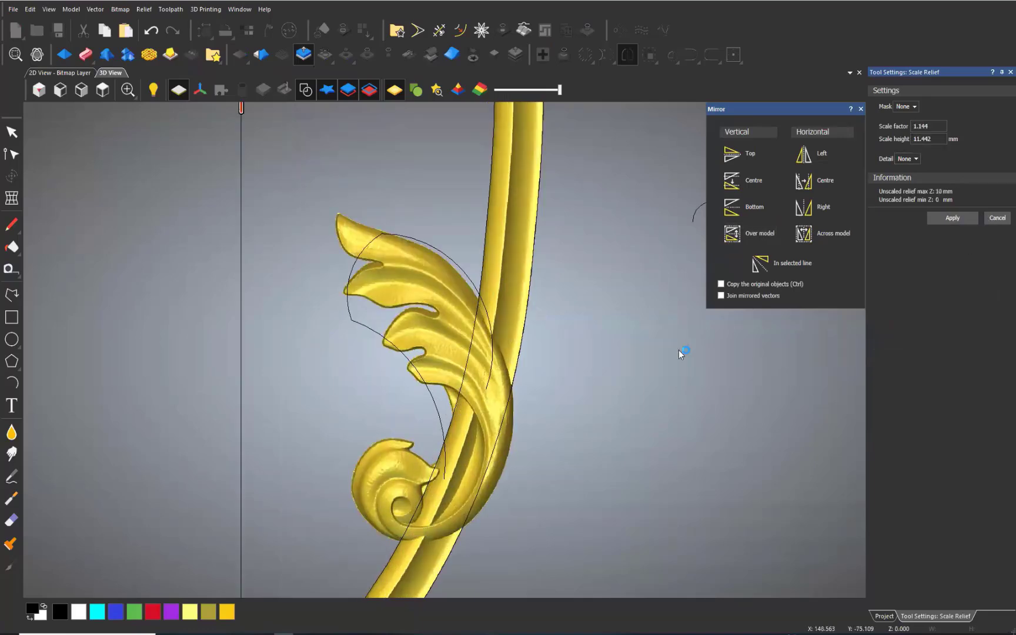
Draw a closed polyline about 90 × 79 mm around the leaf's lower curl, following the stem where the upper fronds meet it.
{"action": "scroll", "coordinate": [521, 385], "scroll_direction": "down", "scroll_amount": 1}
{"action": "left_click_drag", "start_coordinate": [525, 341], "coordinate": [429, 311]}
{"action": "scroll", "coordinate": [431, 314], "scroll_direction": "up", "scroll_amount": 2}
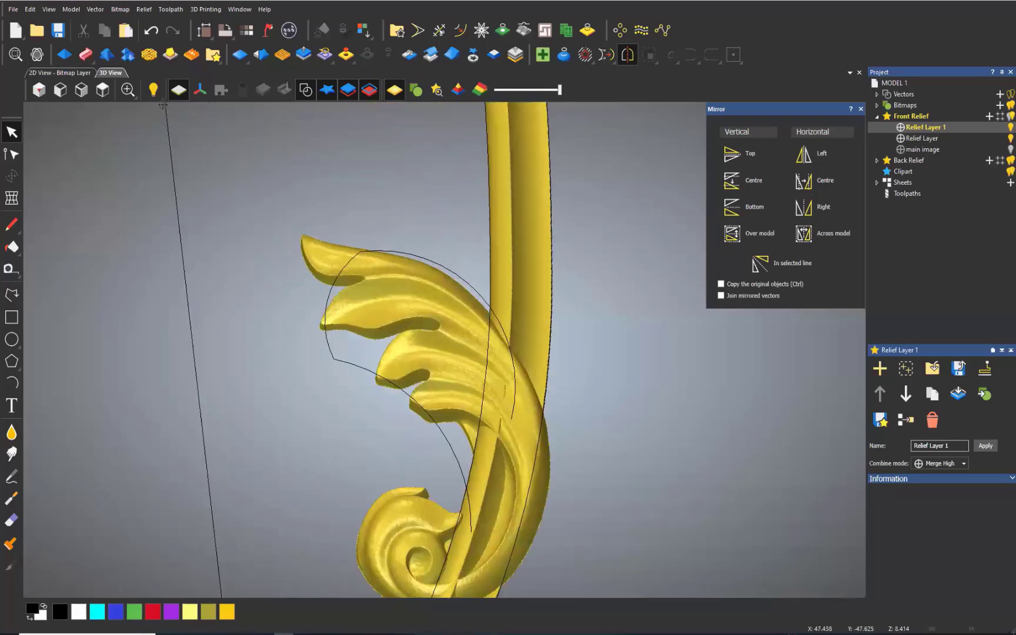
{"action": "left_click", "coordinate": [102, 90]}
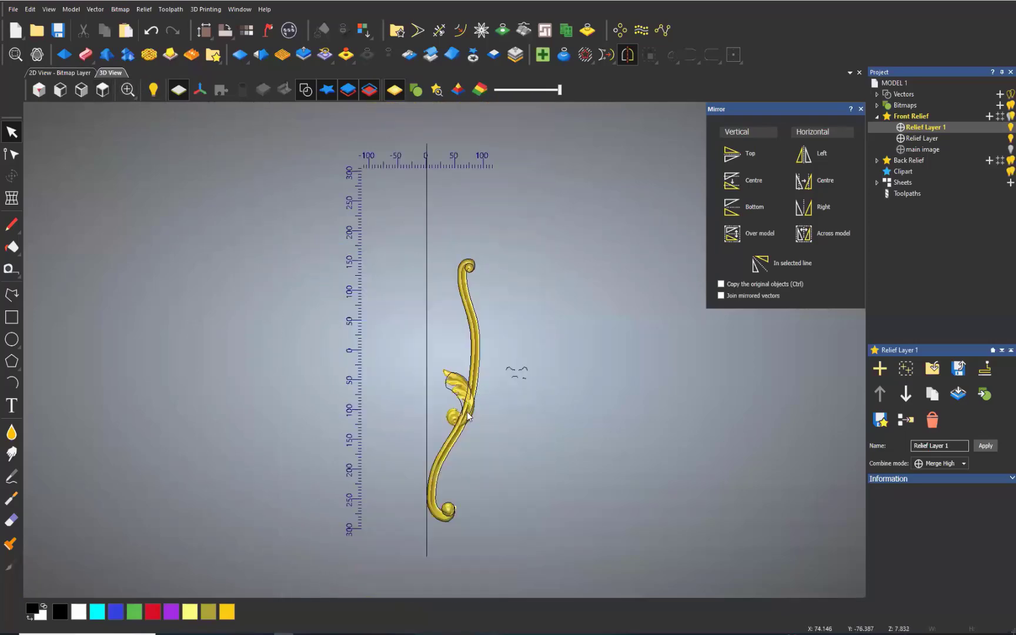
{"action": "scroll", "coordinate": [469, 416], "scroll_direction": "up", "scroll_amount": 4}
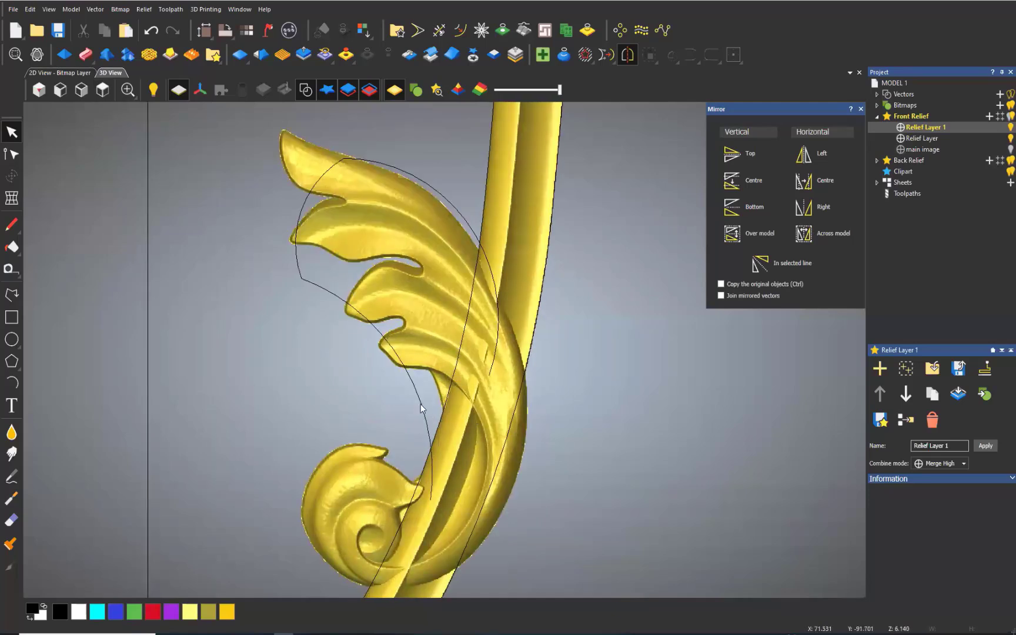
{"action": "left_click", "coordinate": [19, 298]}
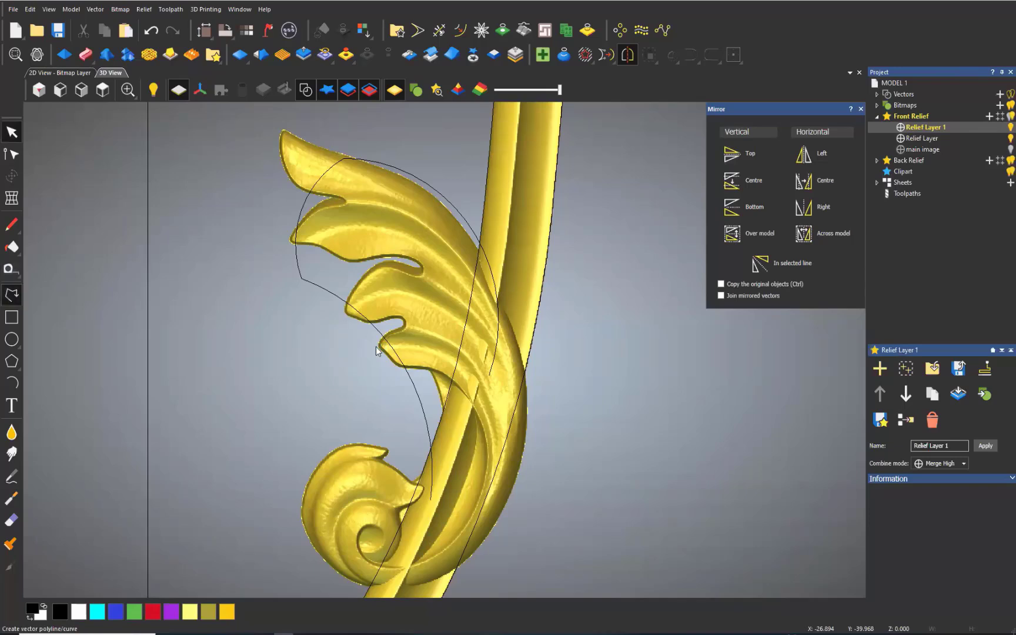
{"action": "left_click", "coordinate": [449, 446]}
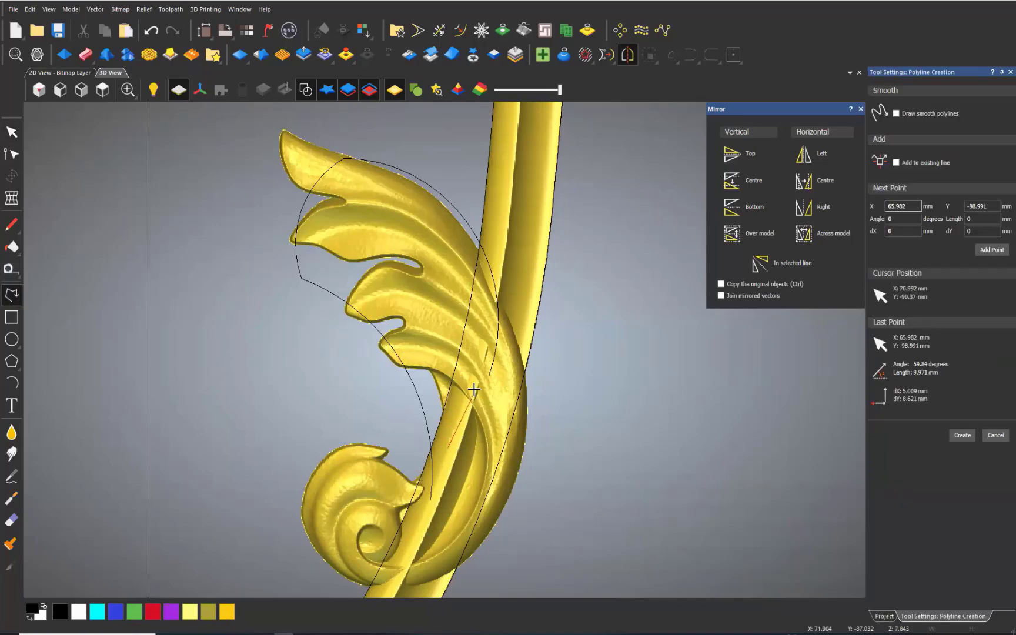
{"action": "left_click", "coordinate": [499, 267]}
{"action": "left_click", "coordinate": [501, 268]}
{"action": "left_click", "coordinate": [654, 315]}
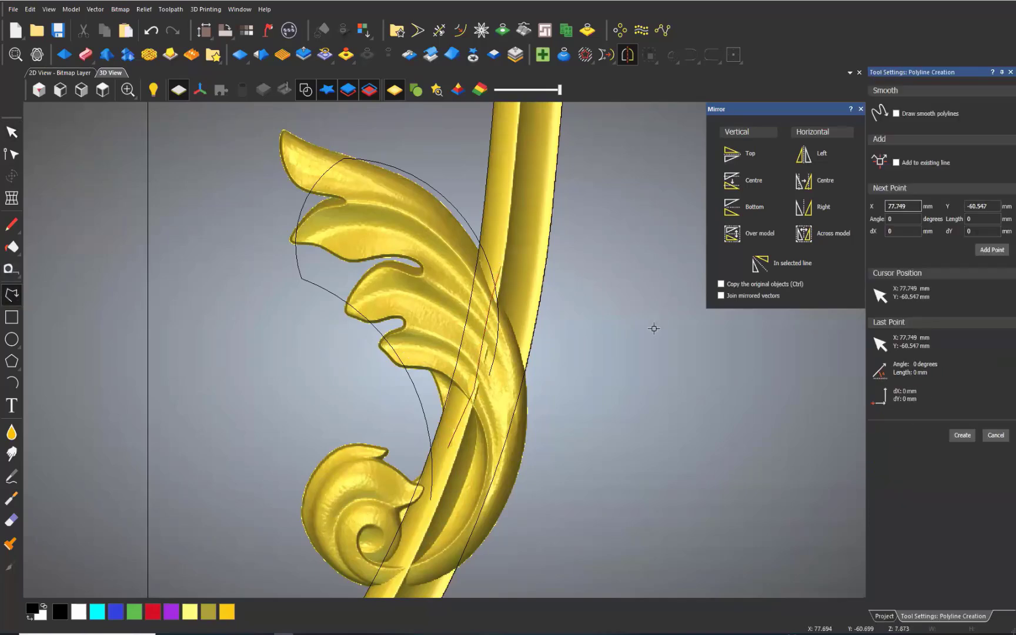
{"action": "scroll", "coordinate": [618, 411], "scroll_direction": "down", "scroll_amount": 2}
{"action": "left_click", "coordinate": [545, 512]}
{"action": "left_click", "coordinate": [432, 534]}
{"action": "left_click", "coordinate": [359, 517]}
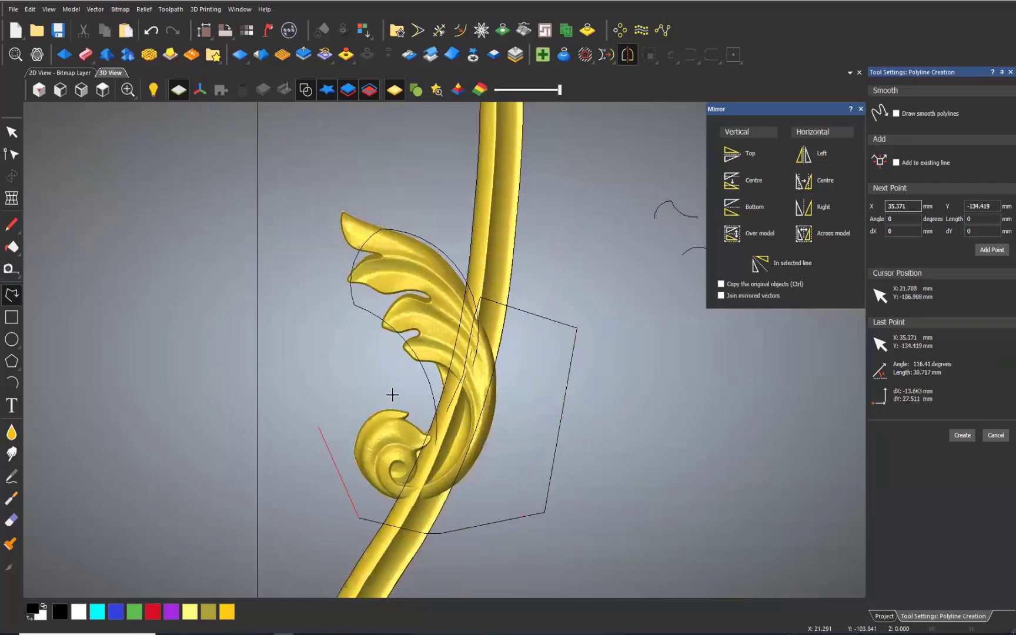
{"action": "left_click", "coordinate": [319, 427]}
{"action": "left_click", "coordinate": [393, 395]}
{"action": "left_click", "coordinate": [447, 411]}
Clear the leaf relief inside the closed polyline and delete the polyline.
{"action": "key", "text": "Escape"}
{"action": "scroll", "coordinate": [460, 421], "scroll_direction": "up", "scroll_amount": 1}
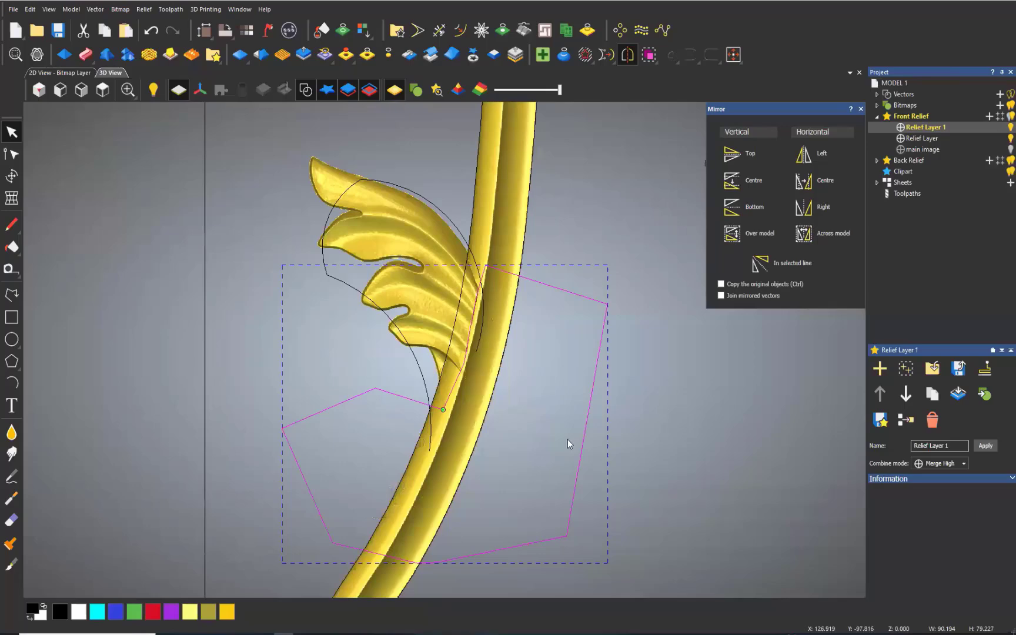
{"action": "key", "text": "Delete"}
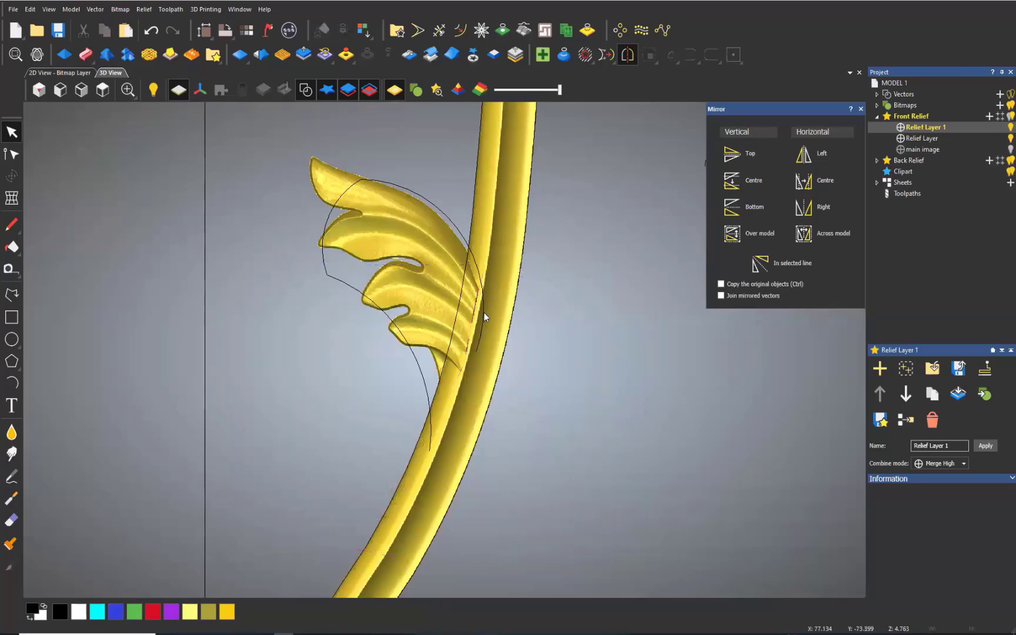
Set up a linear relief fade at 100% strength from about X 26.8, Y -56.0 to about X 77.9, Y -85.5 mm.
{"action": "scroll", "coordinate": [484, 312], "scroll_direction": "up", "scroll_amount": 3}
{"action": "left_click_drag", "start_coordinate": [470, 336], "coordinate": [372, 246]}
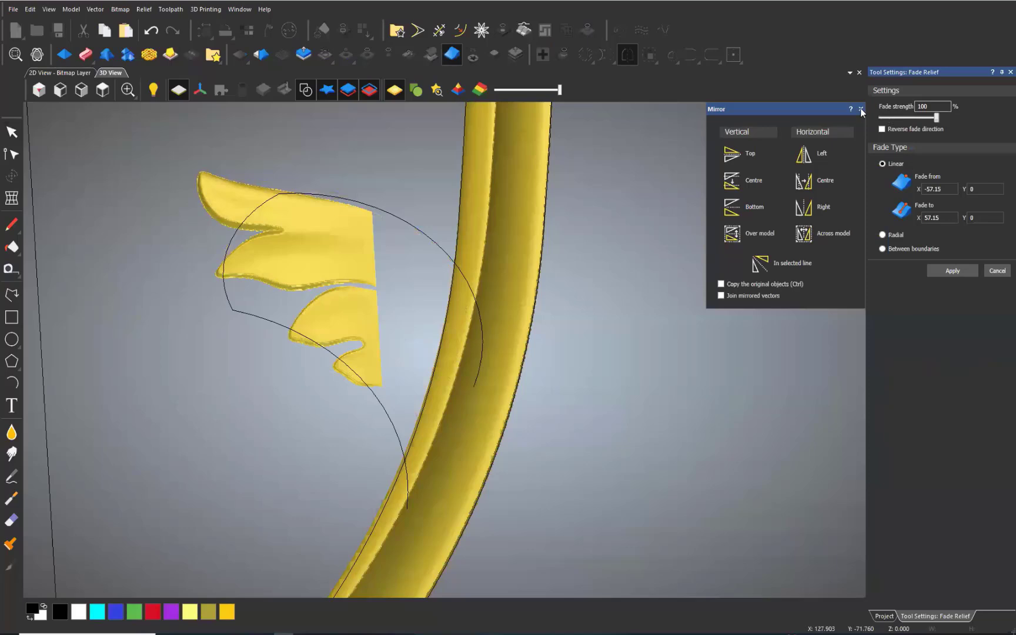
{"action": "scroll", "coordinate": [480, 321], "scroll_direction": "down", "scroll_amount": 6}
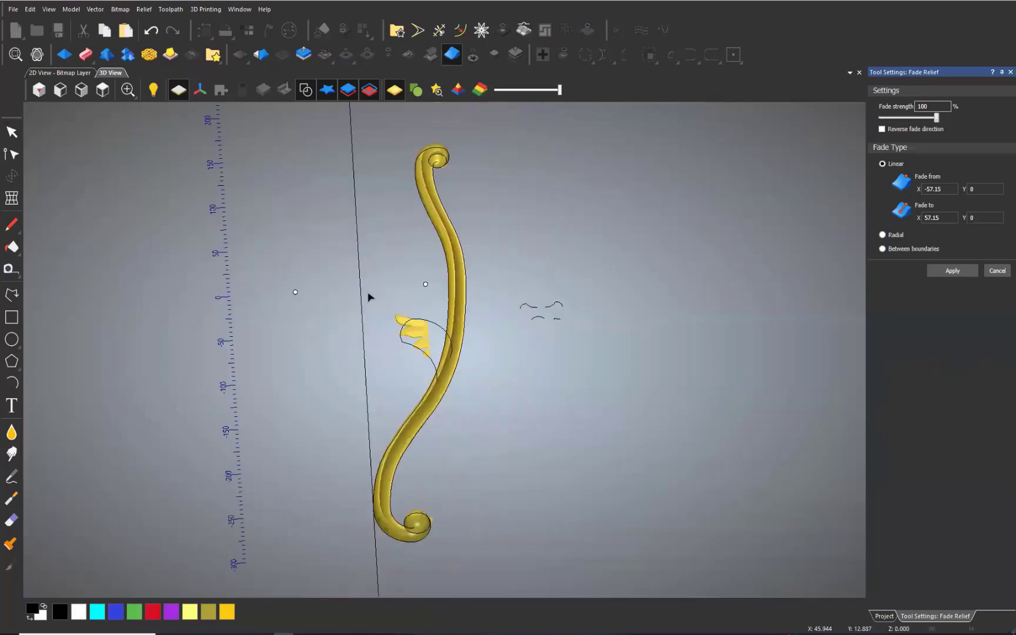
{"action": "left_click", "coordinate": [103, 90]}
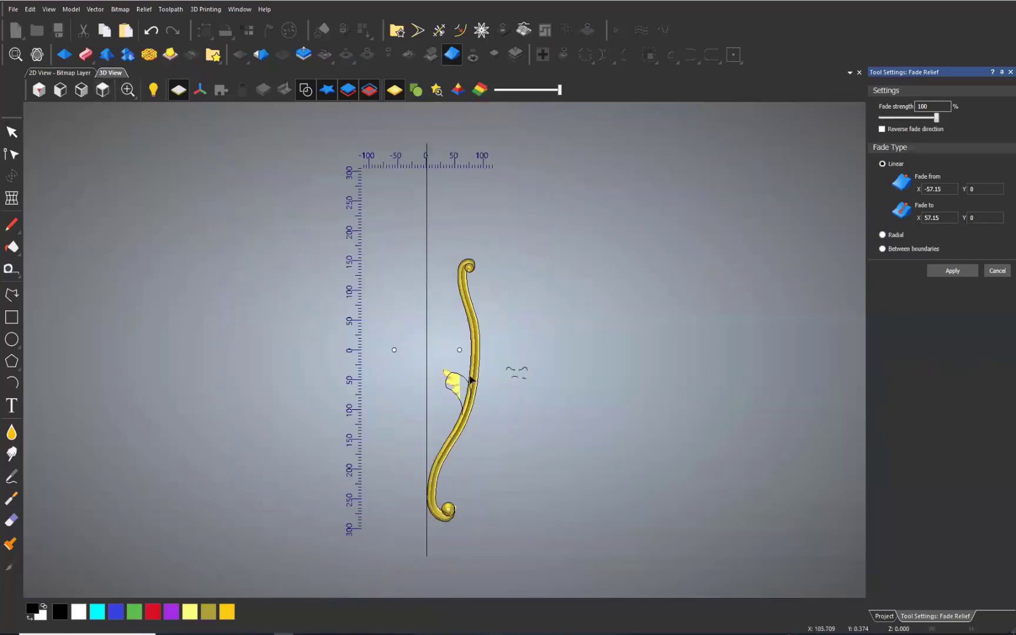
{"action": "scroll", "coordinate": [470, 379], "scroll_direction": "up", "scroll_amount": 4}
{"action": "left_click_drag", "start_coordinate": [425, 273], "coordinate": [462, 424]}
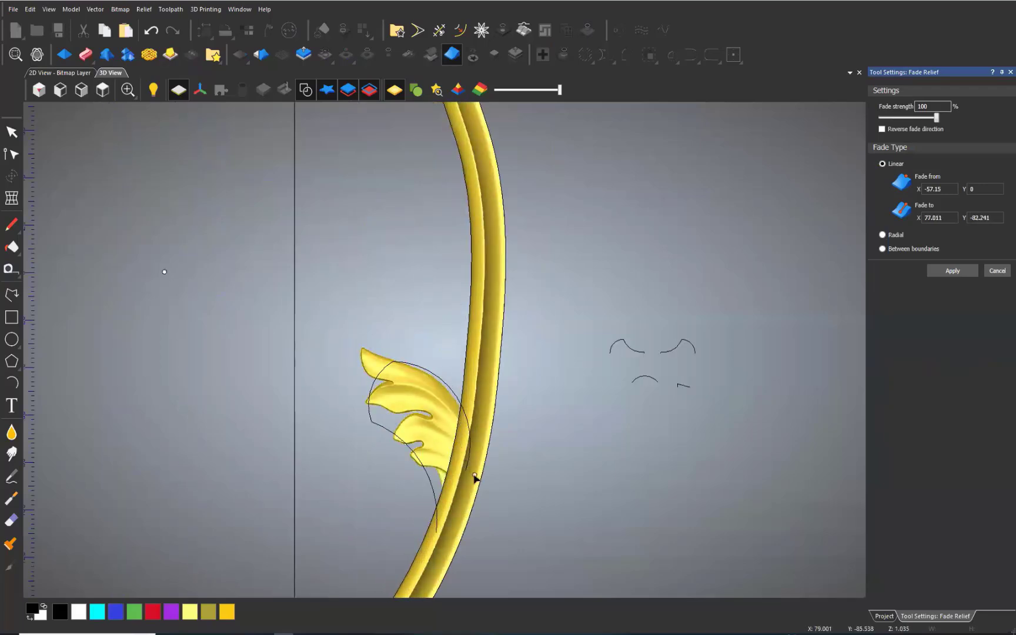
{"action": "left_click_drag", "start_coordinate": [475, 478], "coordinate": [472, 475]}
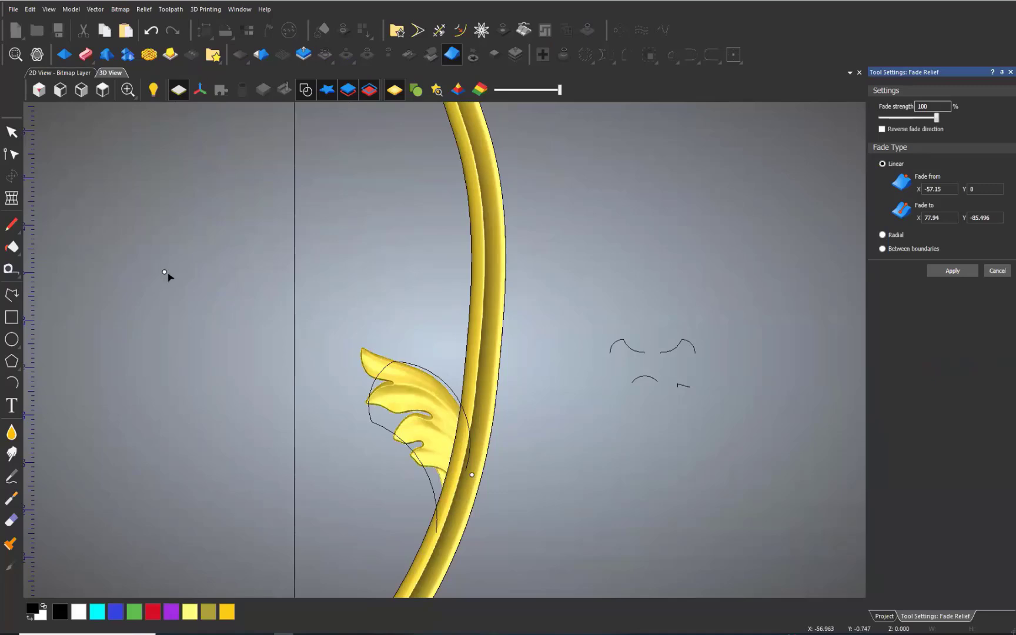
{"action": "mouse_move", "coordinate": [360, 361]}
{"action": "left_mouse_down"}
{"action": "mouse_move", "coordinate": [366, 367]}
{"action": "mouse_move", "coordinate": [364, 352]}
{"action": "left_mouse_up"}
{"action": "left_click", "coordinate": [357, 408]}
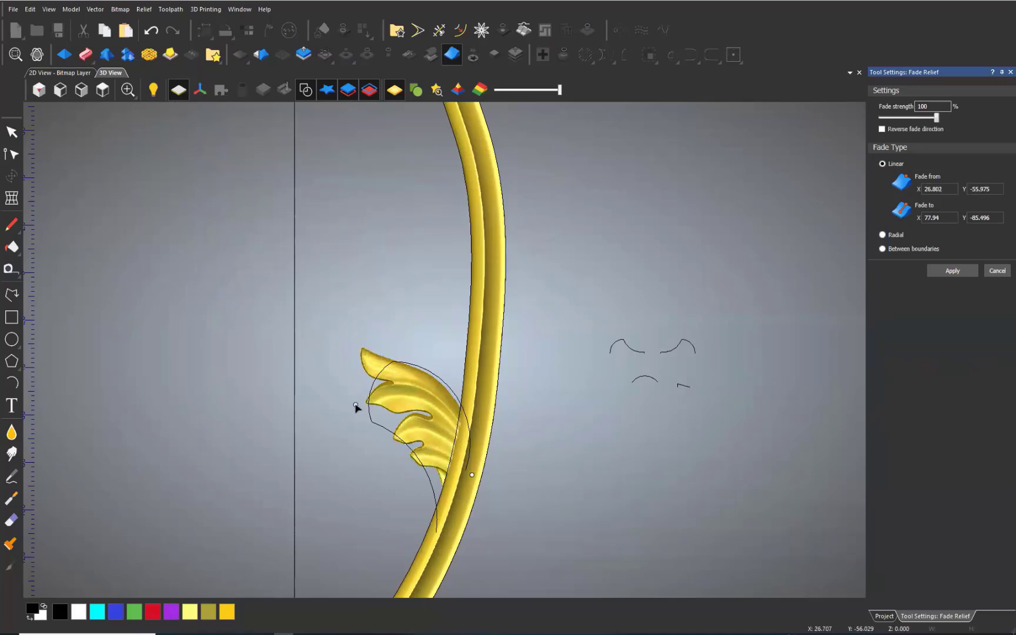
Move the fade's end point beyond the stem to about X 86.8, Y -80.0 mm.
{"action": "scroll", "coordinate": [455, 465], "scroll_direction": "up", "scroll_amount": 3}
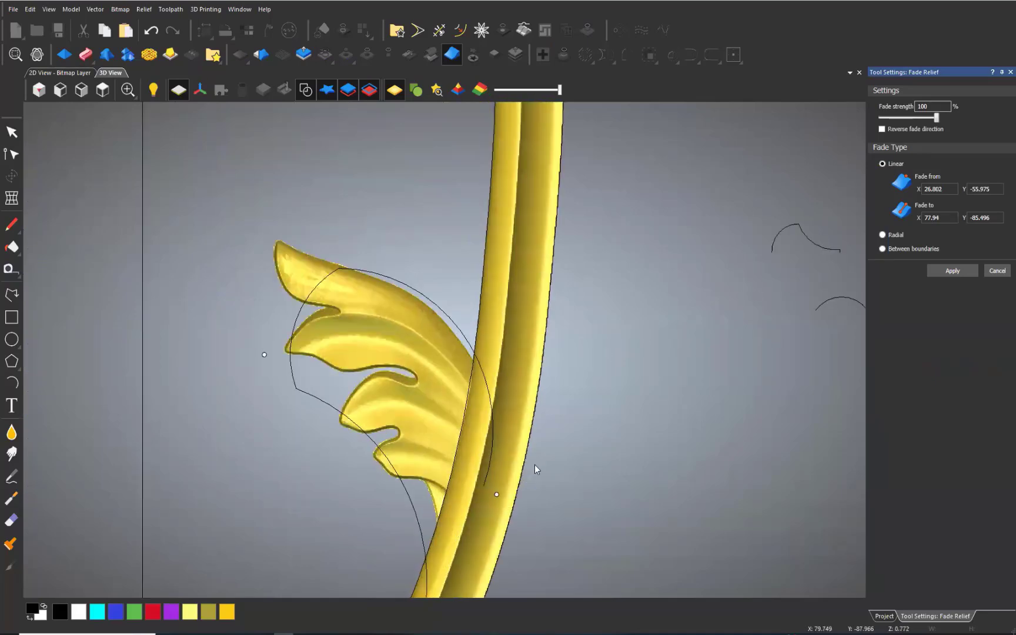
{"action": "mouse_move", "coordinate": [534, 468]}
{"action": "middle_mouse_down"}
{"action": "mouse_move", "coordinate": [567, 377]}
{"action": "mouse_move", "coordinate": [534, 471]}
{"action": "middle_mouse_up"}
{"action": "mouse_move", "coordinate": [531, 466]}
{"action": "left_mouse_down"}
{"action": "mouse_move", "coordinate": [483, 413]}
{"action": "mouse_move", "coordinate": [487, 438]}
{"action": "mouse_move", "coordinate": [694, 472]}
{"action": "left_mouse_up"}
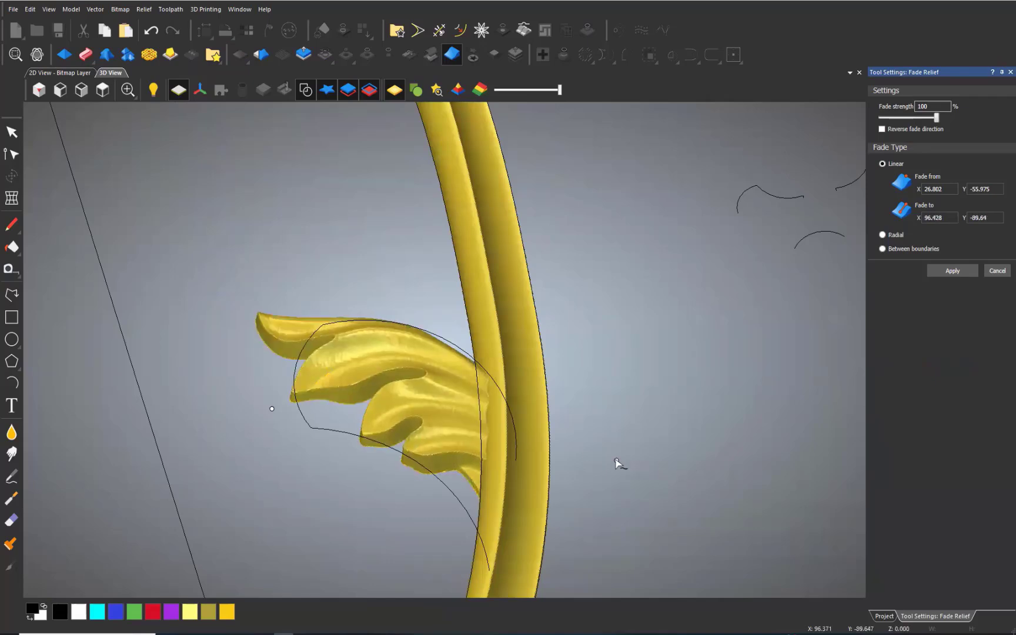
{"action": "left_click_drag", "start_coordinate": [618, 464], "coordinate": [534, 426]}
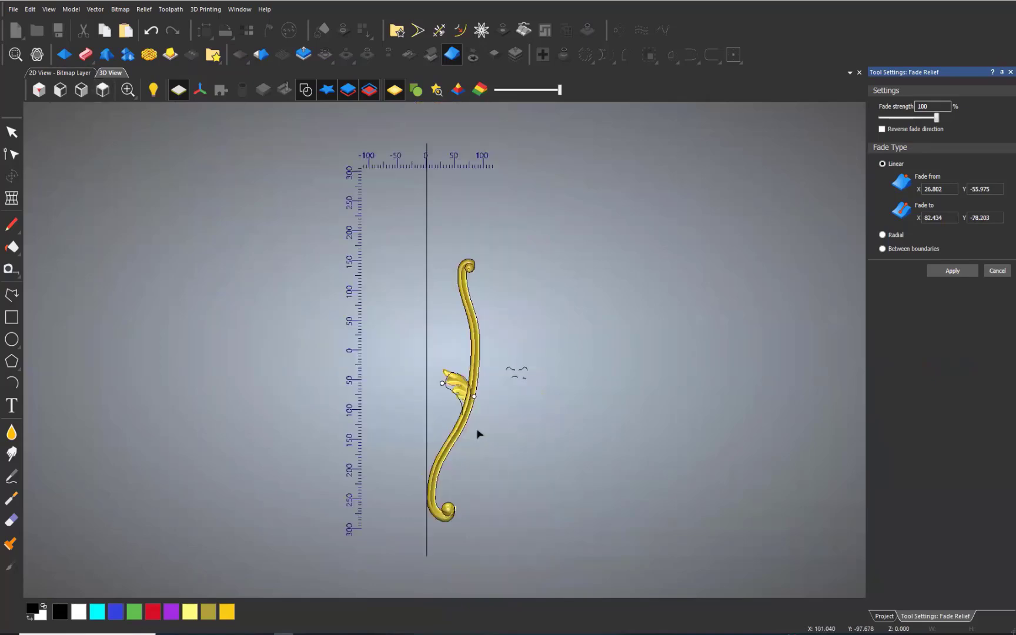
{"action": "scroll", "coordinate": [476, 390], "scroll_direction": "up", "scroll_amount": 10}
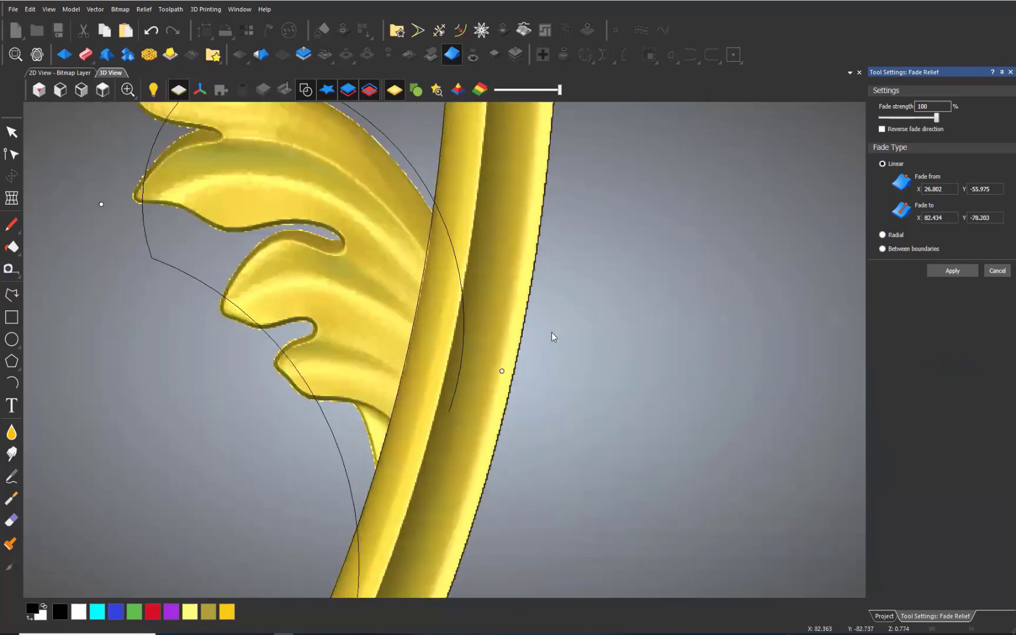
{"action": "mouse_move", "coordinate": [584, 189]}
{"action": "left_mouse_down"}
{"action": "mouse_move", "coordinate": [524, 267]}
{"action": "mouse_move", "coordinate": [517, 312]}
{"action": "left_mouse_up"}
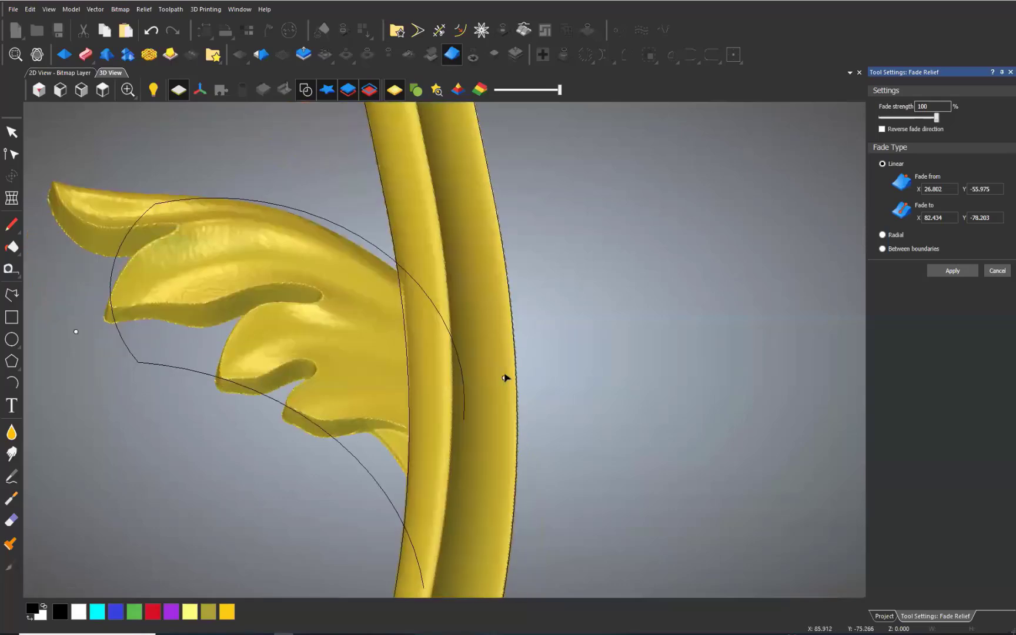
{"action": "left_click_drag", "start_coordinate": [504, 379], "coordinate": [538, 381]}
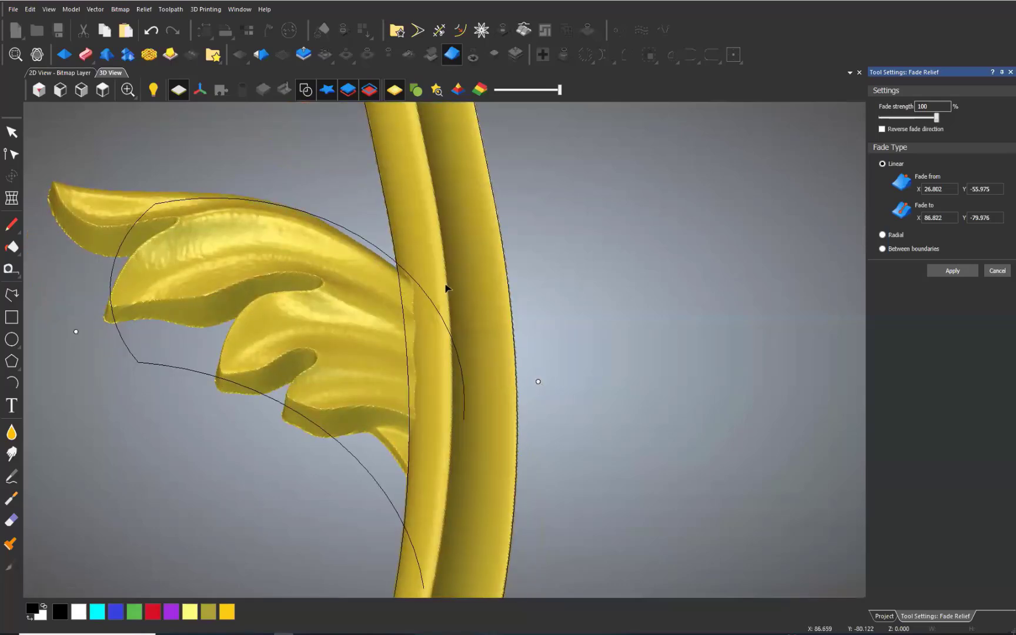
Apply the linear fade to the leaf relief and finish the Fade Relief tool.
{"action": "left_click", "coordinate": [101, 89]}
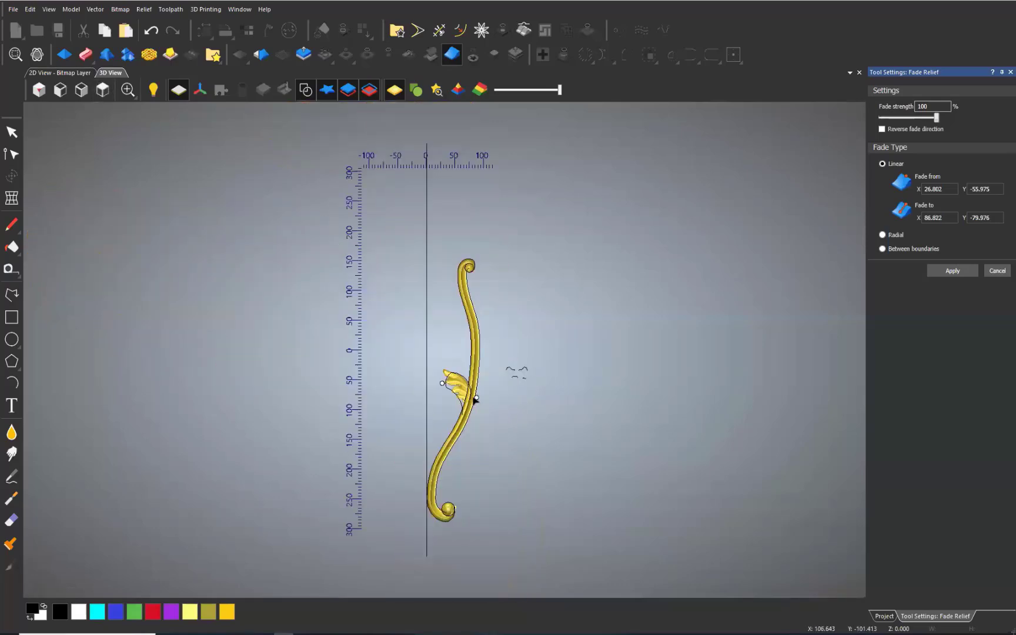
{"action": "scroll", "coordinate": [475, 400], "scroll_direction": "up", "scroll_amount": 5}
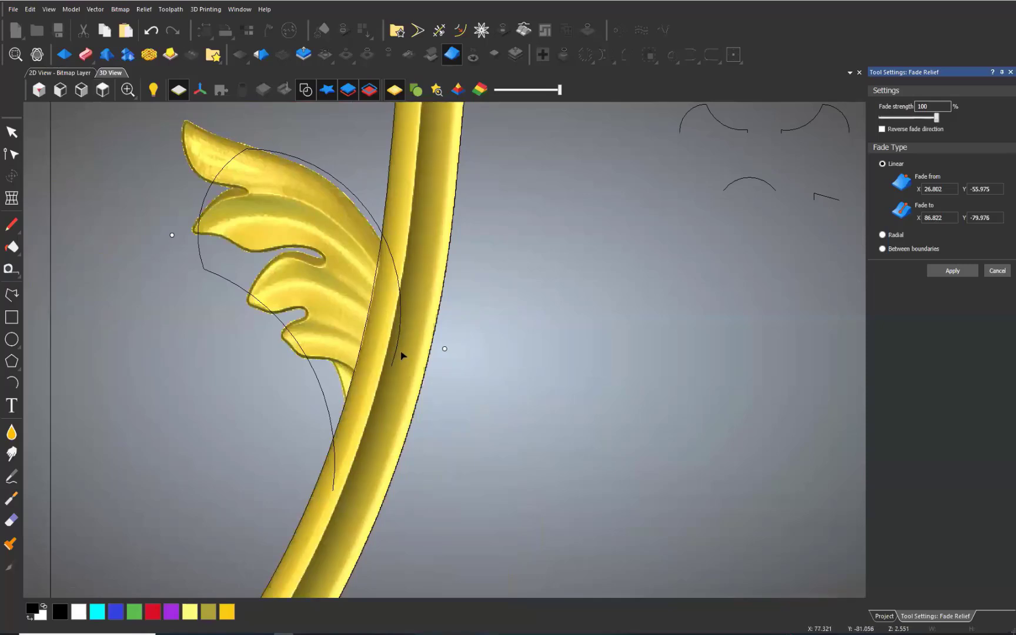
{"action": "scroll", "coordinate": [371, 319], "scroll_direction": "up", "scroll_amount": 1}
{"action": "scroll", "coordinate": [368, 318], "scroll_direction": "down", "scroll_amount": 1}
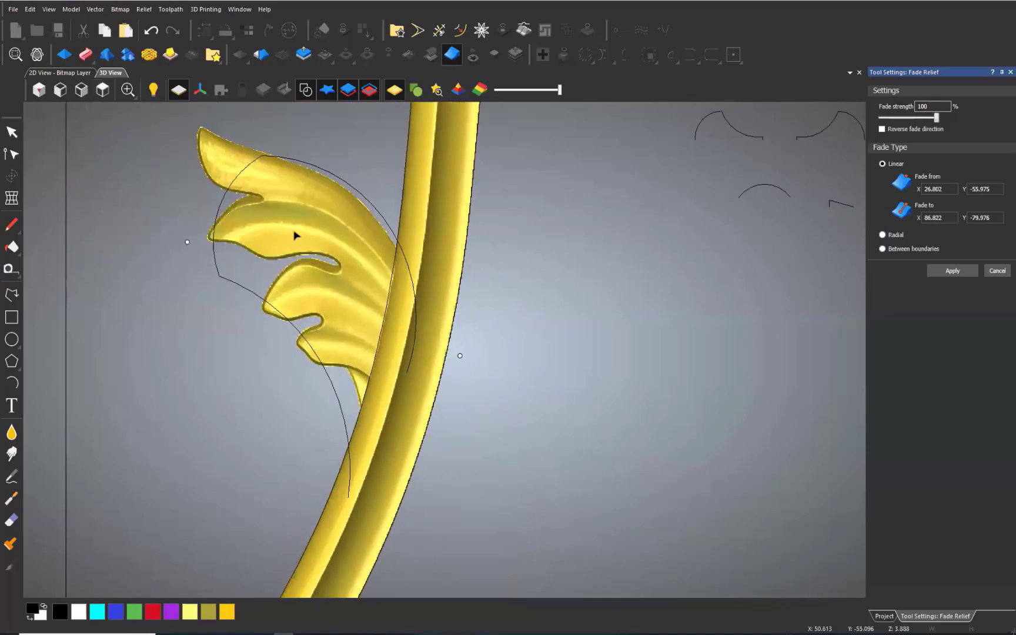
{"action": "scroll", "coordinate": [294, 232], "scroll_direction": "up", "scroll_amount": 1}
{"action": "left_click", "coordinate": [953, 271]}
{"action": "left_click", "coordinate": [998, 271]}
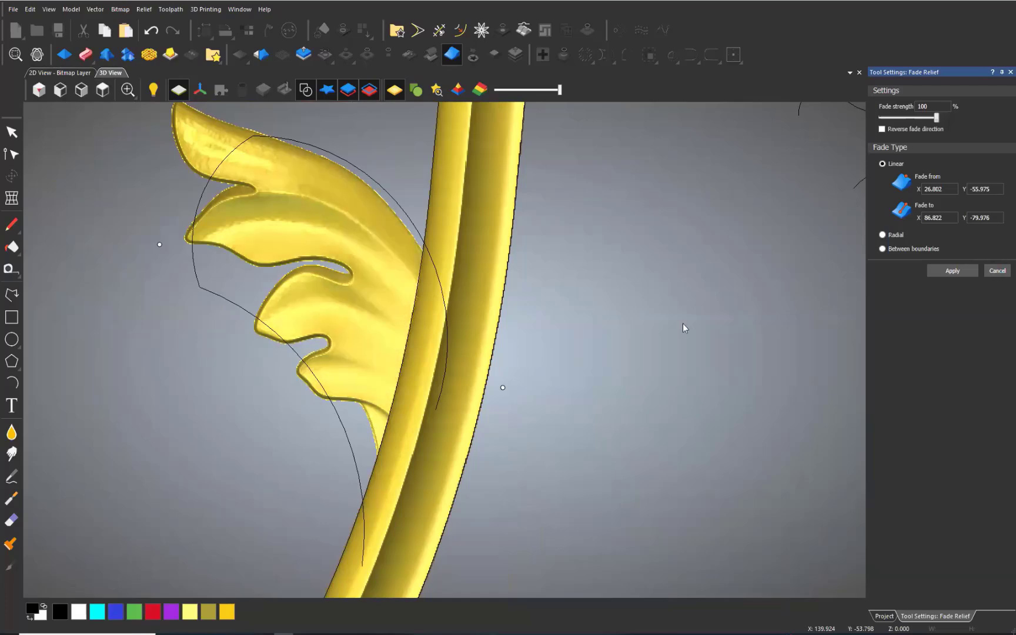
Check the faded leaf against the stem and hide the vectors in the 3D view.
{"action": "scroll", "coordinate": [381, 323], "scroll_direction": "down", "scroll_amount": 2}
{"action": "scroll", "coordinate": [381, 323], "scroll_direction": "up", "scroll_amount": 2}
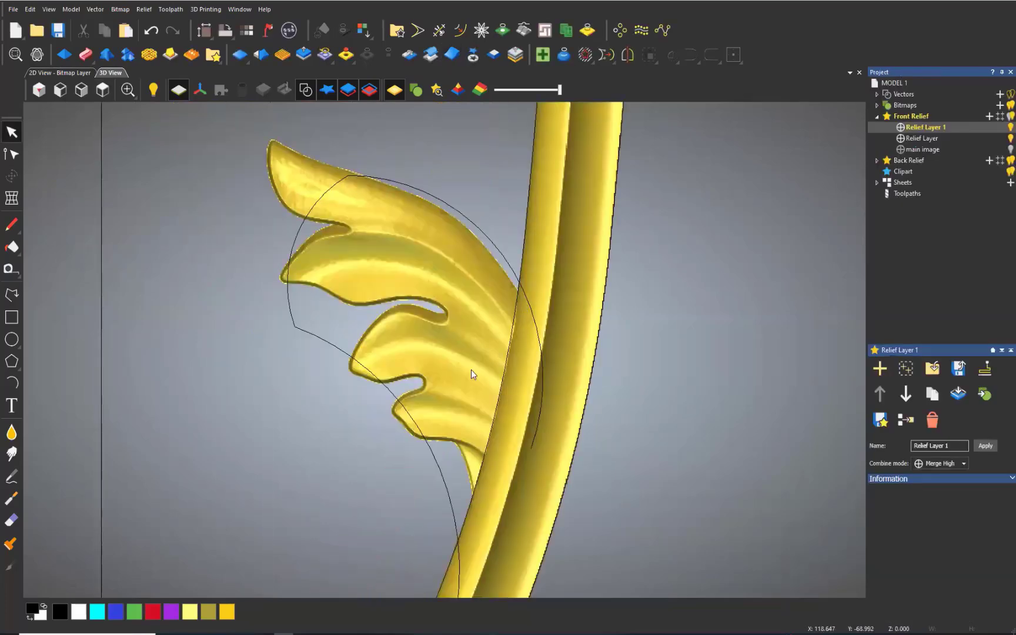
{"action": "scroll", "coordinate": [471, 372], "scroll_direction": "down", "scroll_amount": 2}
{"action": "scroll", "coordinate": [469, 441], "scroll_direction": "up", "scroll_amount": 2}
{"action": "left_click_drag", "start_coordinate": [739, 333], "coordinate": [268, 289]}
{"action": "left_click", "coordinate": [104, 90]}
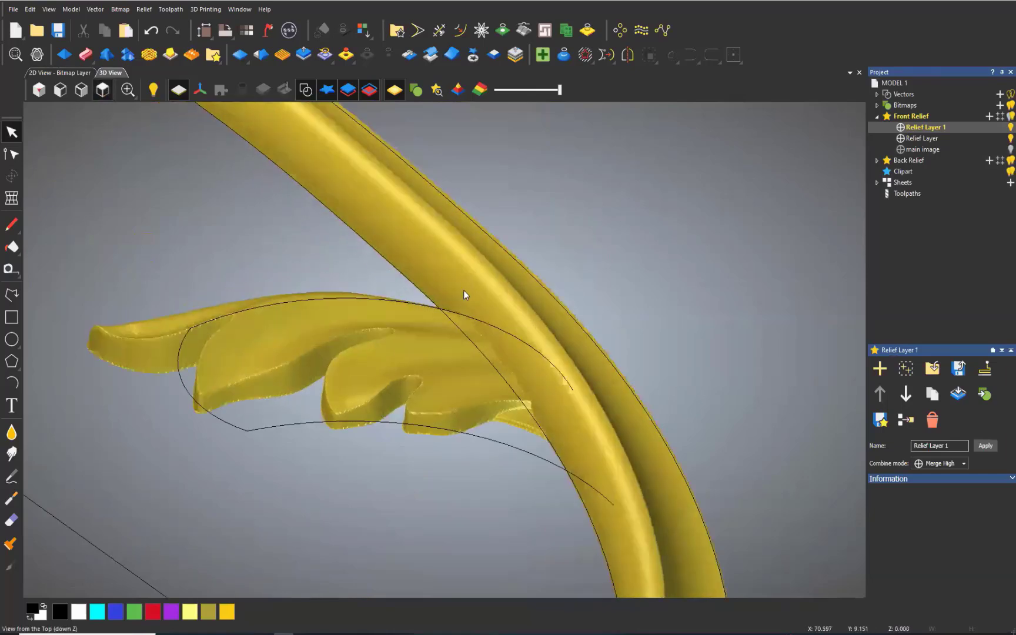
{"action": "scroll", "coordinate": [477, 397], "scroll_direction": "up", "scroll_amount": 3}
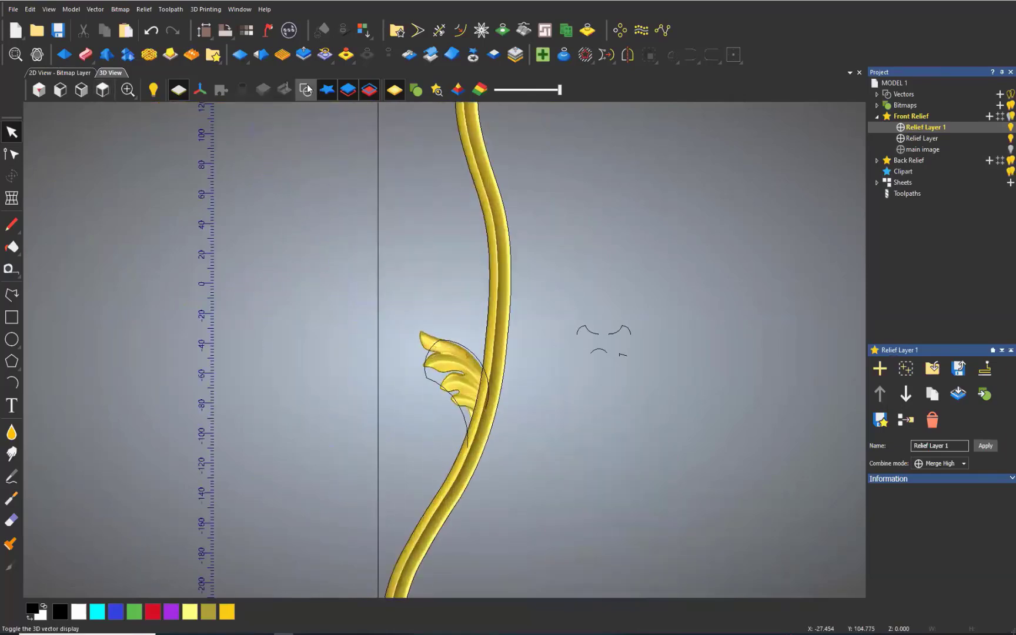
{"action": "scroll", "coordinate": [471, 399], "scroll_direction": "down", "scroll_amount": 5}
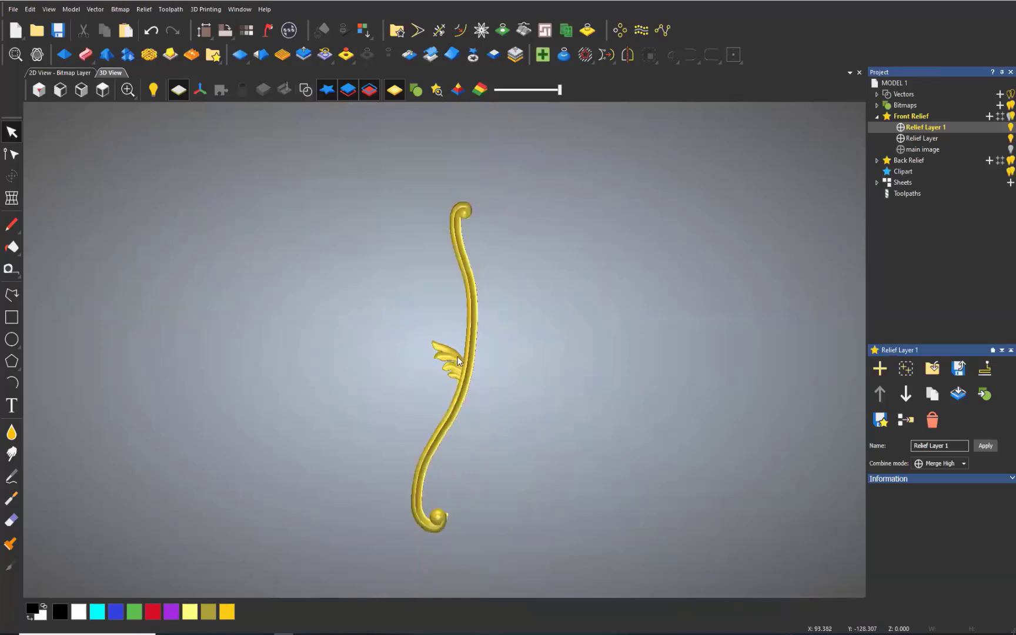
Scale the faded leaf relief on Relief Layer 1 to a height of 10 mm.
{"action": "scroll", "coordinate": [460, 353], "scroll_direction": "up", "scroll_amount": 3}
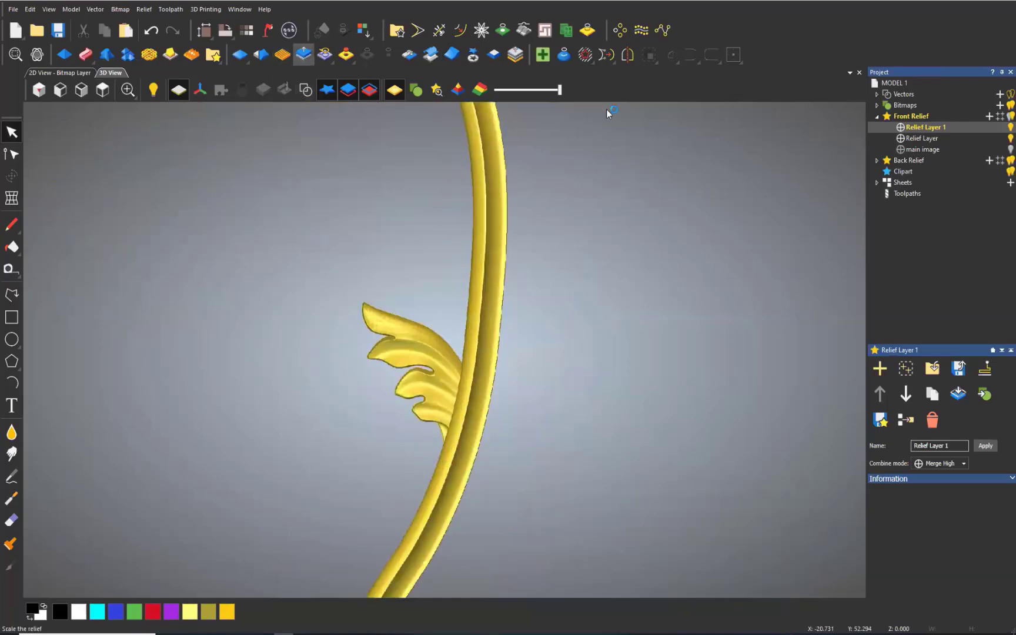
{"action": "left_click_drag", "start_coordinate": [941, 139], "coordinate": [908, 140]}
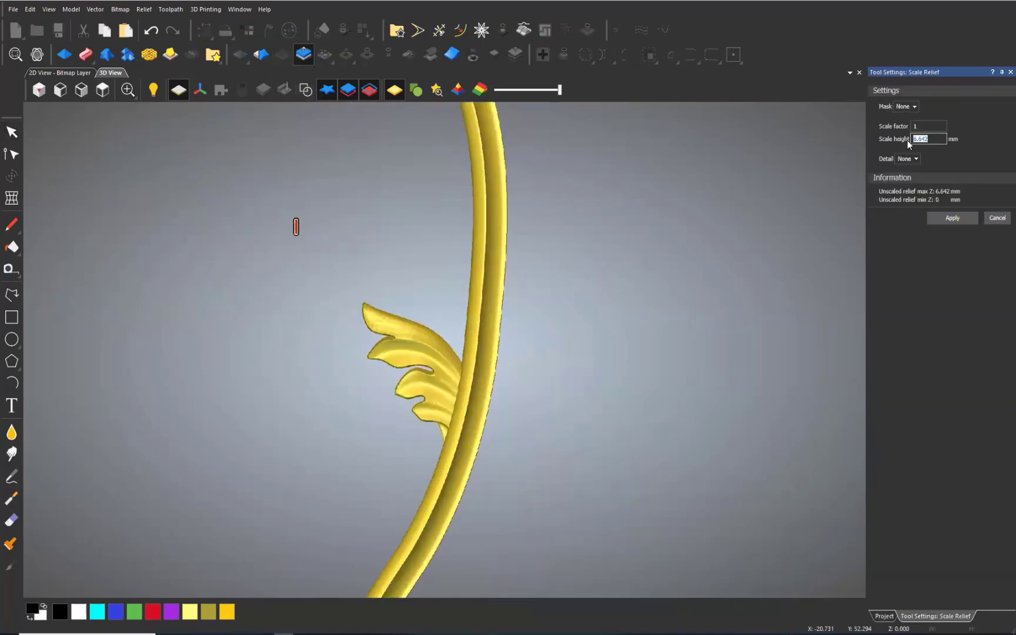
{"action": "type", "text": "810"}
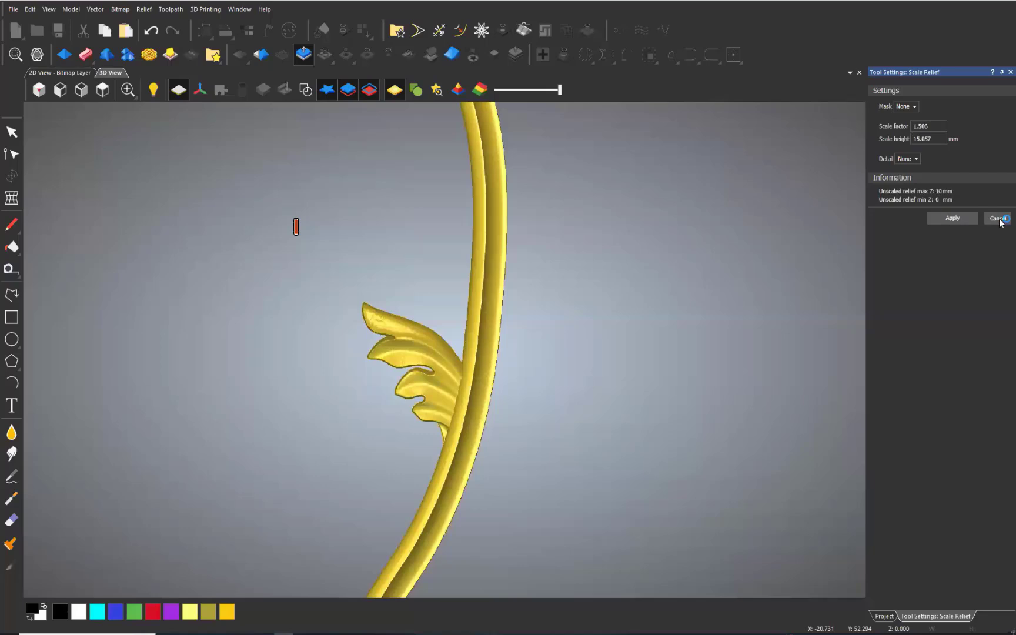
{"action": "scroll", "coordinate": [394, 394], "scroll_direction": "up", "scroll_amount": 5}
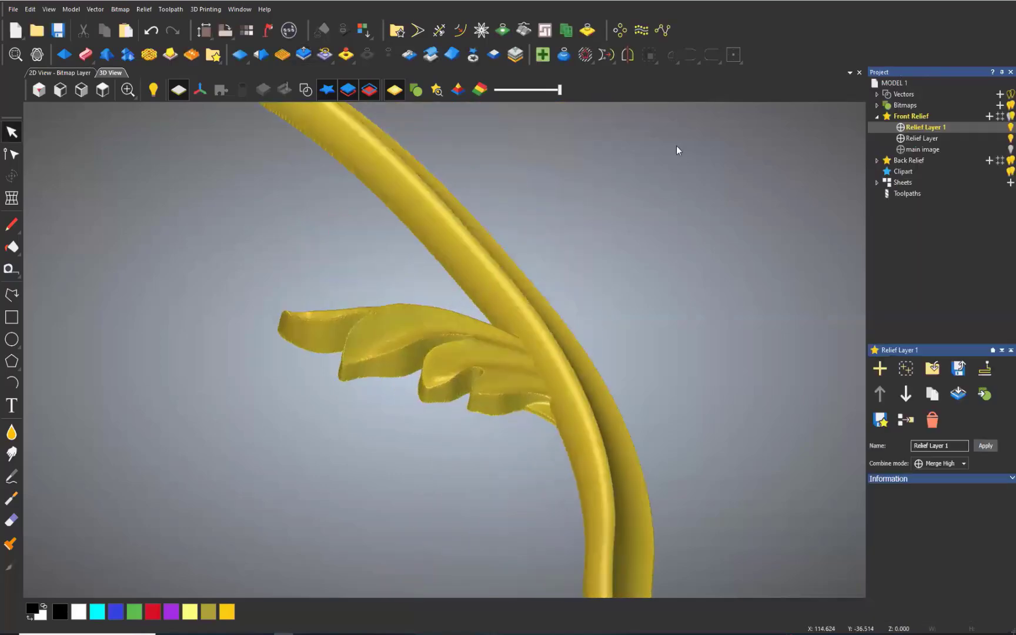